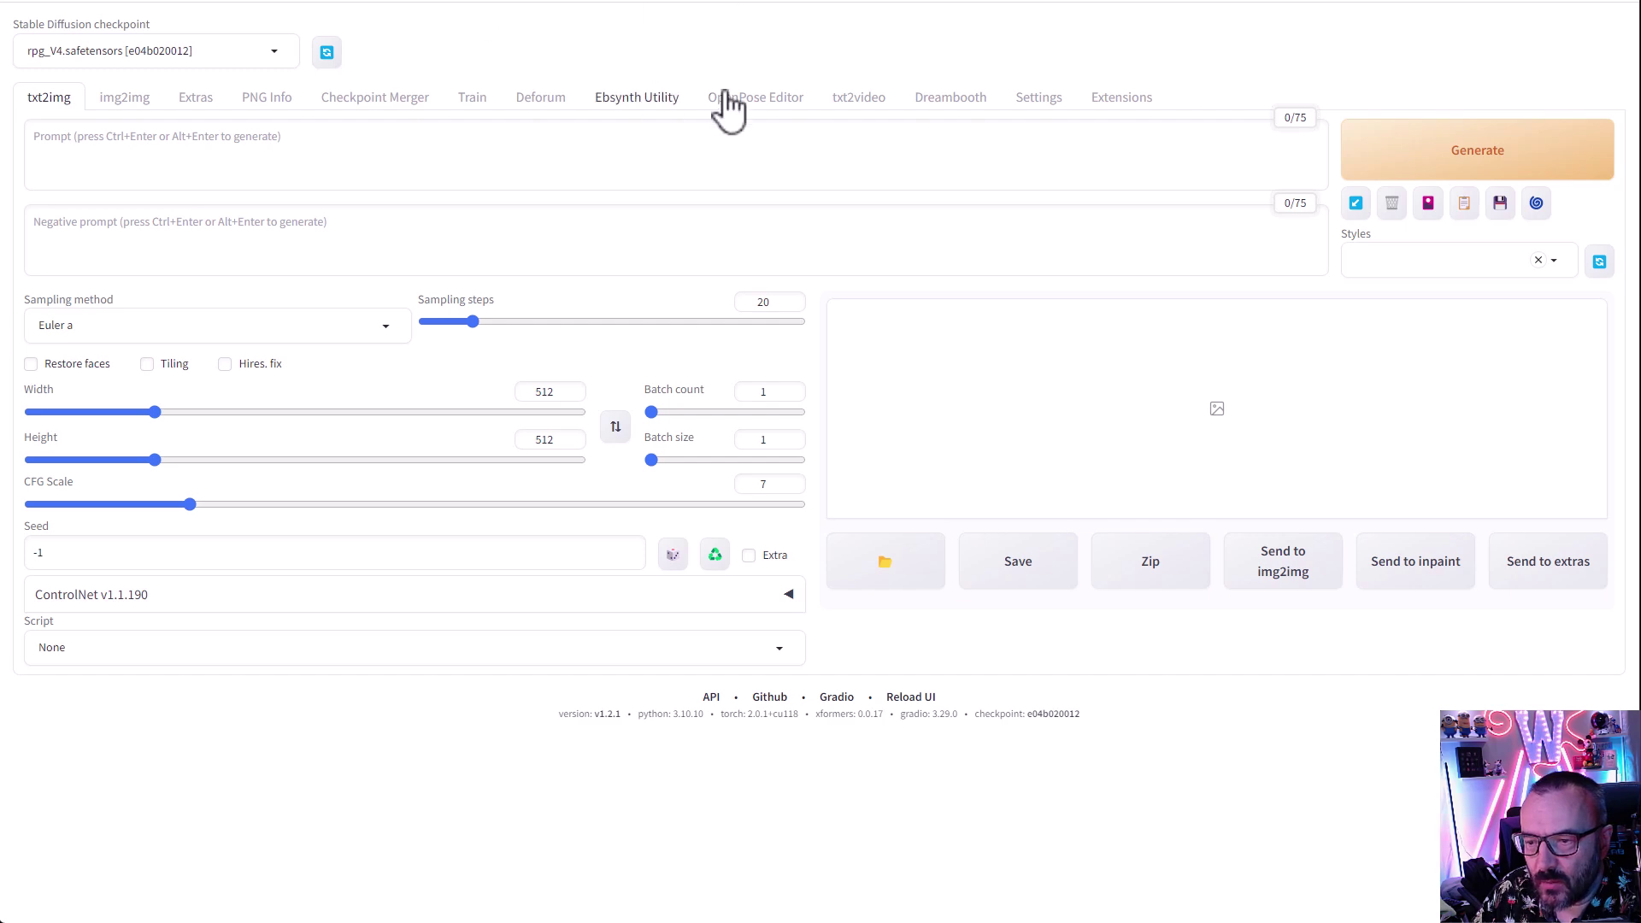
Step: Load the available extensions list, including installed ones, and search it for 'deforum'
click(536, 100)
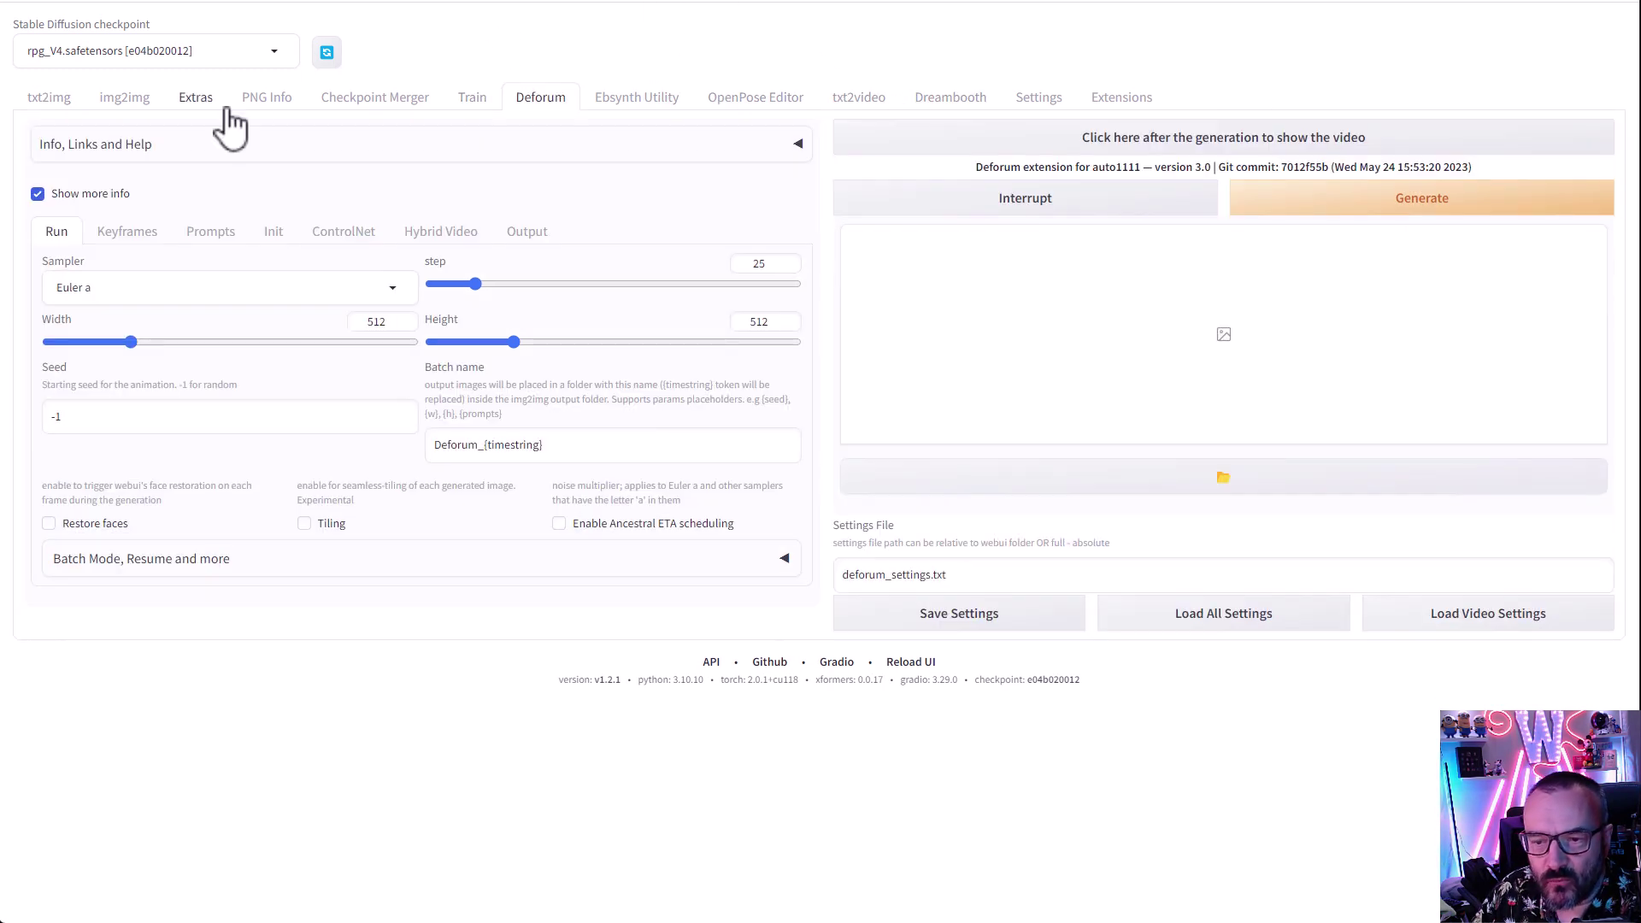
click(1143, 102)
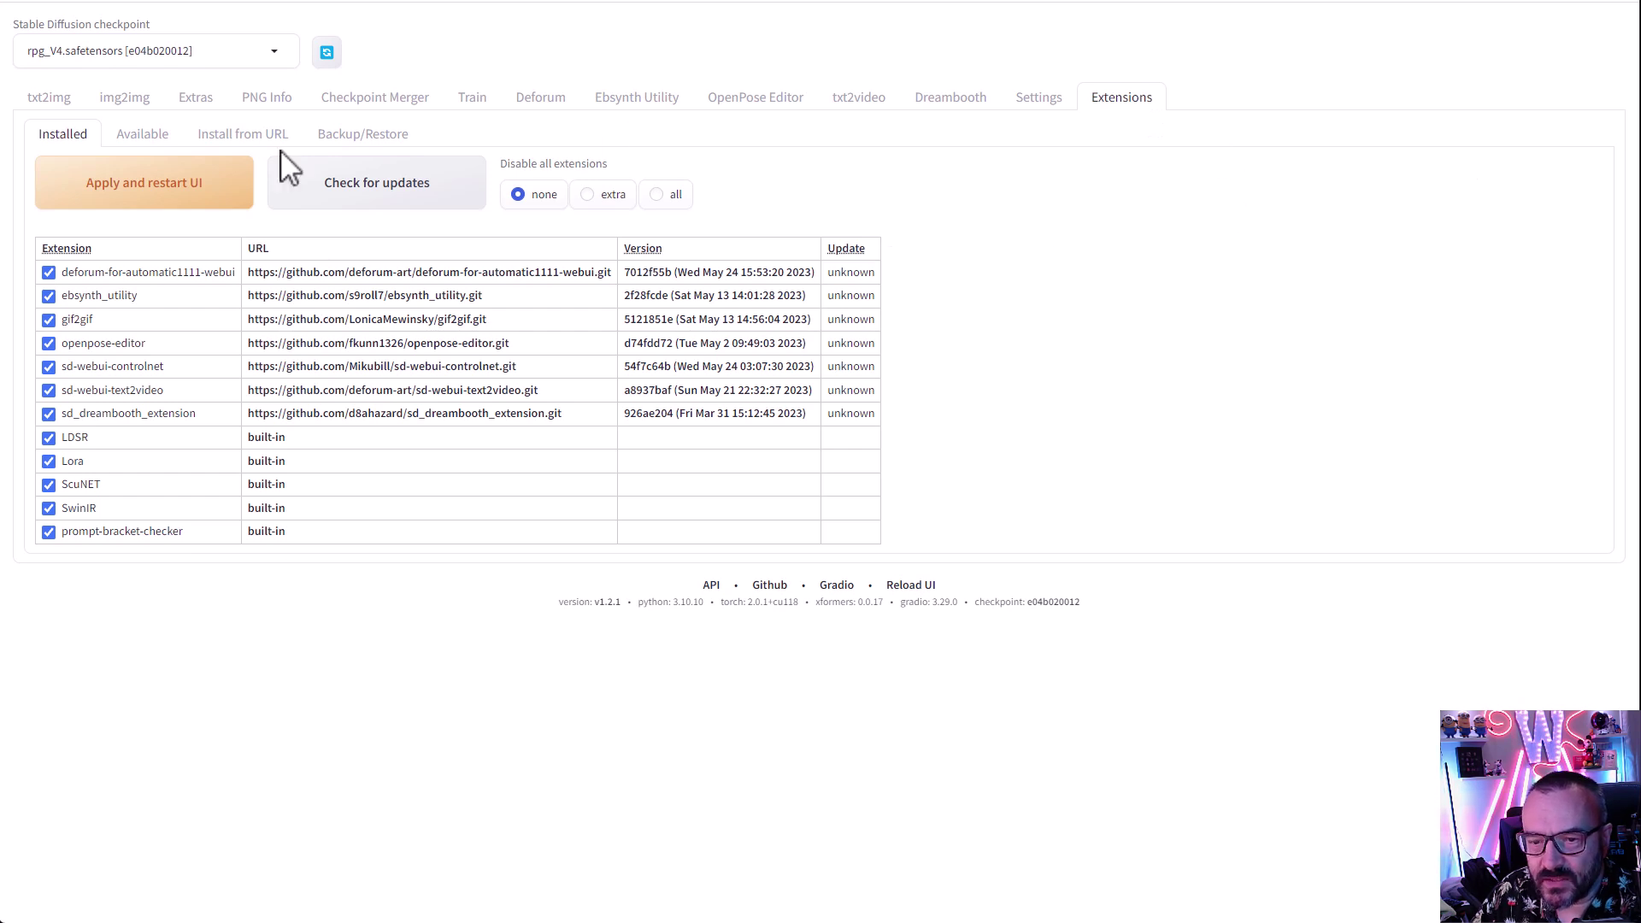
click(148, 136)
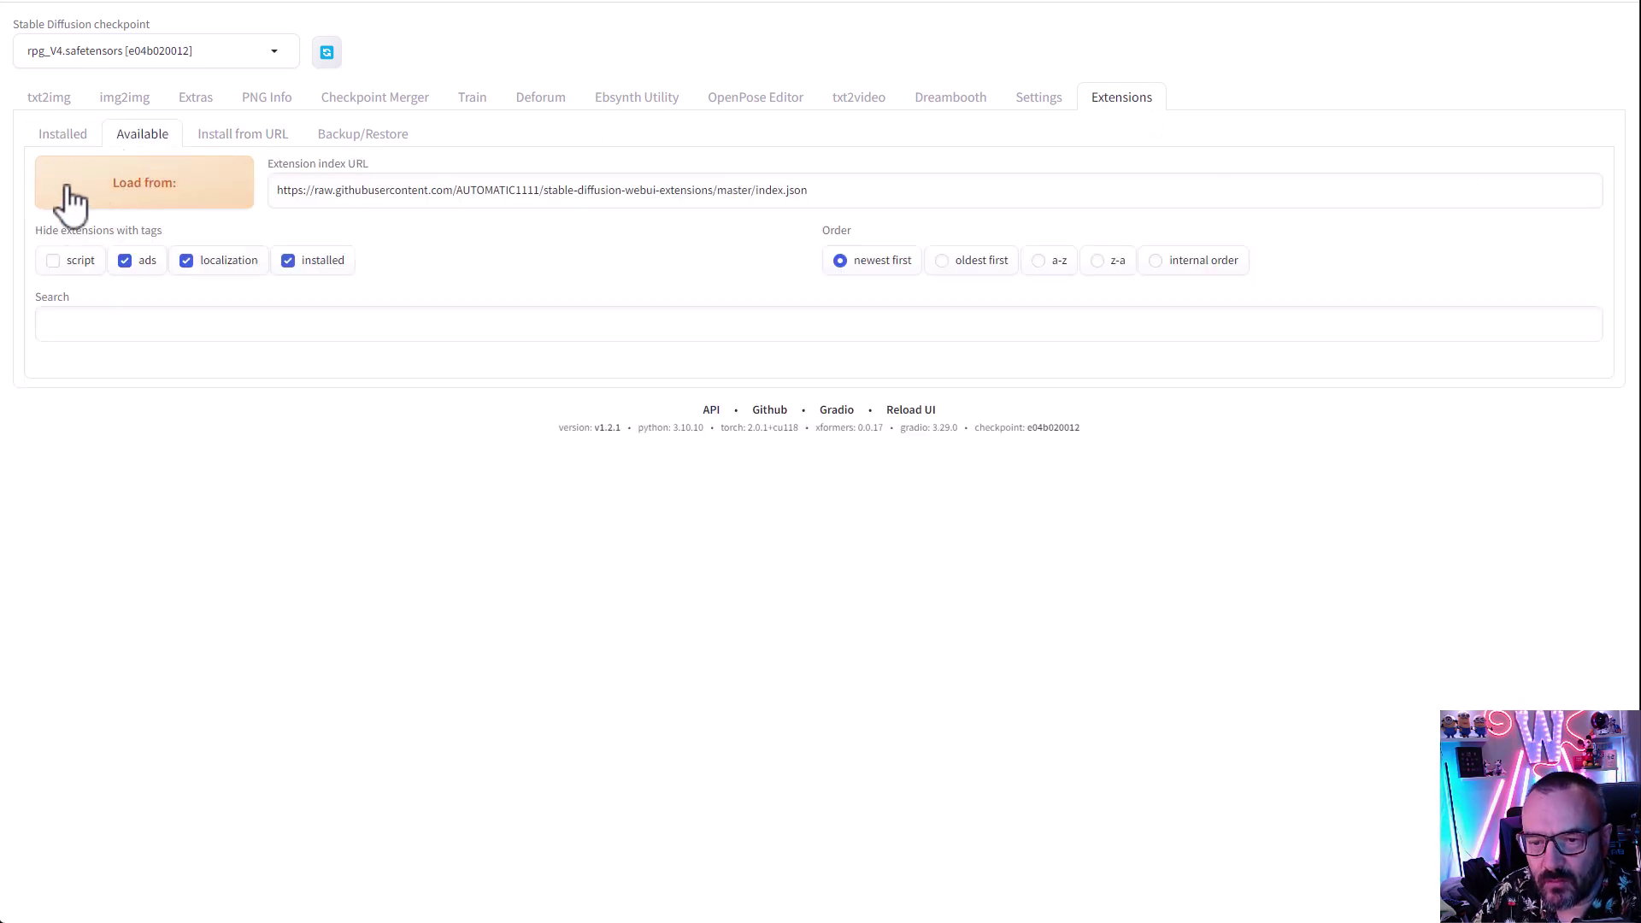
click(108, 195)
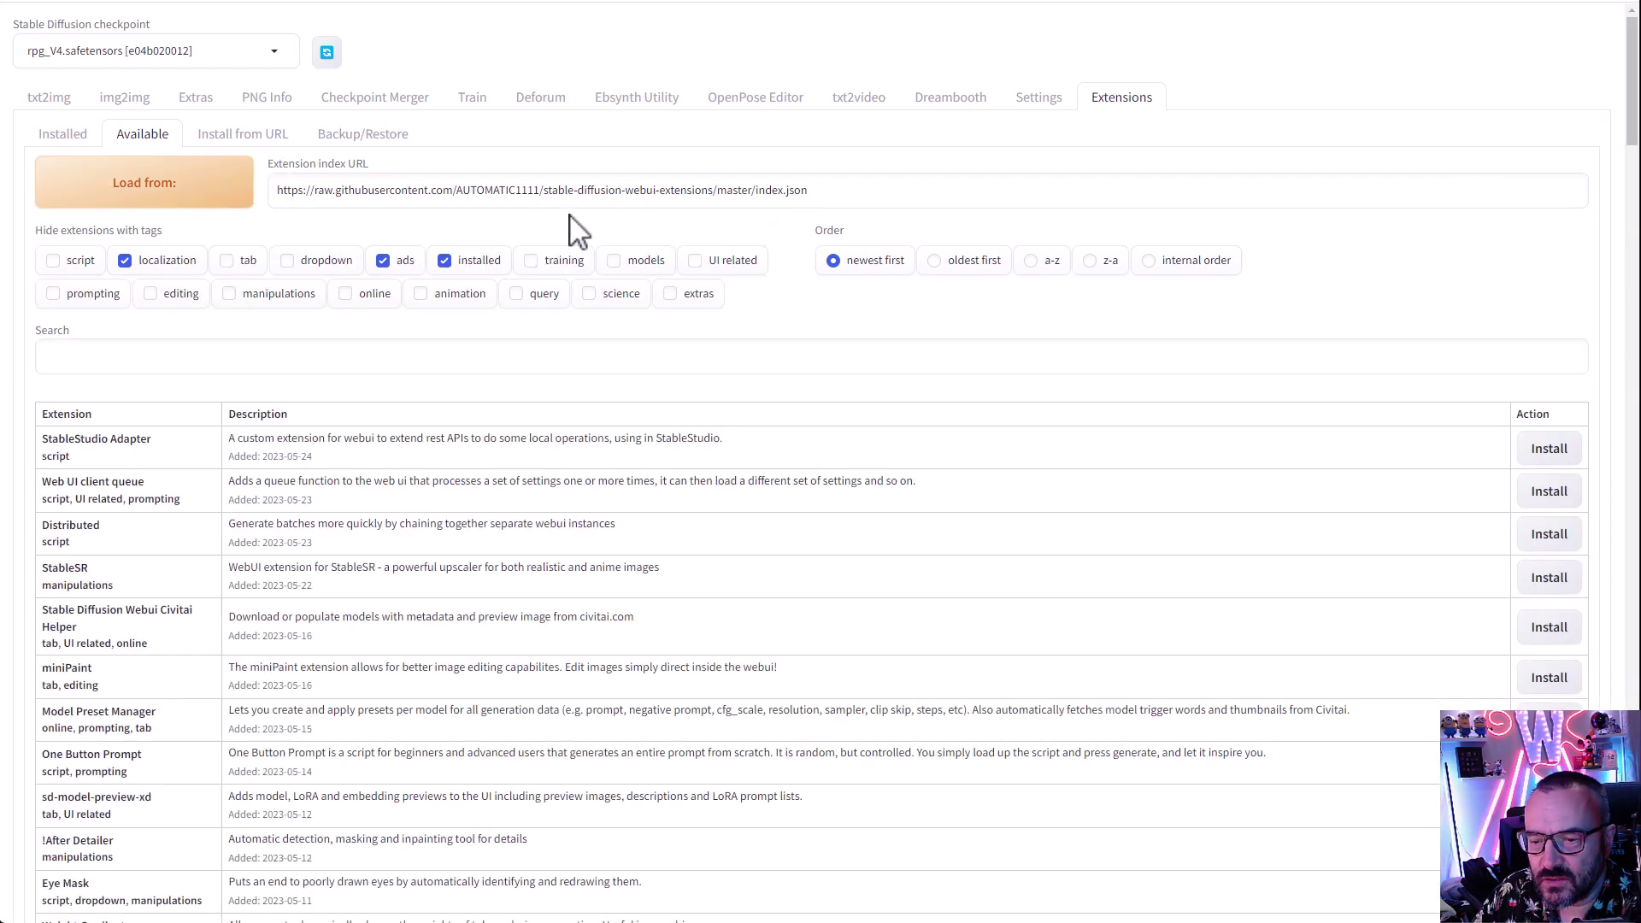
click(448, 262)
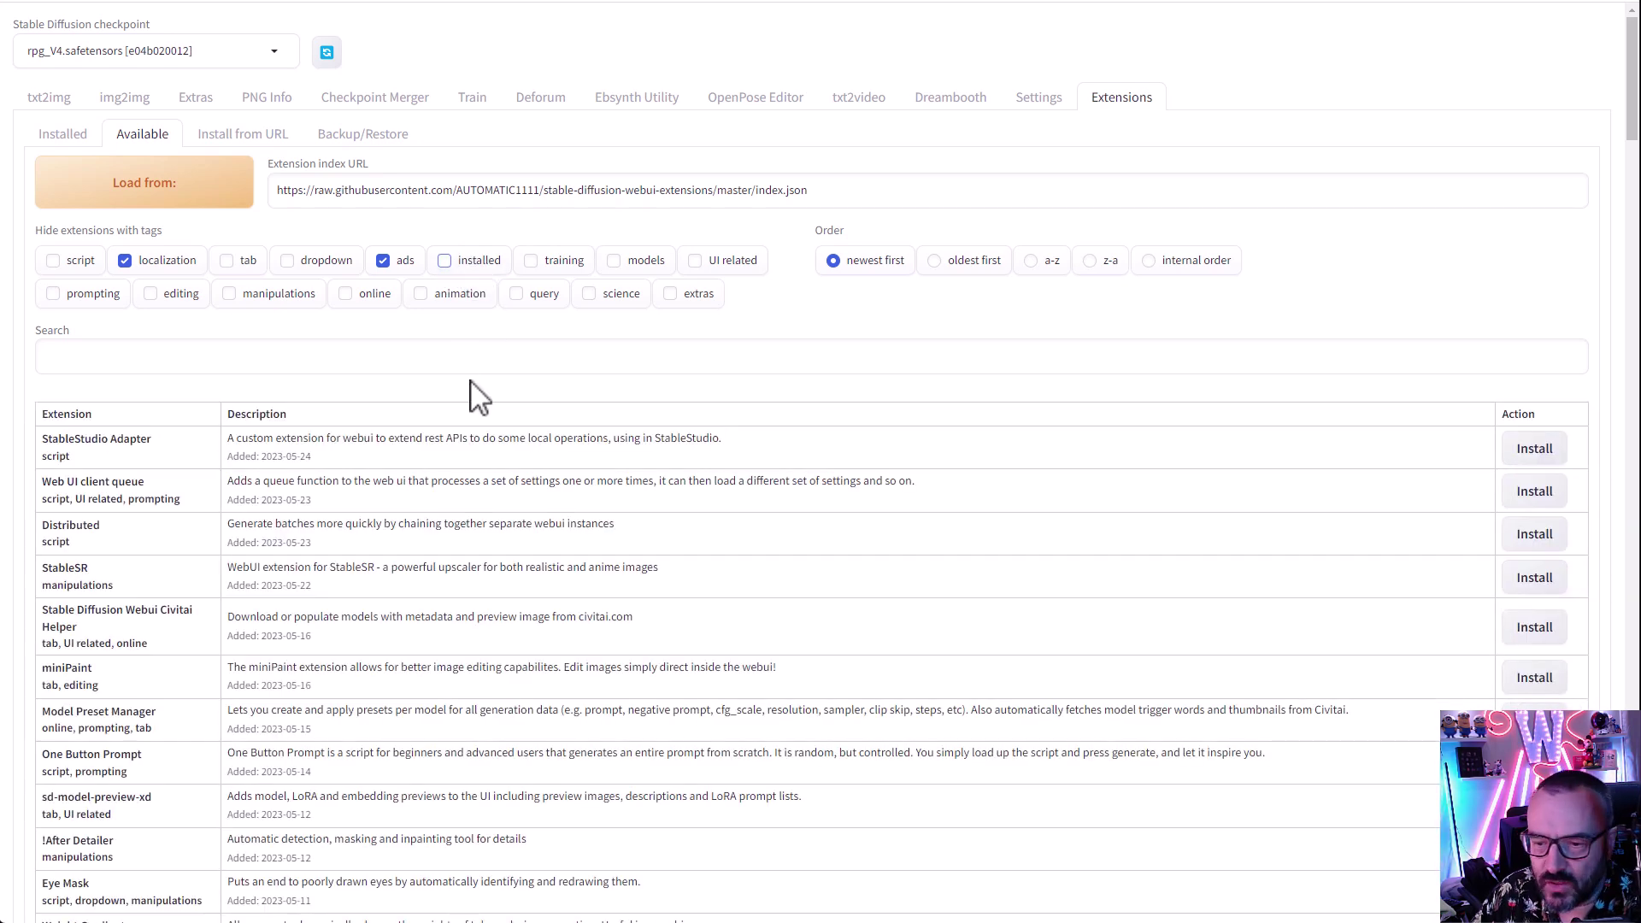
click(477, 360)
text(deforum)
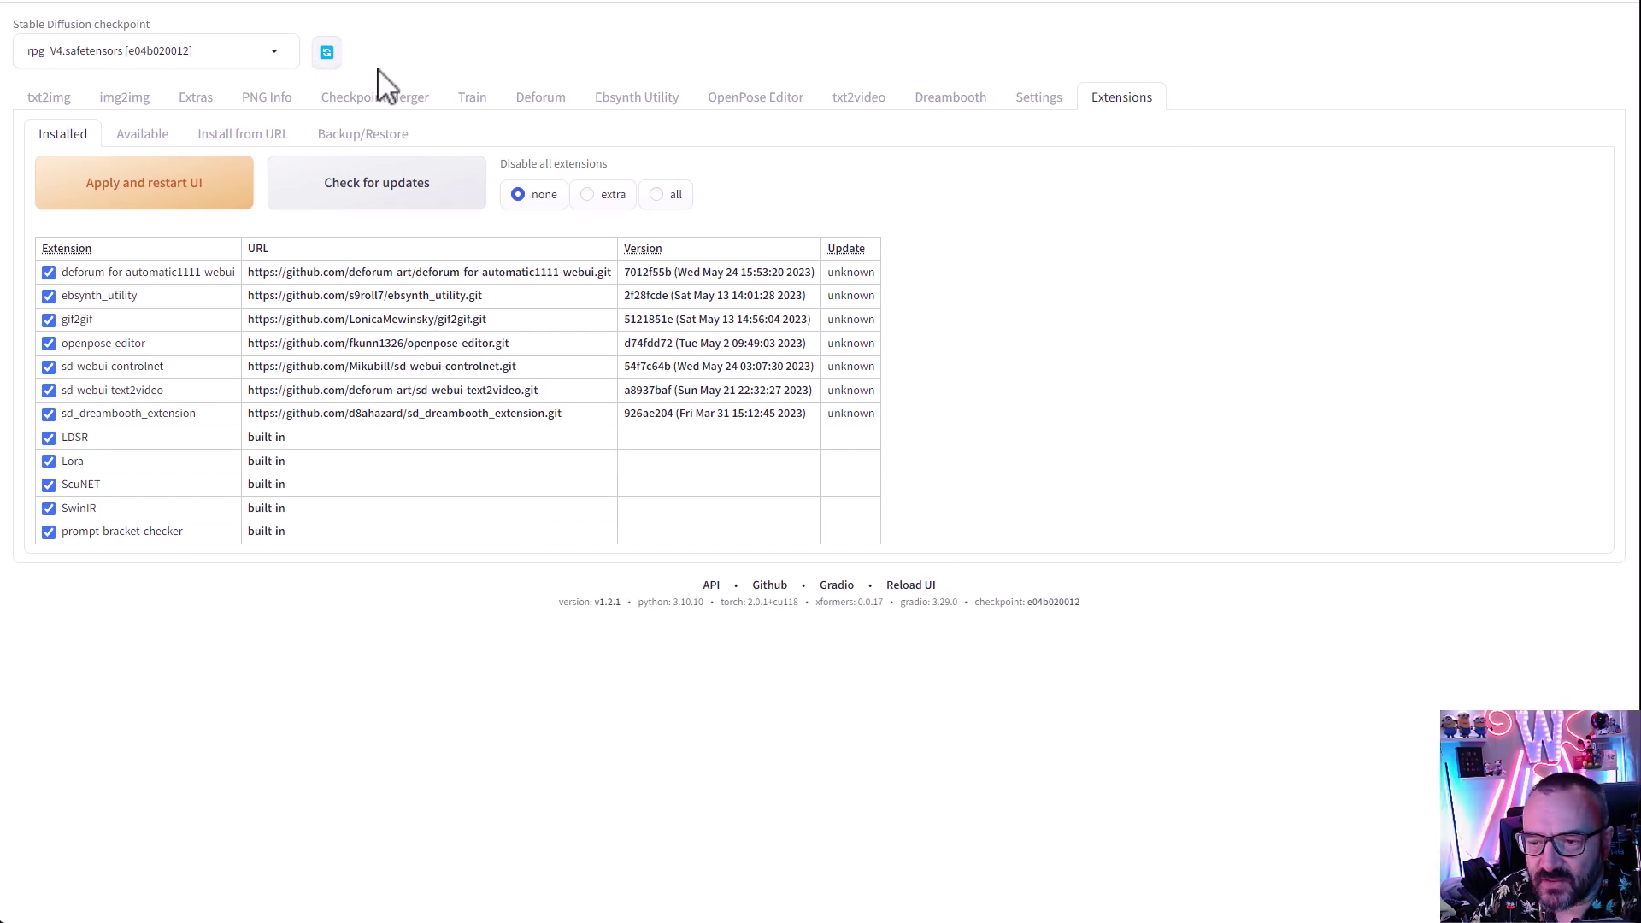
Step: Highlight the 60-second Shorts length limit in Google's results, then go to Envato Elements
click(528, 99)
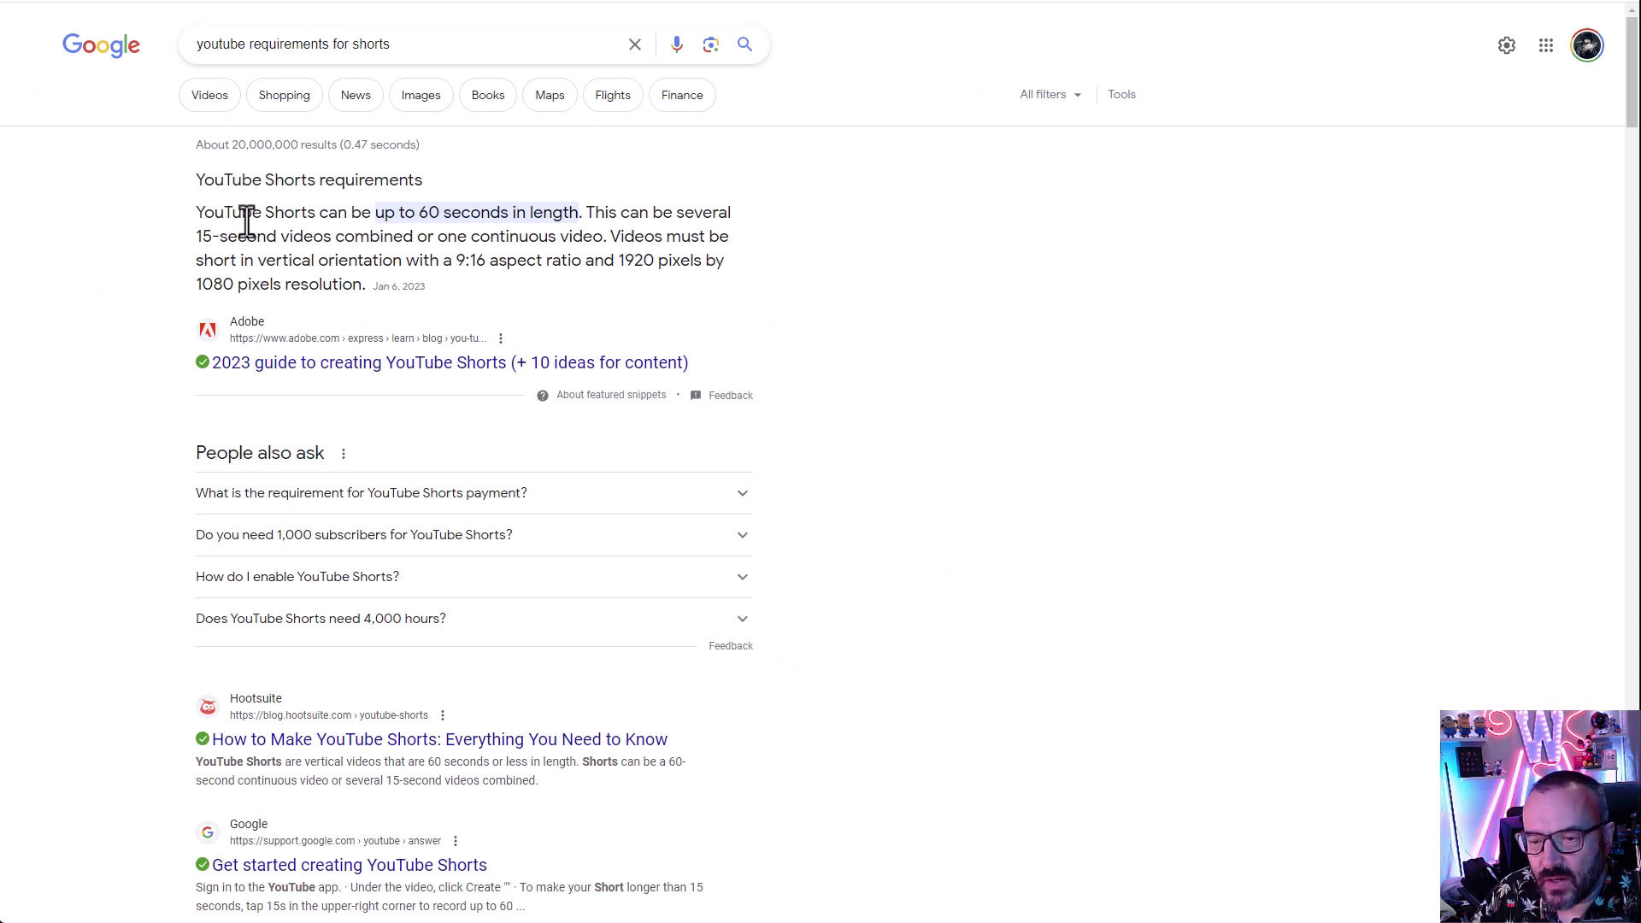
drag(419, 214, 734, 271)
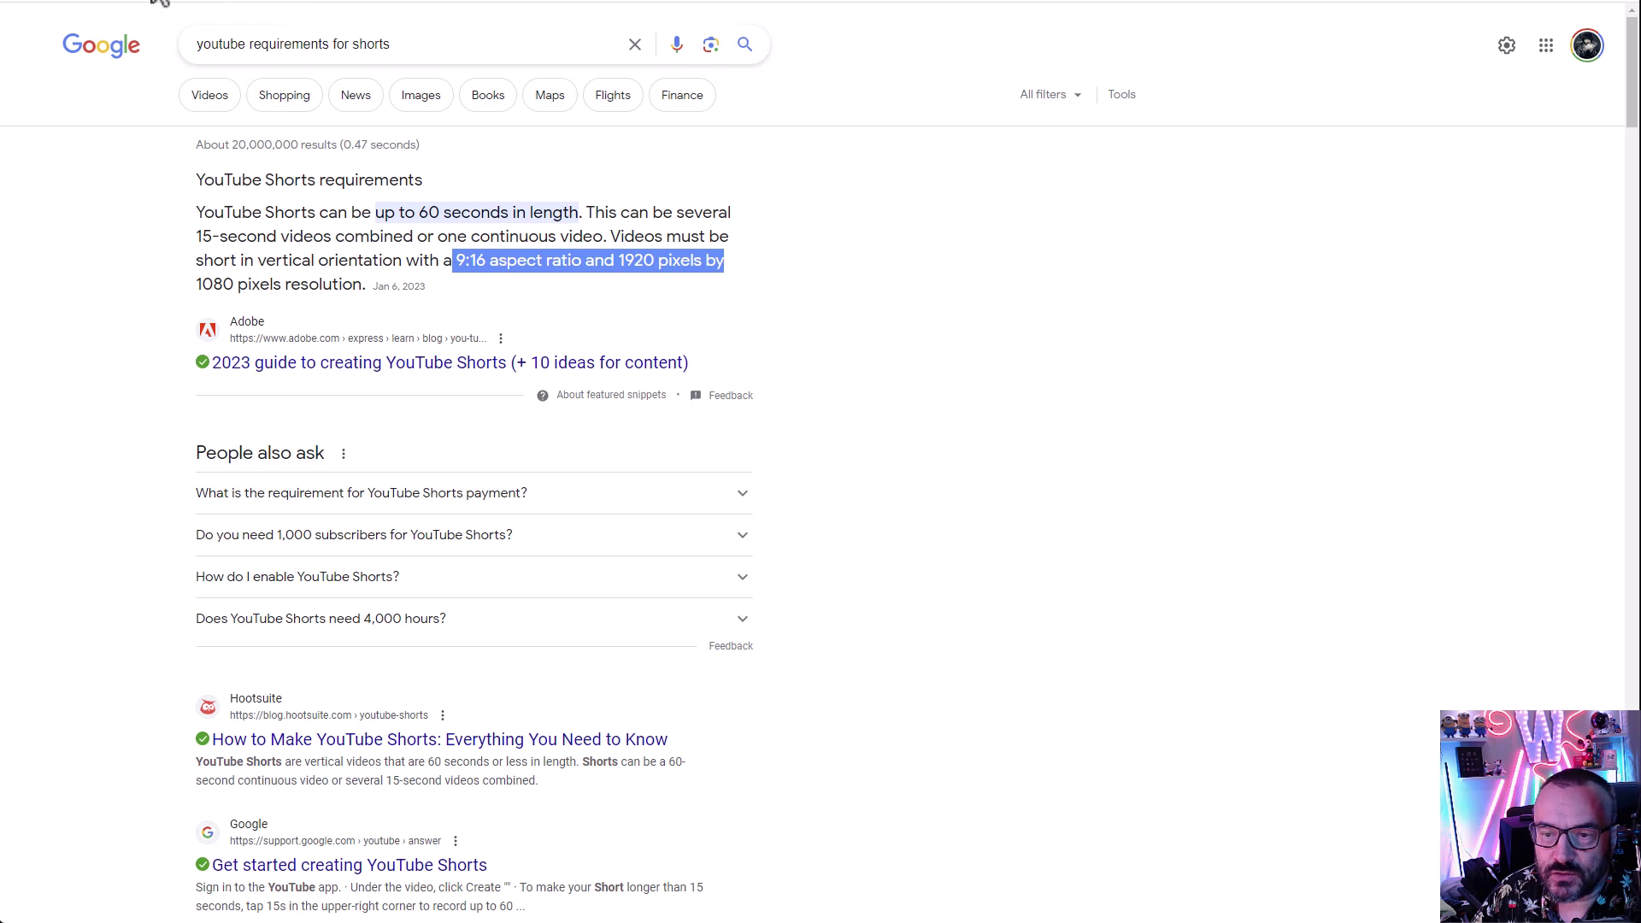
click(160, 3)
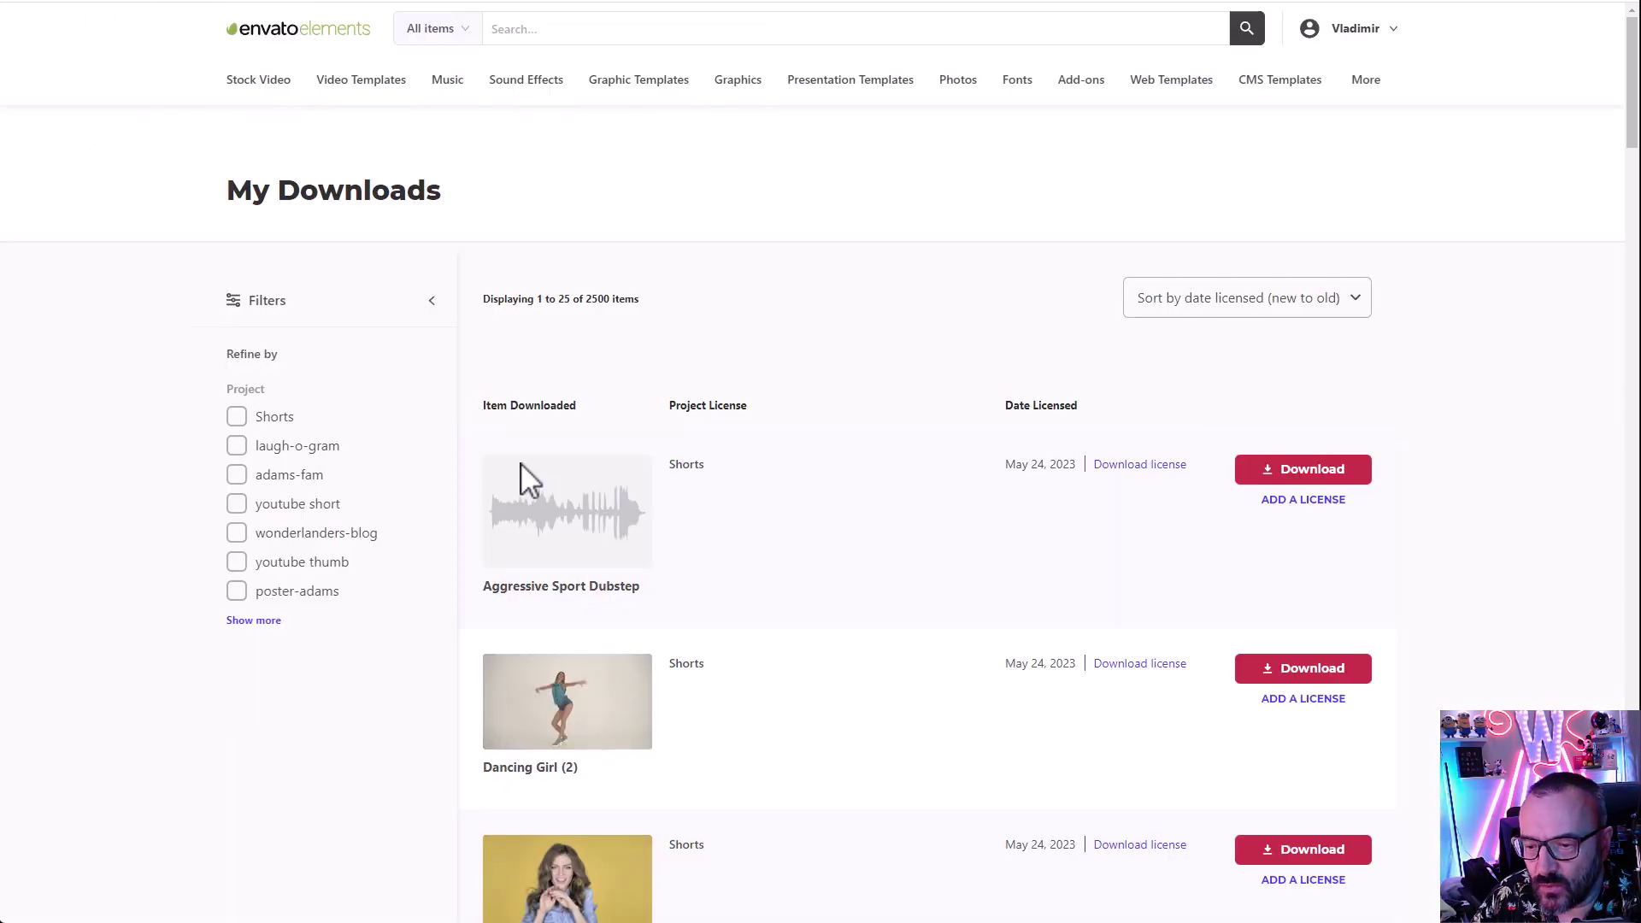
Step: Open the Aggressive Sport Dubstep track and highlight its 0:32 length and 320 kbps bit rate
click(516, 599)
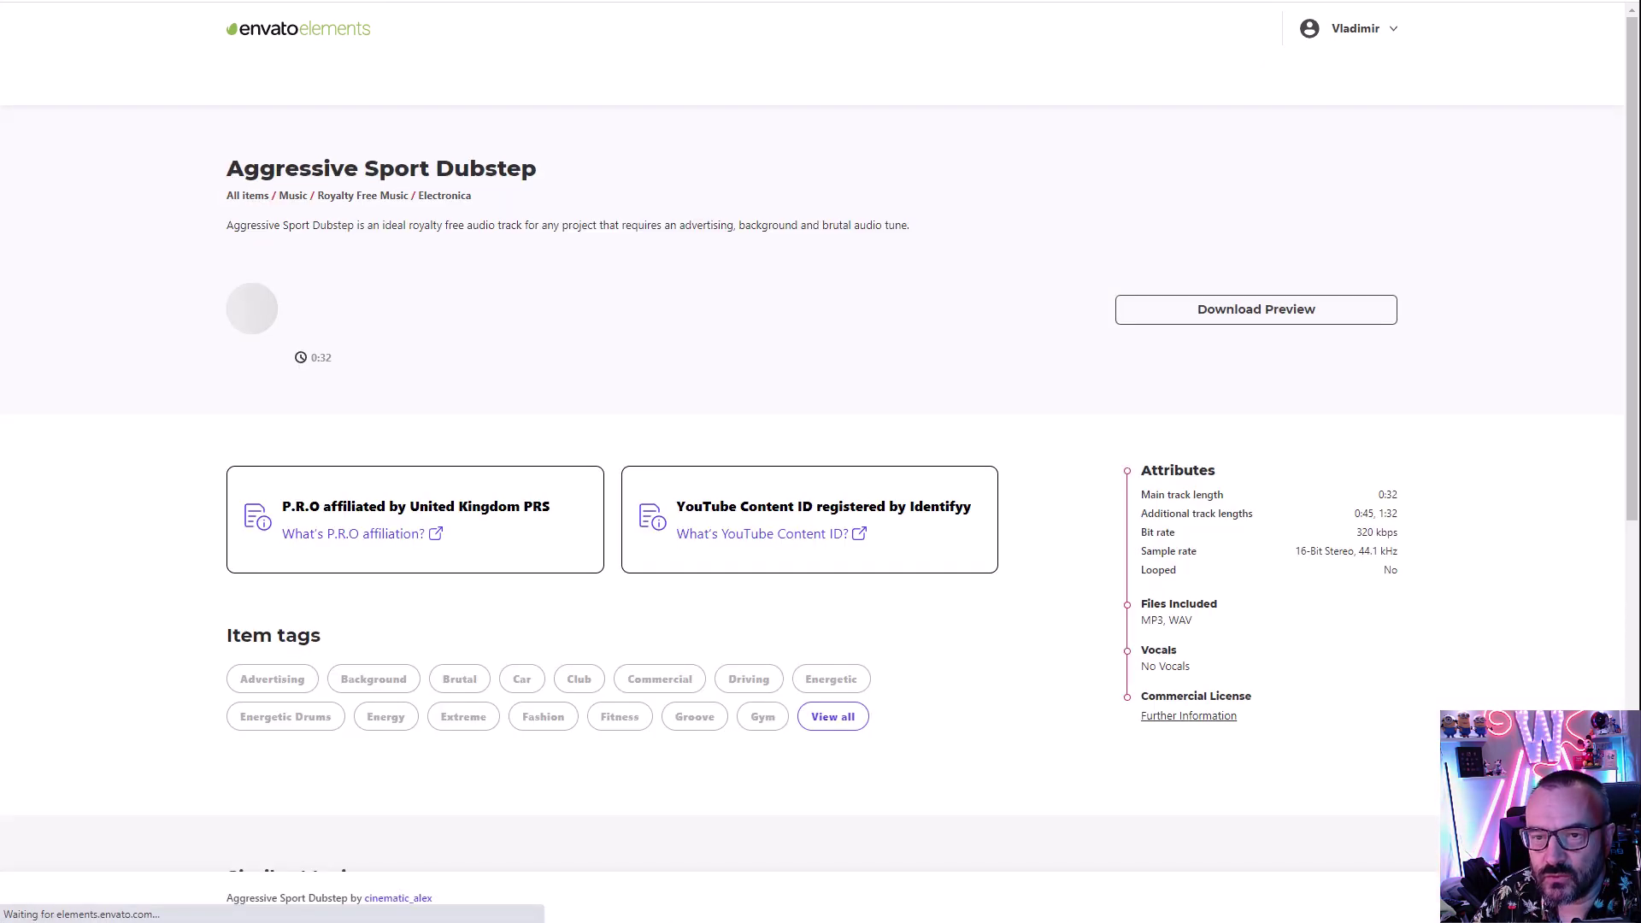
mouse_move(346, 79)
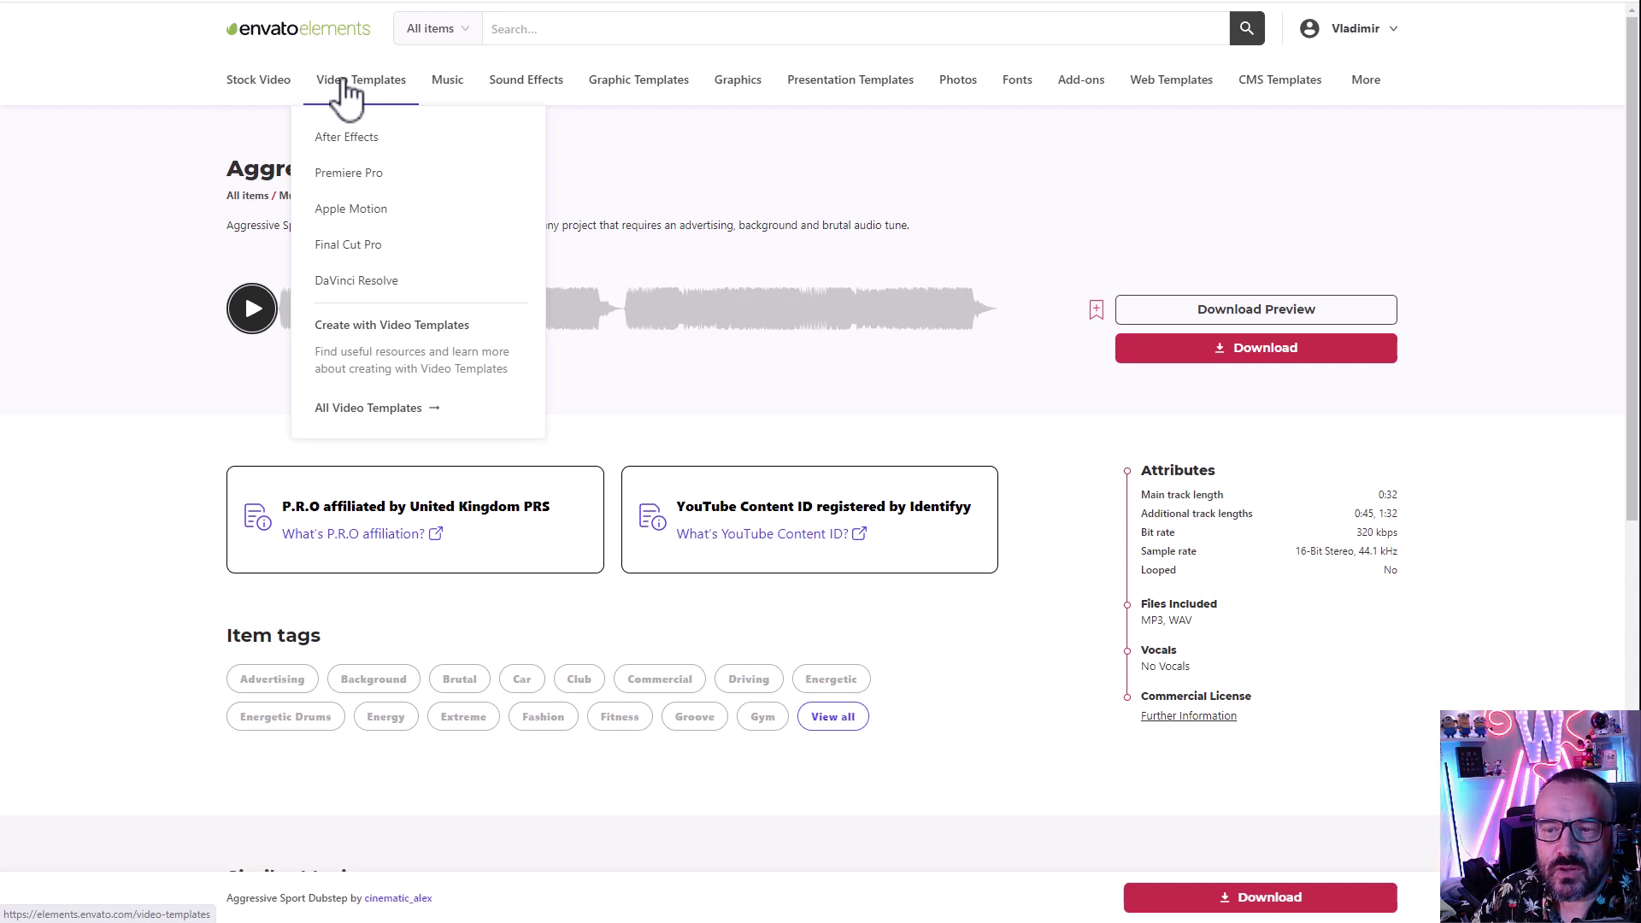
drag(1422, 524, 1393, 477)
click(1423, 489)
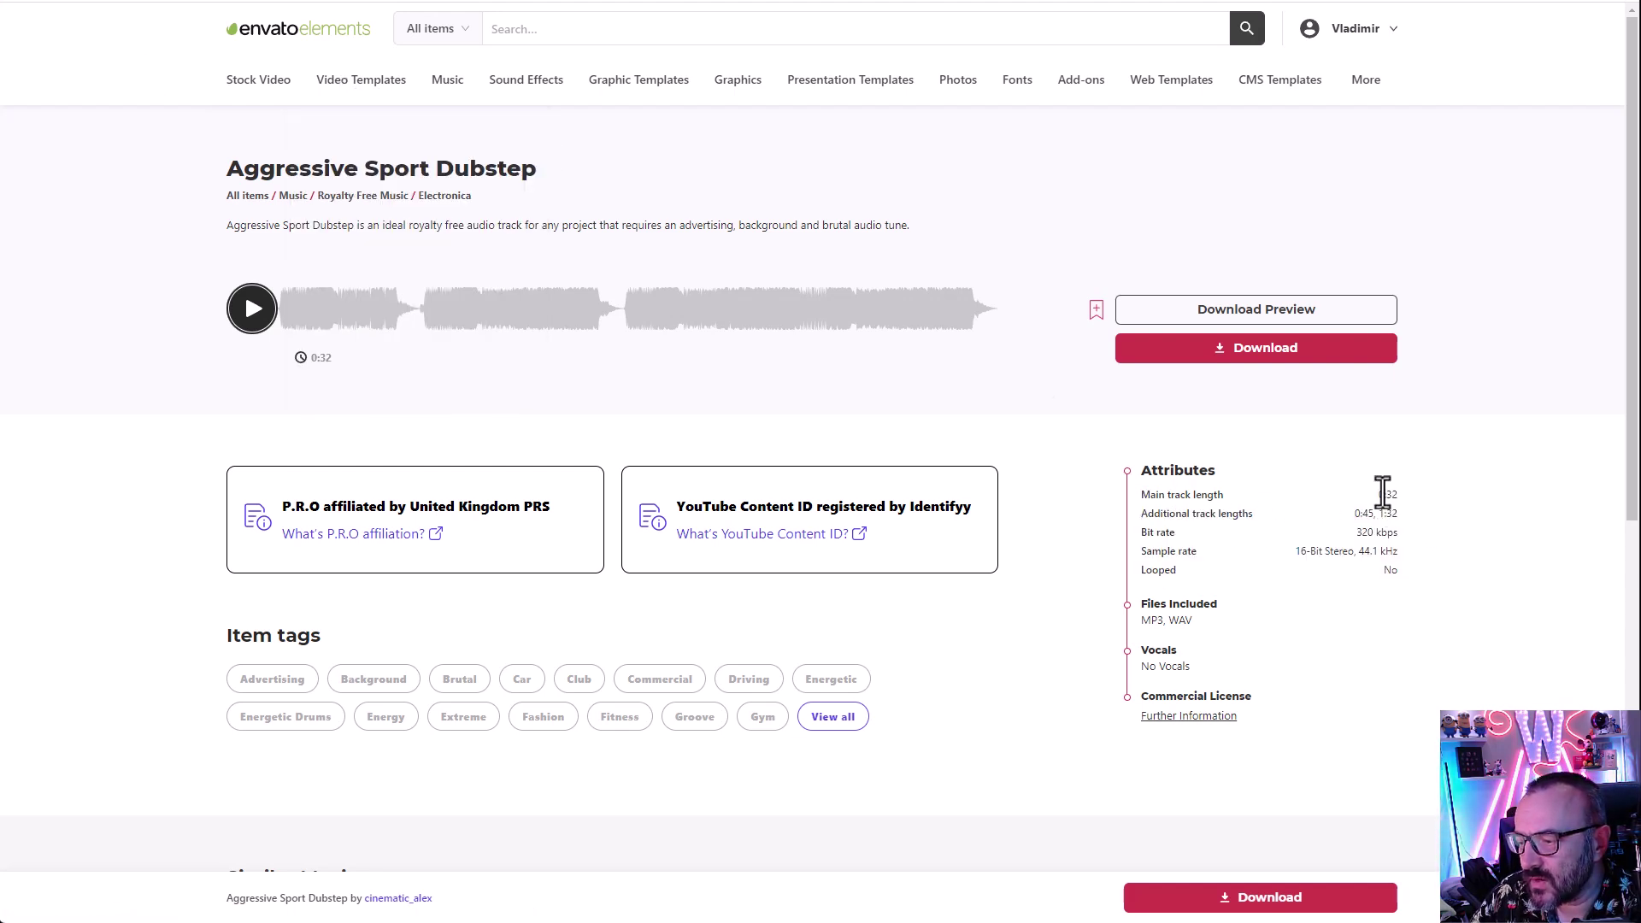
drag(1382, 494, 1409, 500)
click(1412, 498)
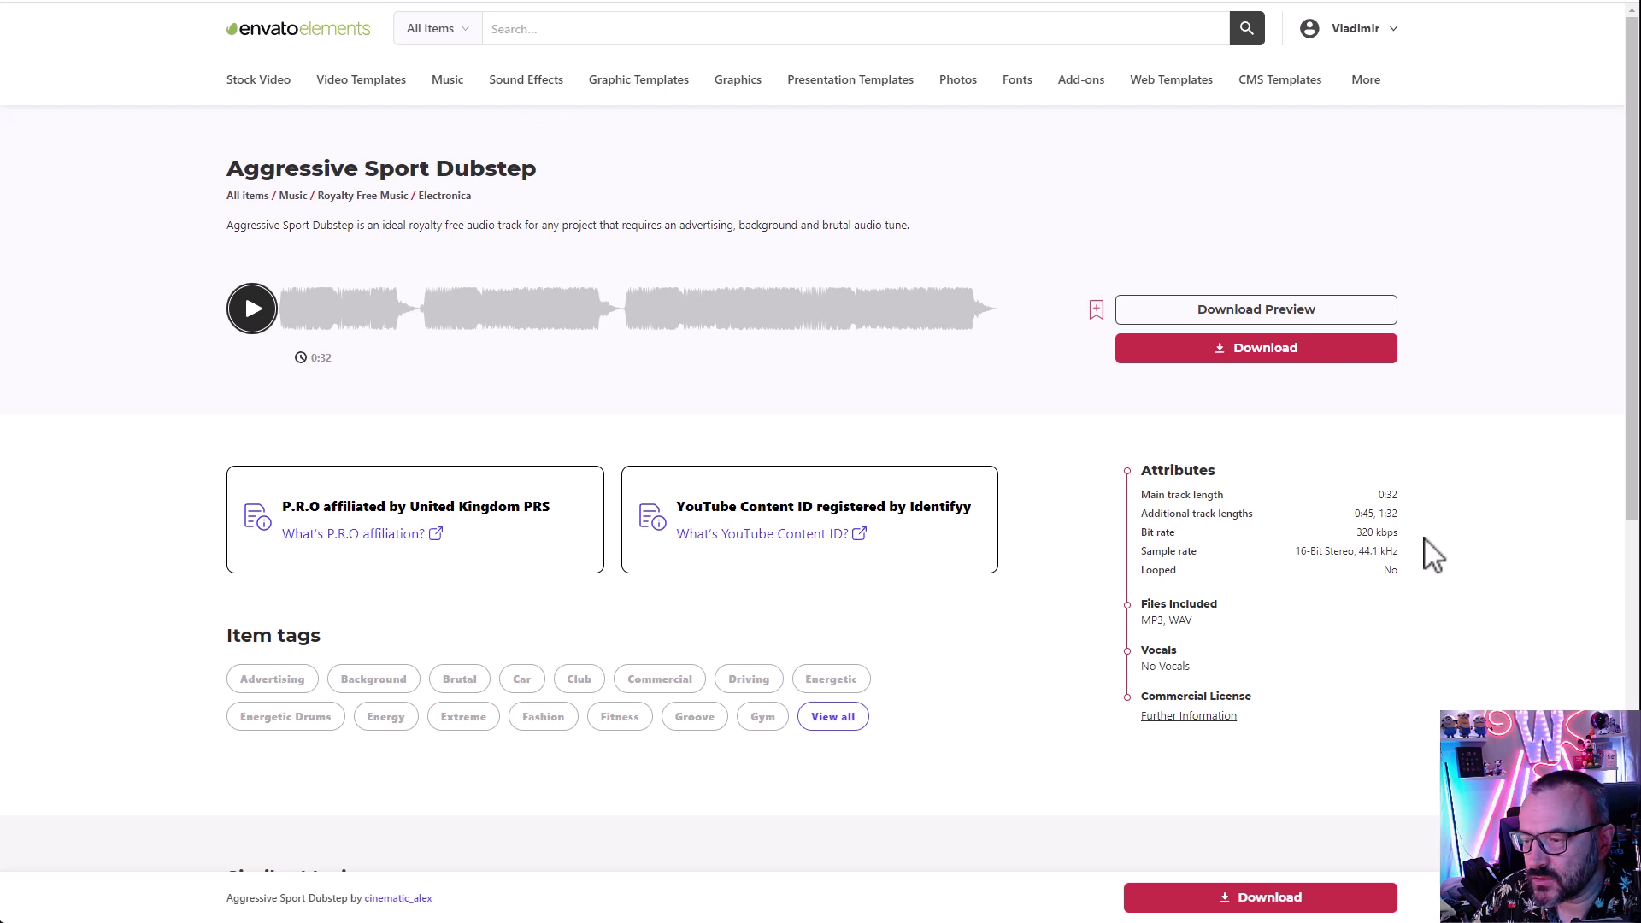
drag(1356, 533, 1411, 520)
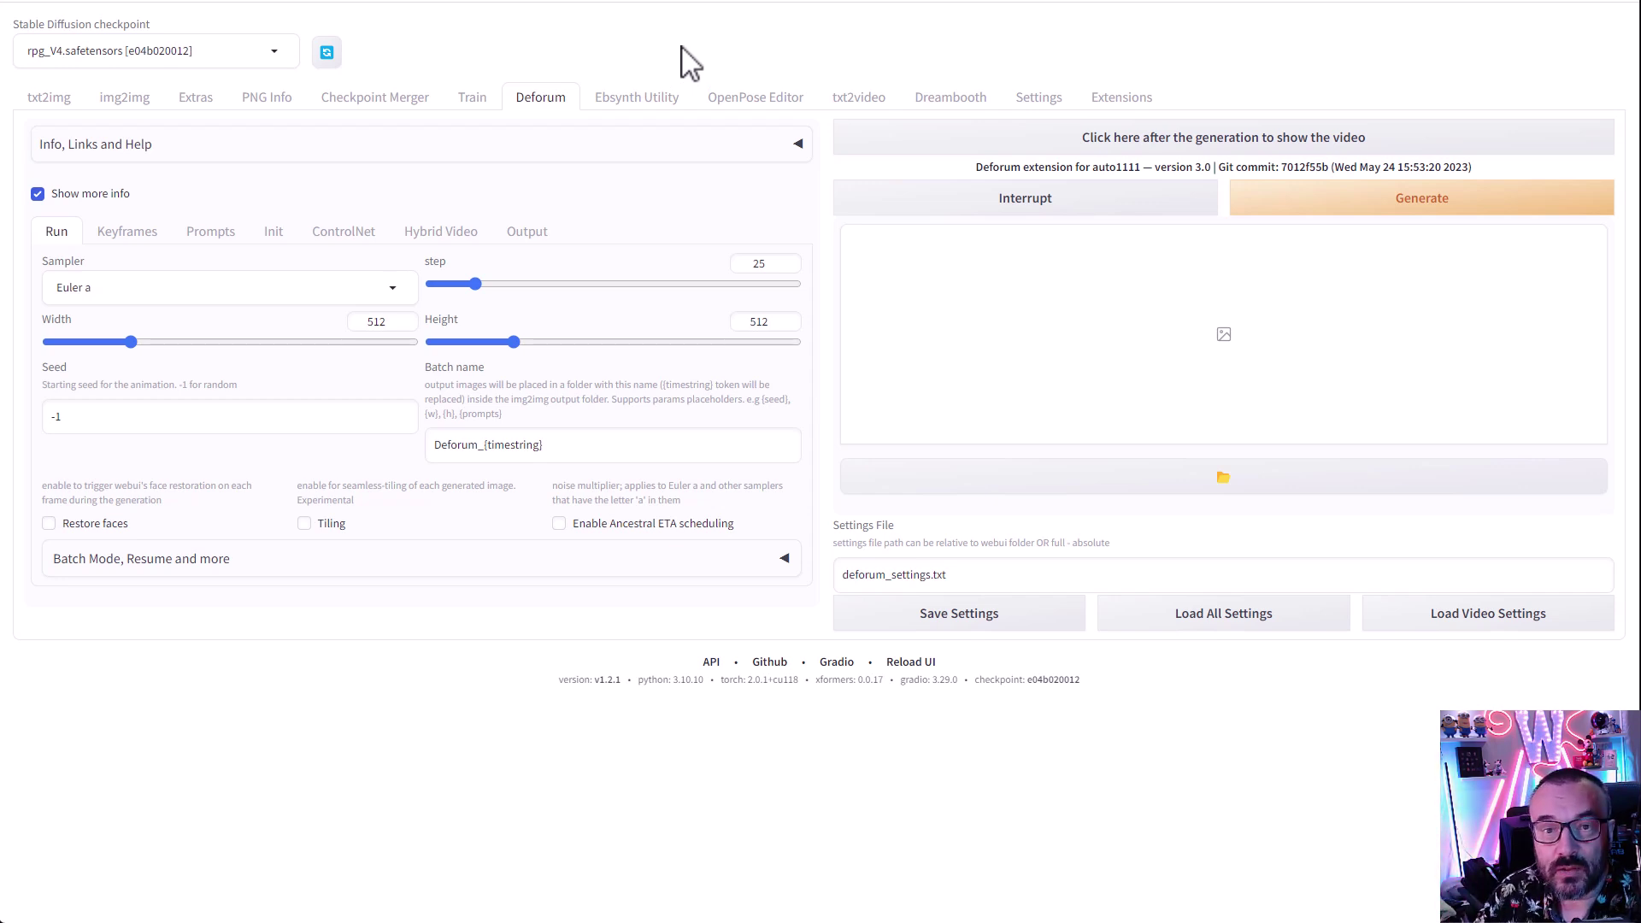
Step: Switch to txt2img and choose DPM++ 2S a Karras as the sampling method
click(49, 98)
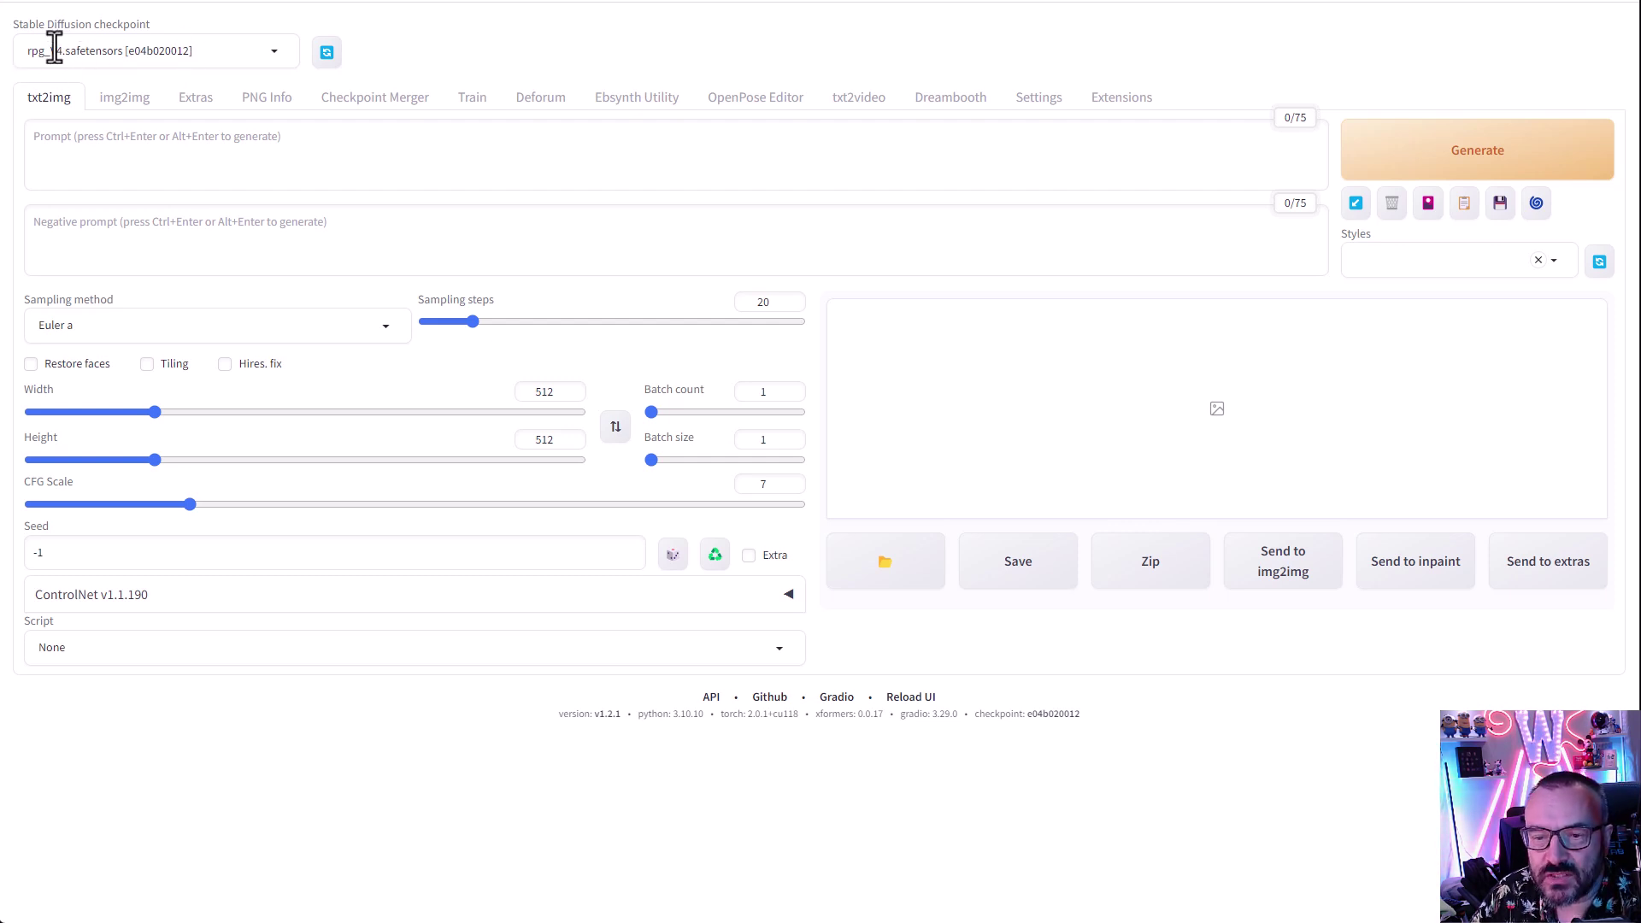
click(369, 328)
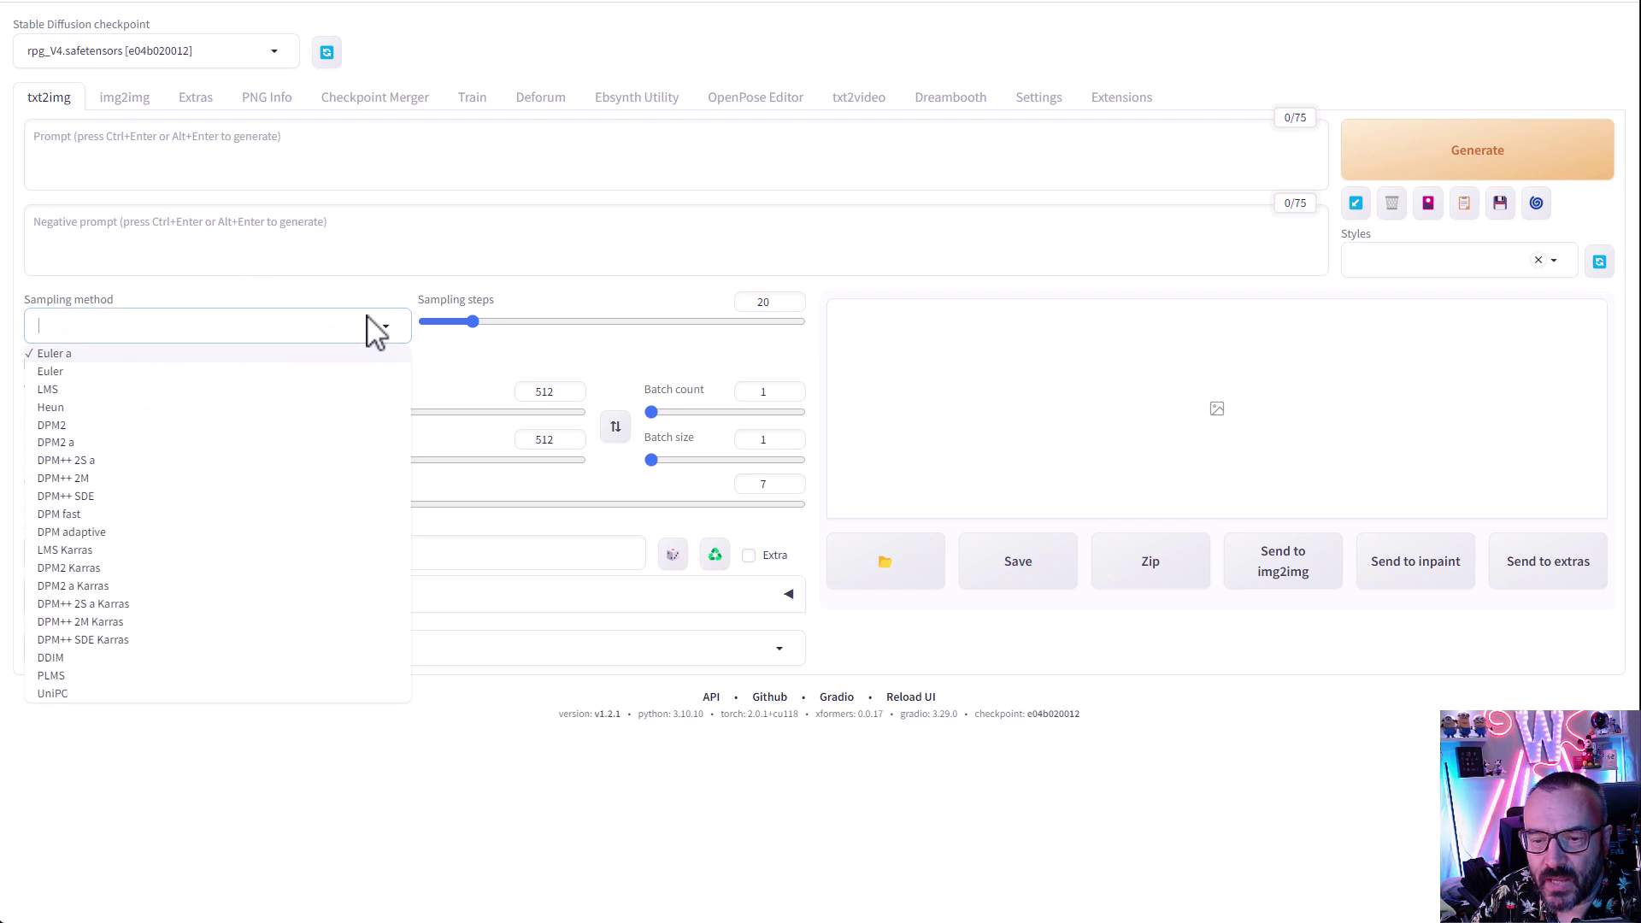
click(94, 604)
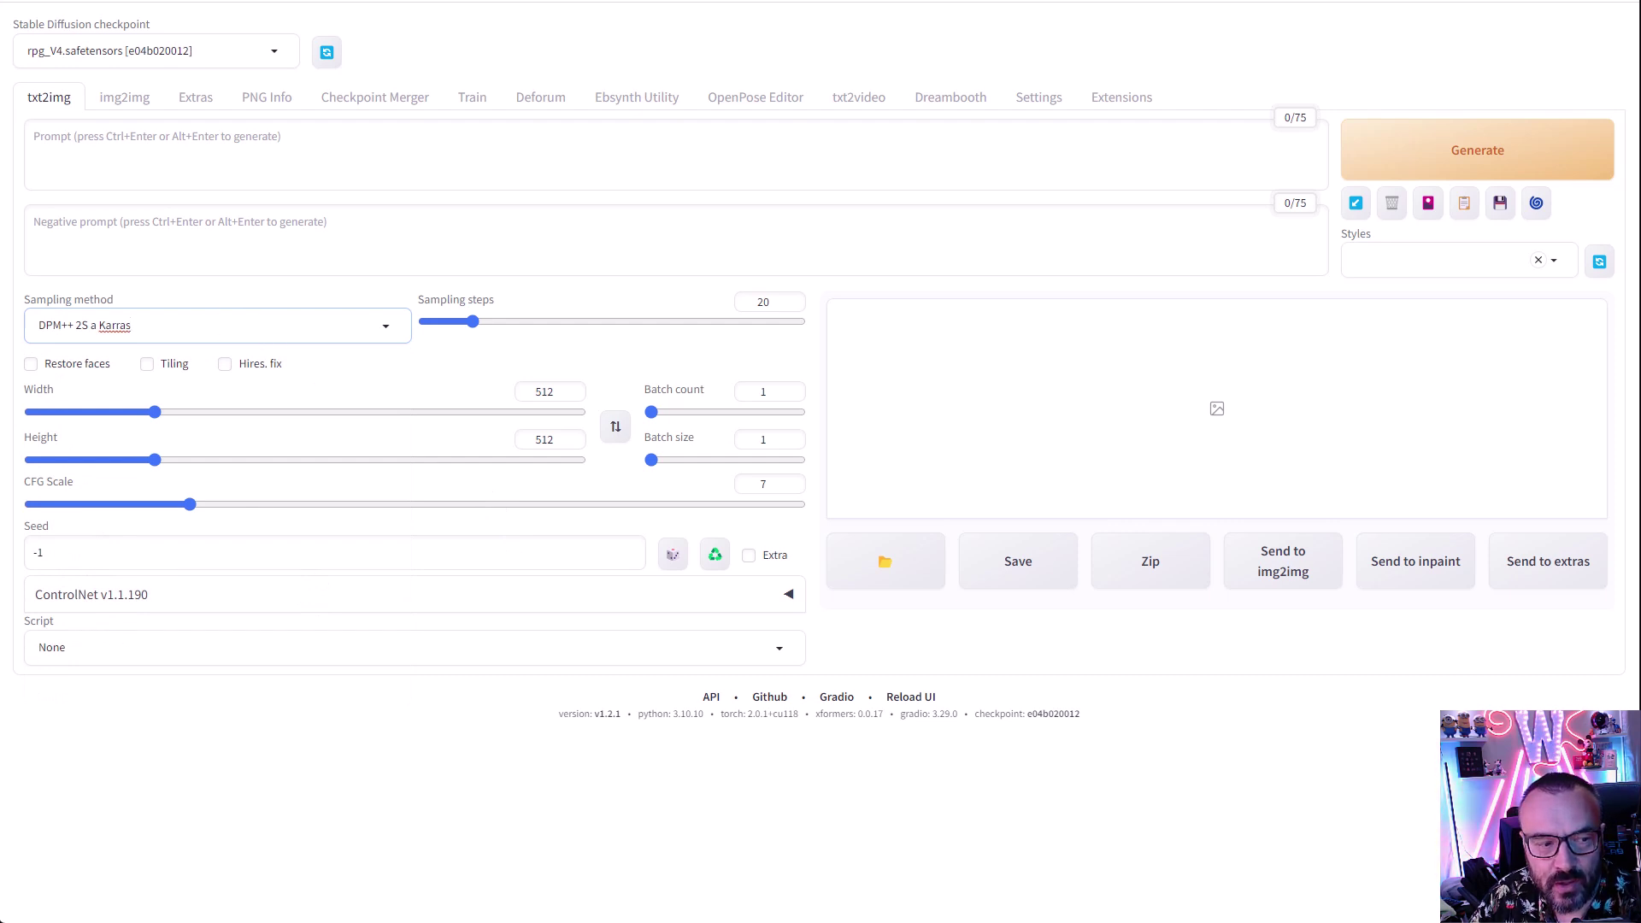
key(Escape)
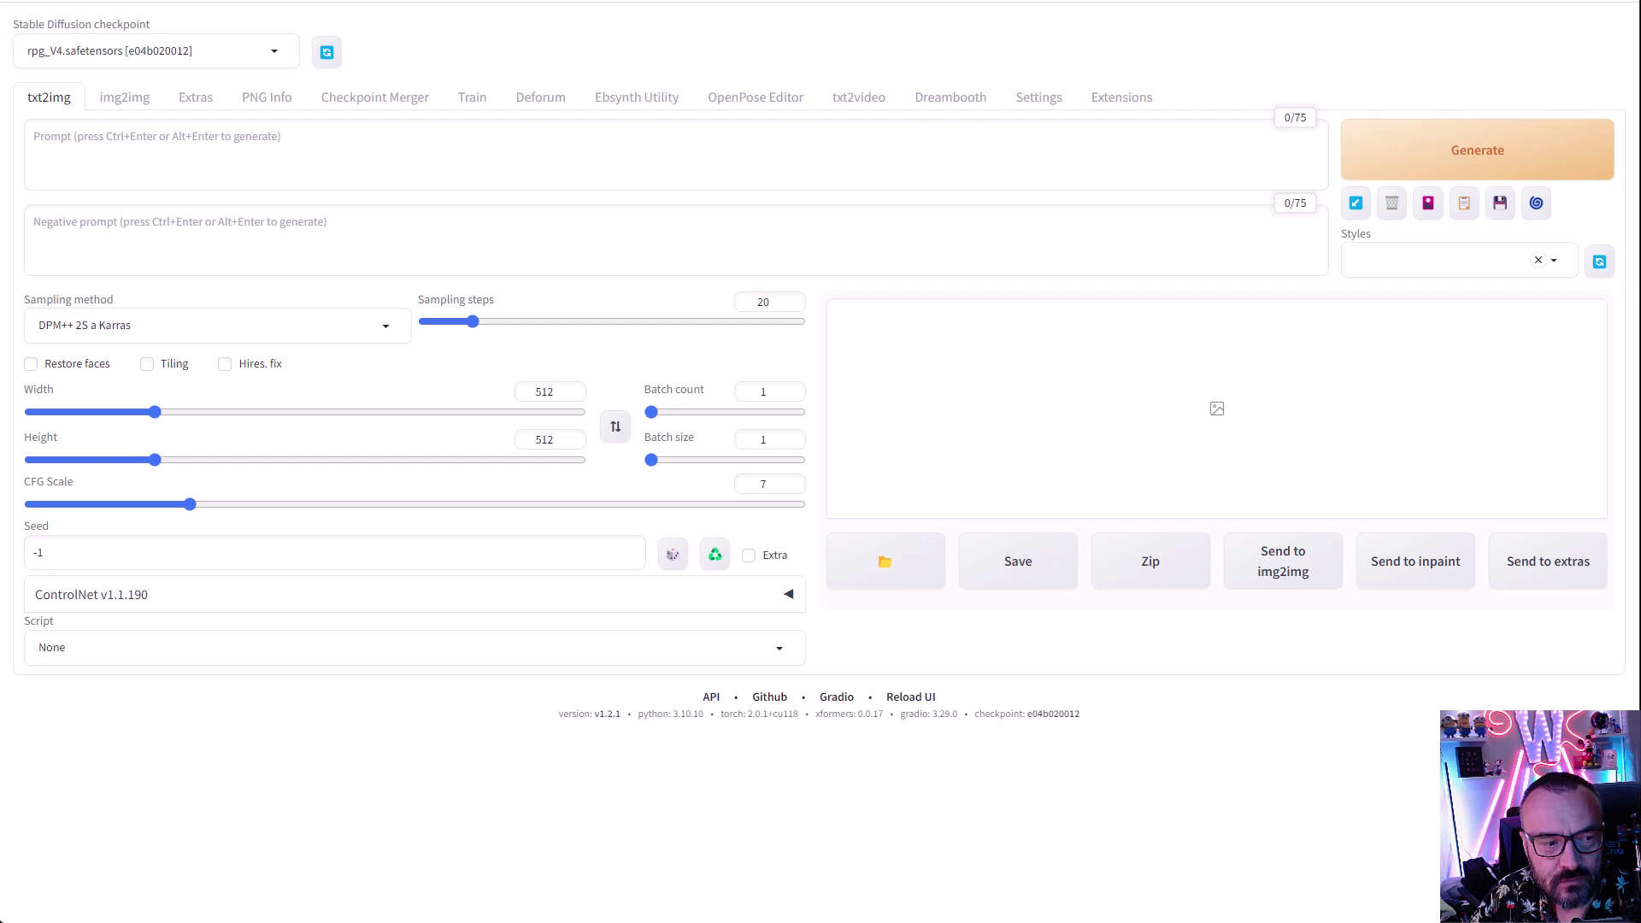
Step: Paste the surrealist etching prompt and enter 'nude, nsfw' as the negative prompt
click(370, 139)
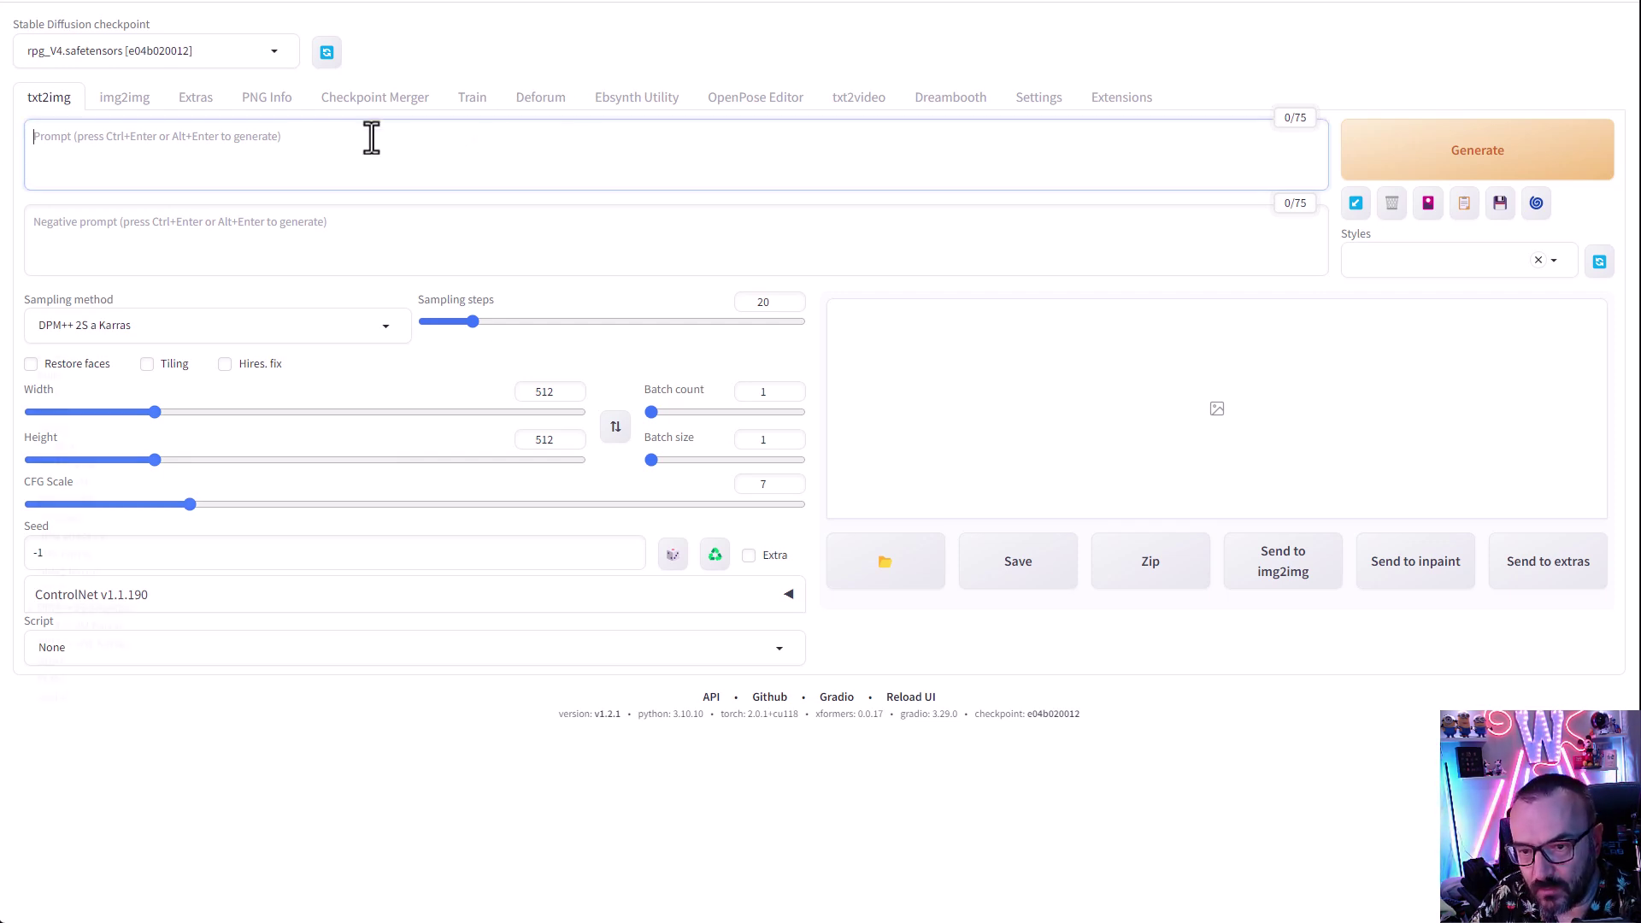
text(Surrealism. black and white, single-line etching art. Scared people hiding in the creepy forest from death. souls escaping hell. , 8k details, high resolution. overlay with twisted lines, very small, complex in design. styles by: Albrecht Durer, Federico Brocciu, Lucian Freud, Salvador Dale)
click(245, 254)
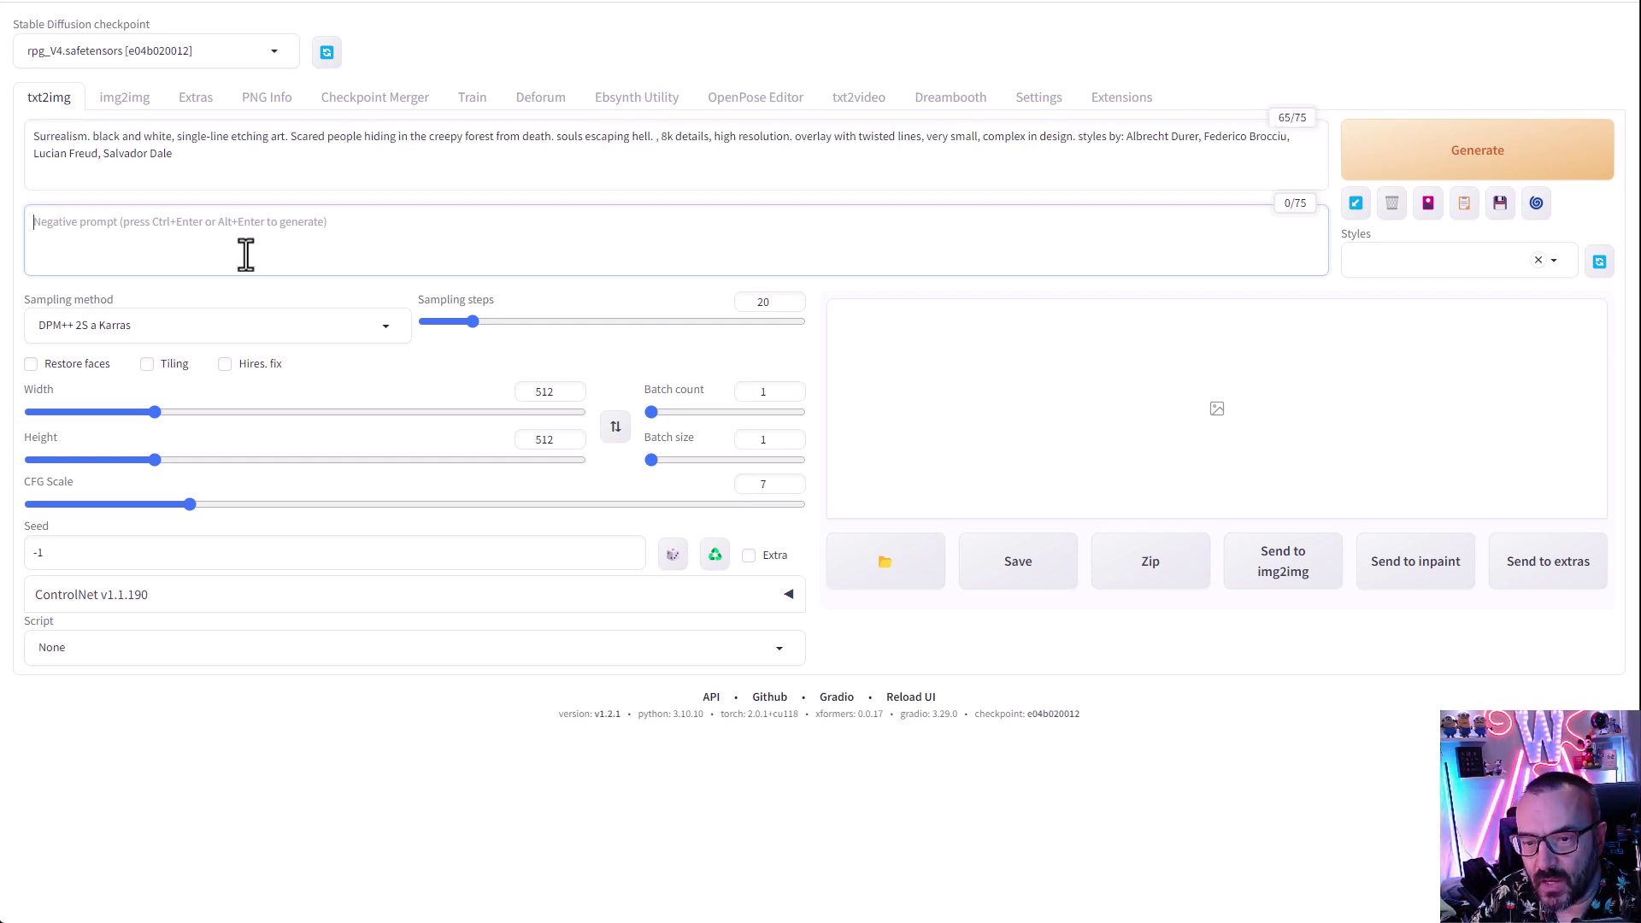
text(nude)
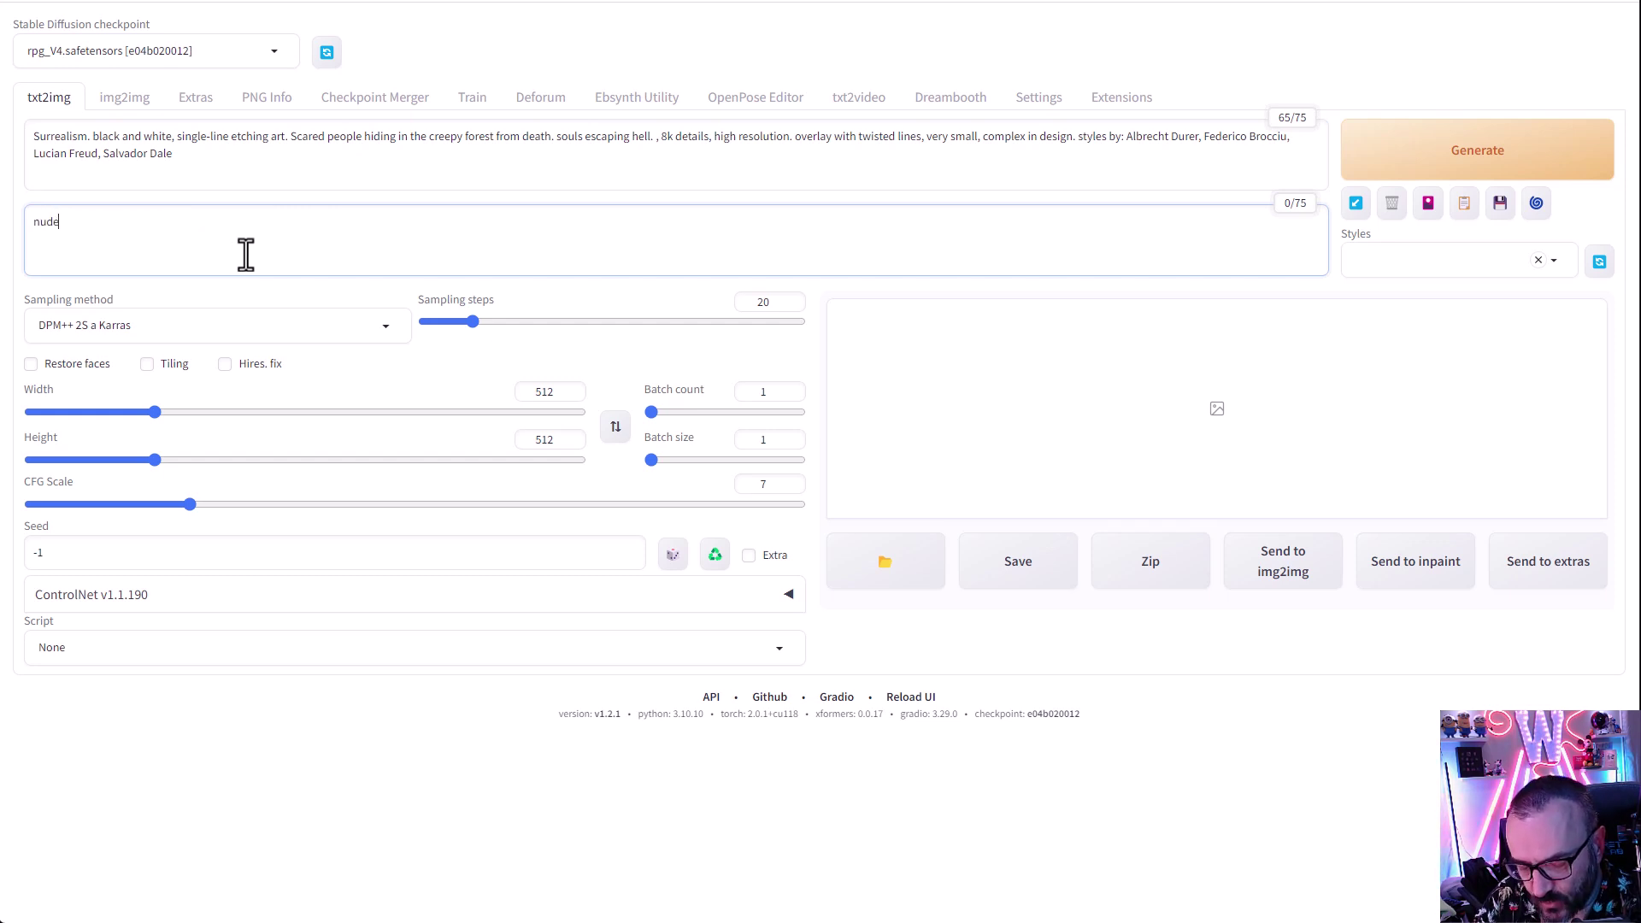
text(, nsfw)
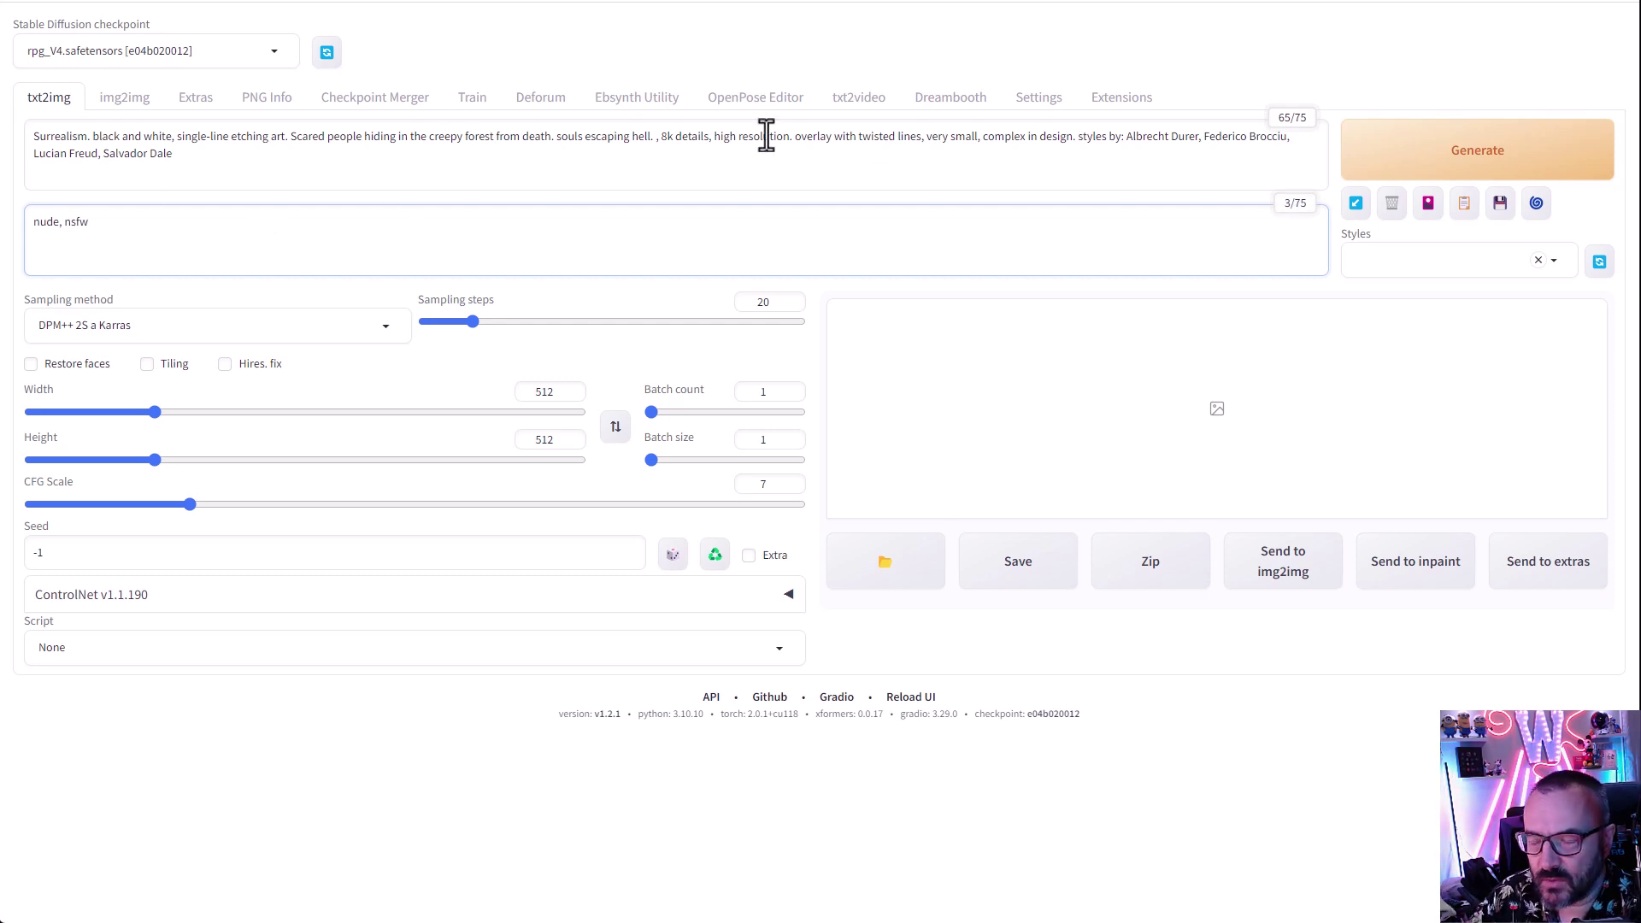
Step: Set sampling steps to 55 and image height to 768
double_click(765, 302)
text(55)
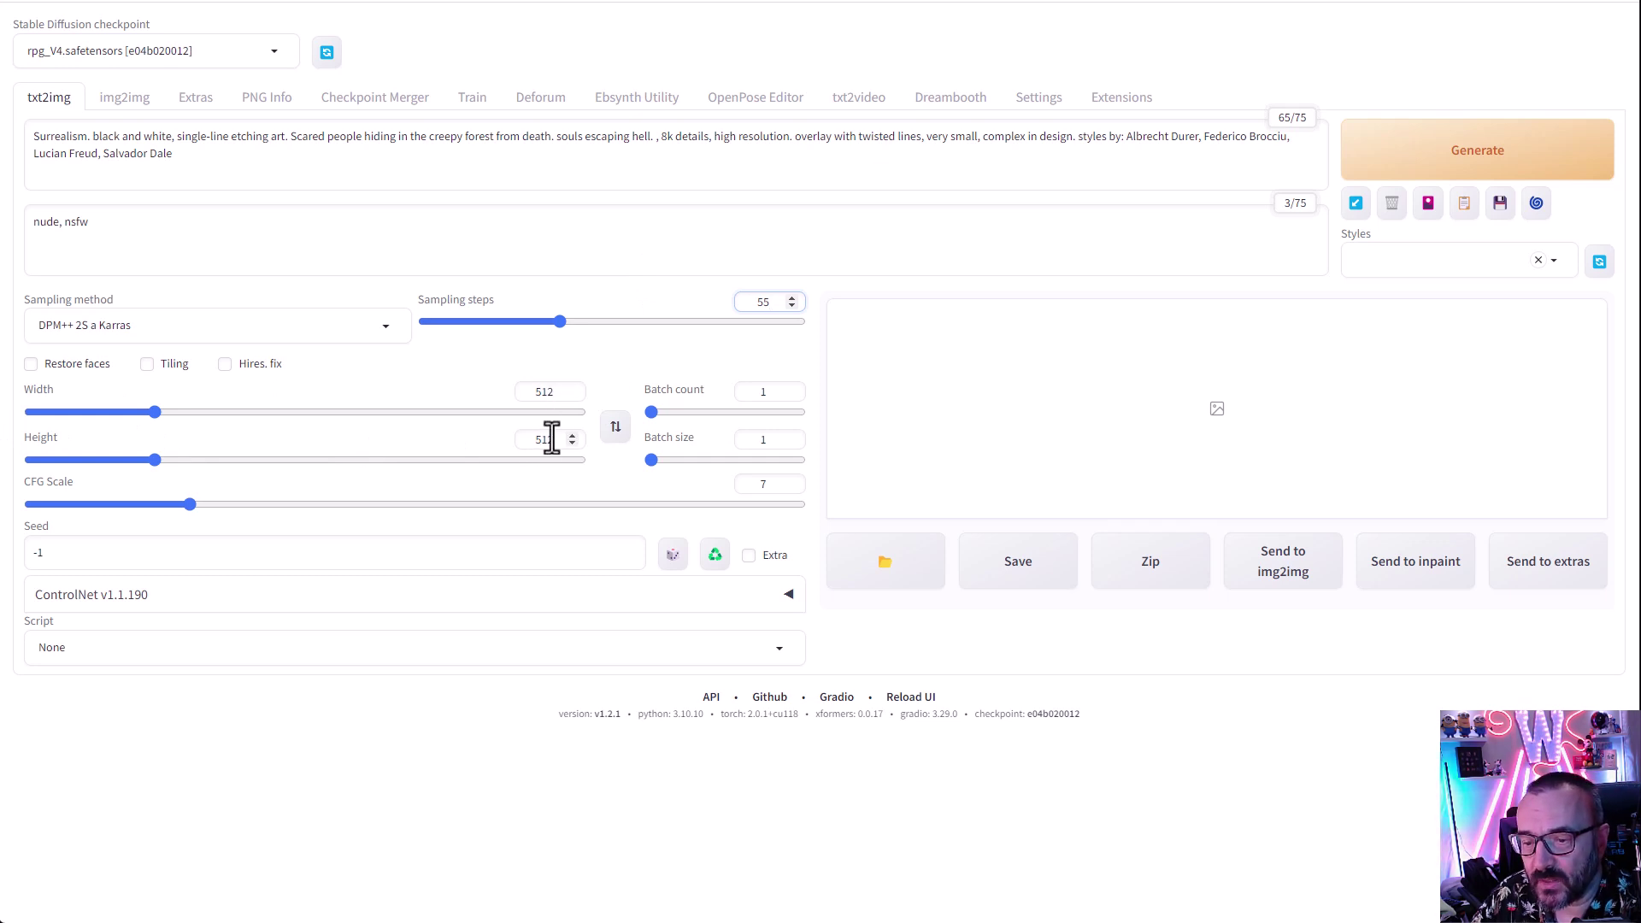
drag(548, 439, 427, 440)
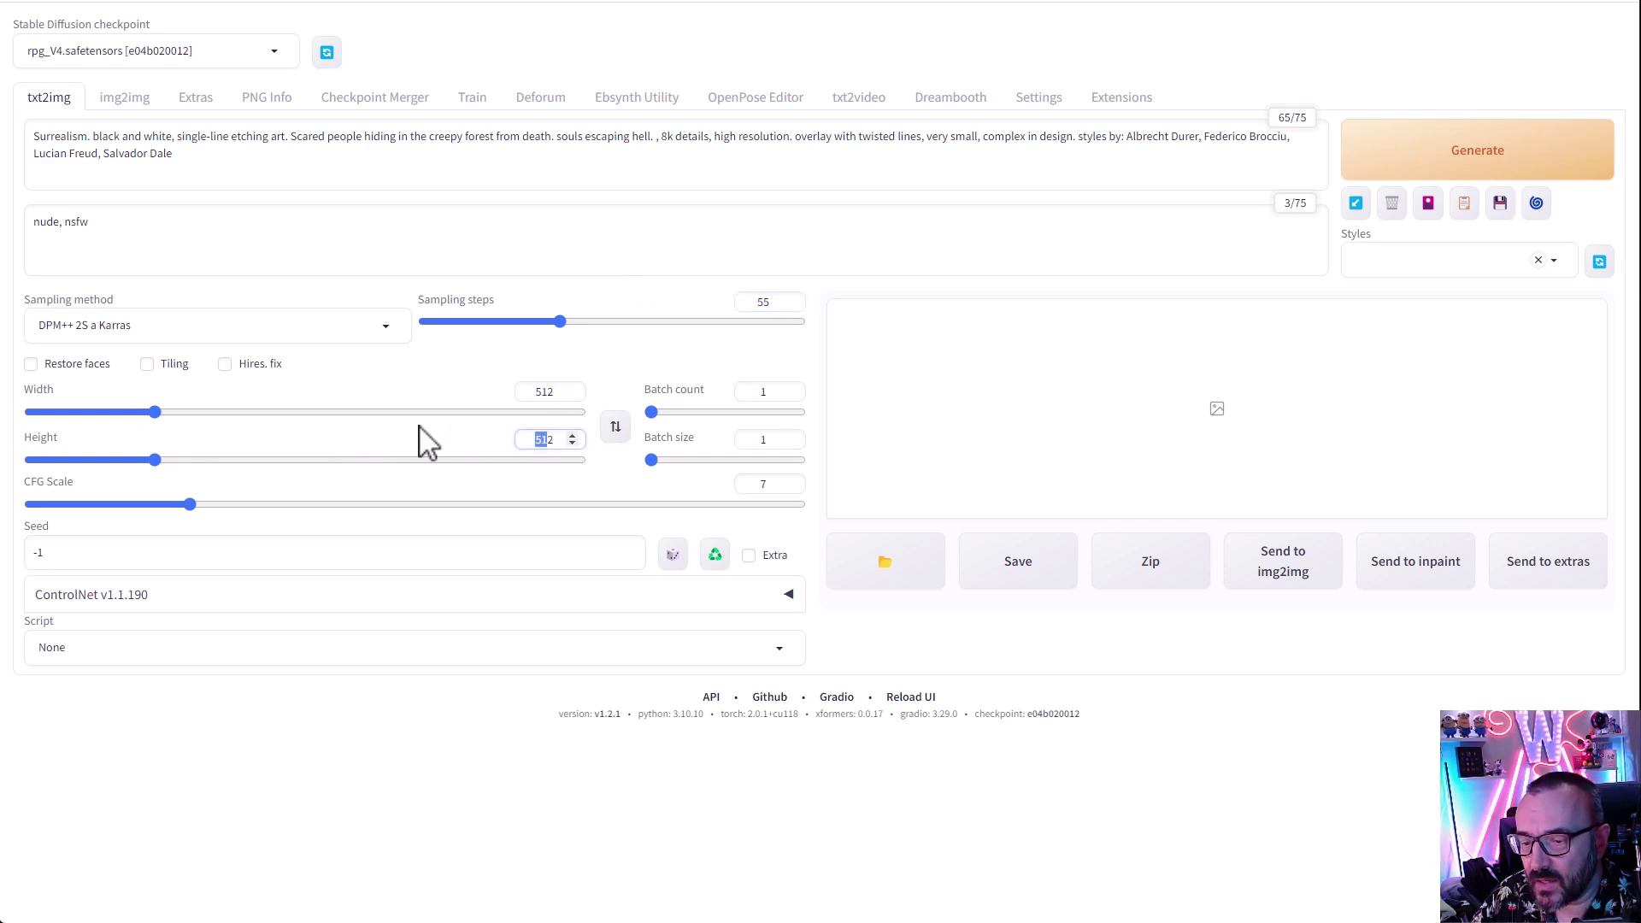
double_click(545, 439)
text(768)
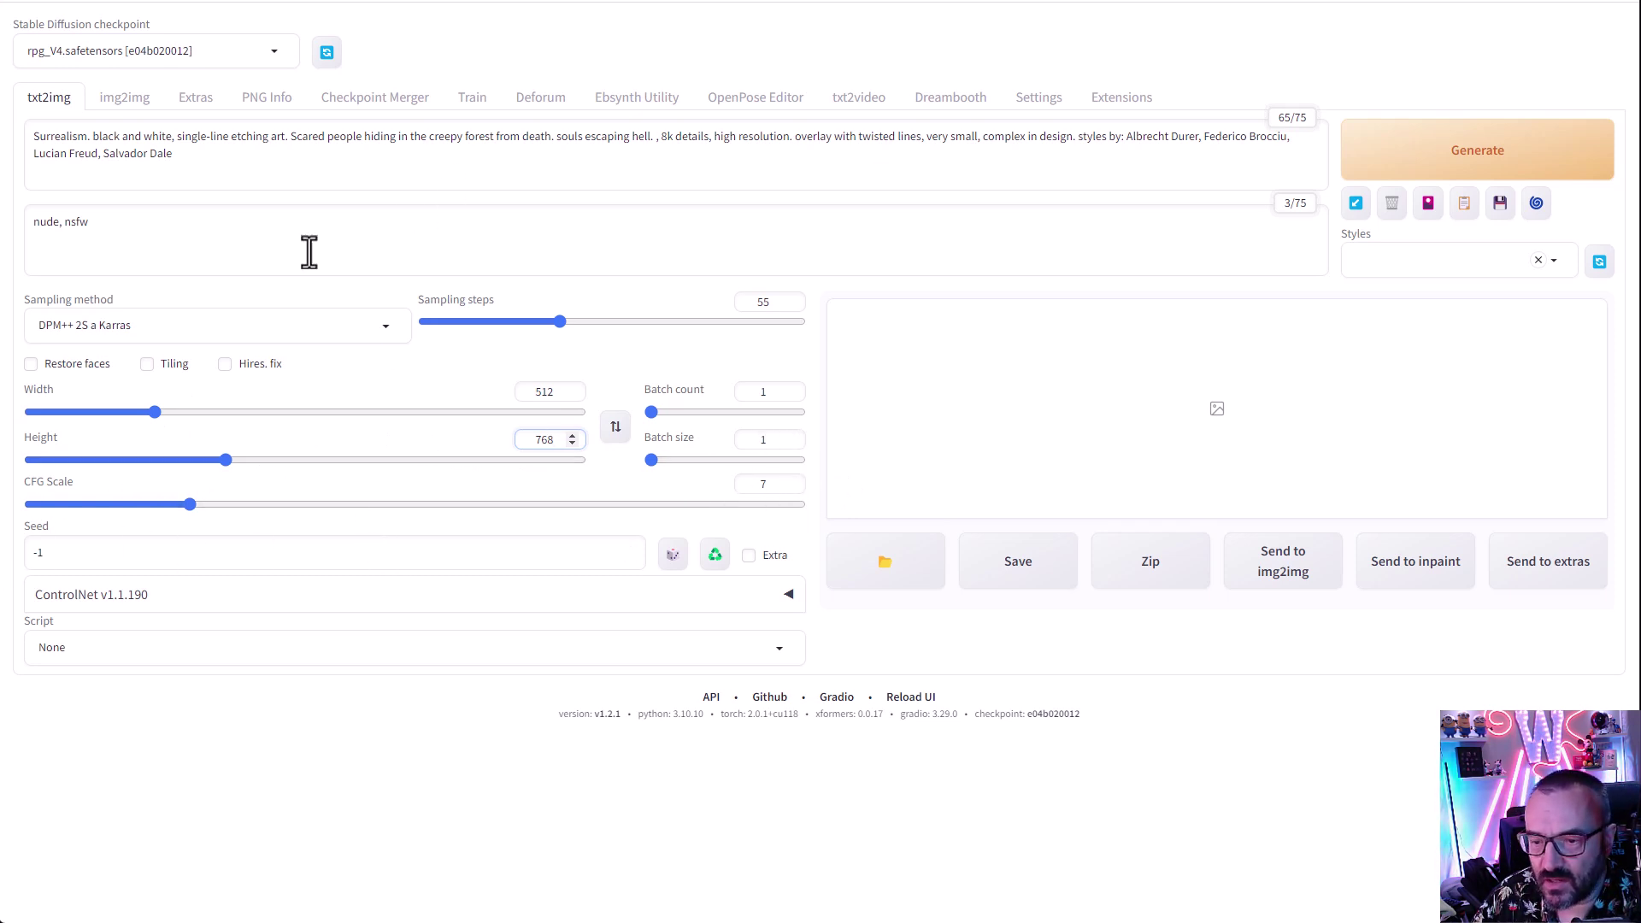
Step: Generate the 512×768 black-and-white forest etching and view it full size
click(1530, 150)
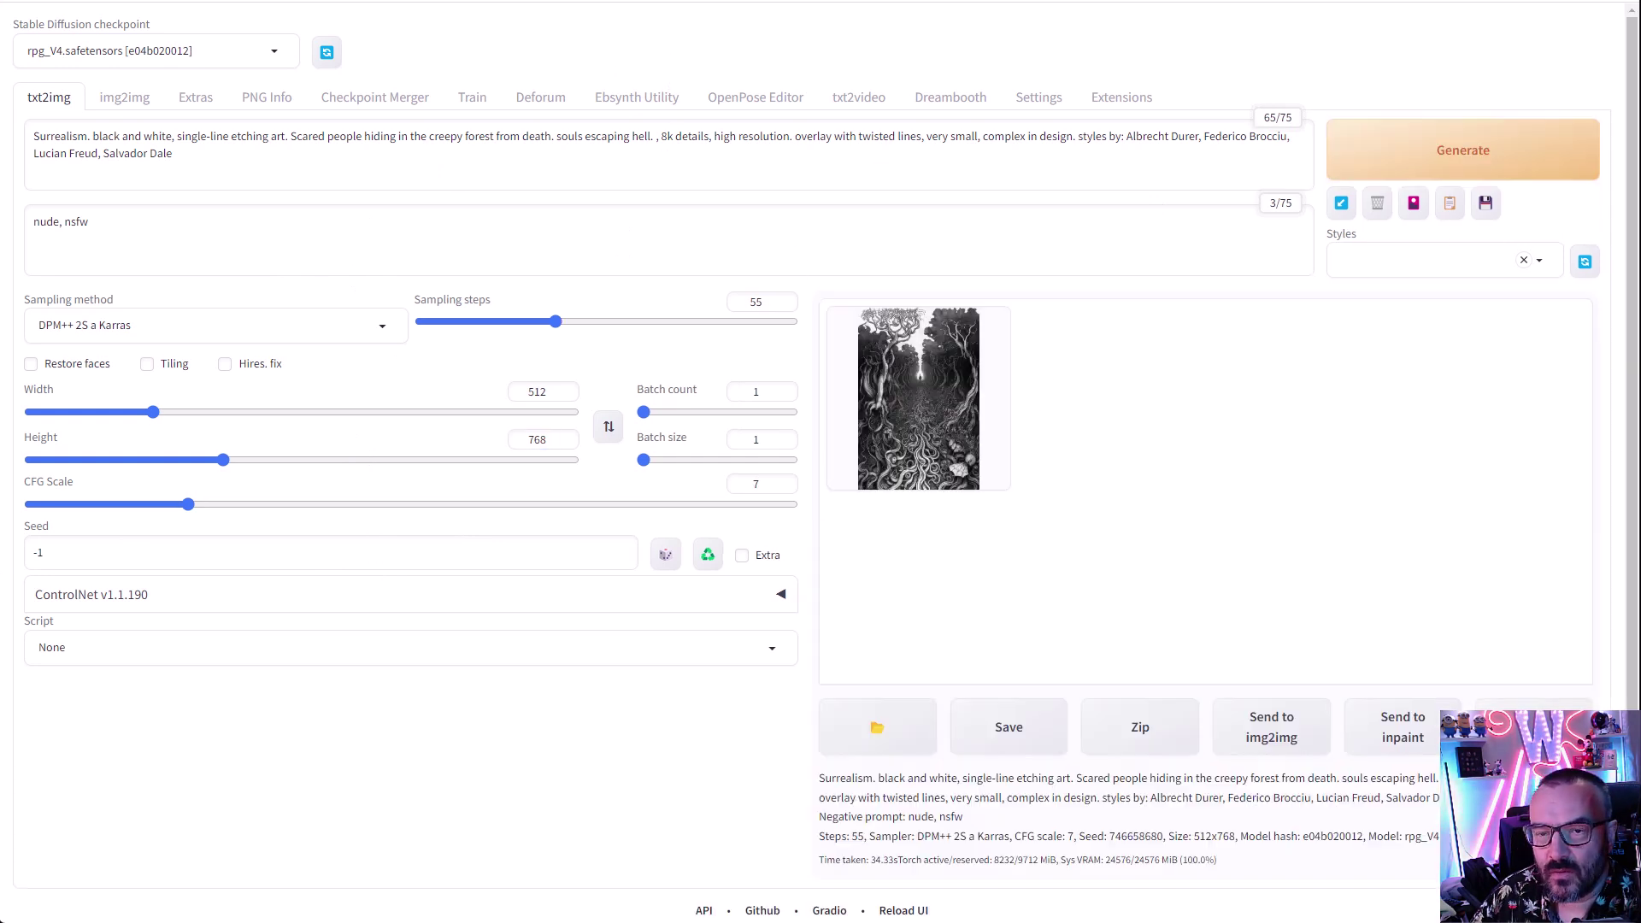
click(1233, 503)
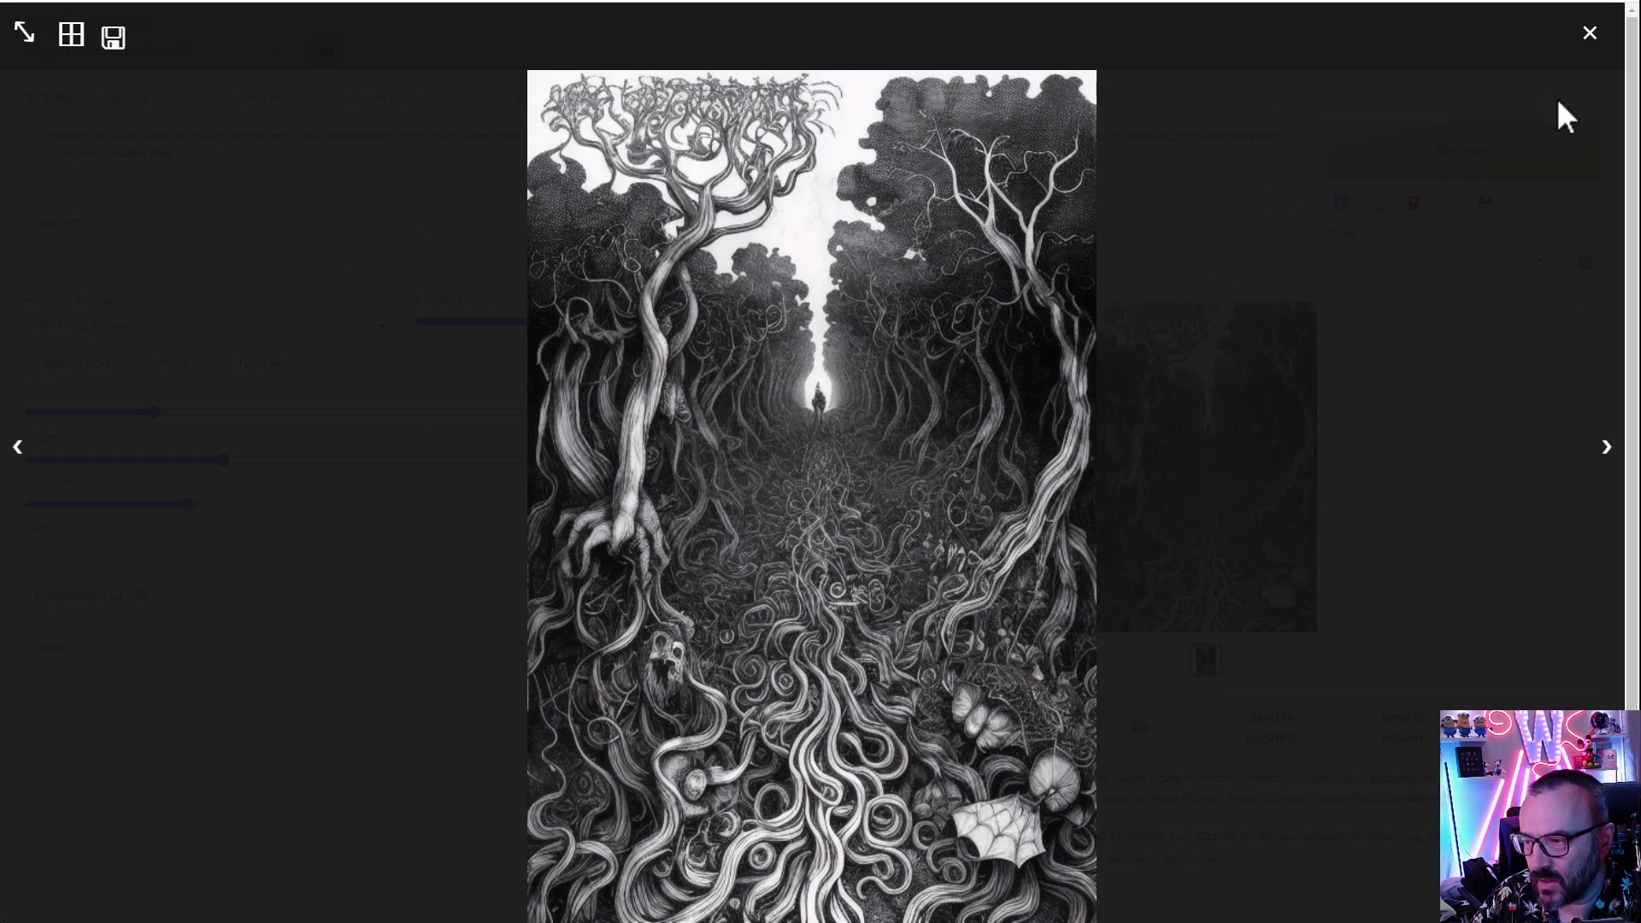
click(1592, 36)
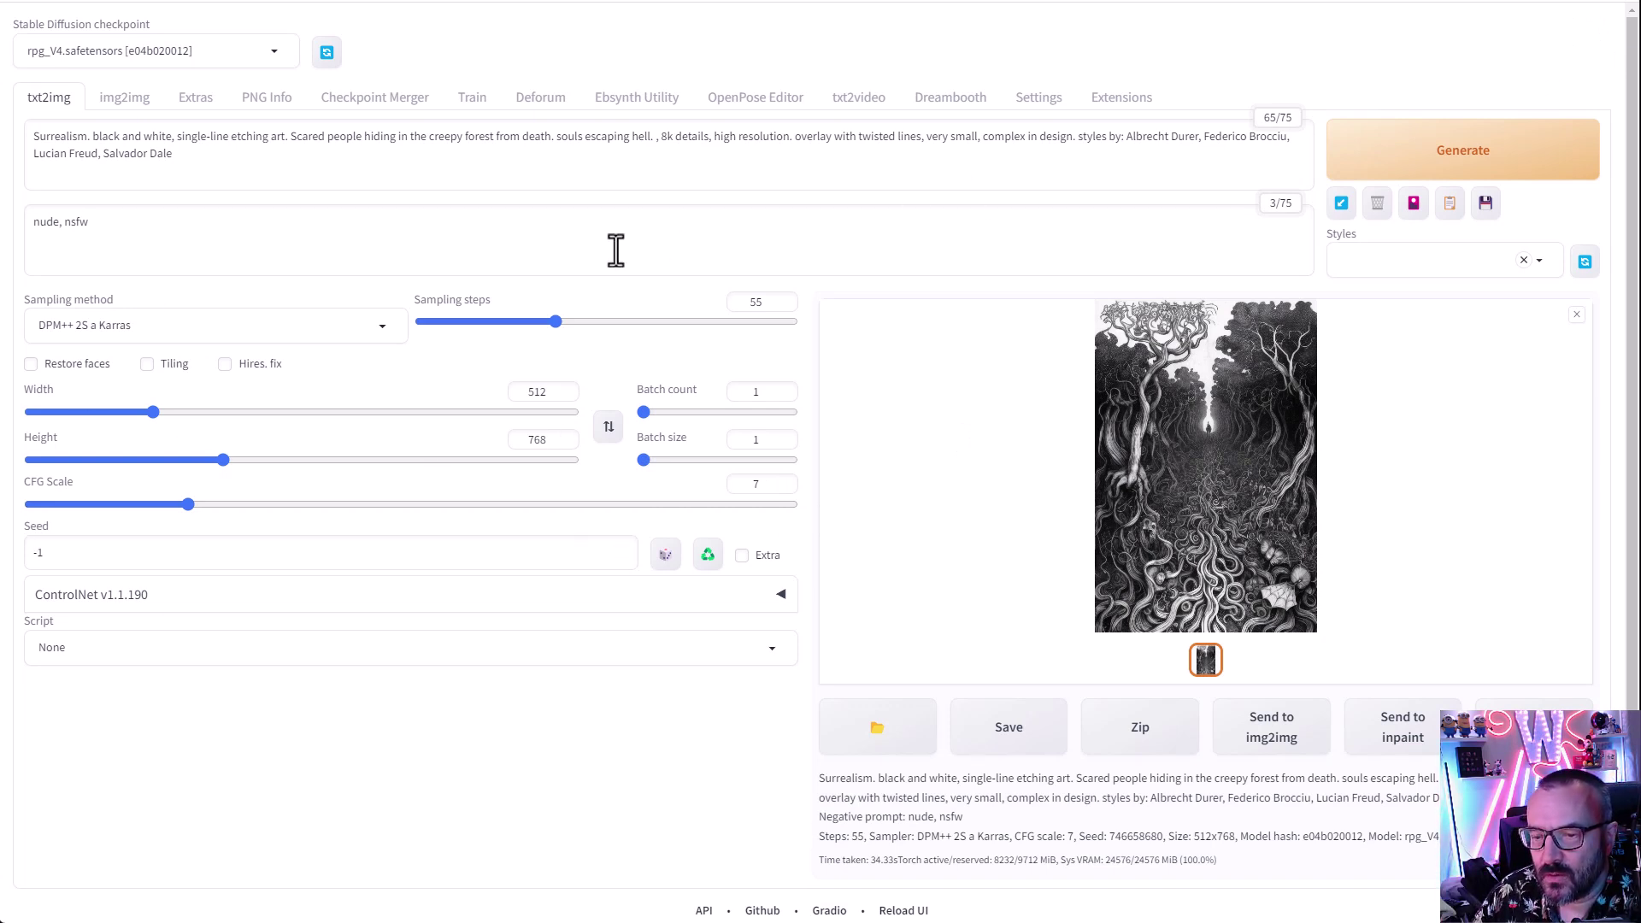
Step: Clear the stray highlight on the Envato track page and return to the WebUI
click(154, 3)
click(1412, 506)
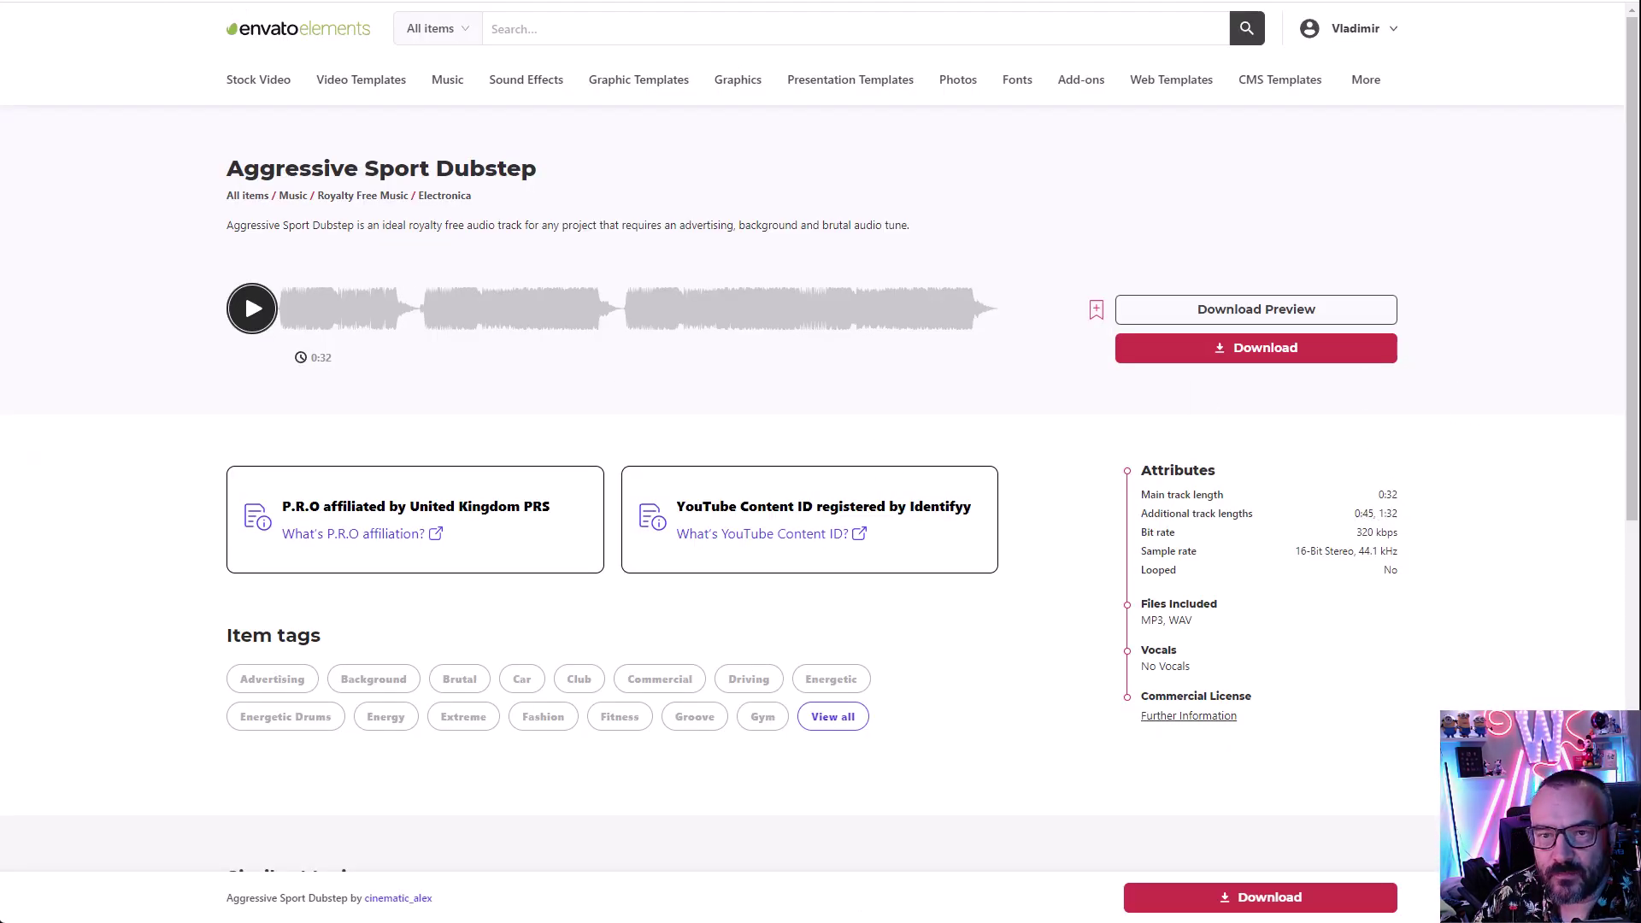
click(237, 2)
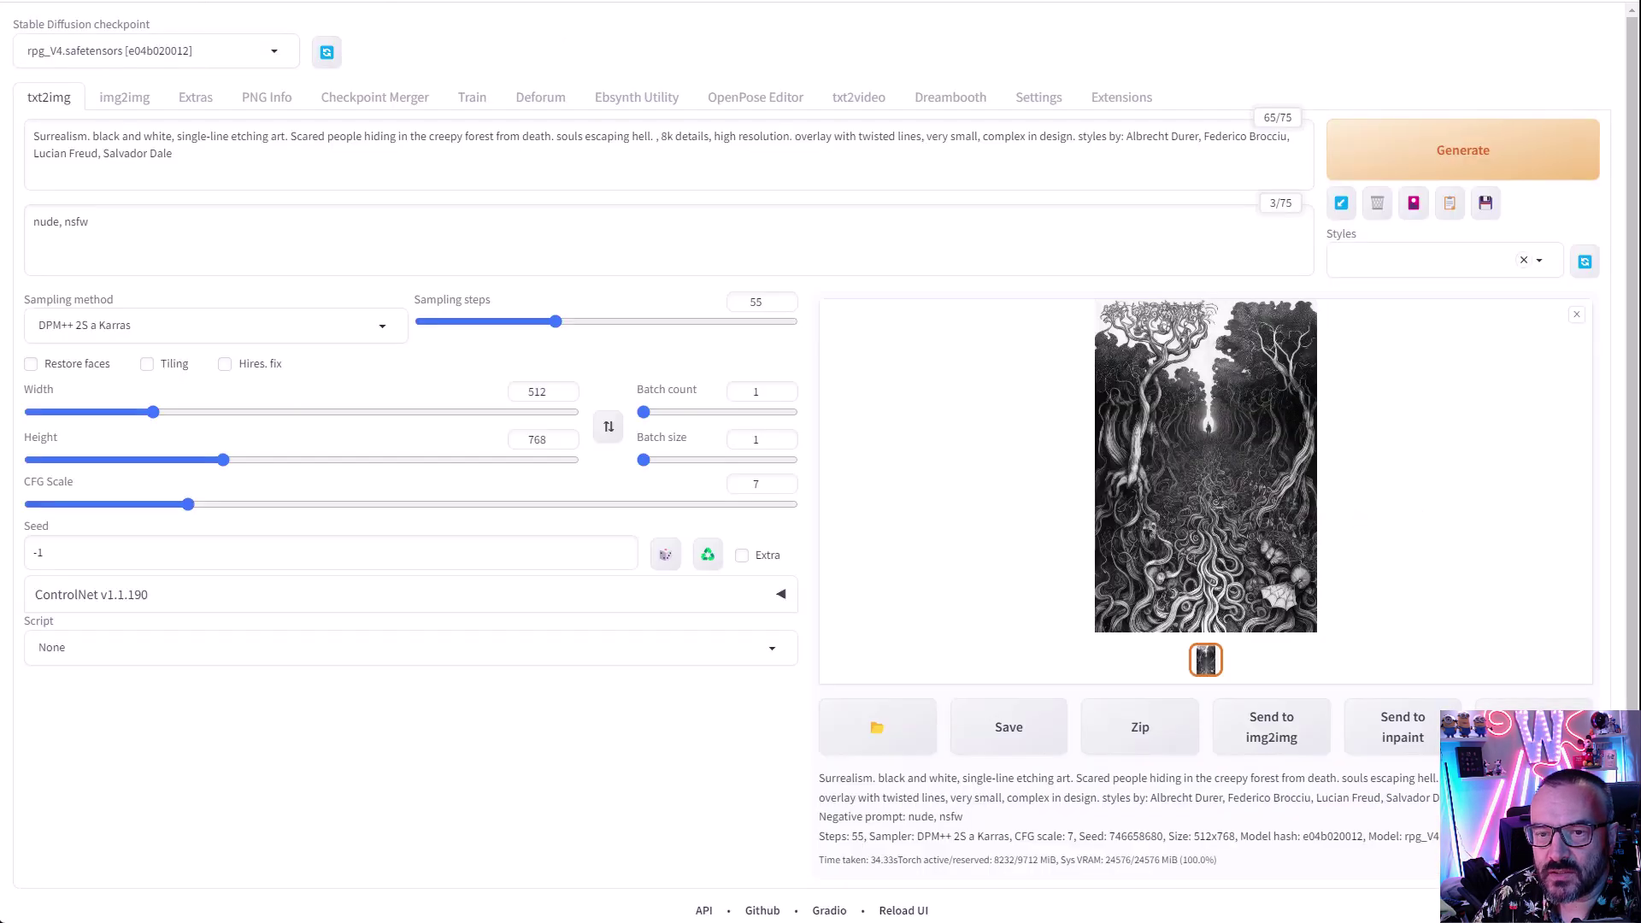
Step: Work out 32 × 12 = 384 in Calculator, then return to the Deforum settings
click(538, 101)
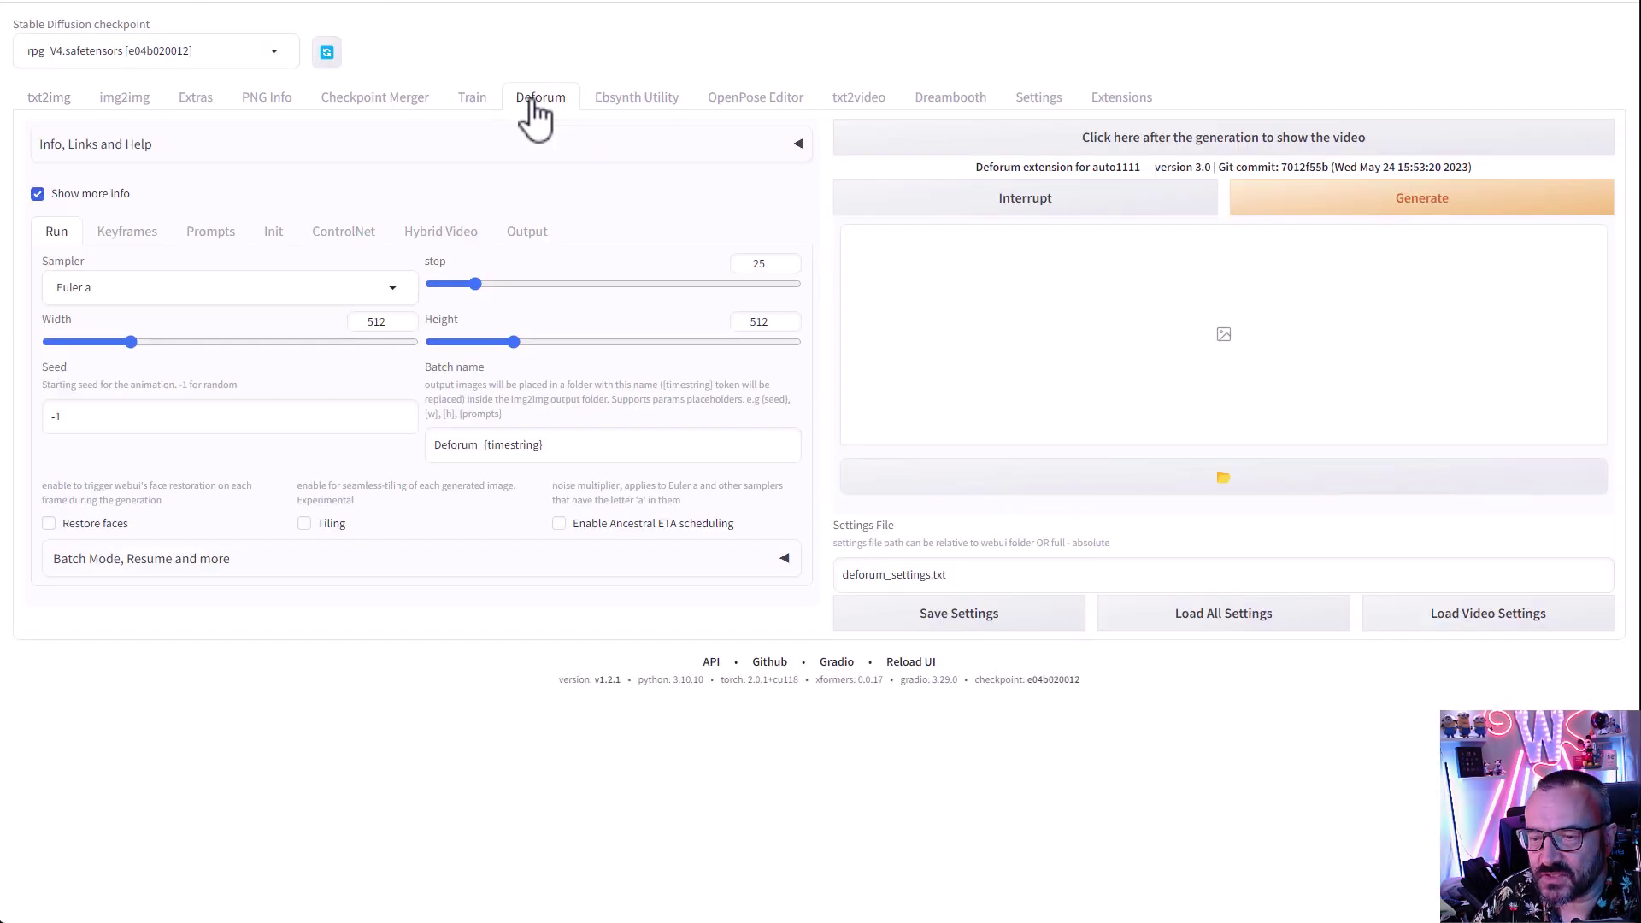
key(alt+Tab)
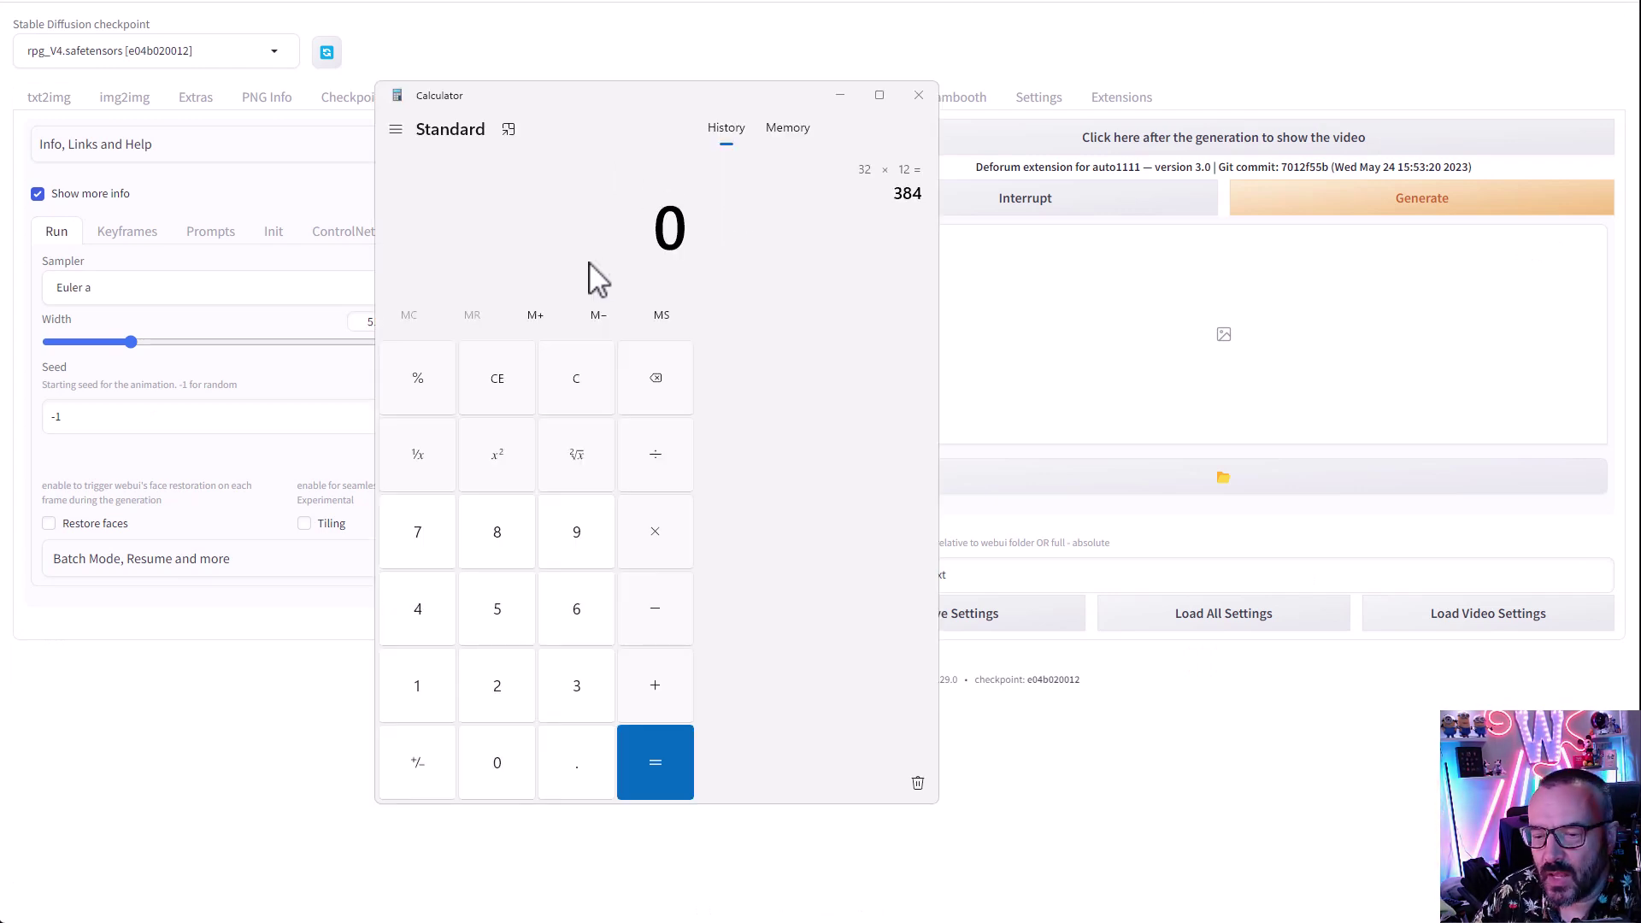
click(574, 692)
click(513, 694)
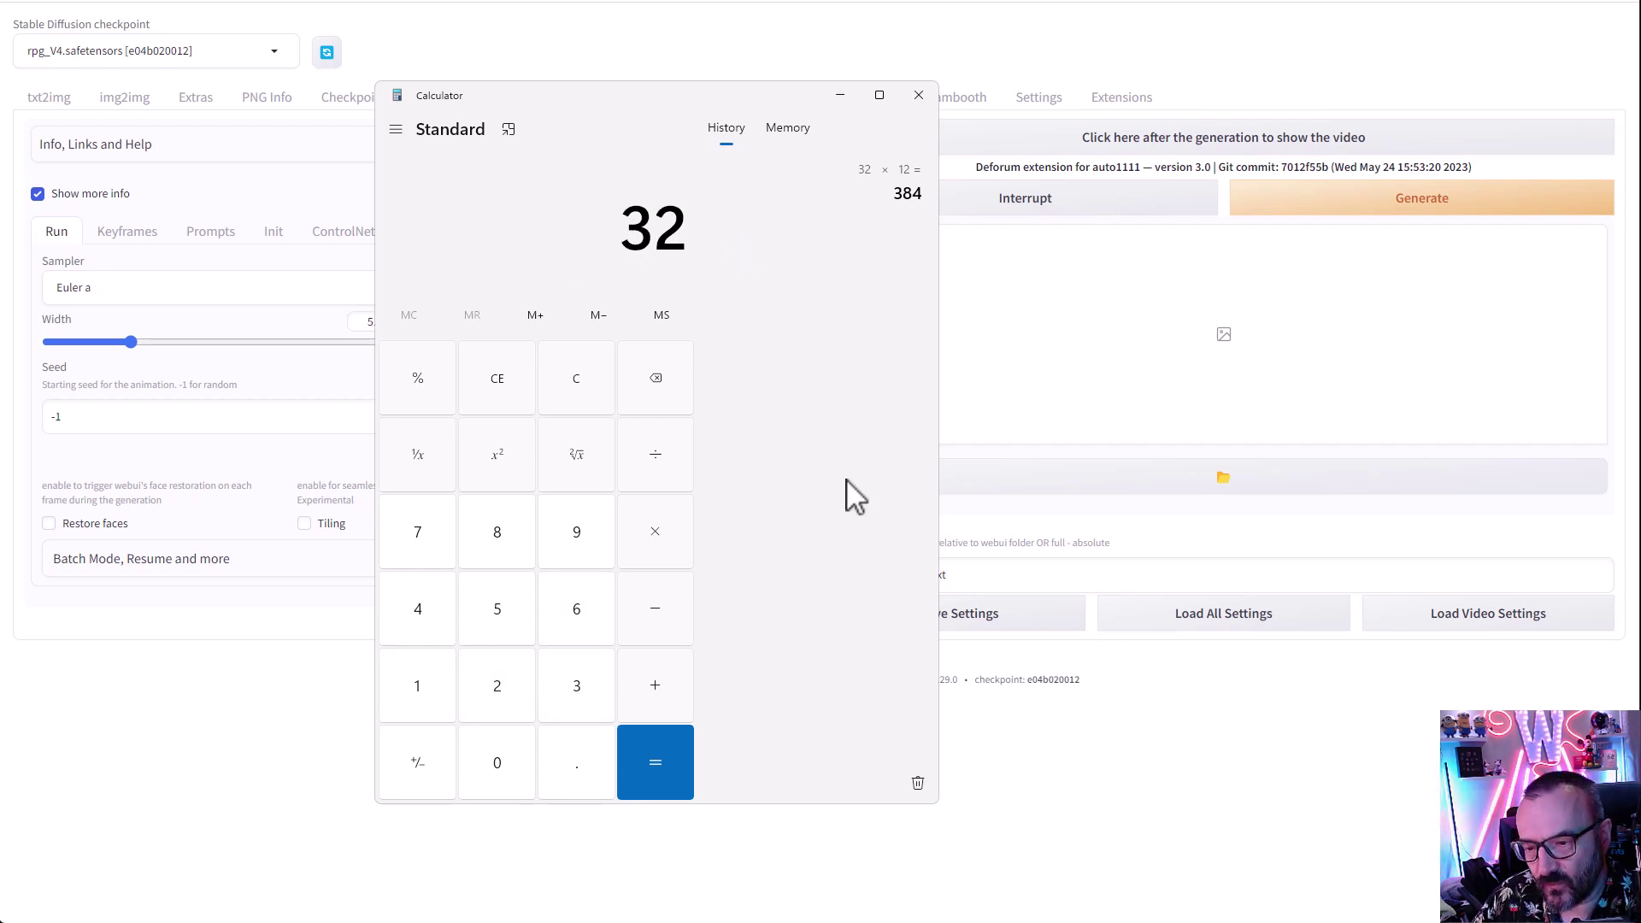
click(666, 558)
click(444, 713)
click(498, 696)
click(655, 758)
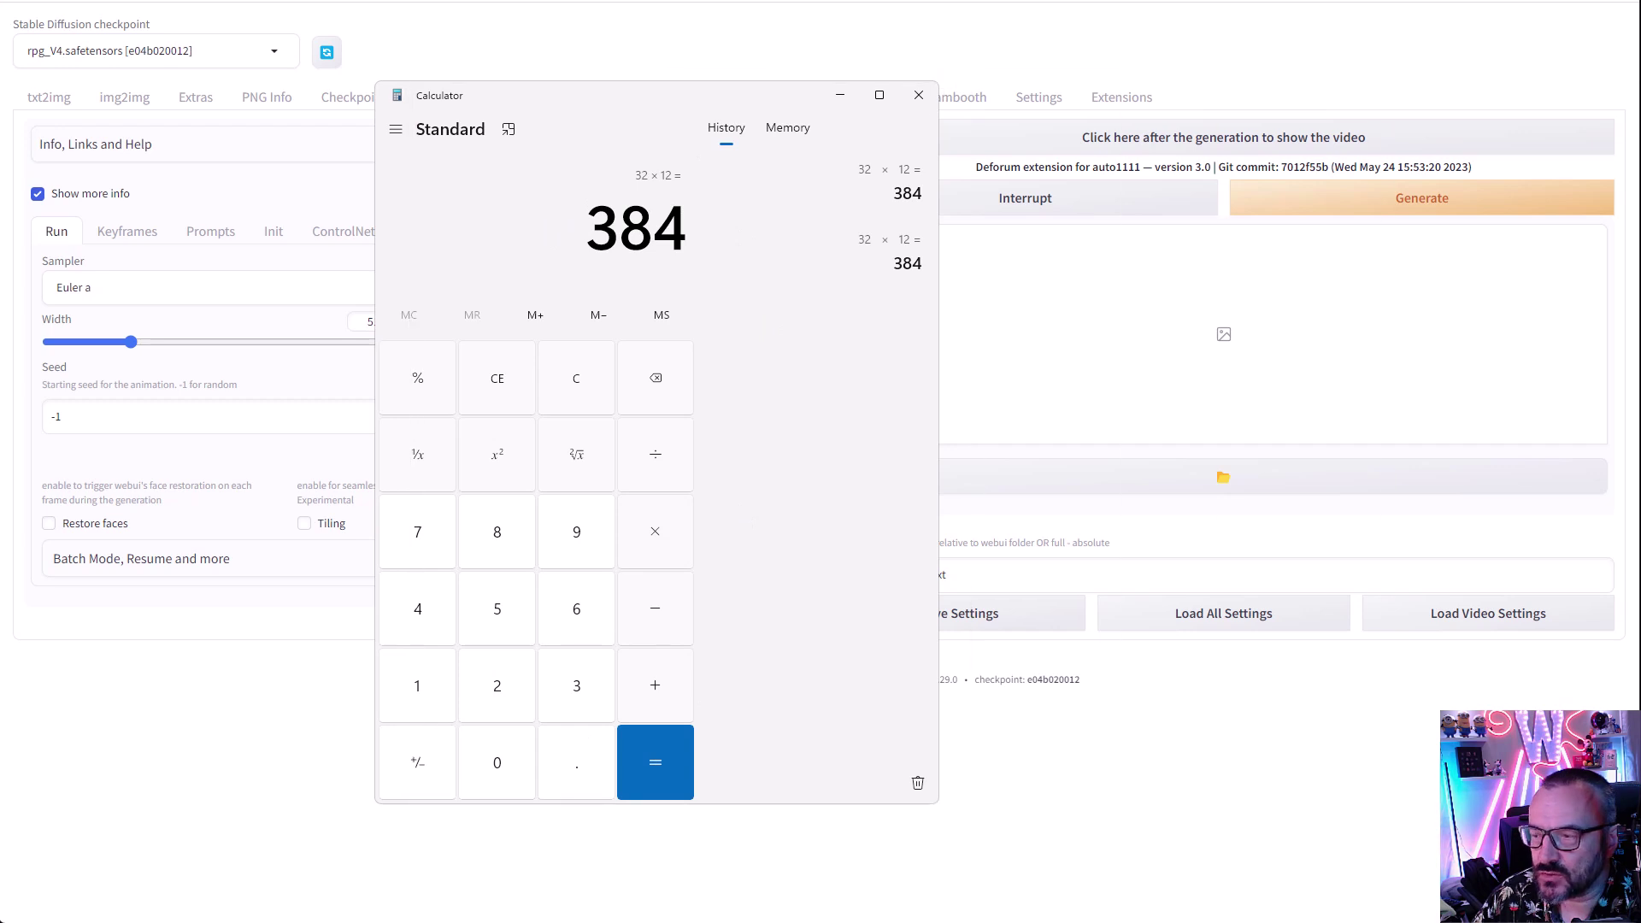
key(alt+Tab)
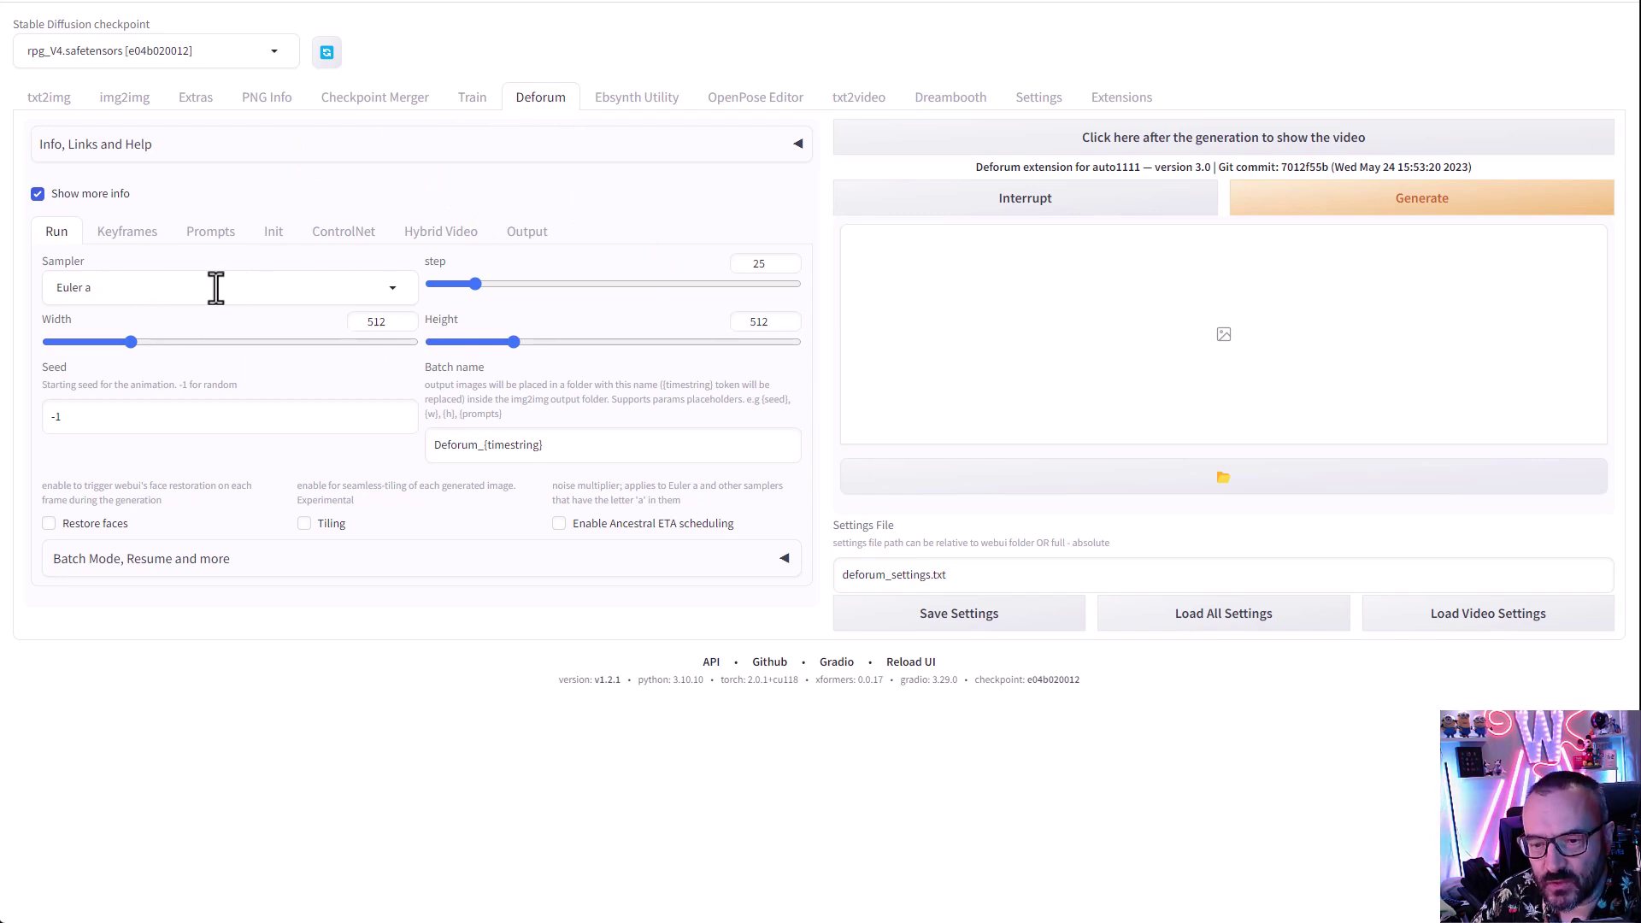
Step: Set the Deforum sampler to DPM++ 2S a Karras, steps to 55 and height to 768
click(378, 287)
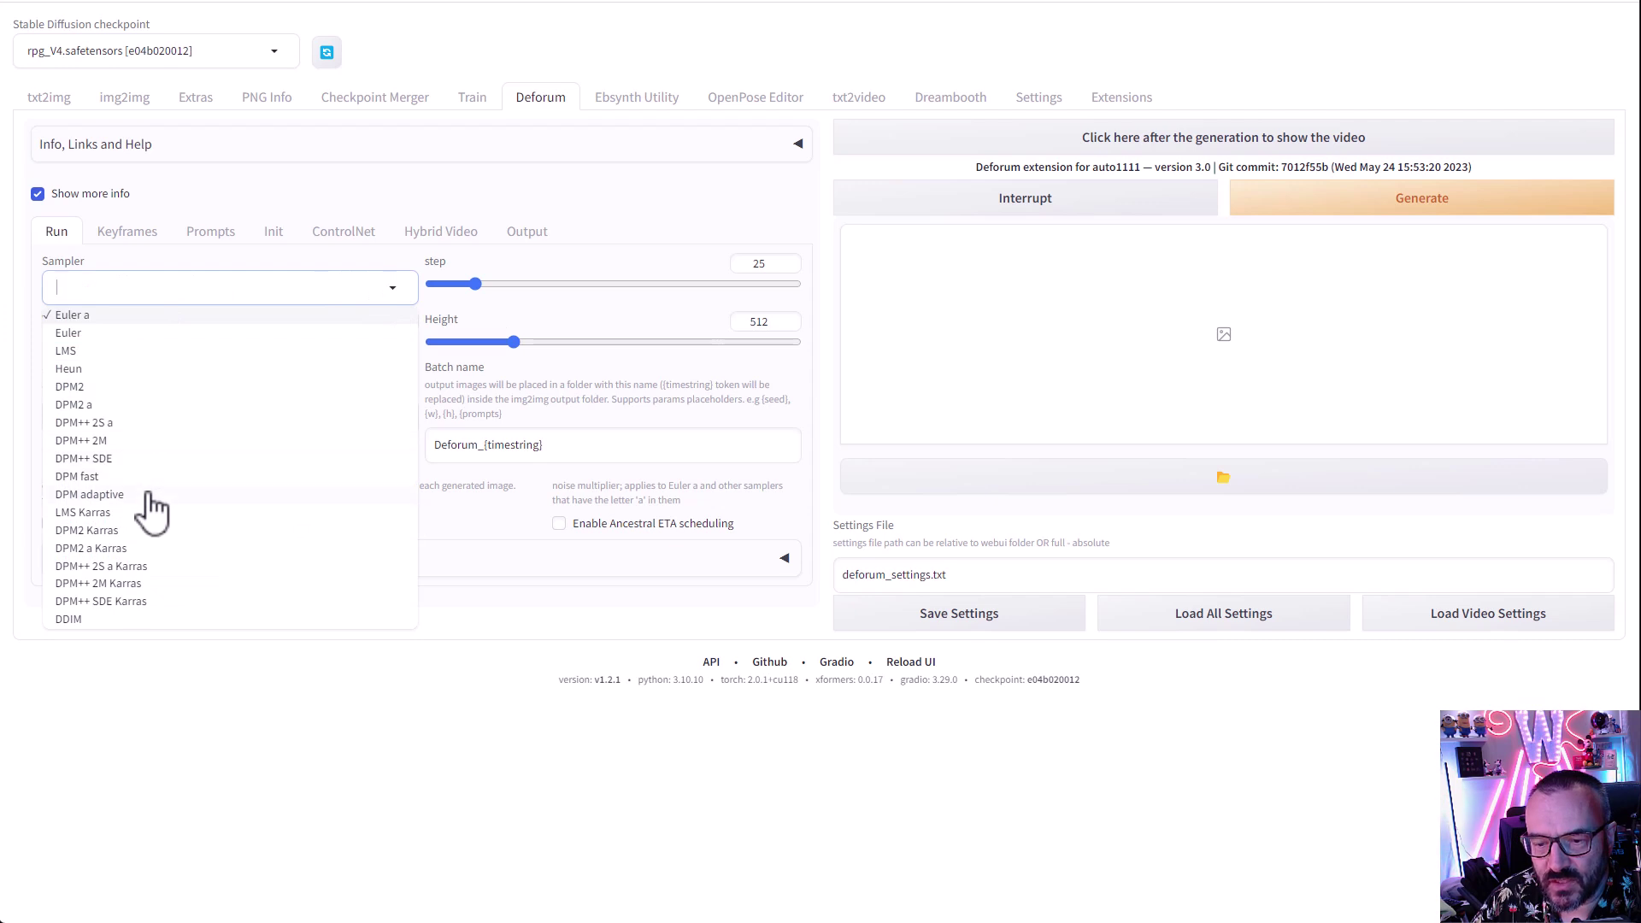
click(137, 567)
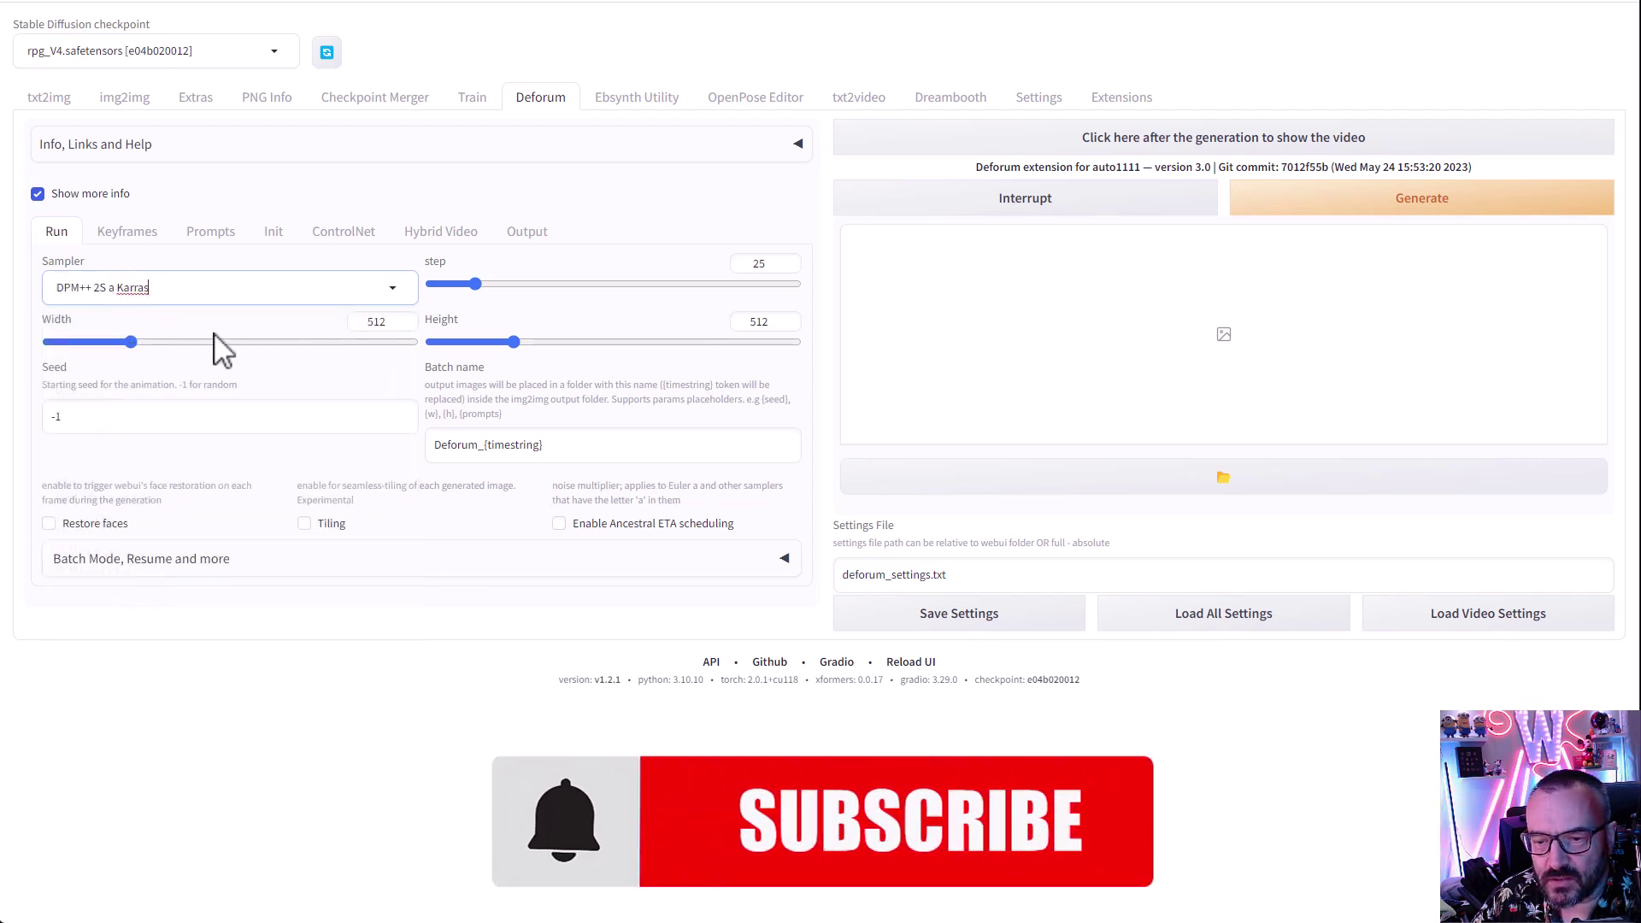
click(765, 264)
double_click(765, 264)
text(55)
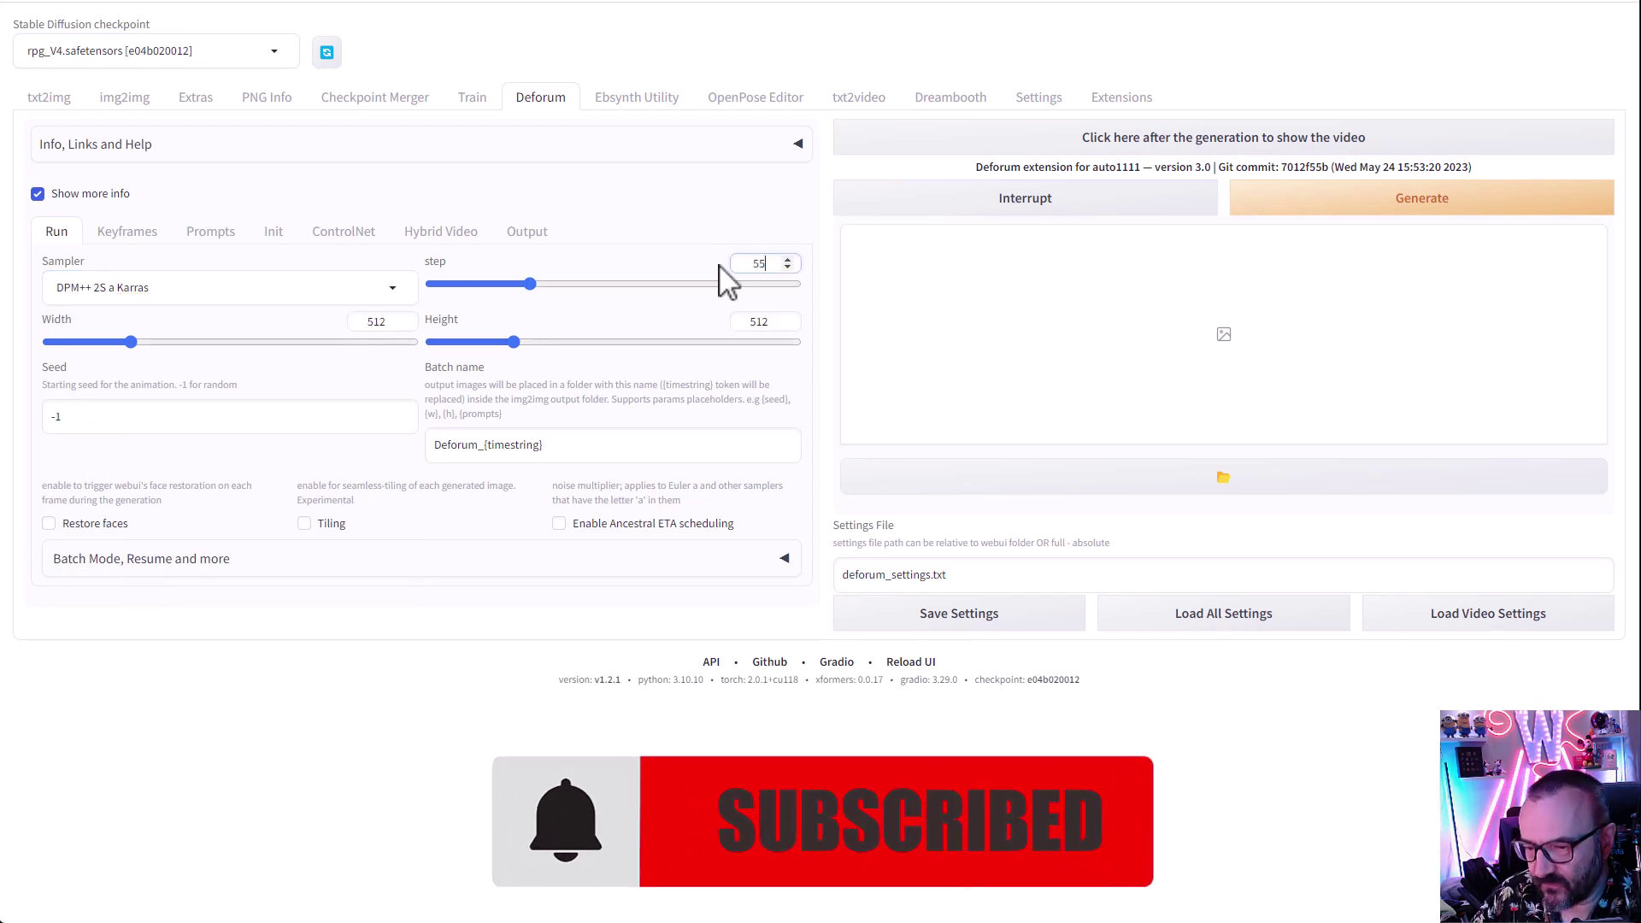
double_click(769, 322)
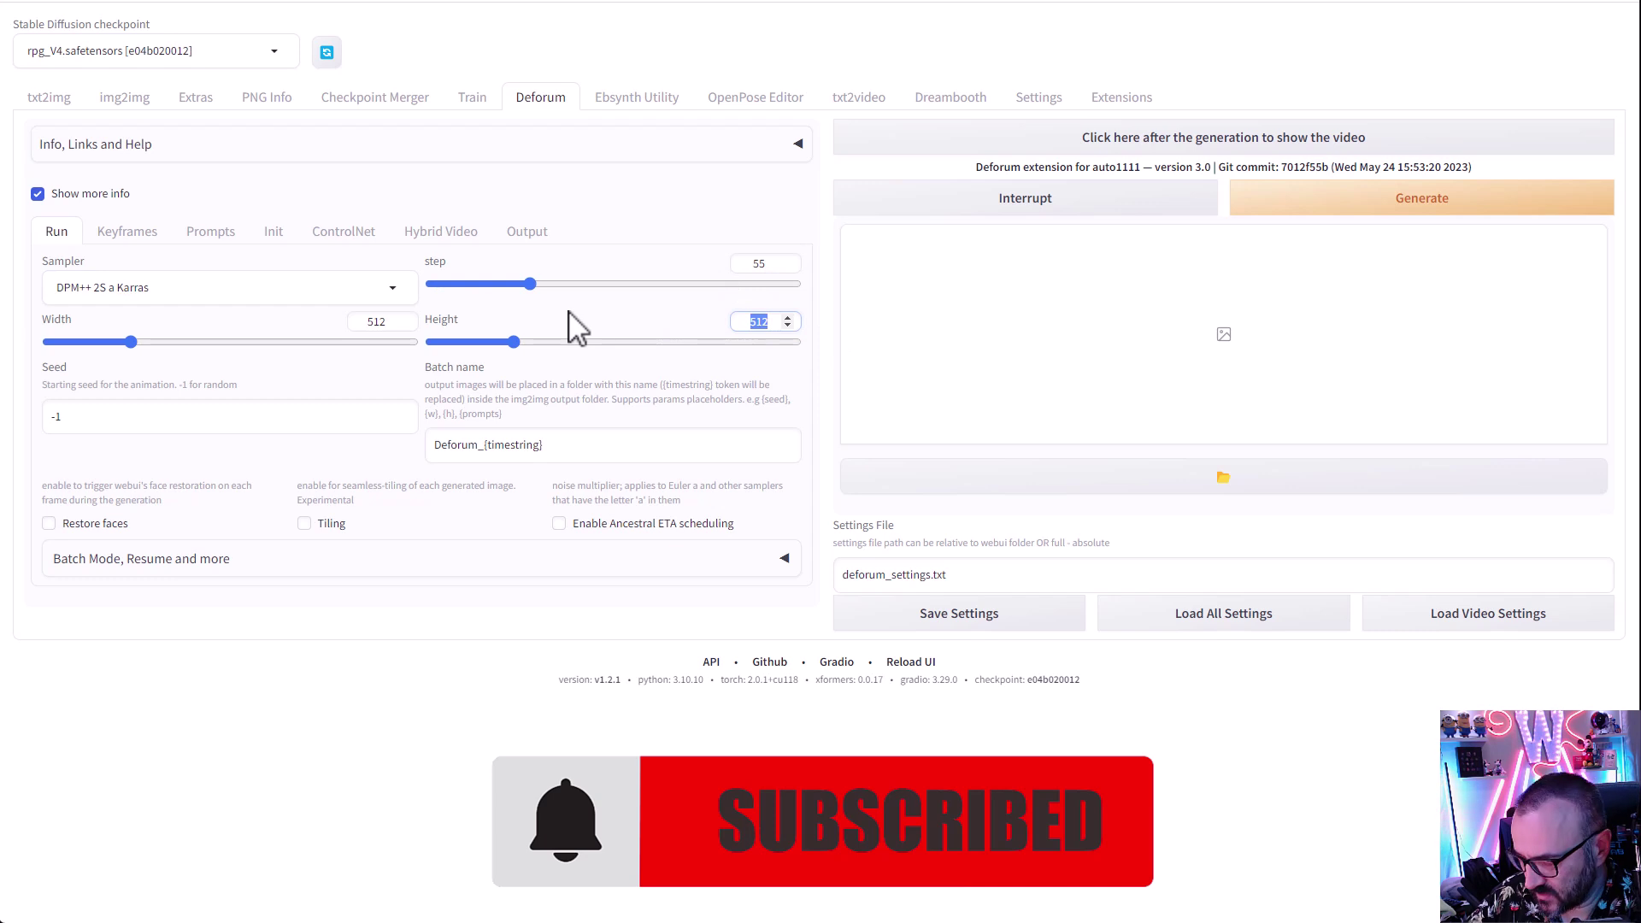
text(768)
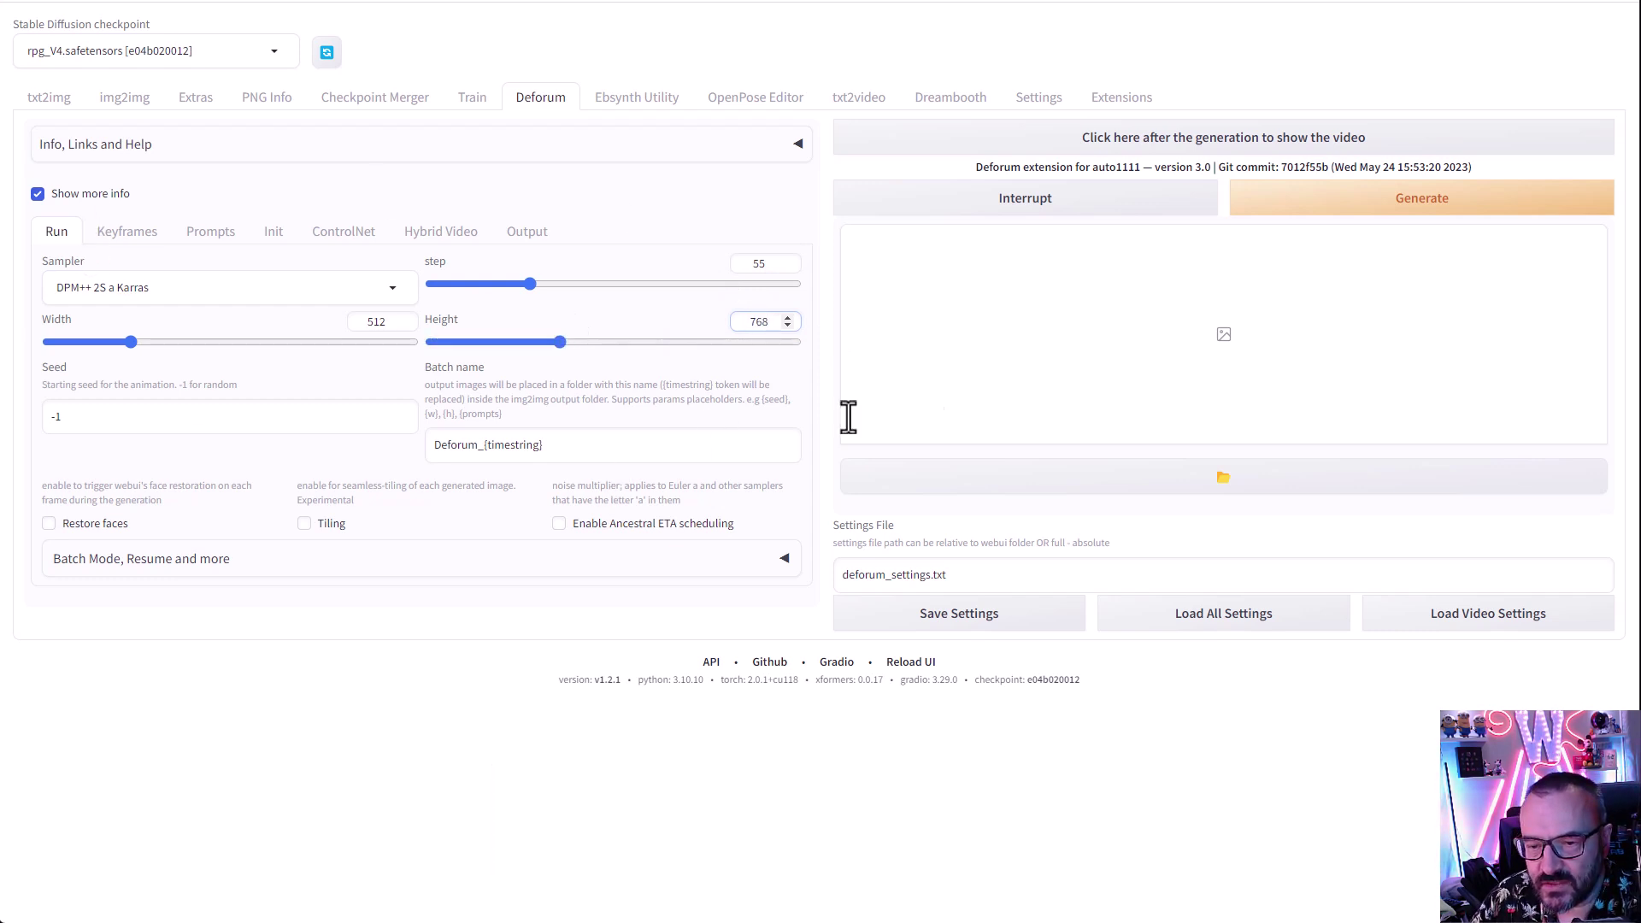
Step: In Keyframes, replace the max frames value 120 with 384
click(130, 235)
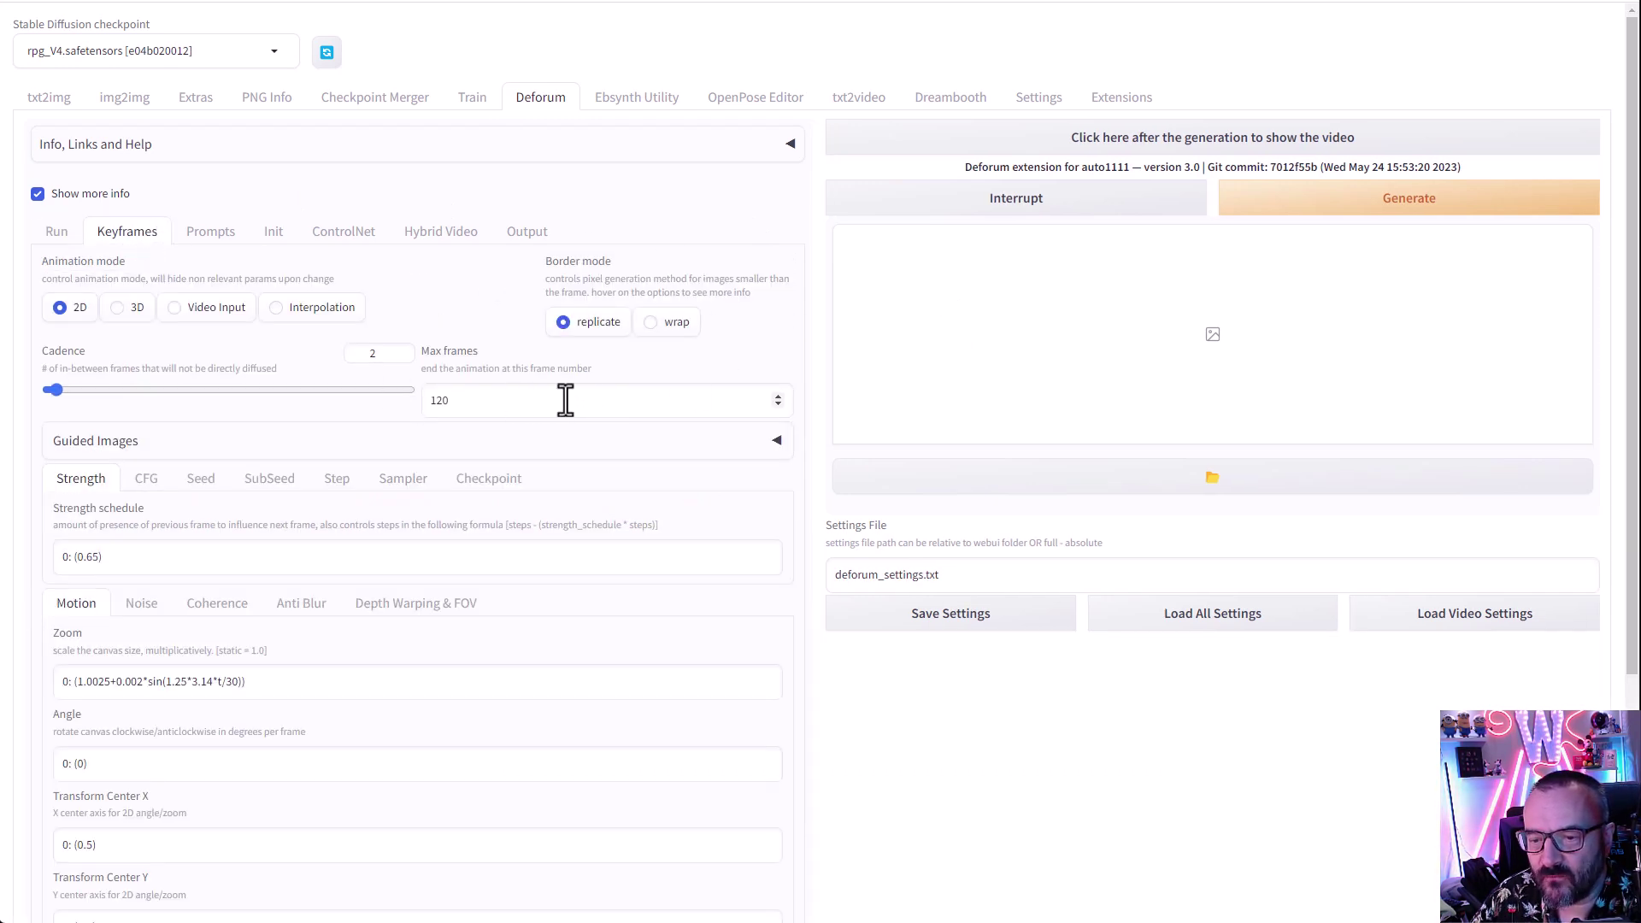
drag(538, 402, 403, 407)
text(384)
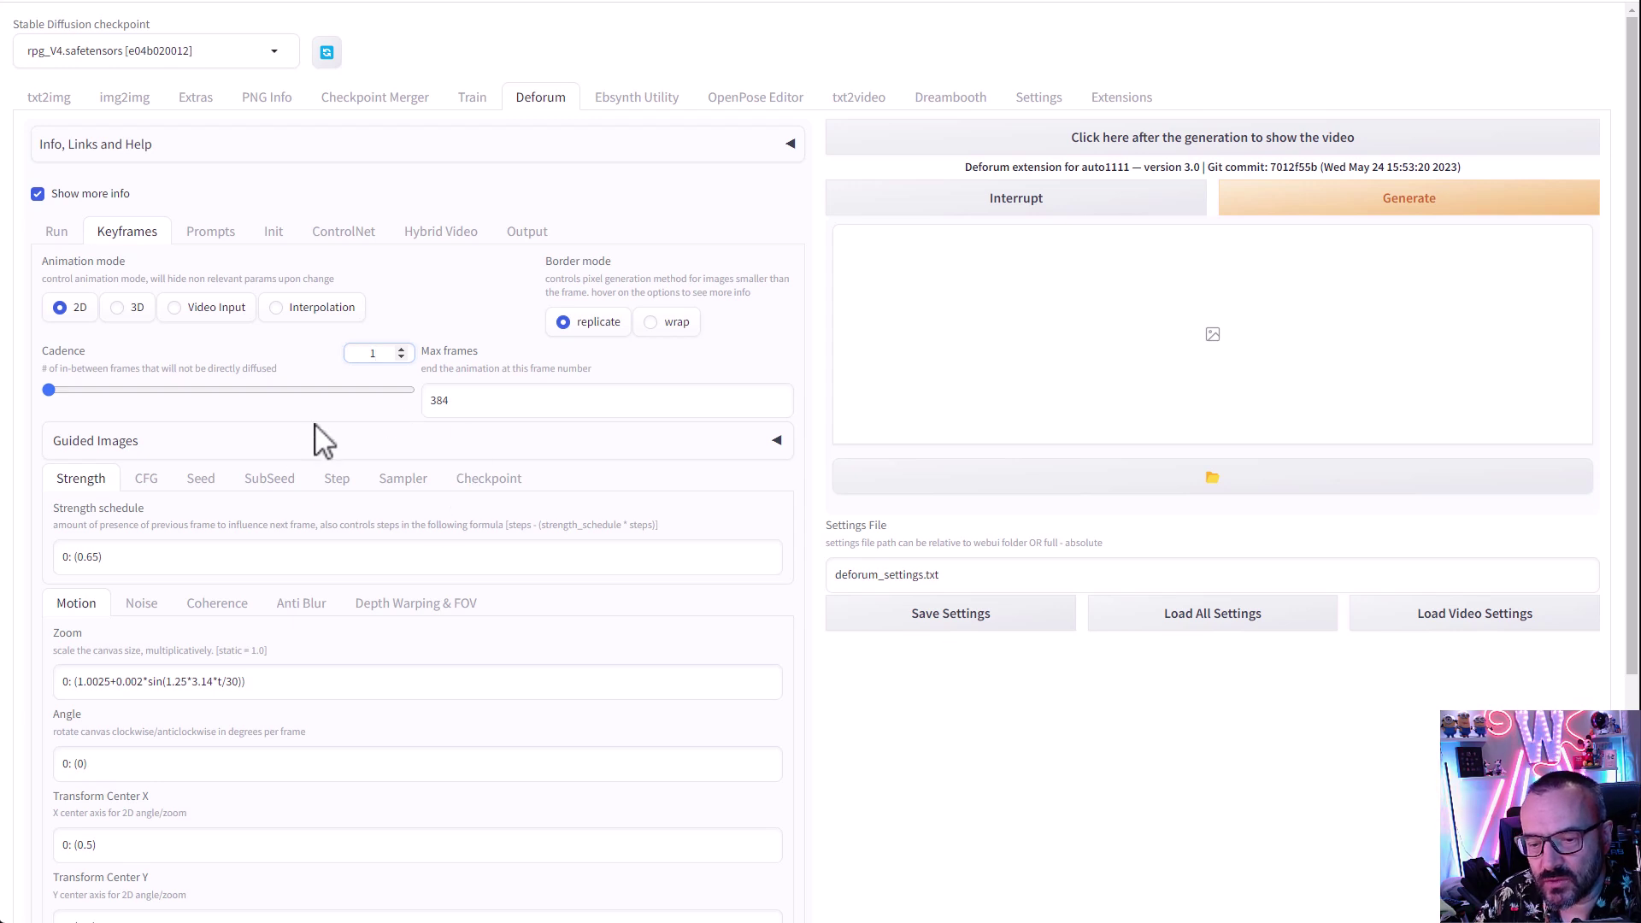
Step: Scroll down to the Zoom schedule and inspect its formula
scroll(333, 355, down, 1)
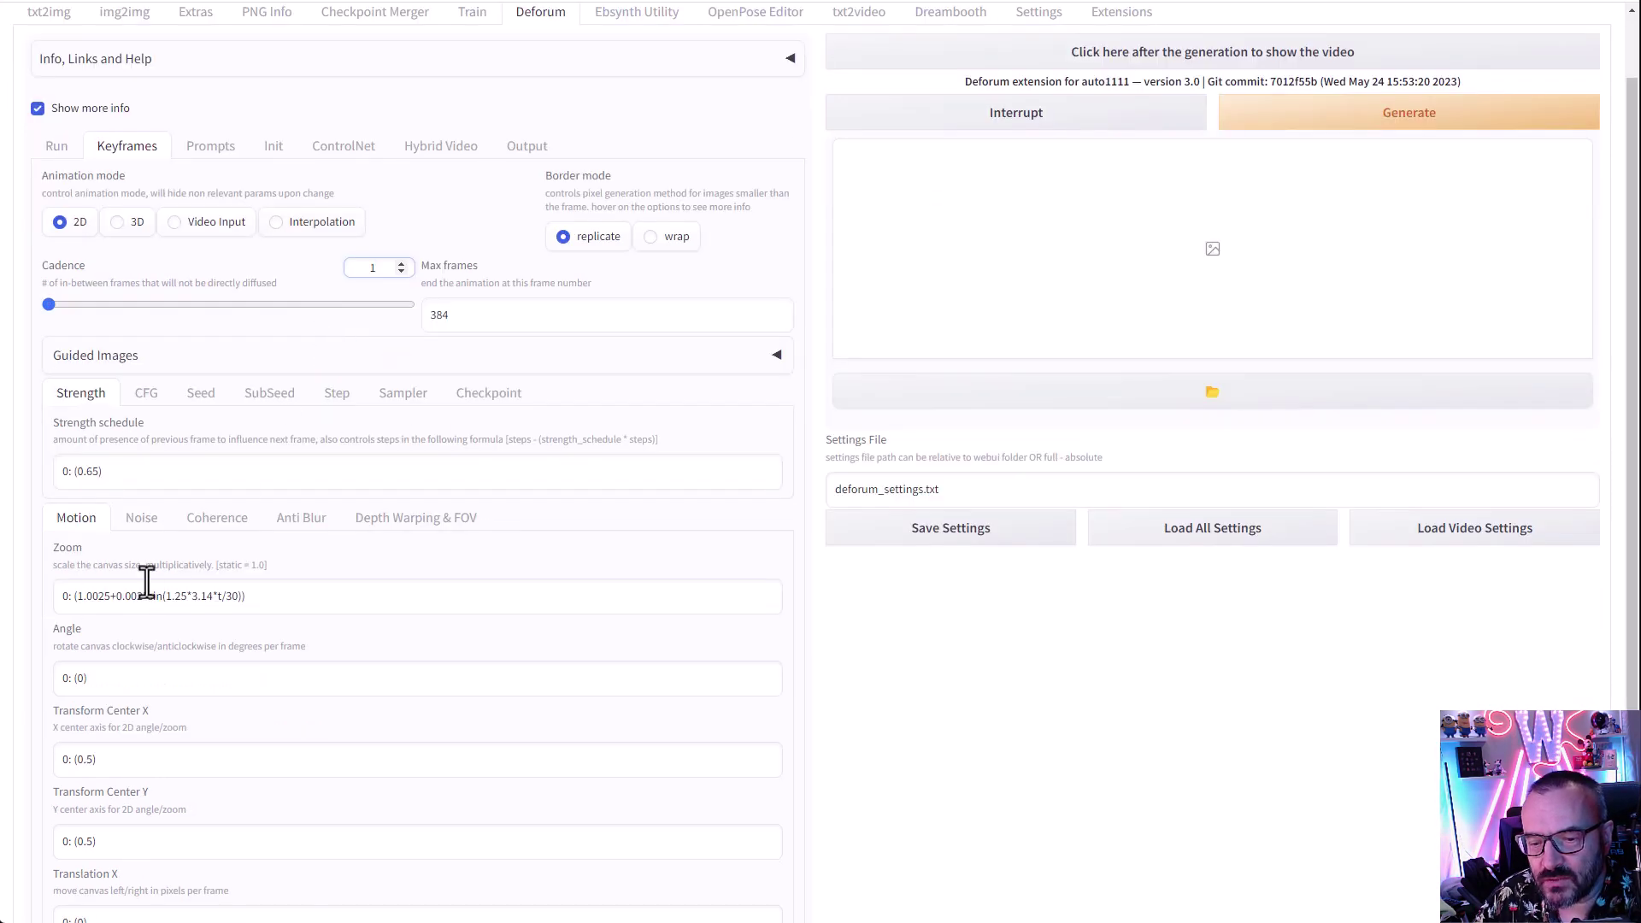
click(298, 597)
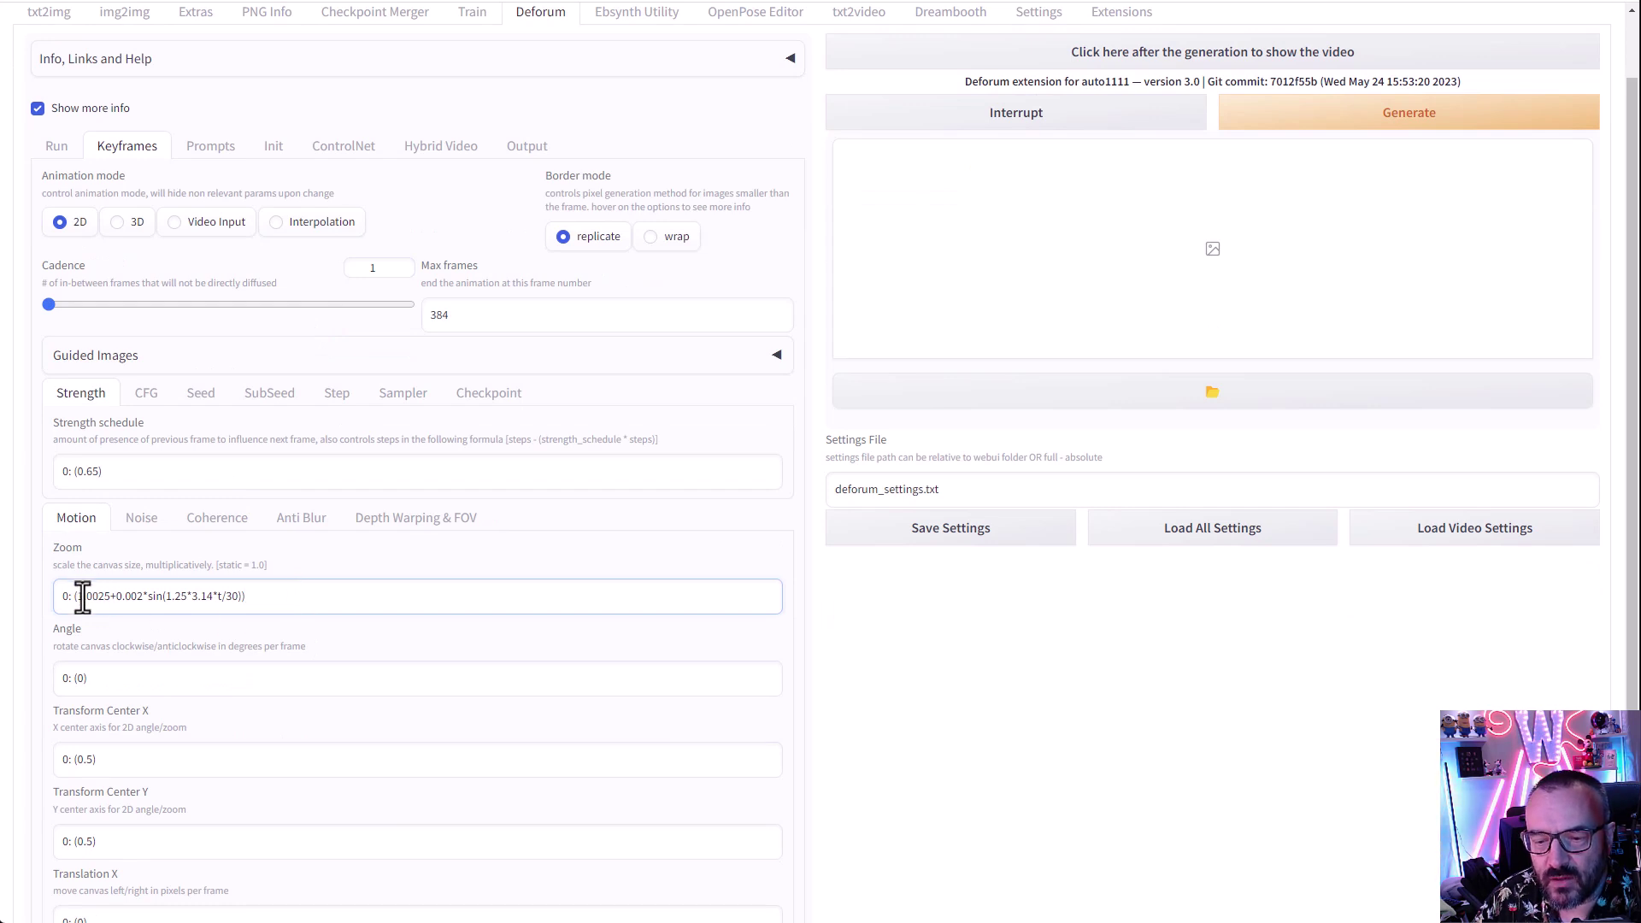
drag(77, 596, 210, 602)
click(207, 605)
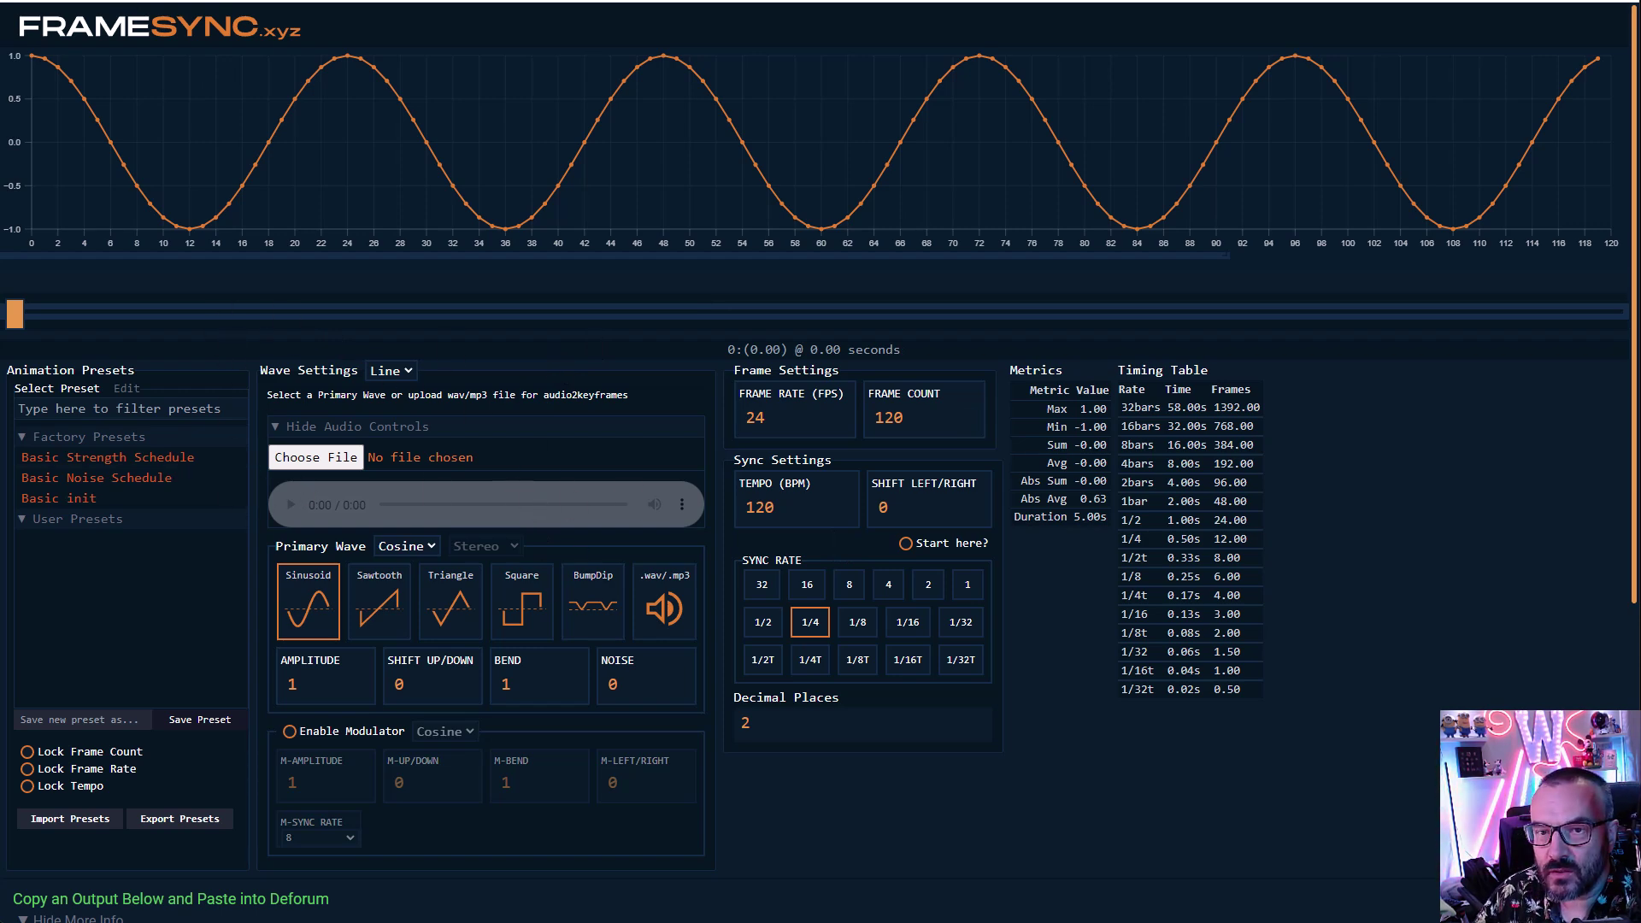
Step: Load 01AggressiveSportDubstepTeaser.mp3 into FrameSync, preview it briefly, and scroll to the keyframe output
key(Return)
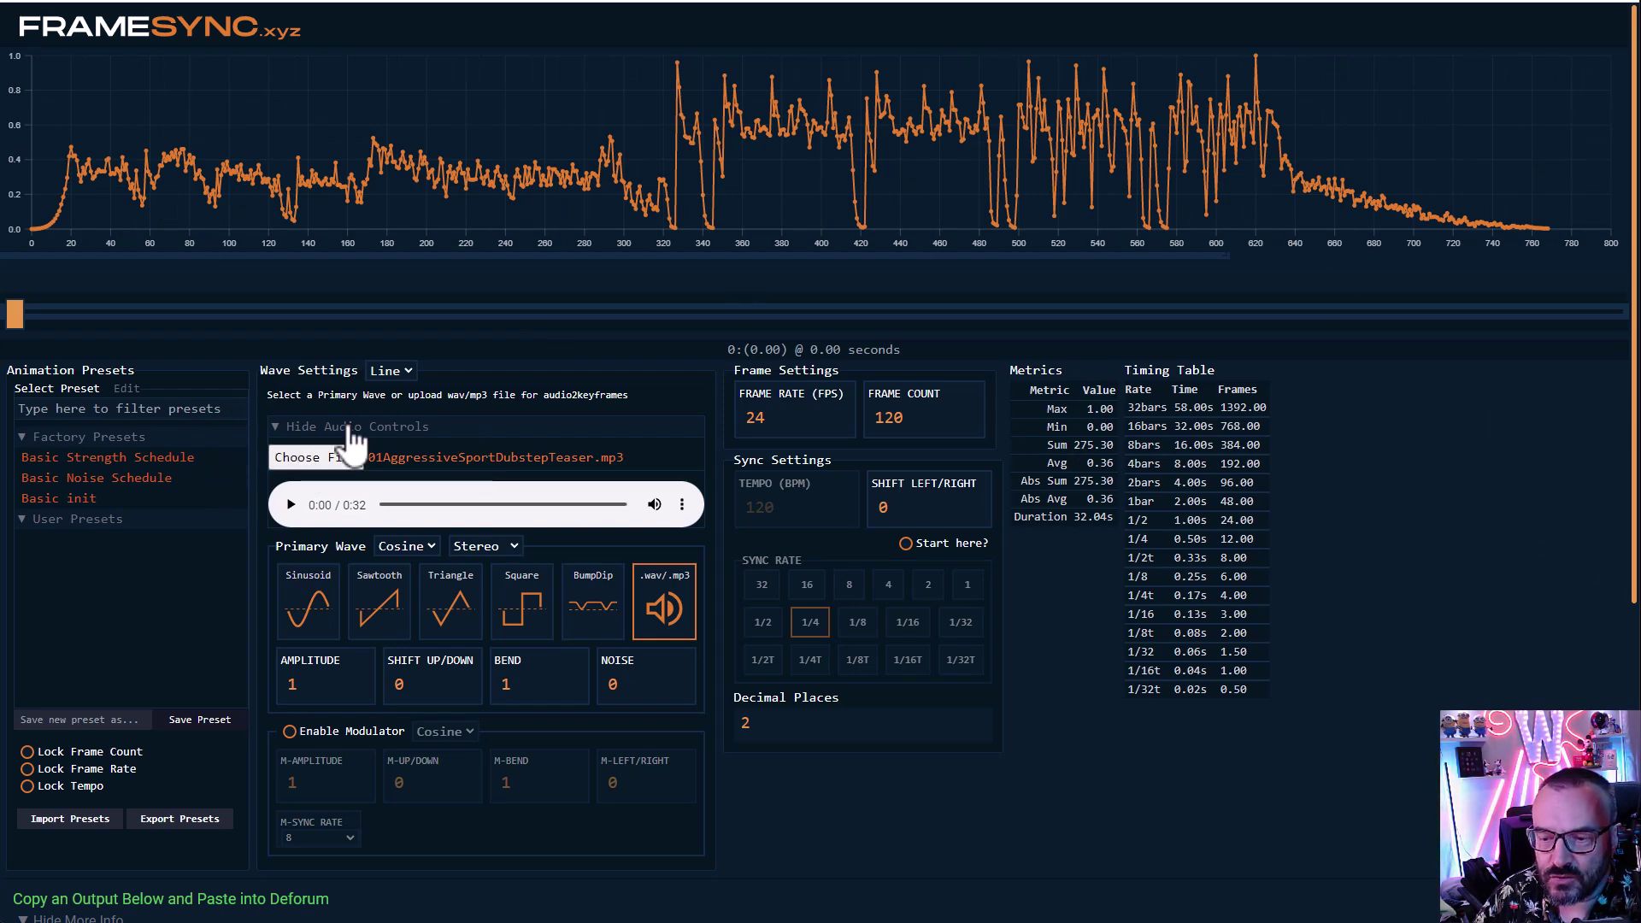
click(291, 506)
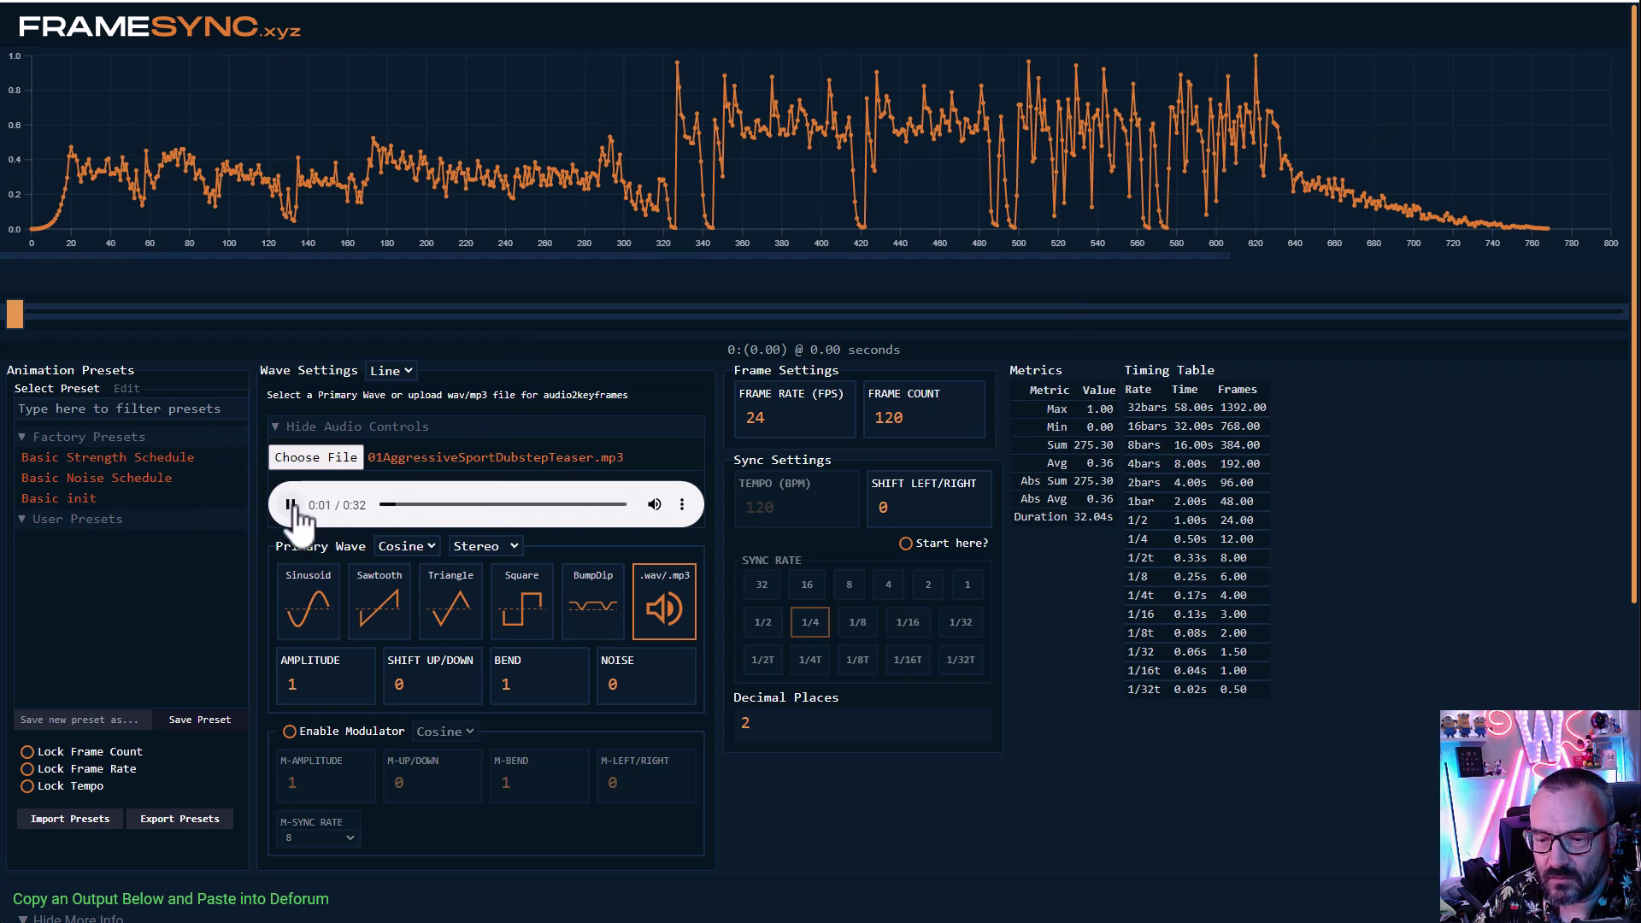
click(292, 506)
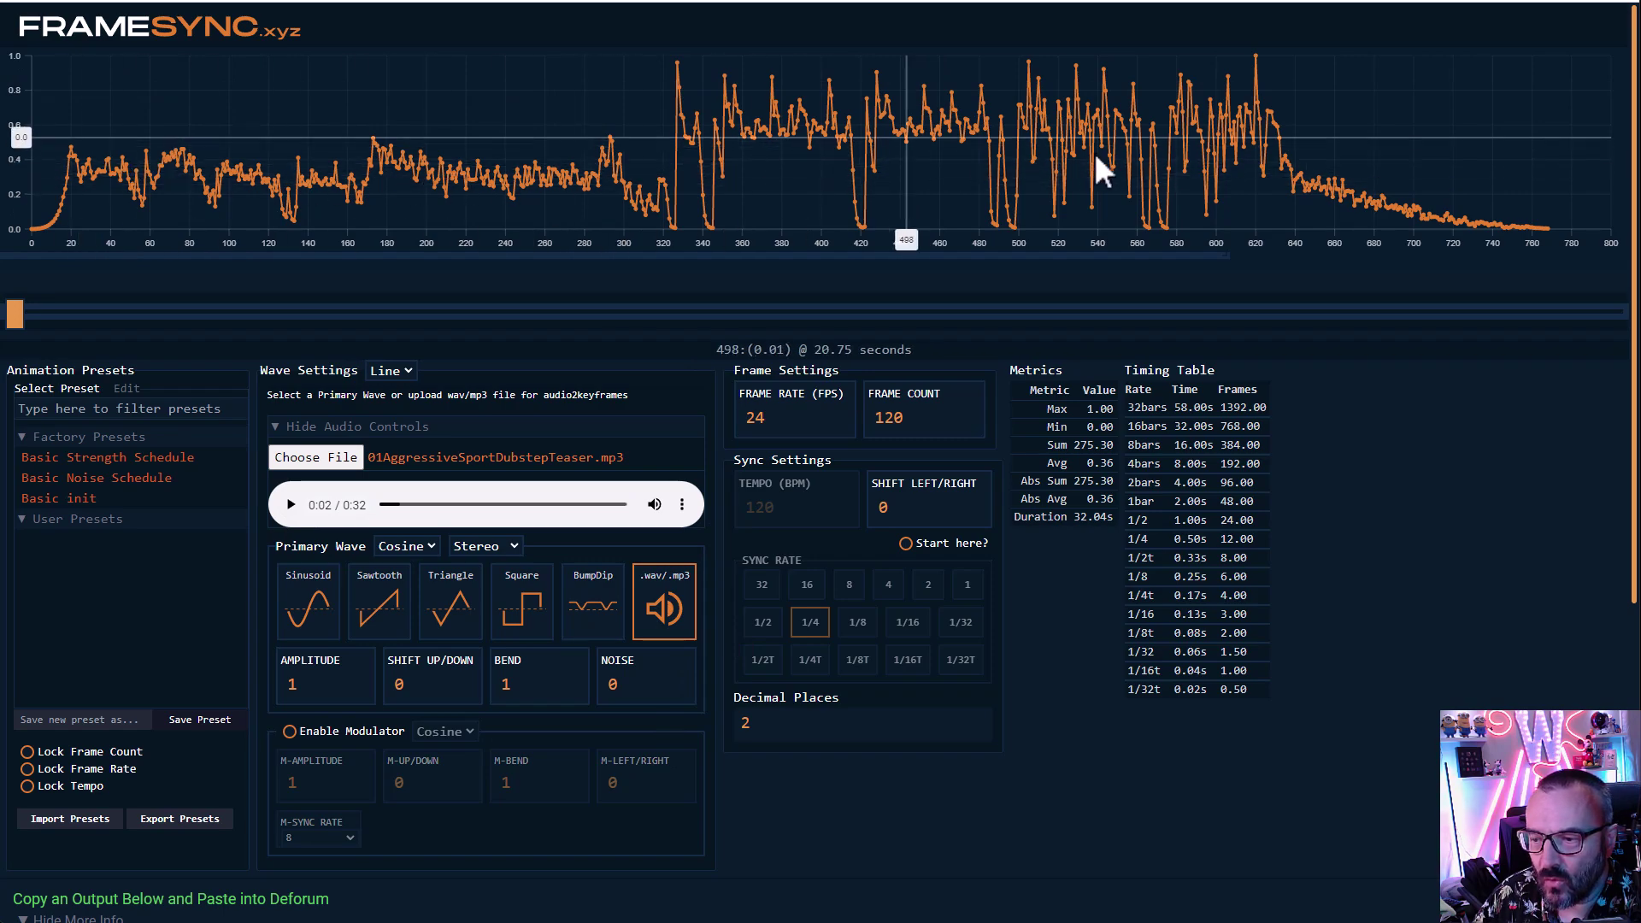
scroll(966, 702, down, 5)
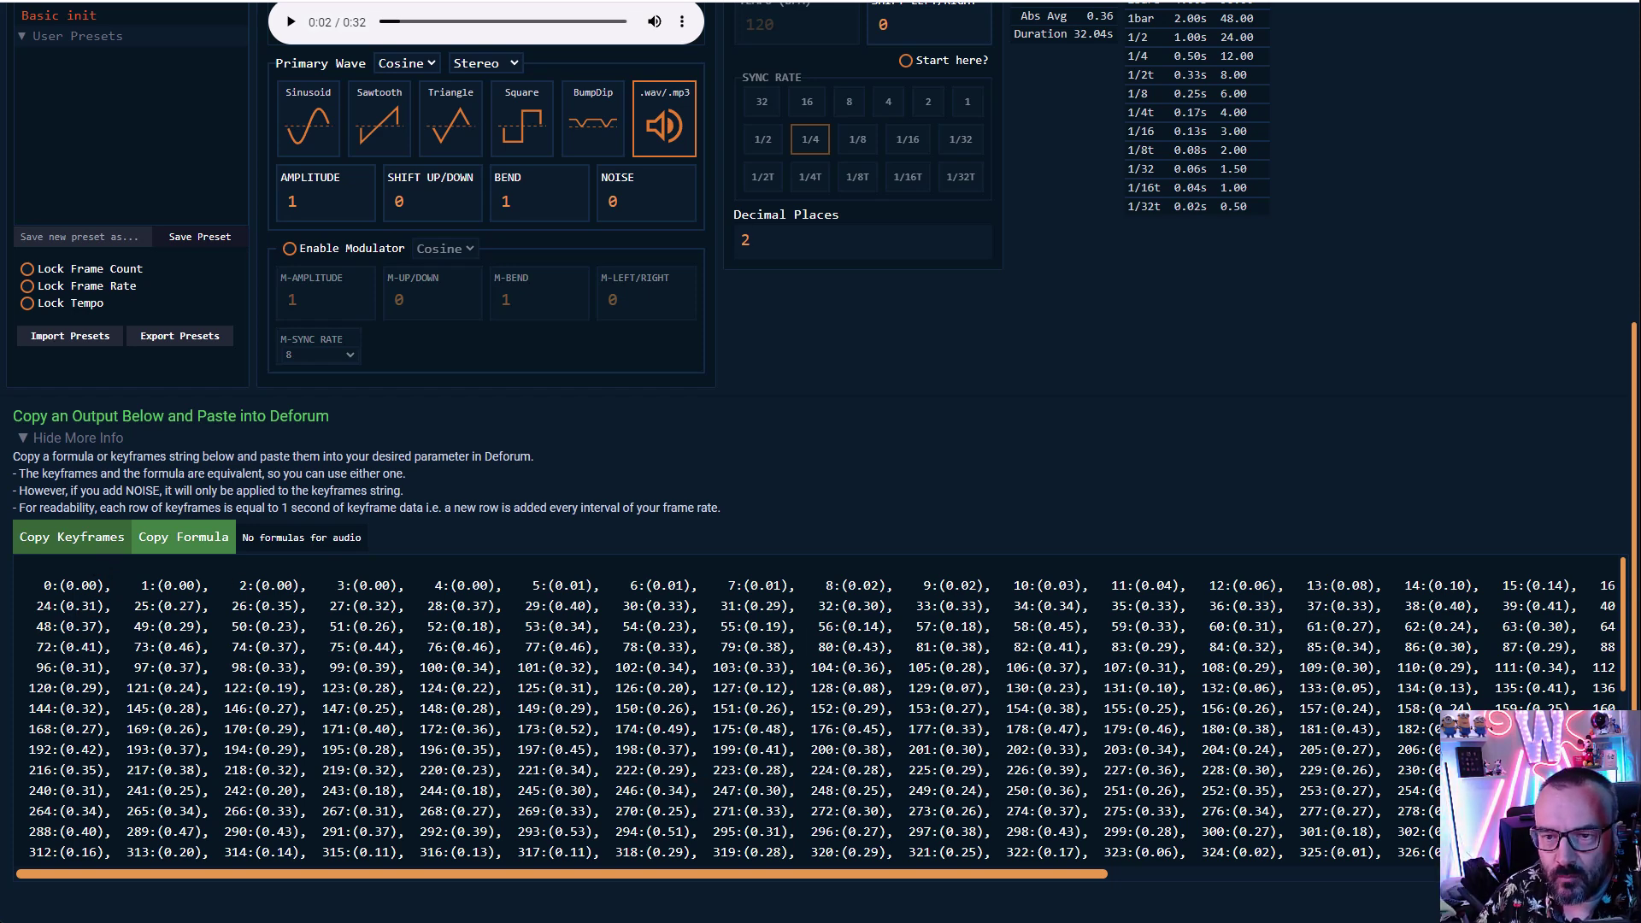
Step: Delete the sine formula after the 1 in Deforum's Zoom schedule, leaving 0: (1), then return to FrameSync
key(alt+Tab)
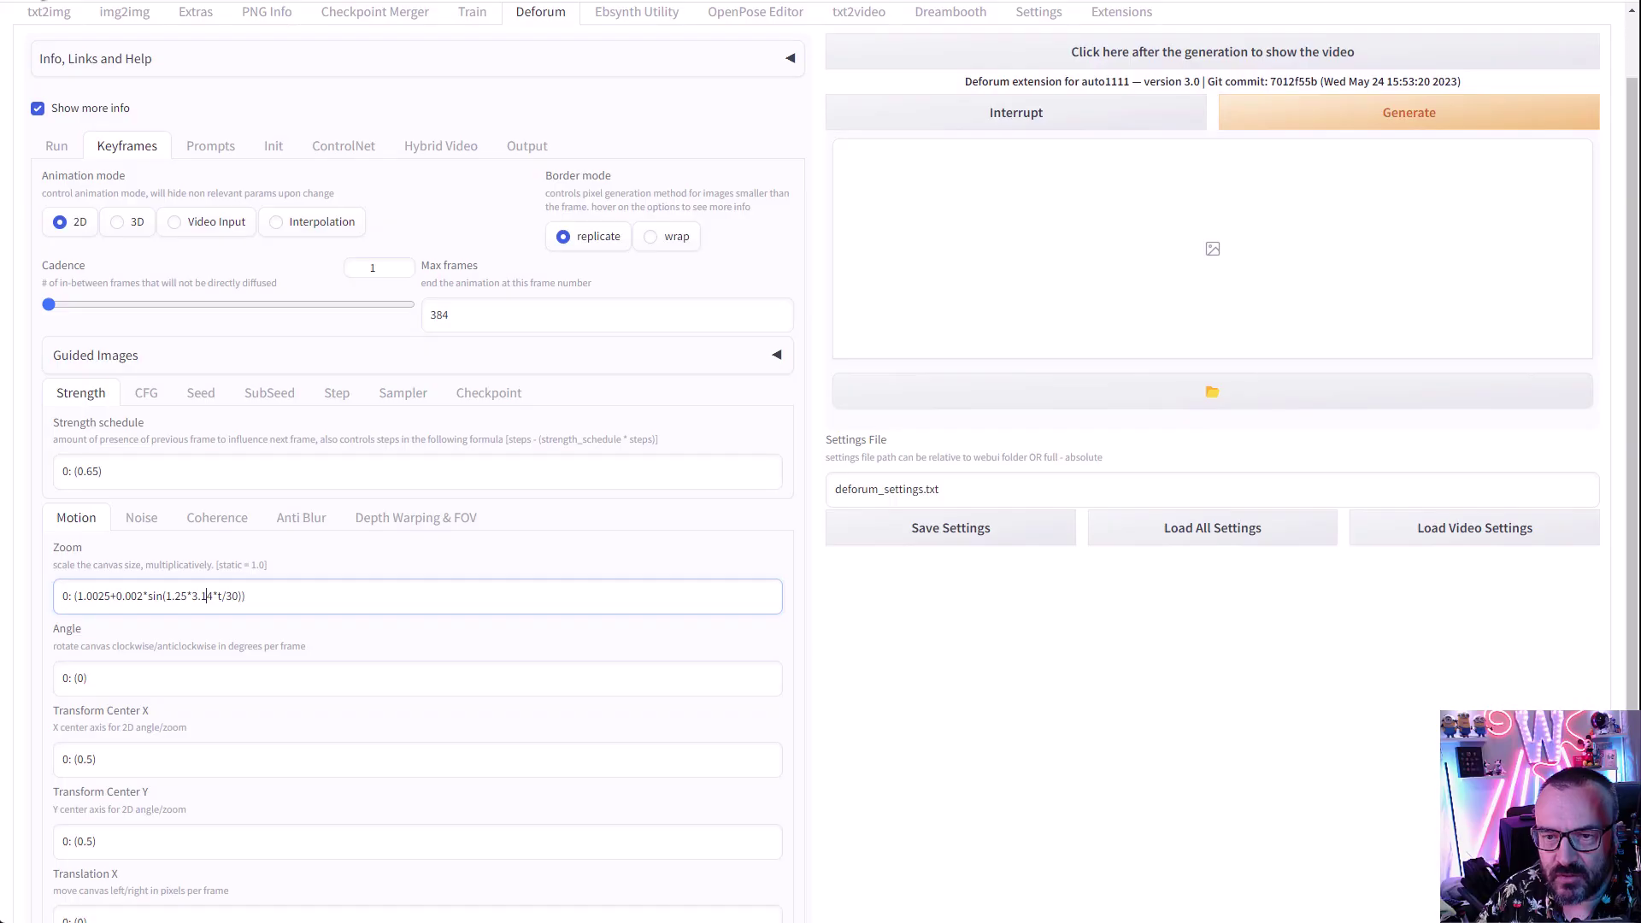
click(82, 599)
drag(82, 599, 239, 596)
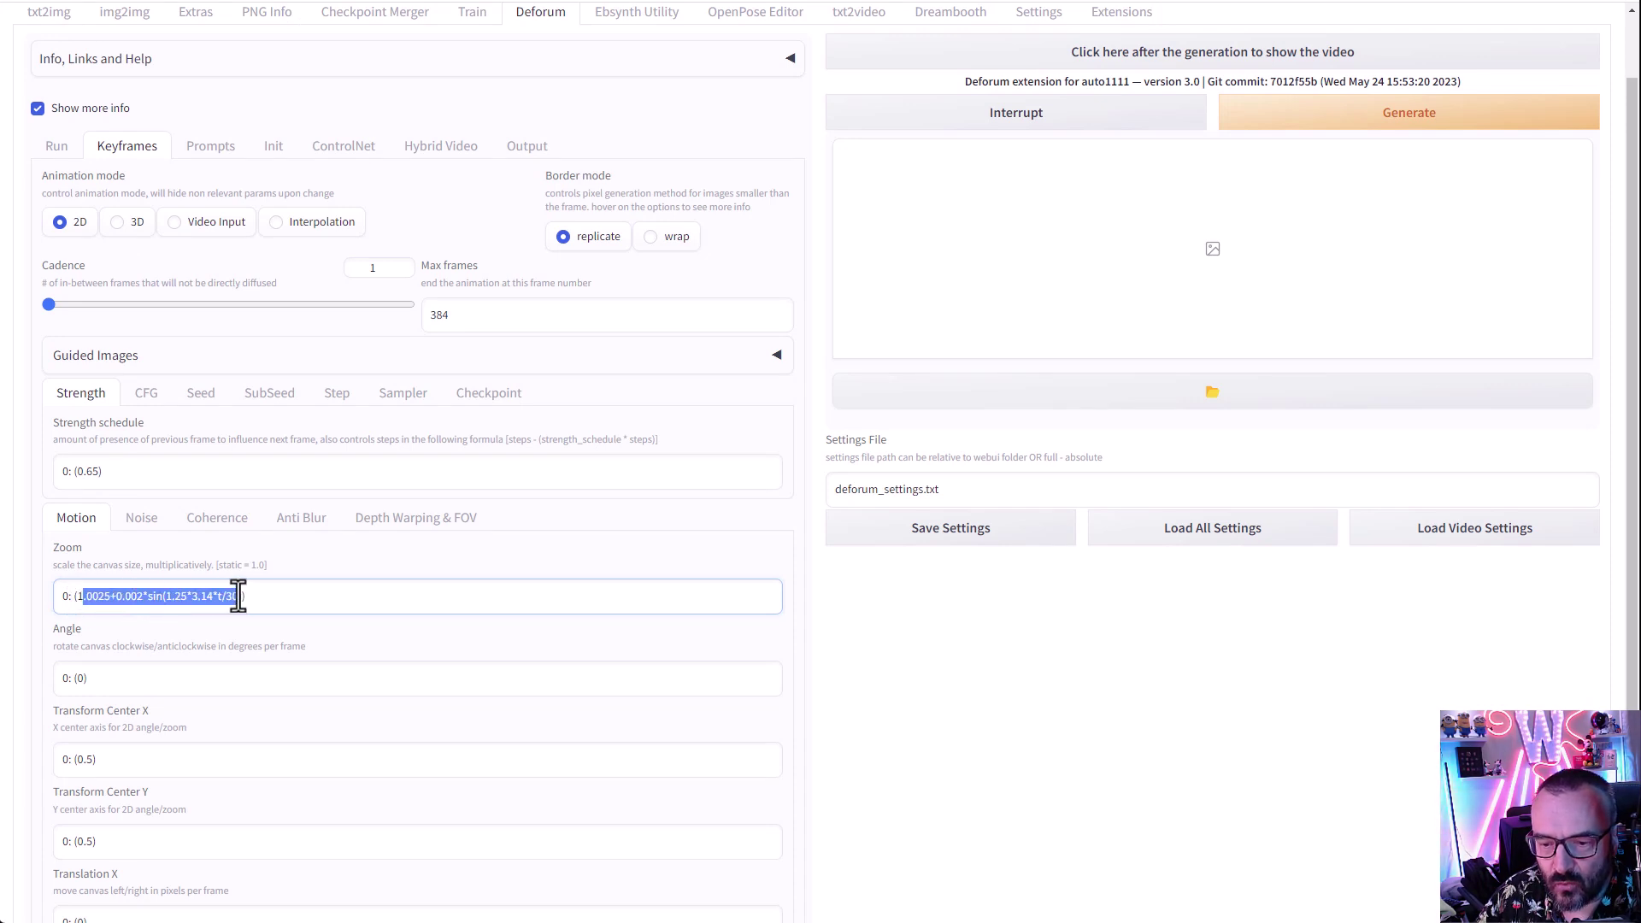
key(BackSpace)
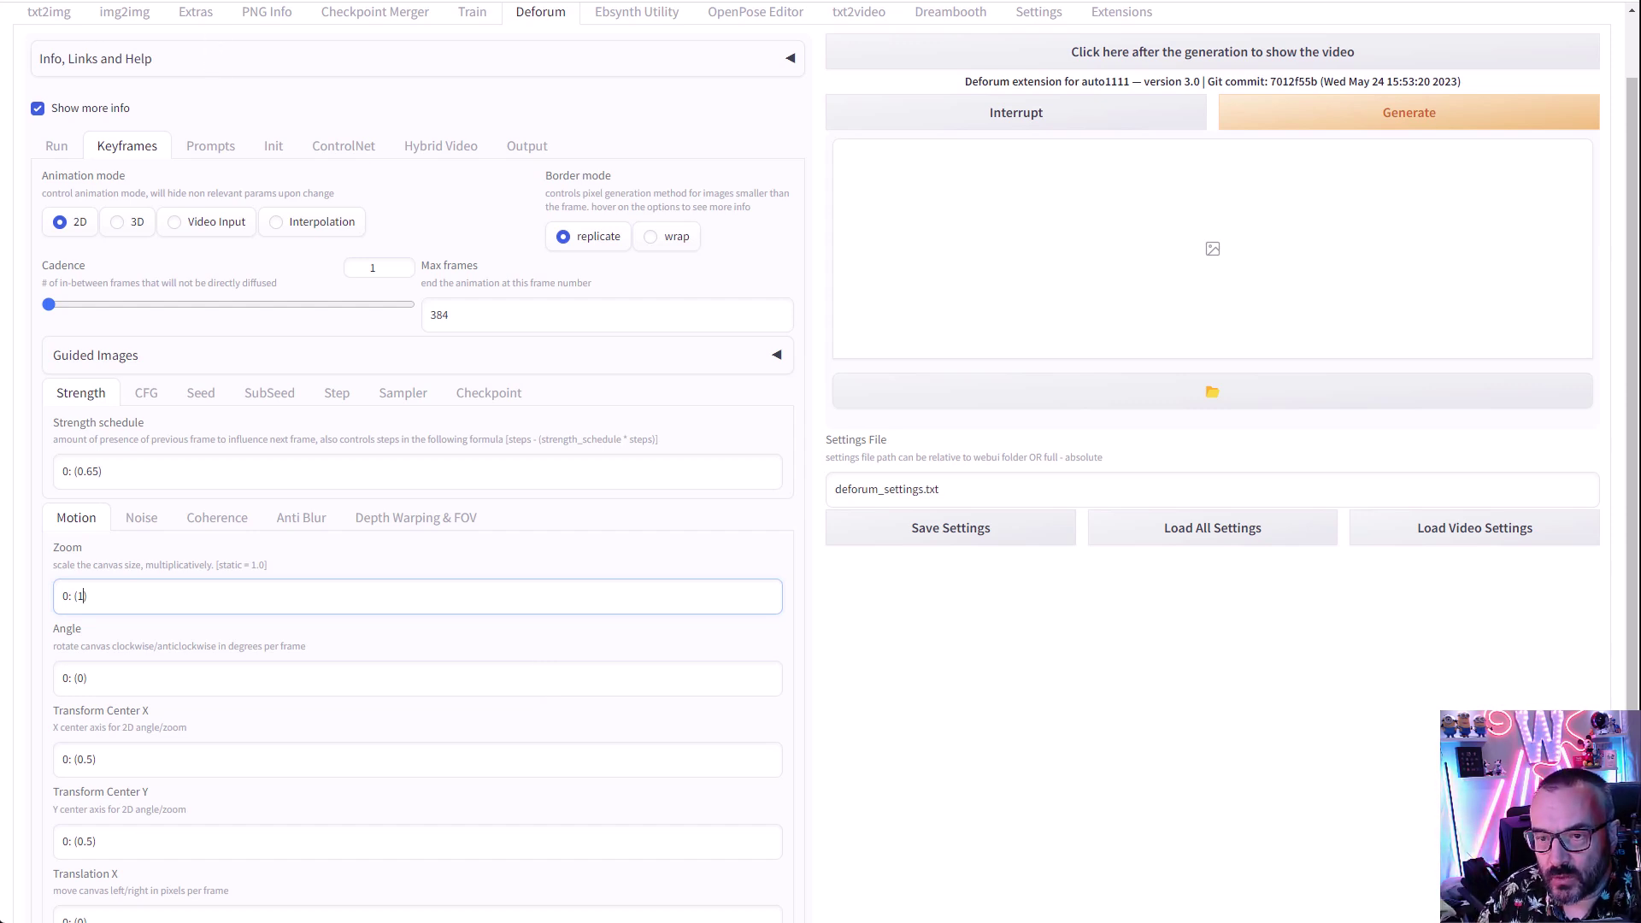
key(alt+Tab)
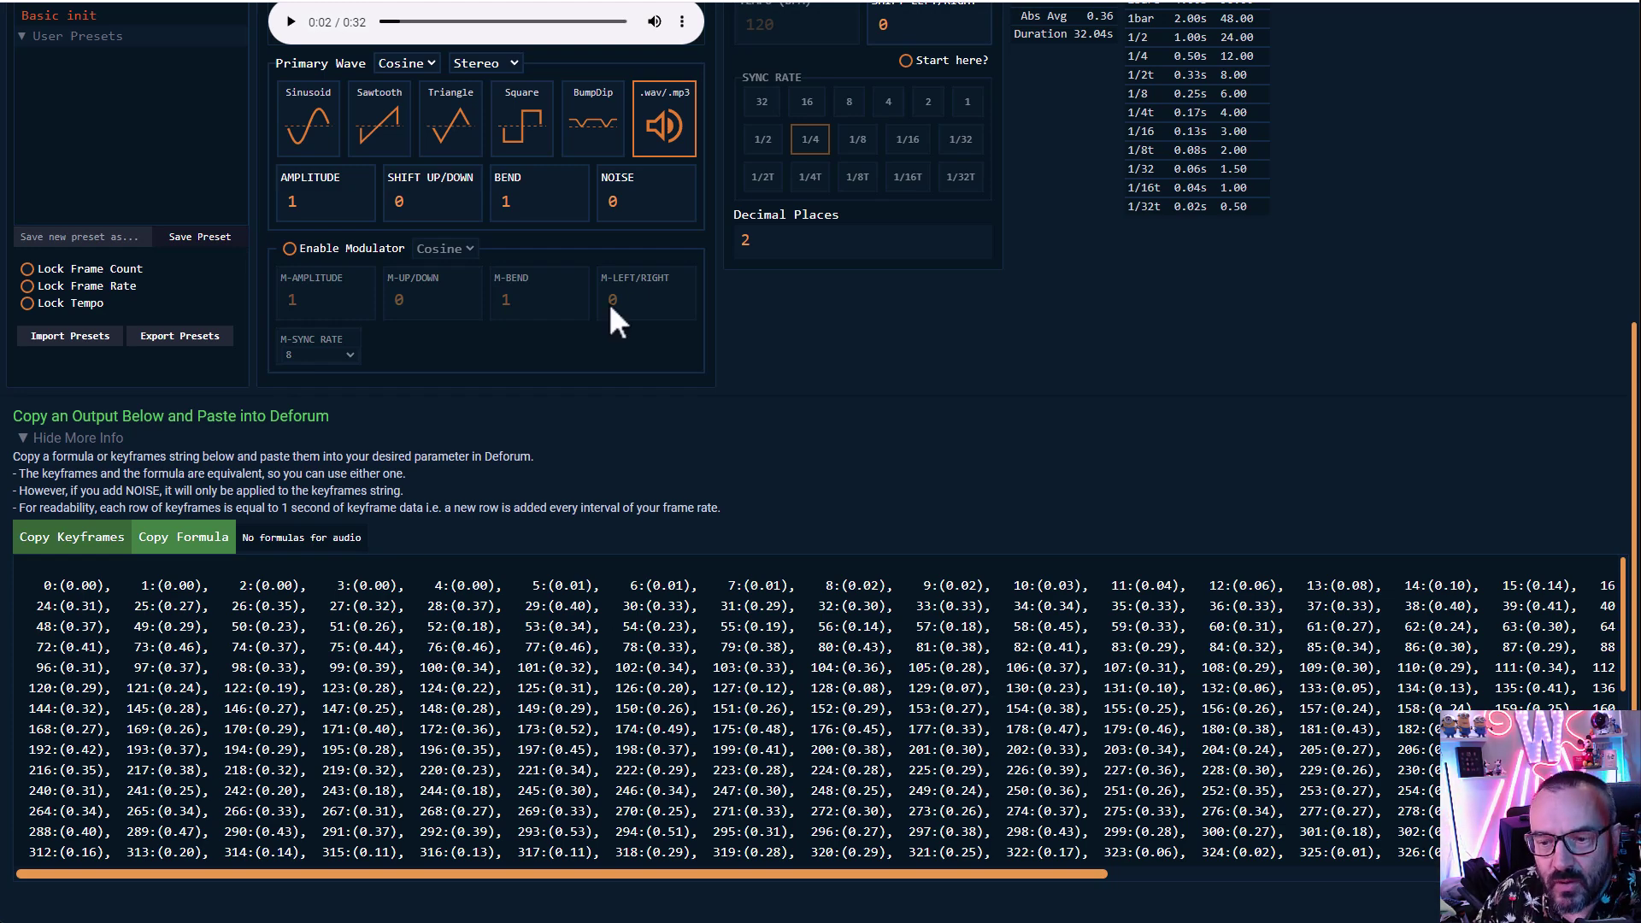
Step: Scroll through FrameSync's dubstep keyframe output, which now runs to frame 326
scroll(822, 377, up, 5)
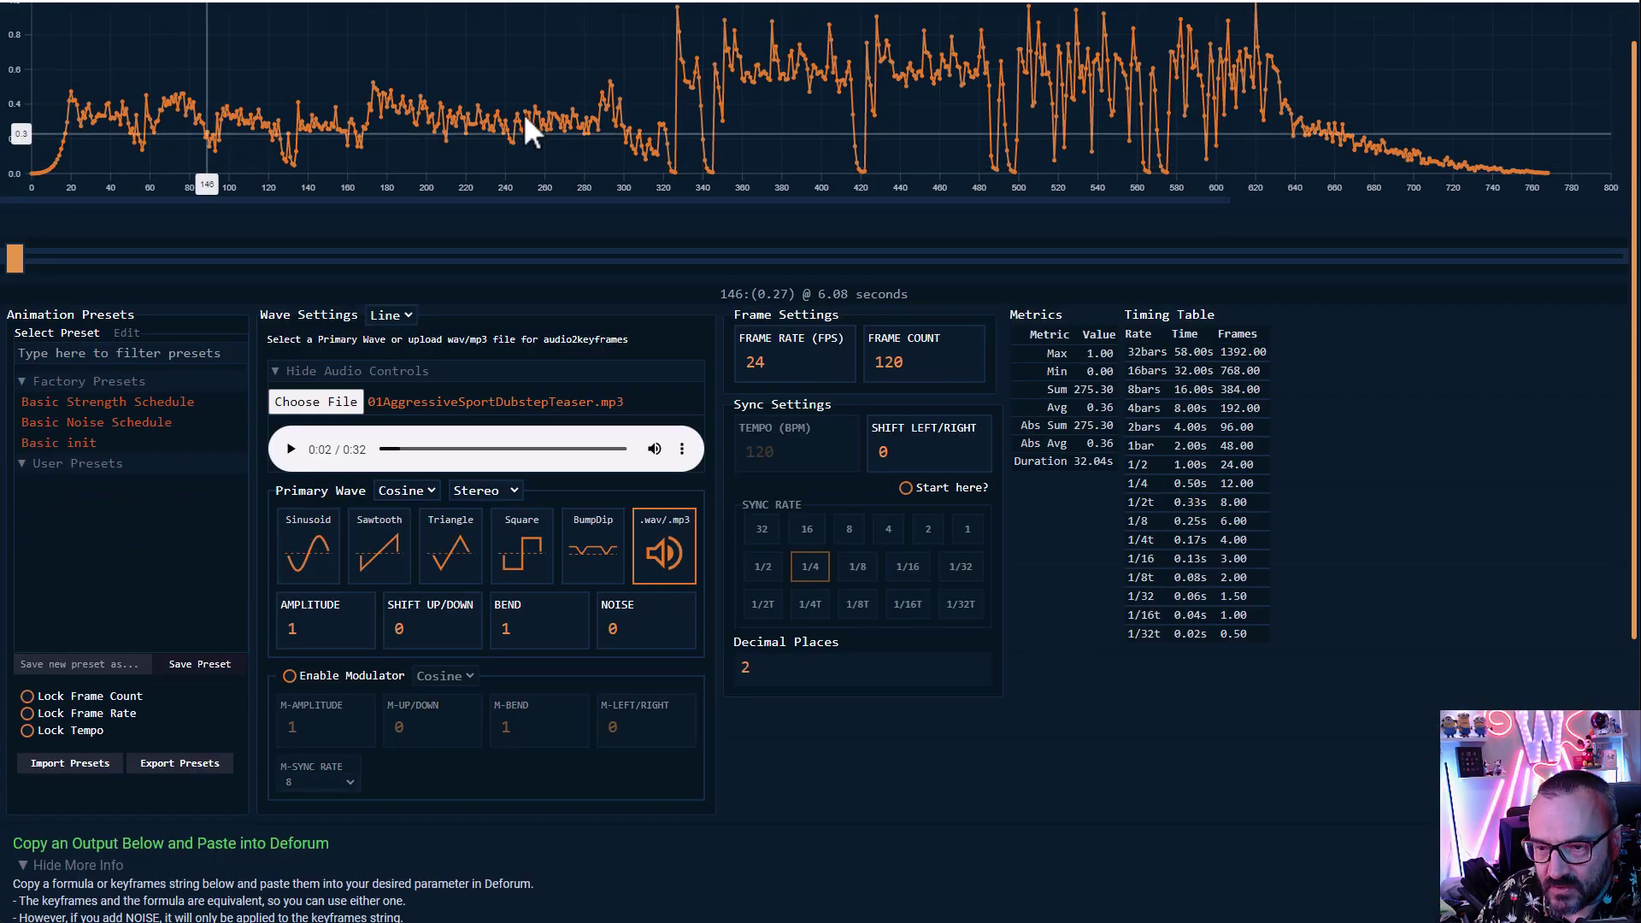
scroll(1142, 362, down, 2)
scroll(765, 654, down, 2)
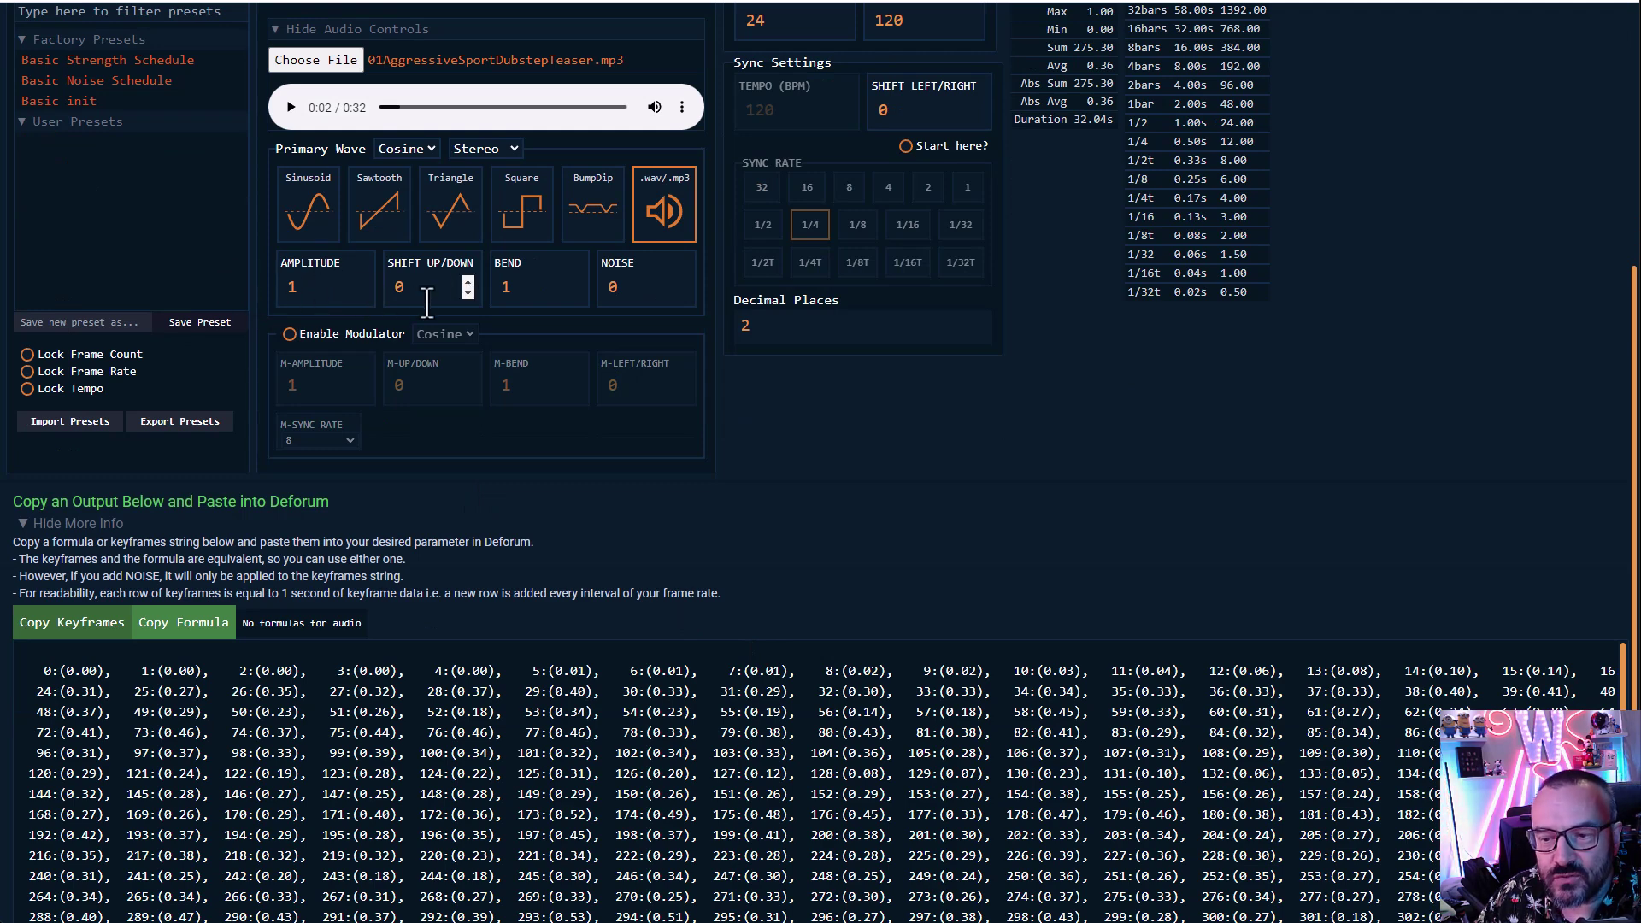
mouse_move(415, 305)
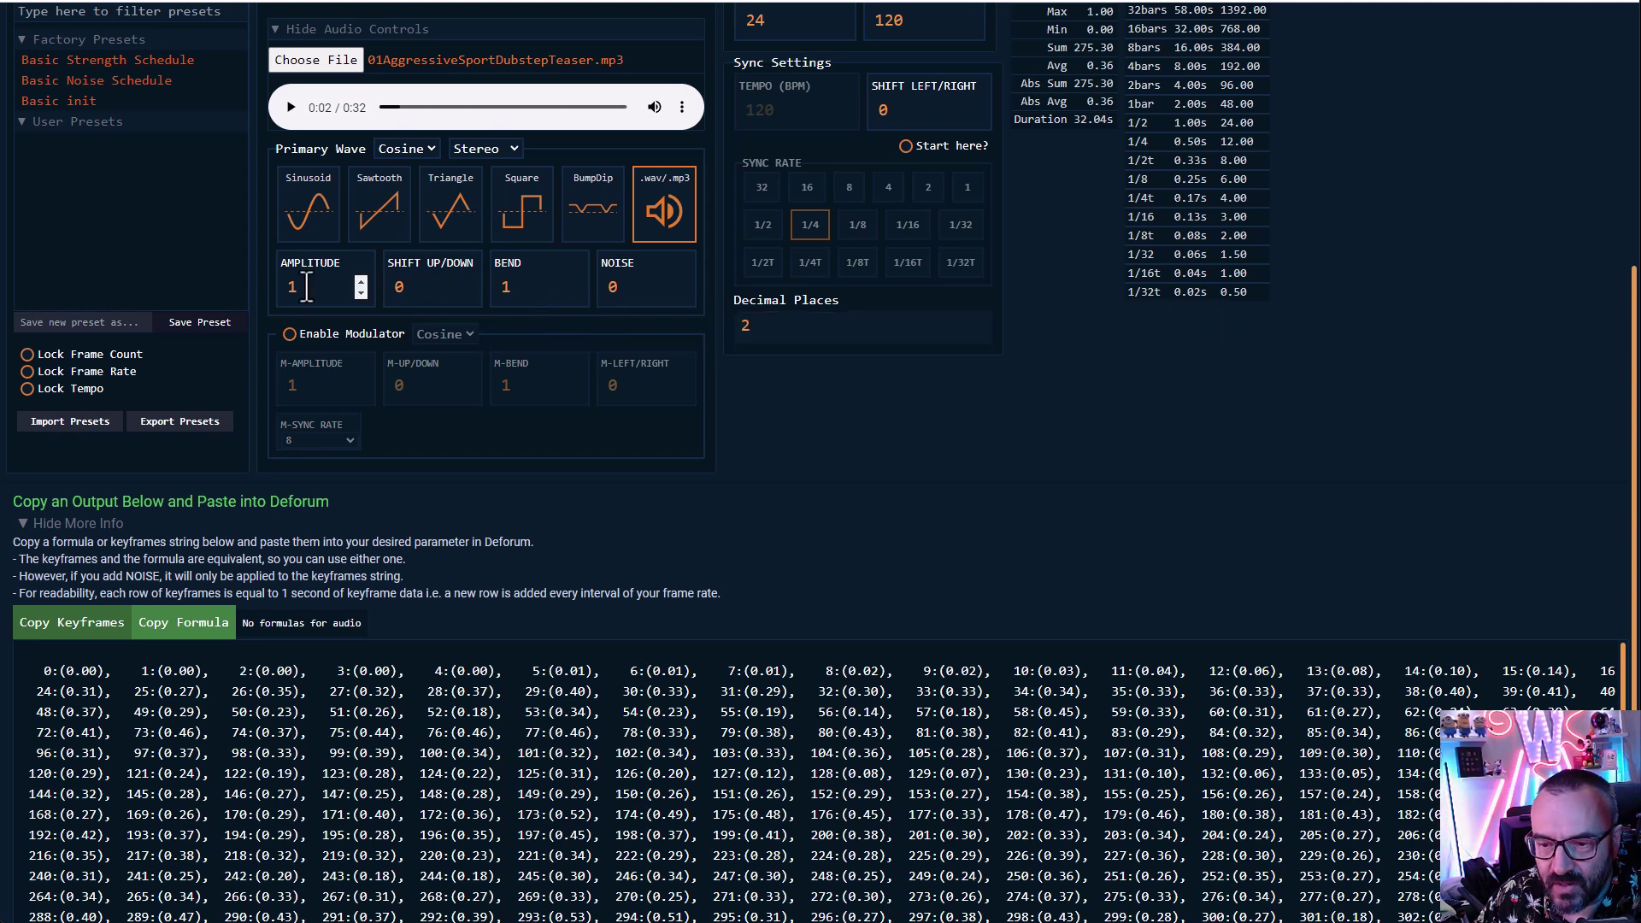
mouse_move(309, 282)
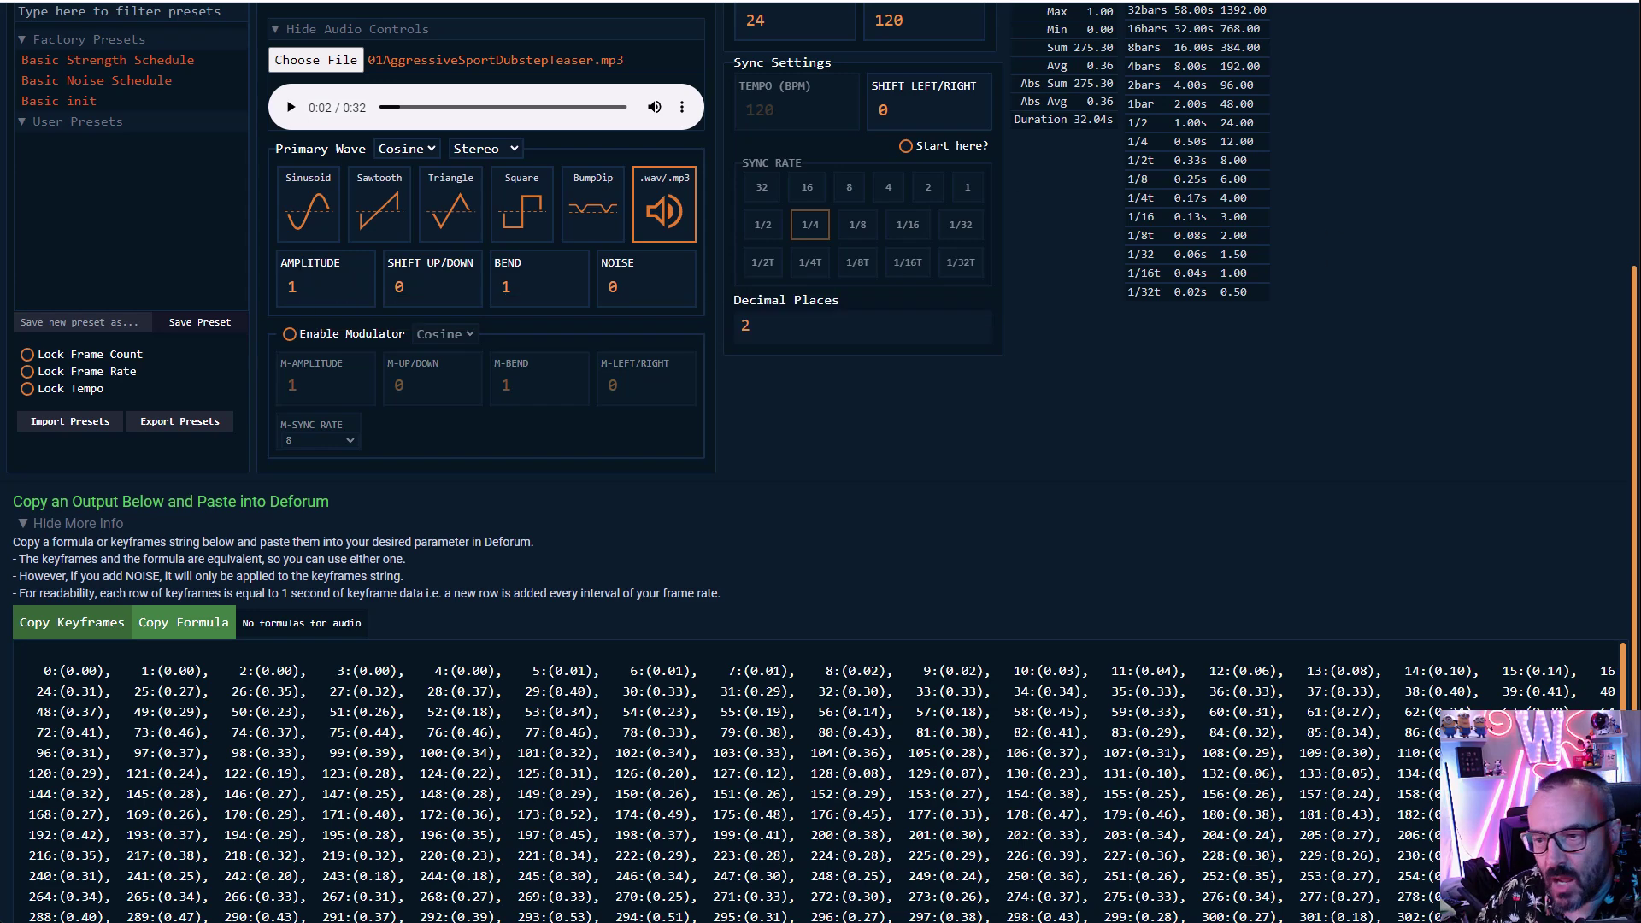
scroll(1359, 641, up, 5)
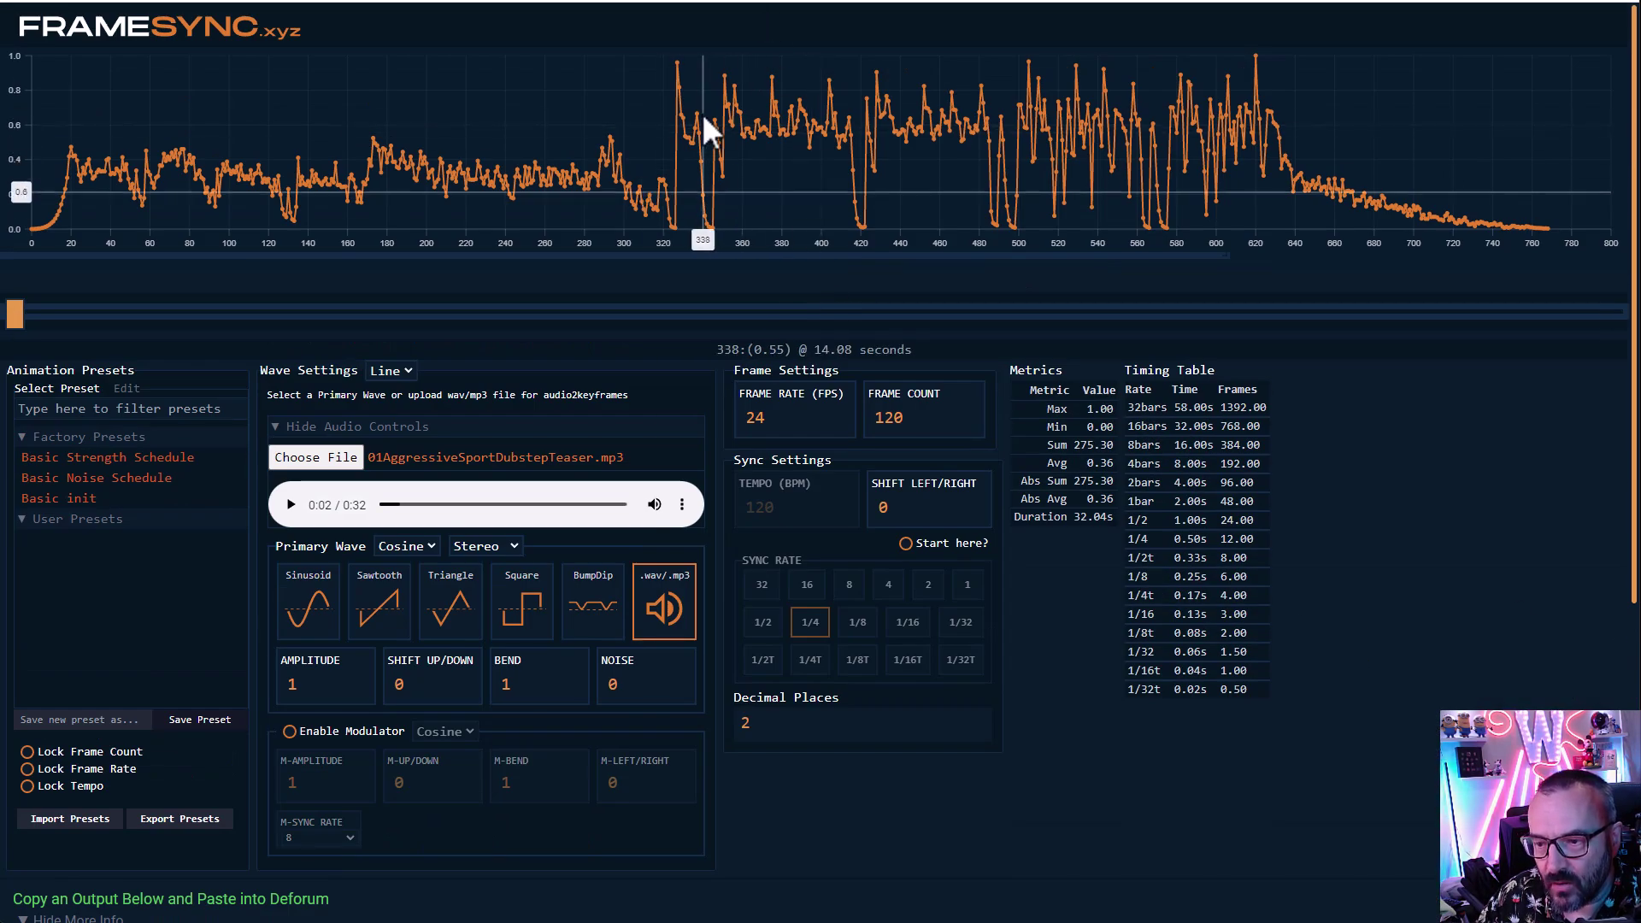
scroll(1036, 682, down, 3)
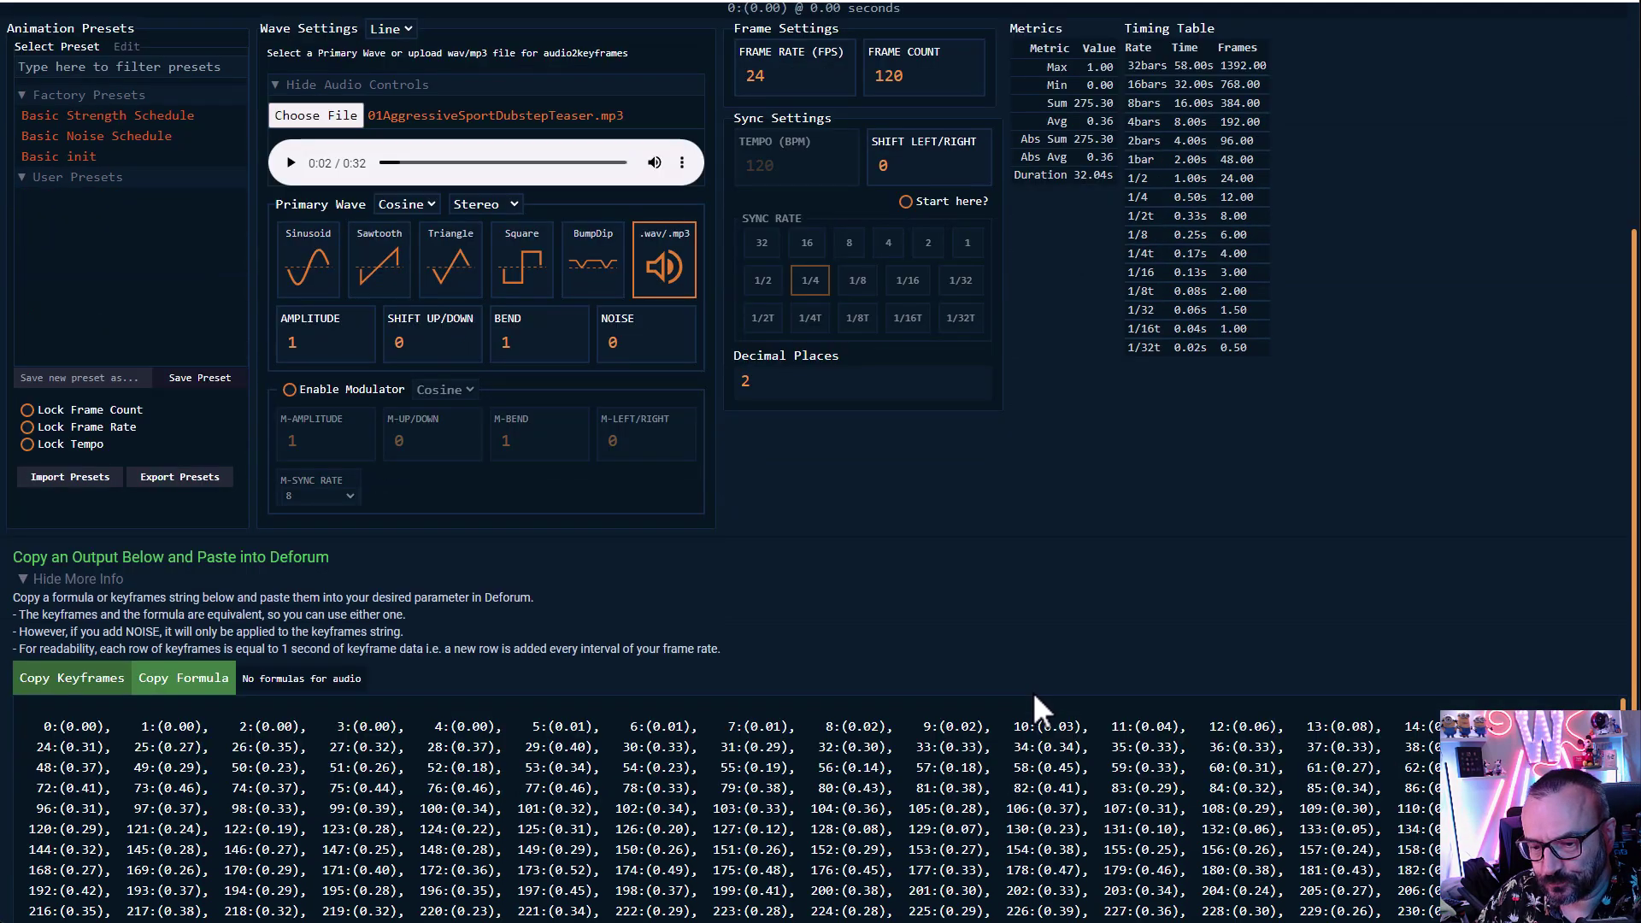
scroll(1033, 691, up, 4)
scroll(1032, 690, down, 2)
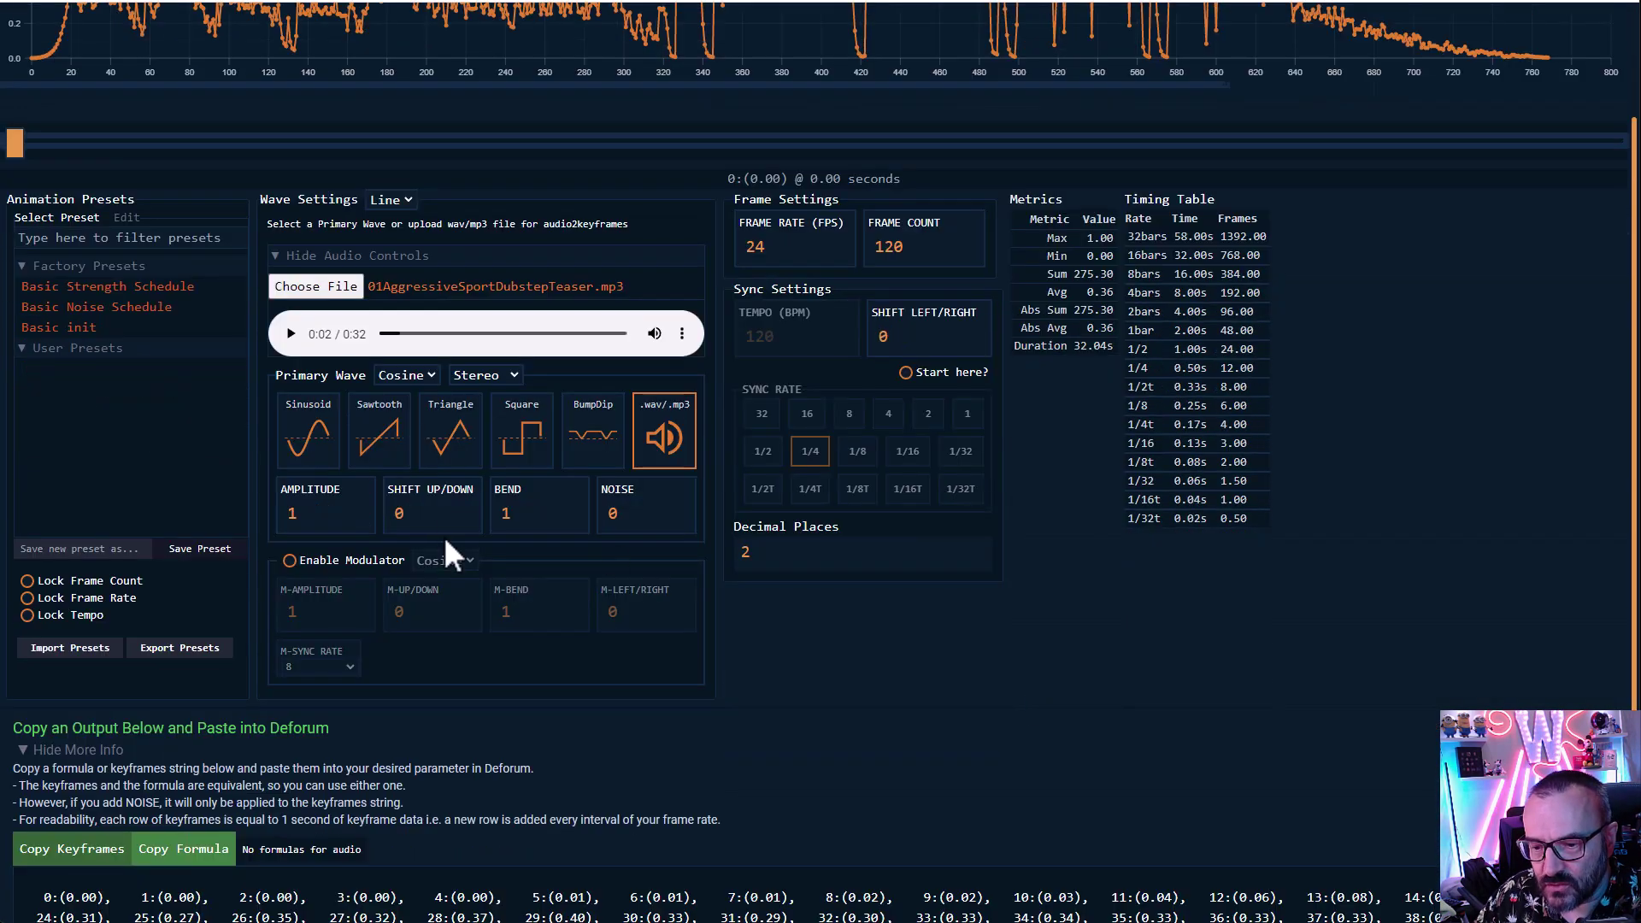
scroll(769, 624, down, 4)
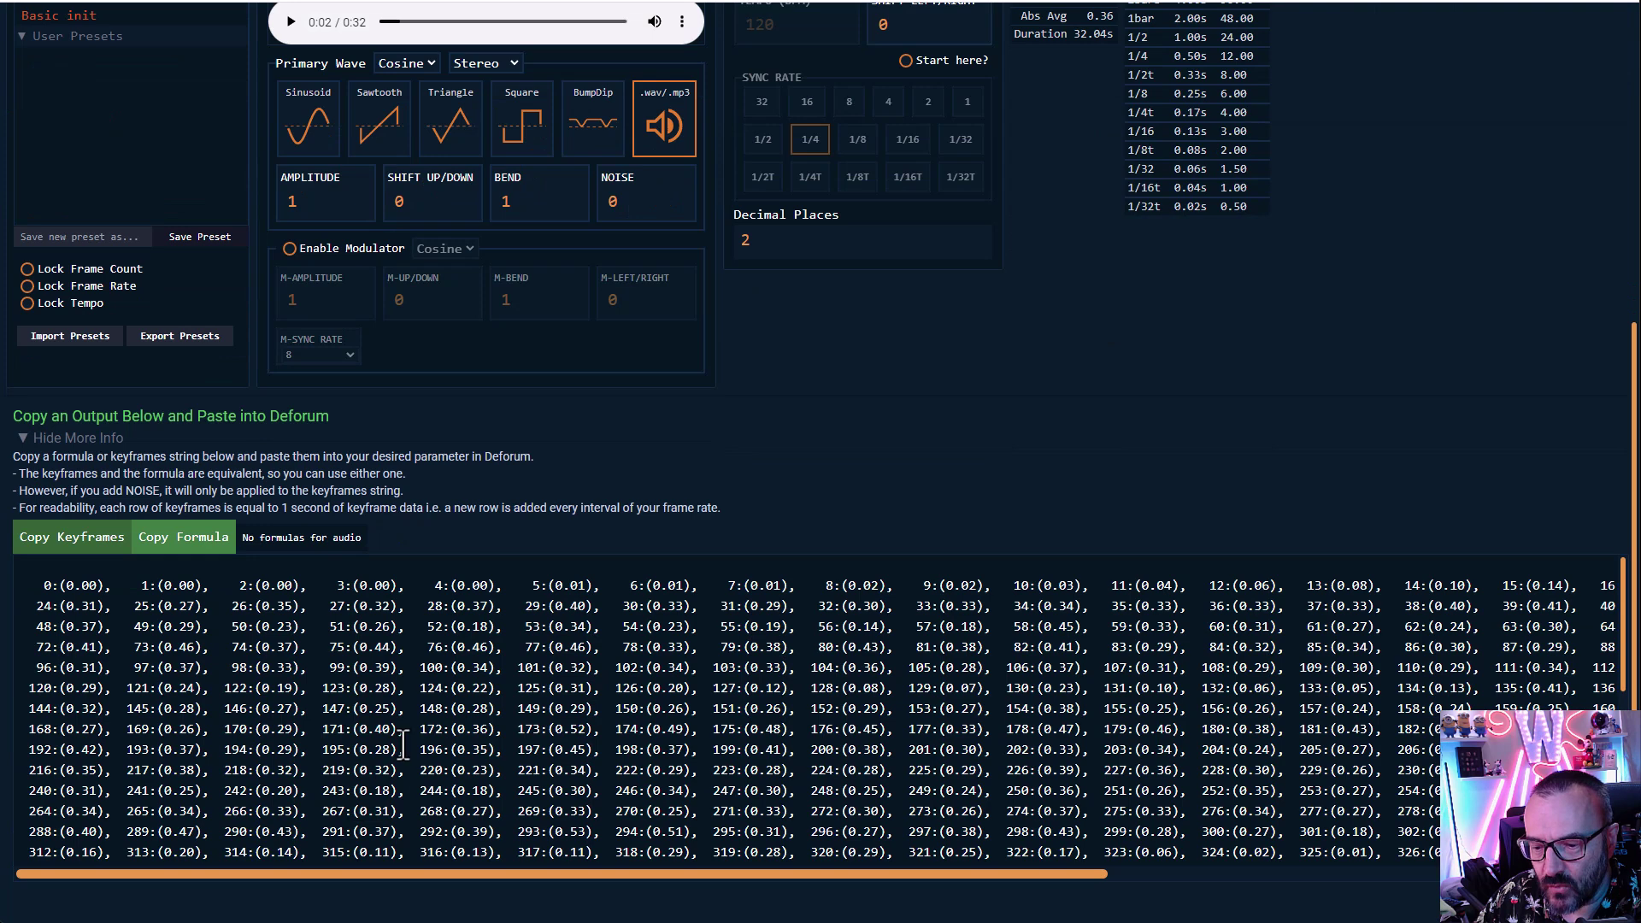
Step: Set FrameSync's keyframe shift to 1 so the keyframes start at 0:(1.00)
click(467, 206)
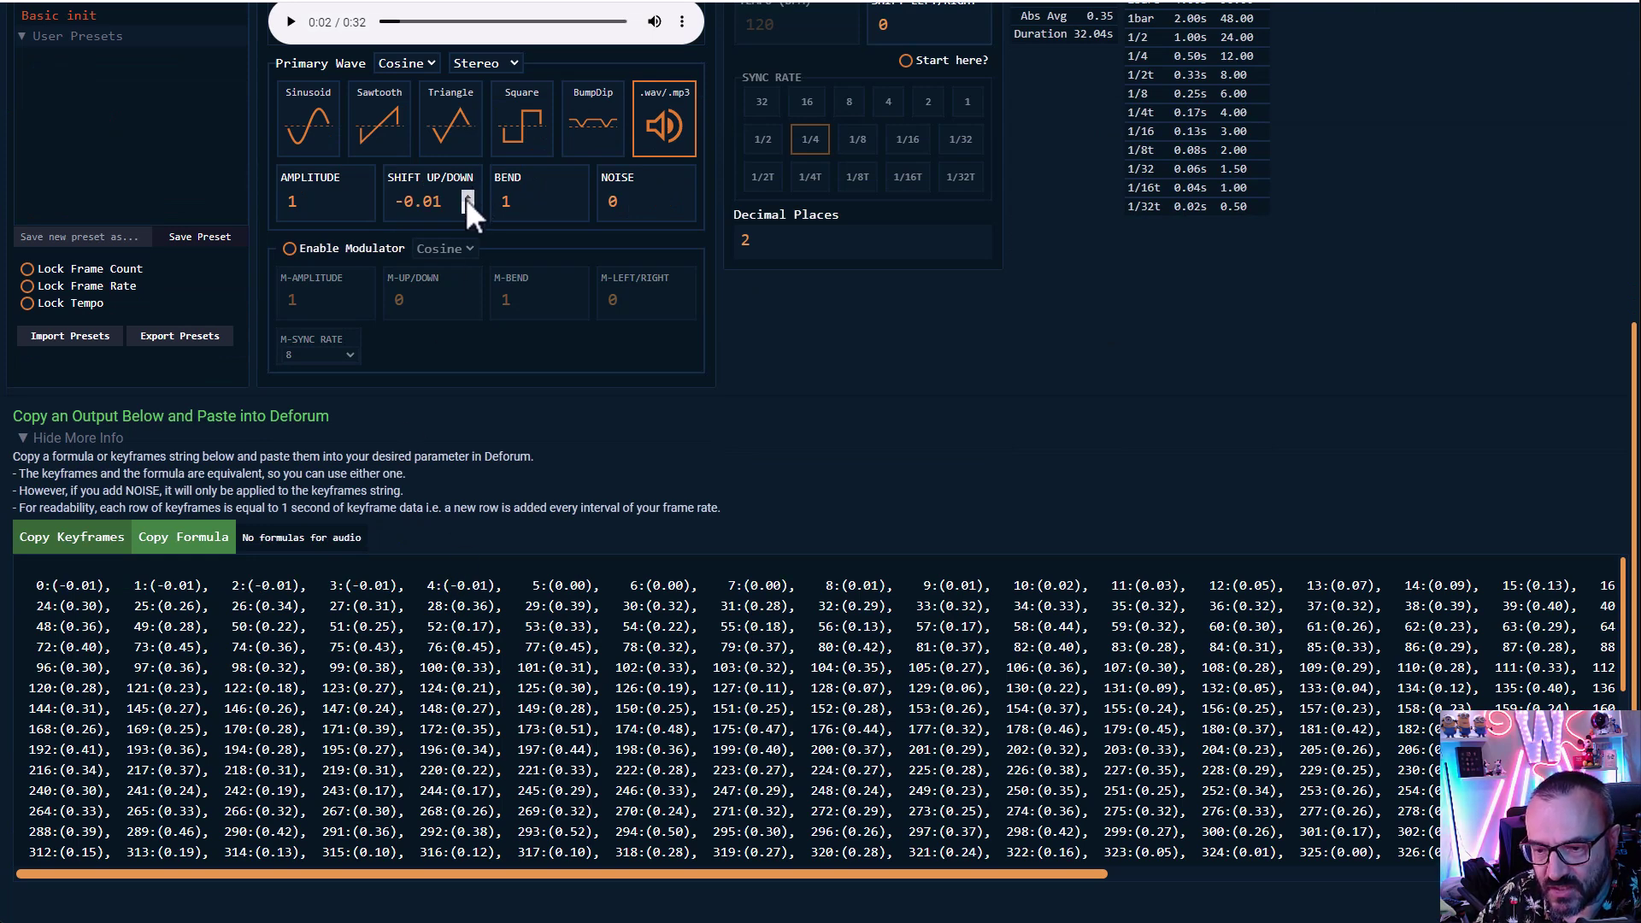
click(467, 196)
click(468, 196)
click(468, 196)
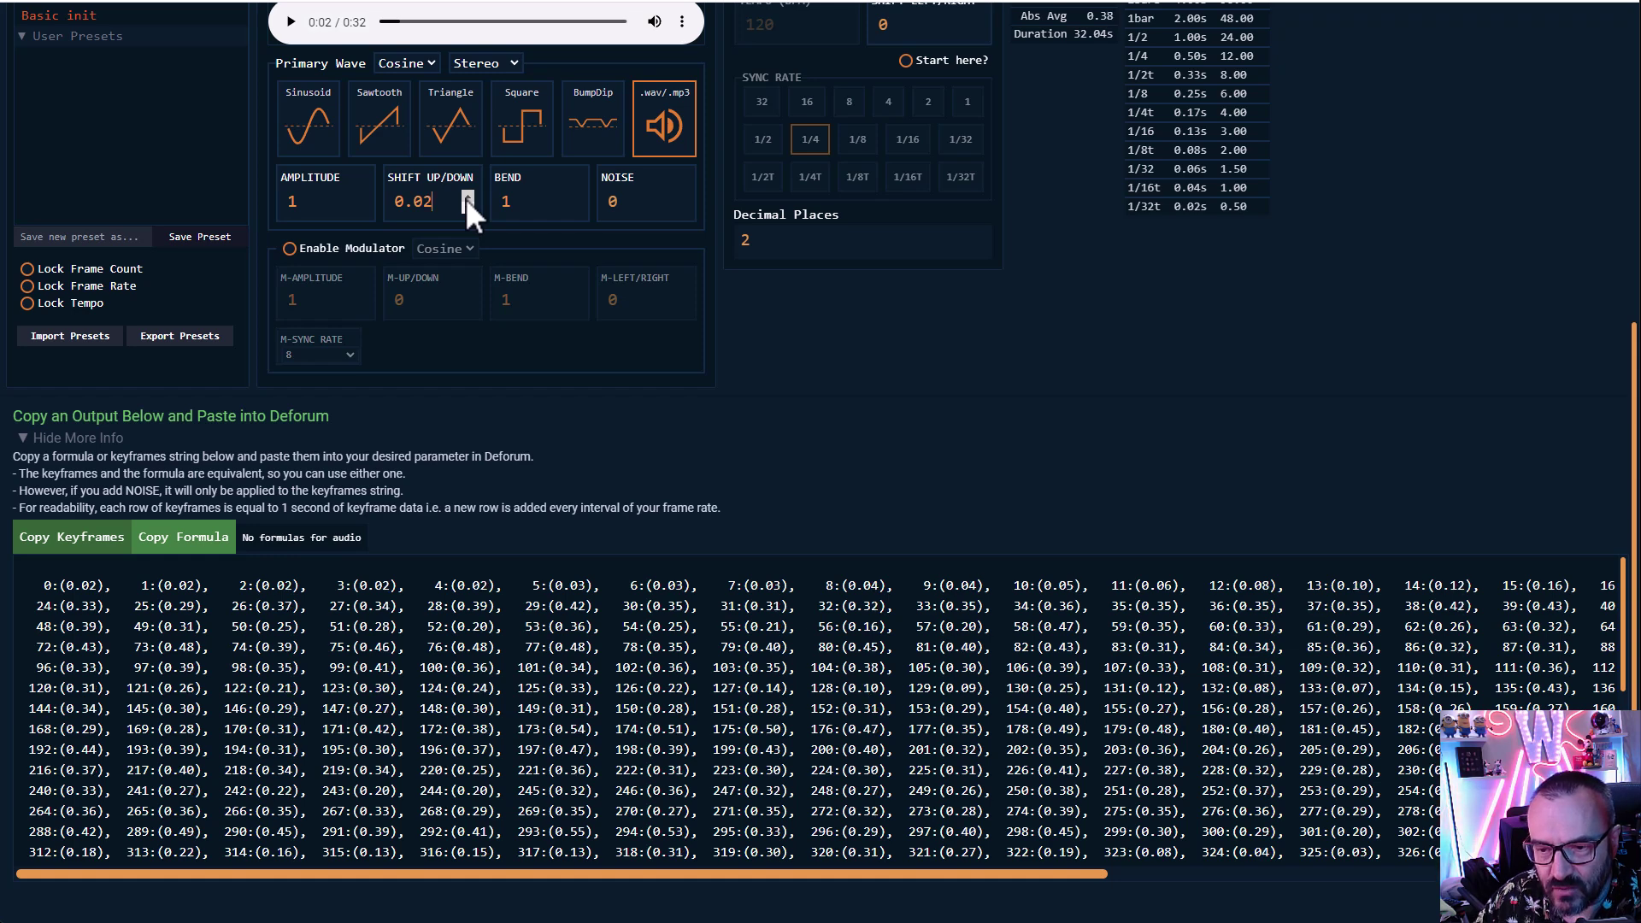
click(467, 196)
click(468, 196)
click(467, 196)
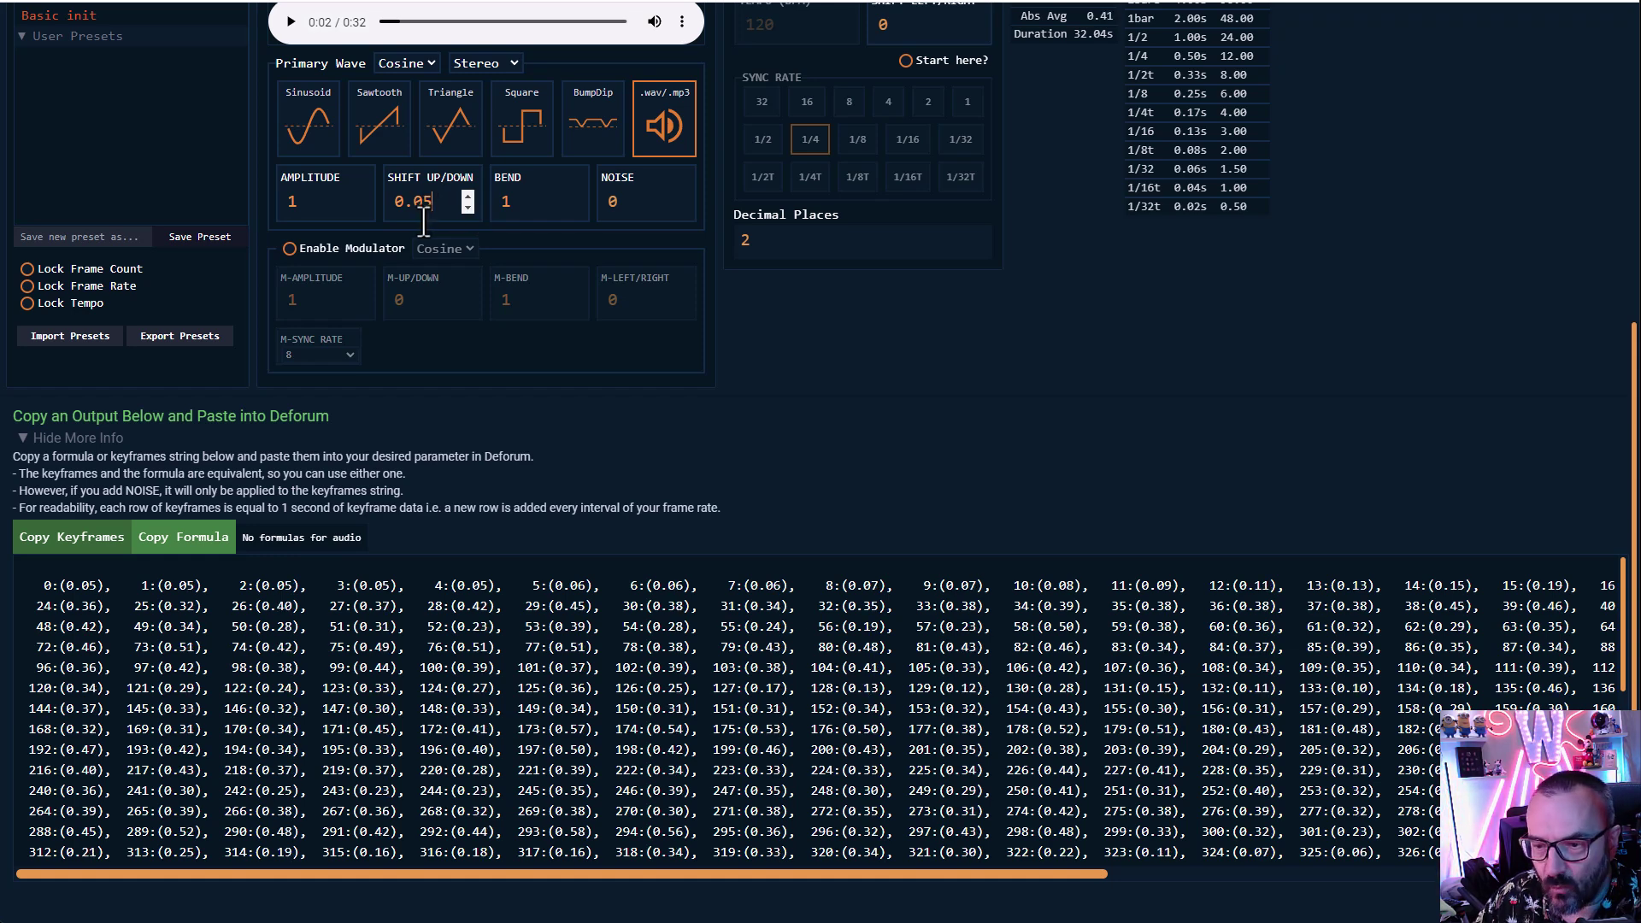
drag(433, 204, 359, 203)
text(1)
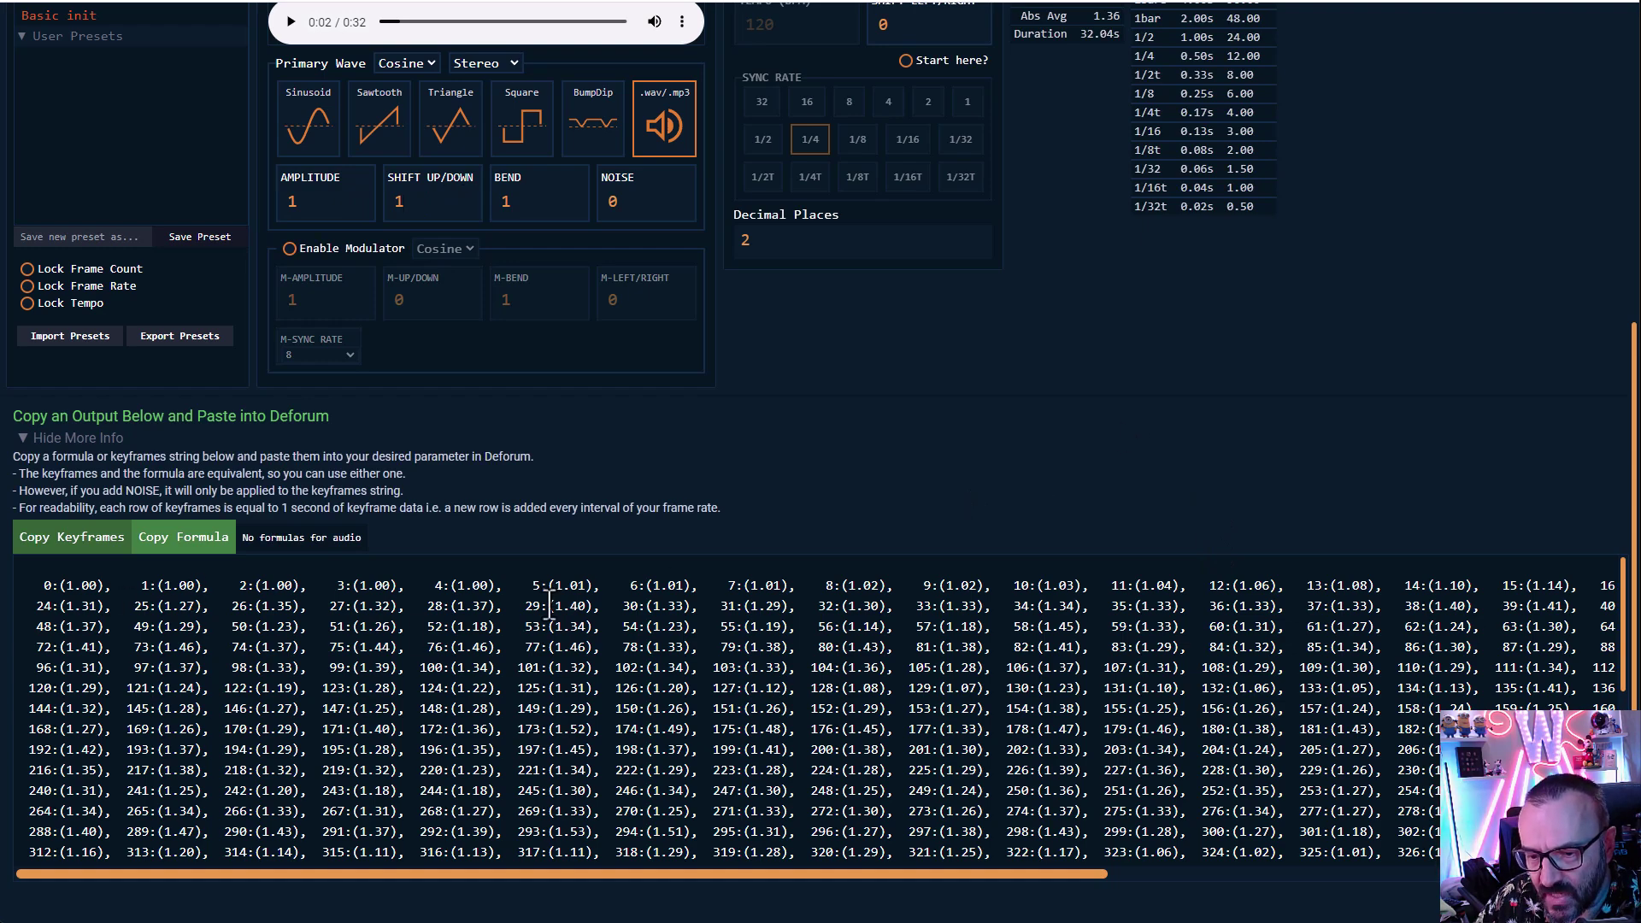
scroll(1358, 740, down, 4)
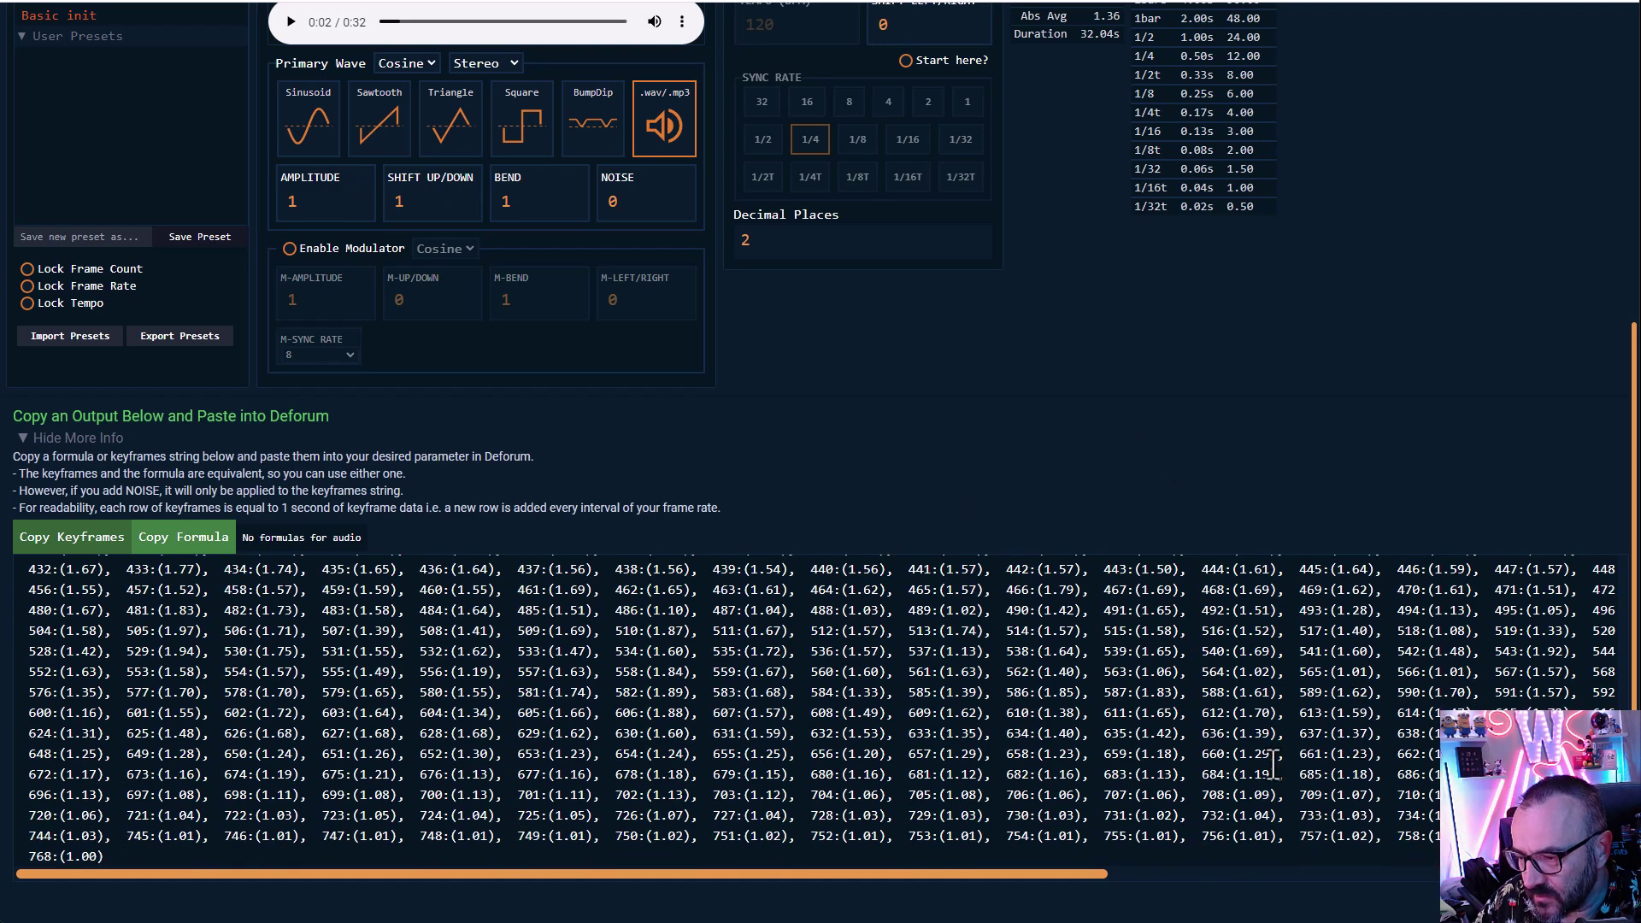
scroll(1273, 767, up, 5)
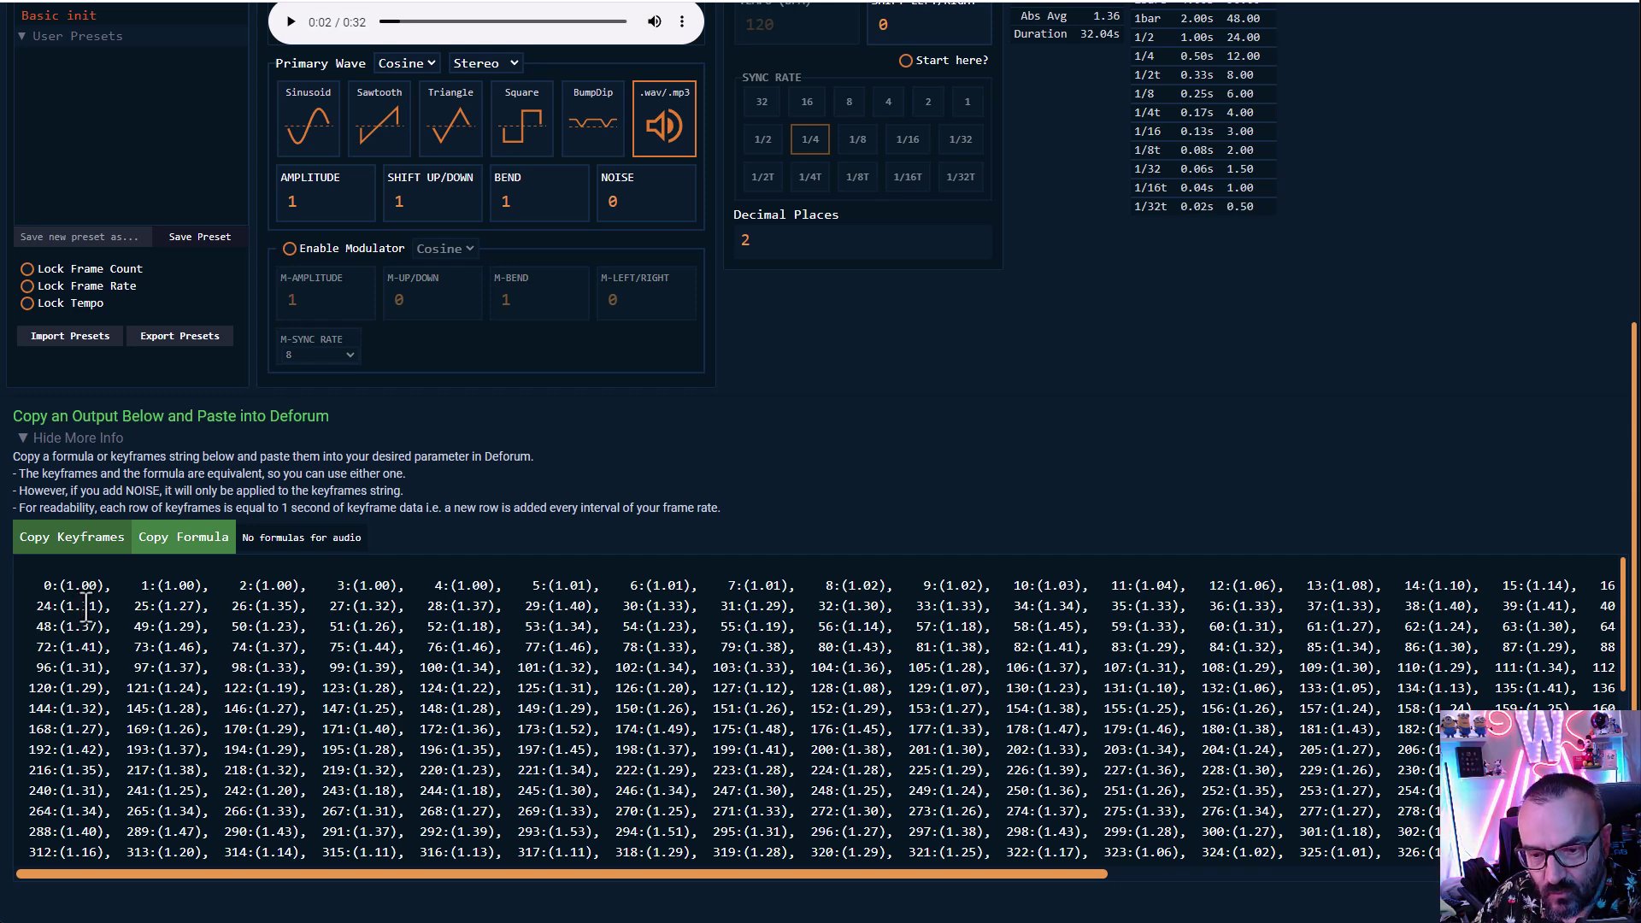
Step: Lower FrameSync's wave amplitude to 0.13
click(361, 207)
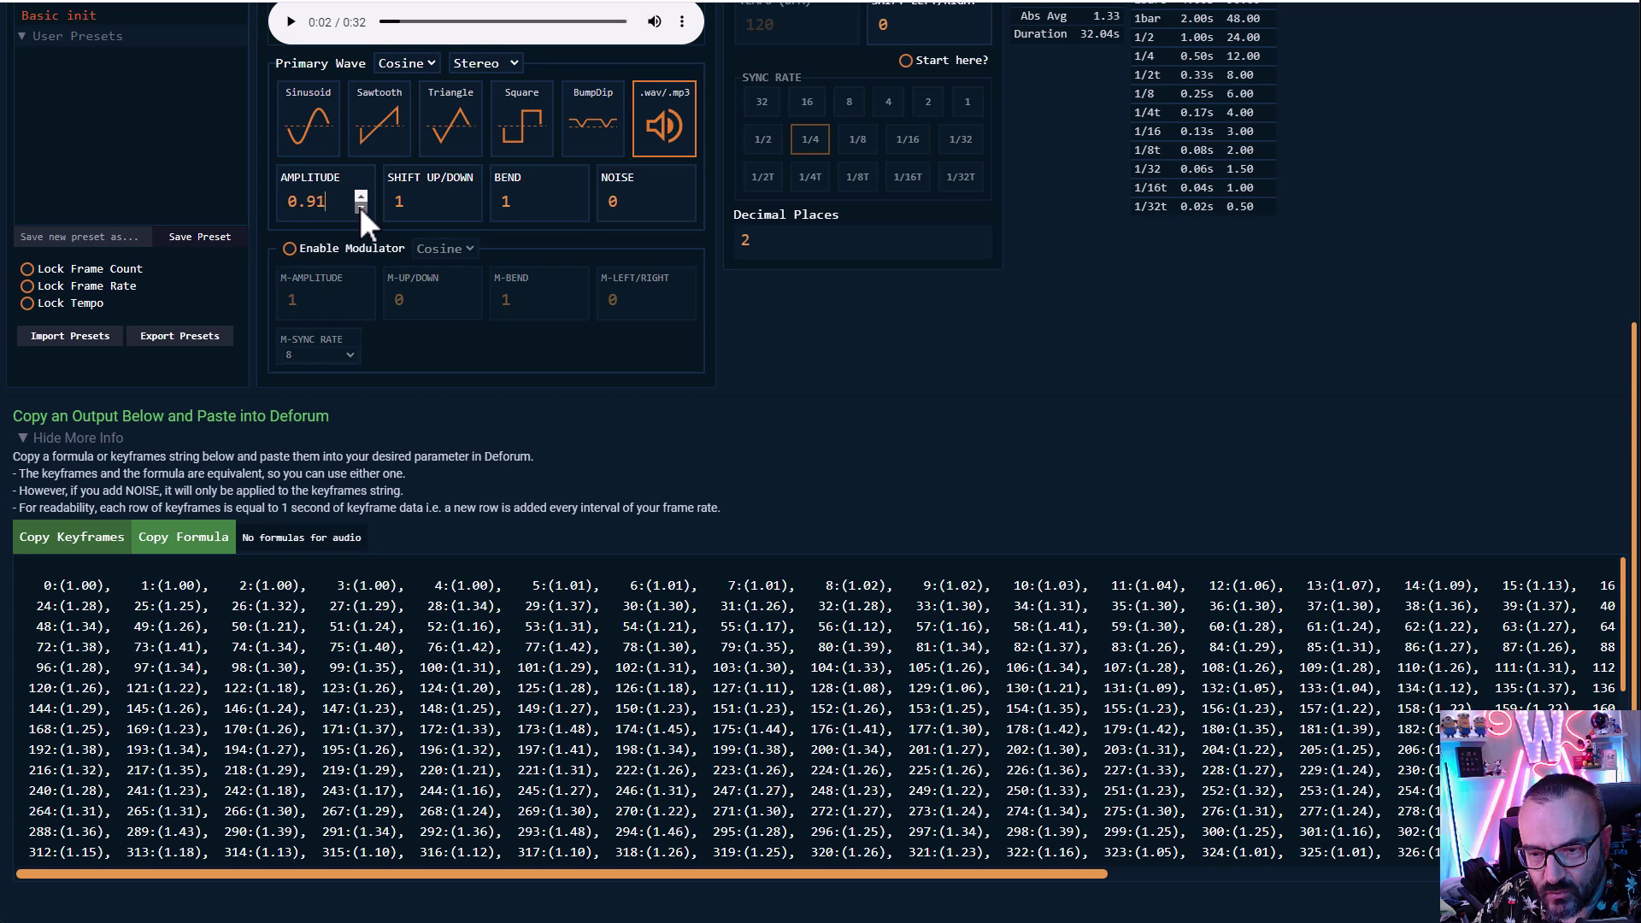
drag(359, 207, 360, 207)
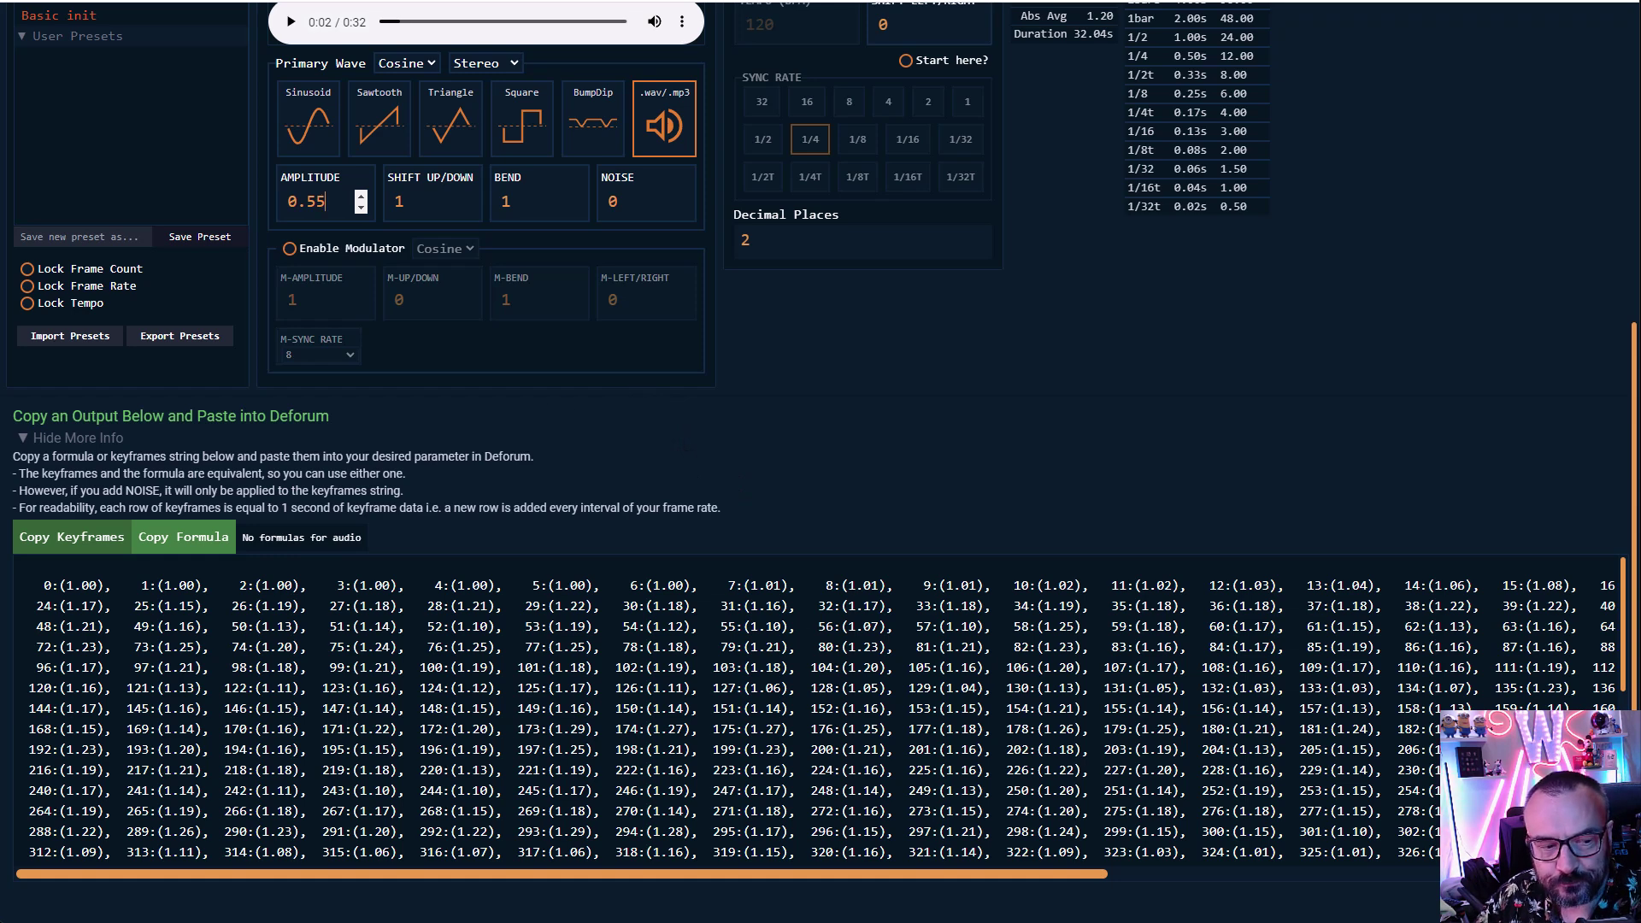
click(360, 208)
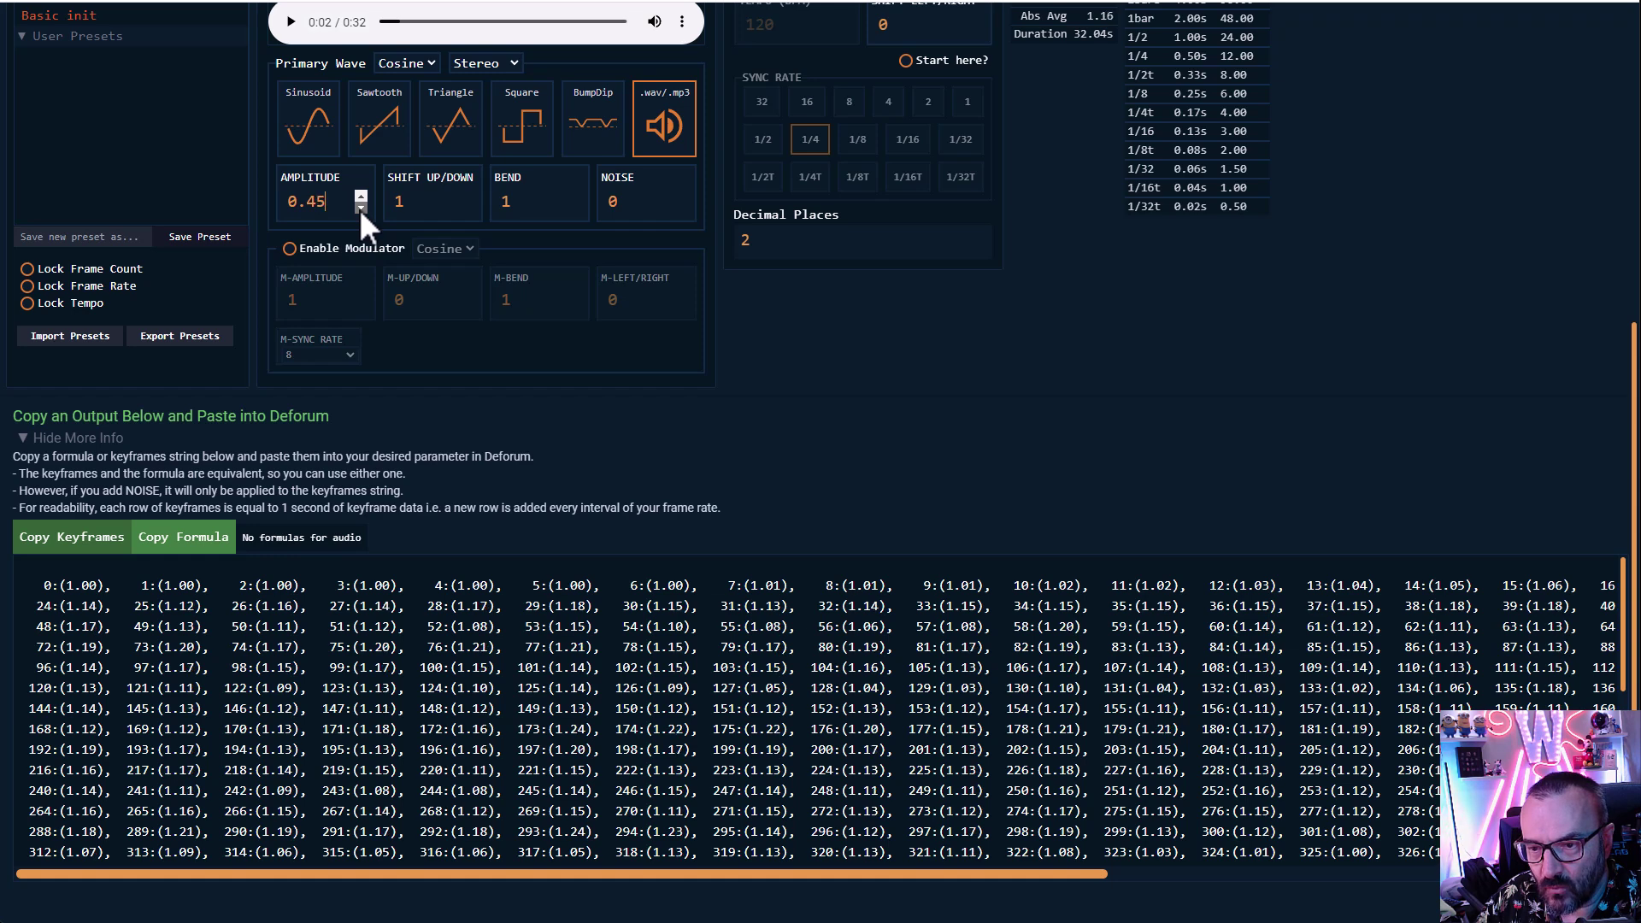
drag(360, 209, 362, 210)
click(361, 196)
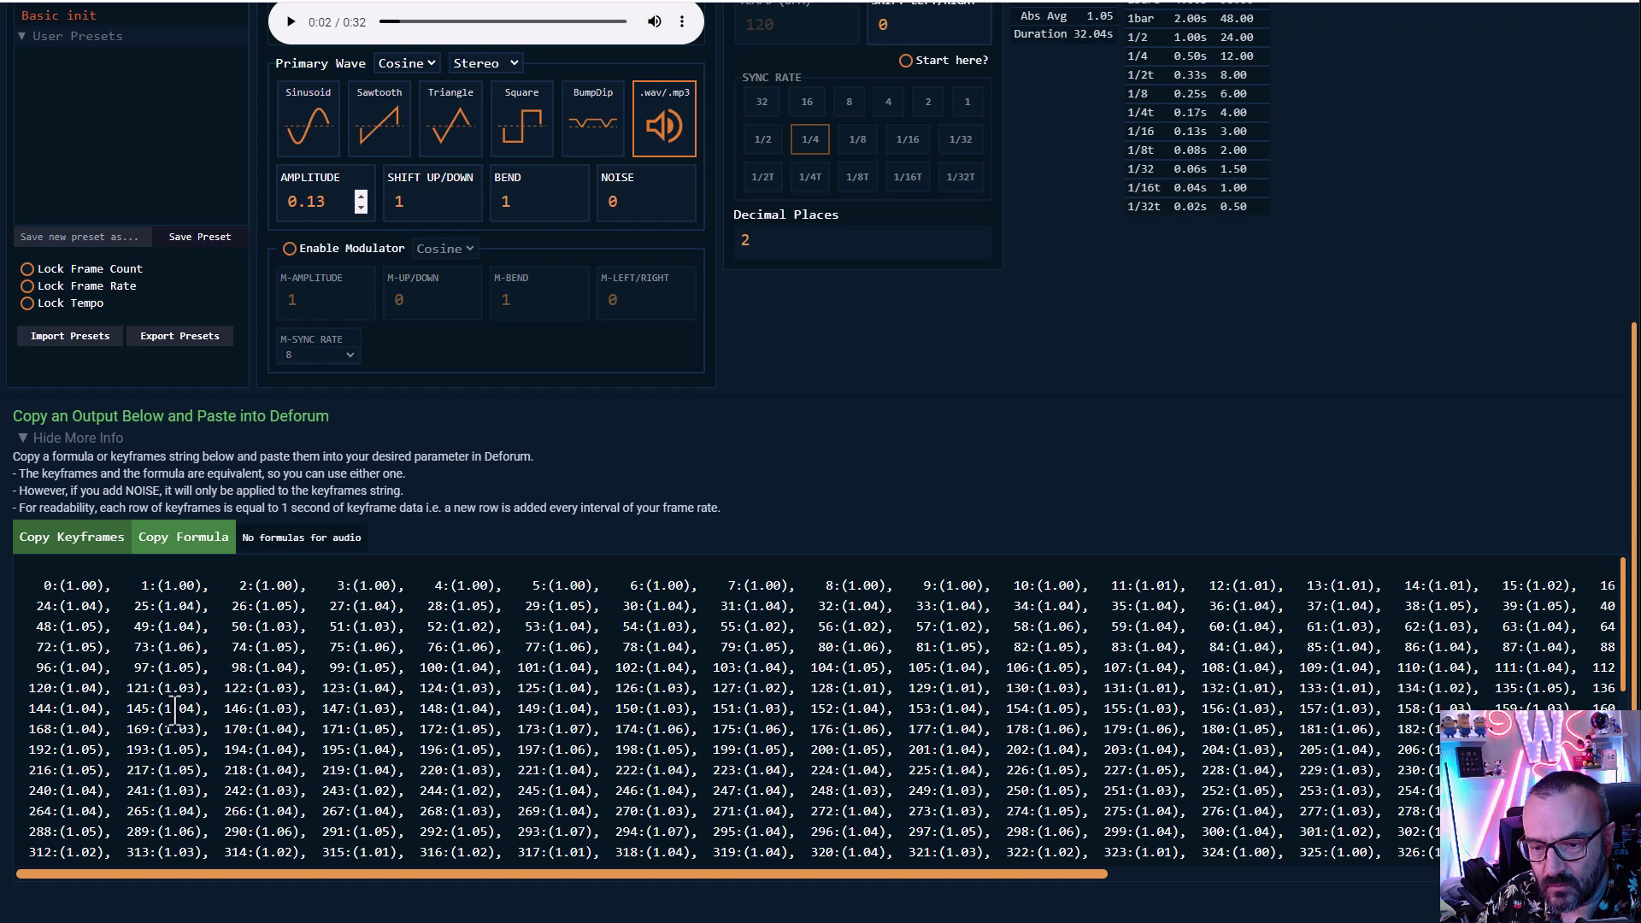
Step: Scroll through the keyframe list to check the peak values stay at 1.13
scroll(701, 611, down, 5)
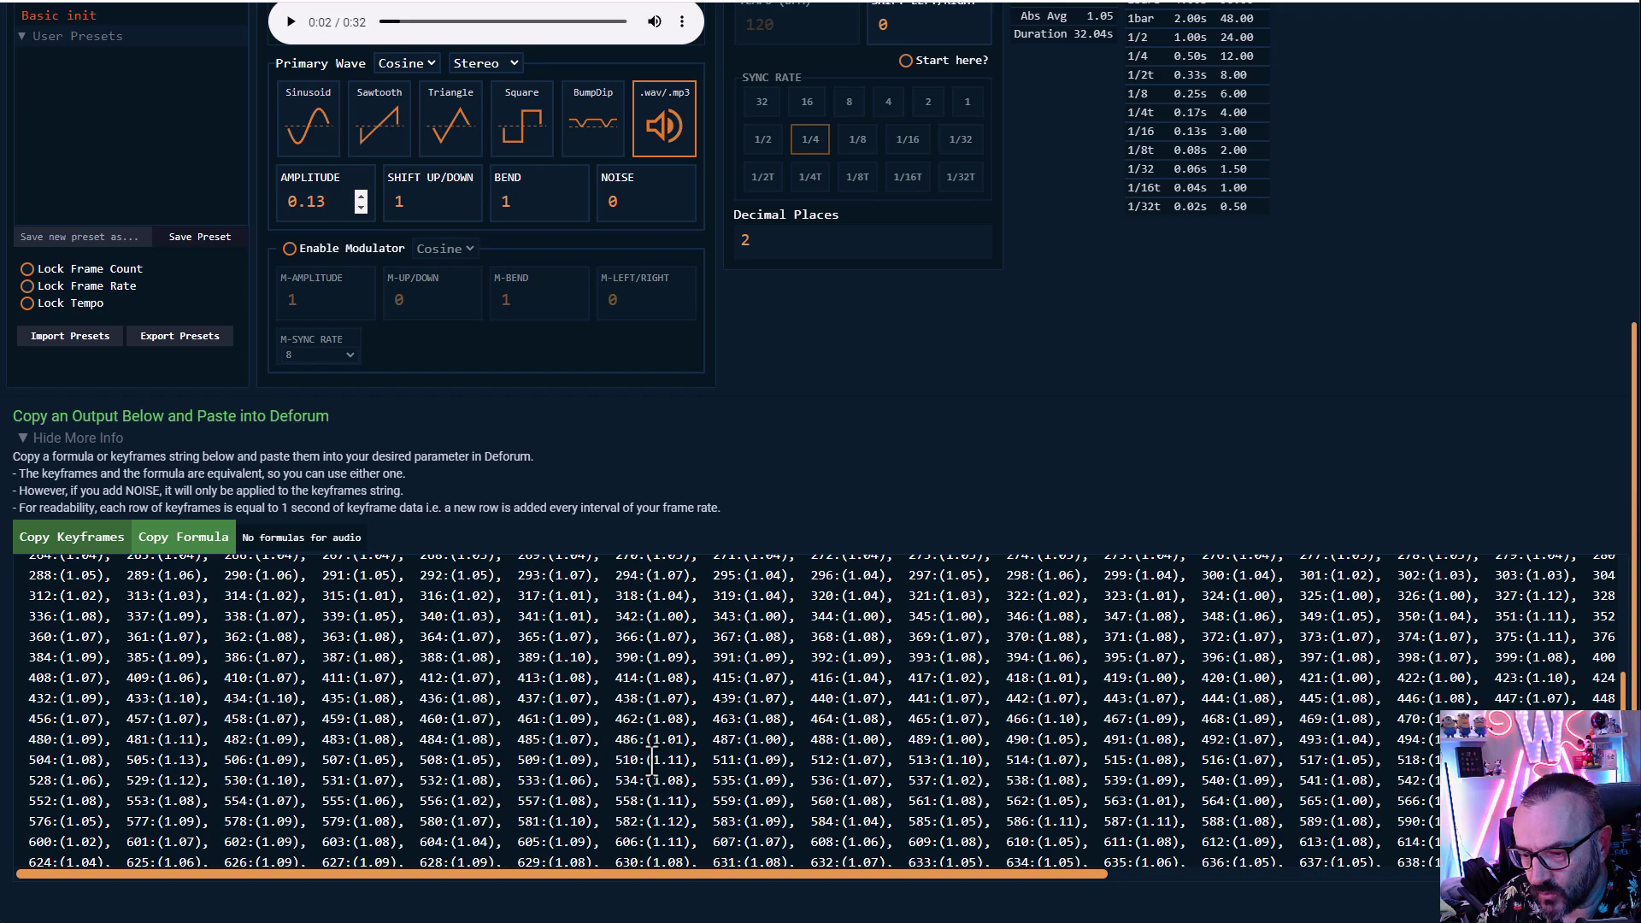
drag(653, 760, 681, 760)
scroll(1208, 725, down, 3)
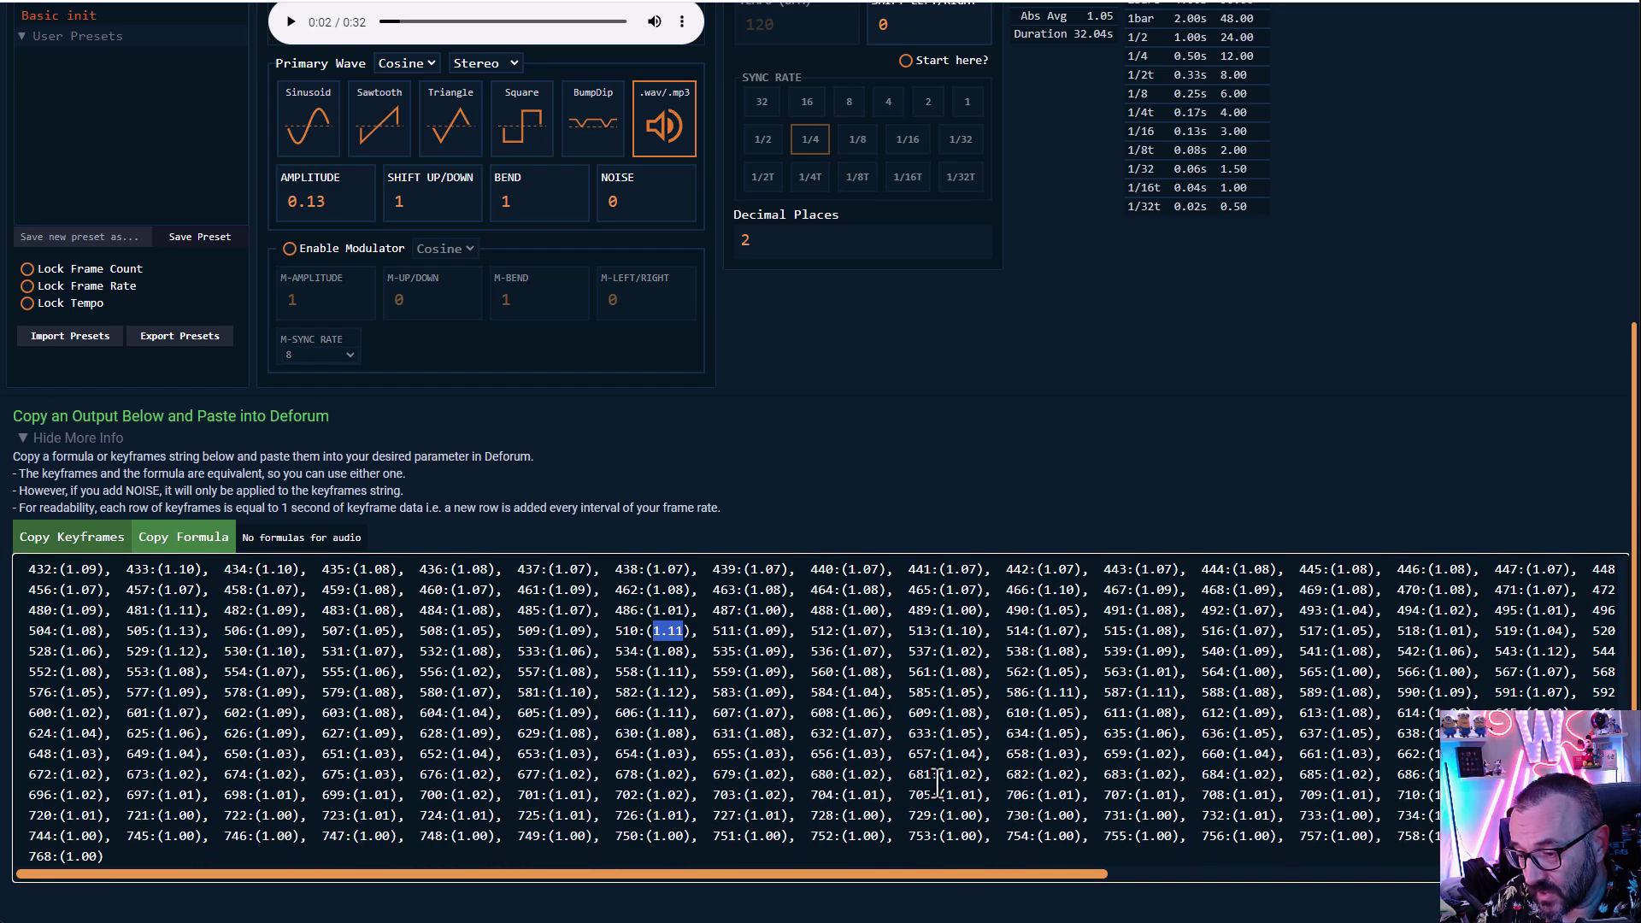
scroll(914, 782, up, 9)
scroll(914, 782, up, 3)
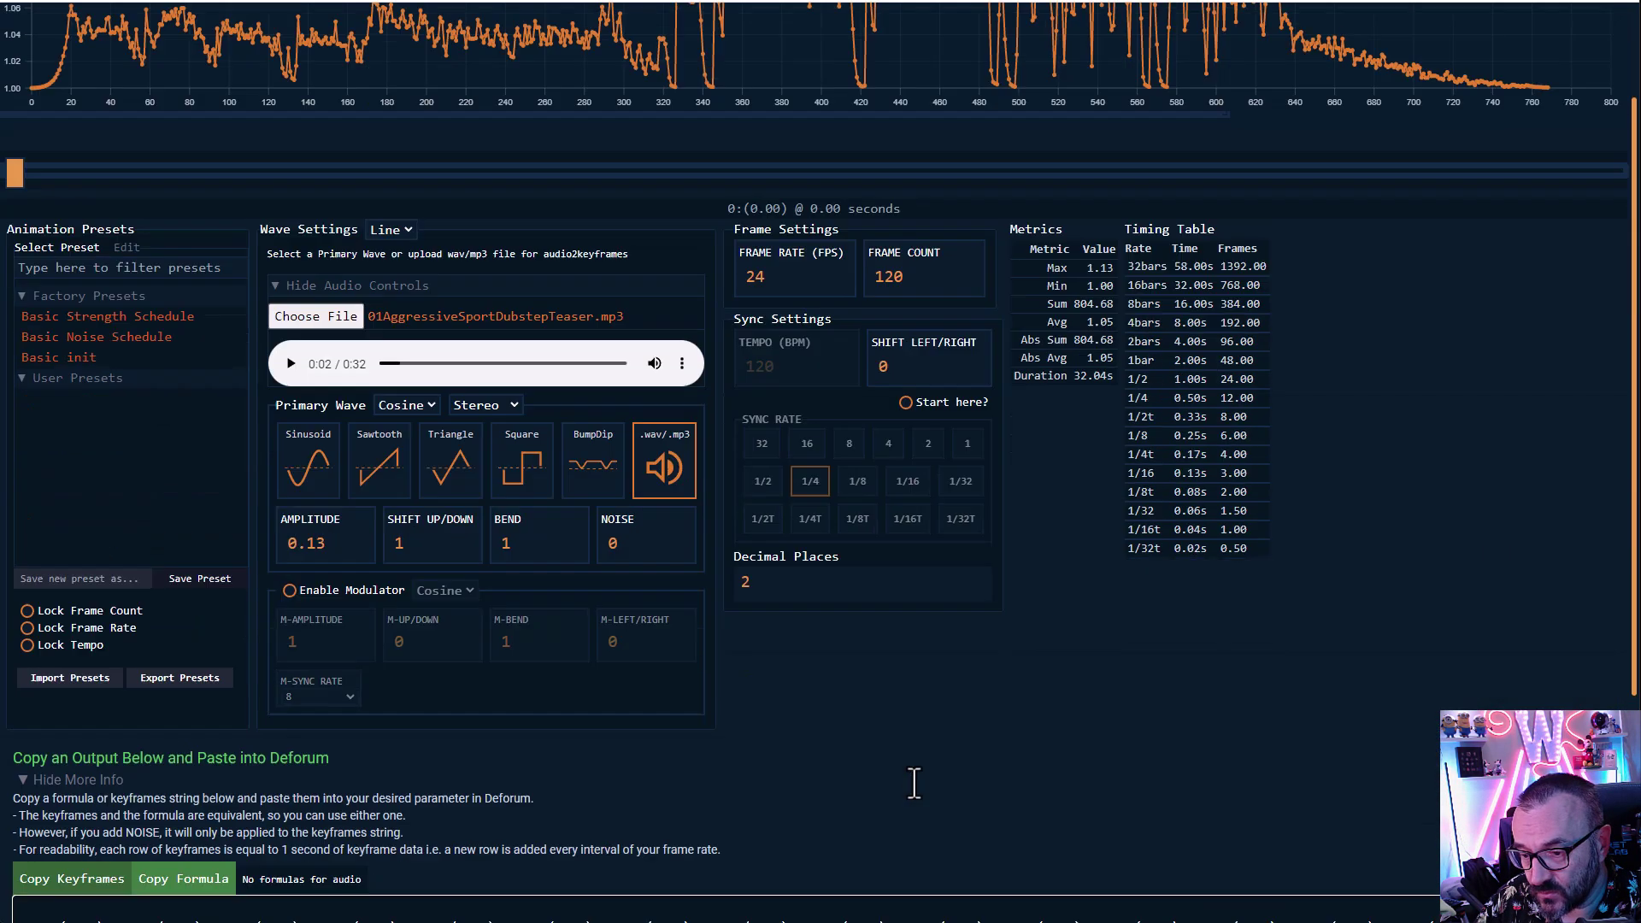
scroll(912, 778, down, 3)
scroll(458, 731, down, 3)
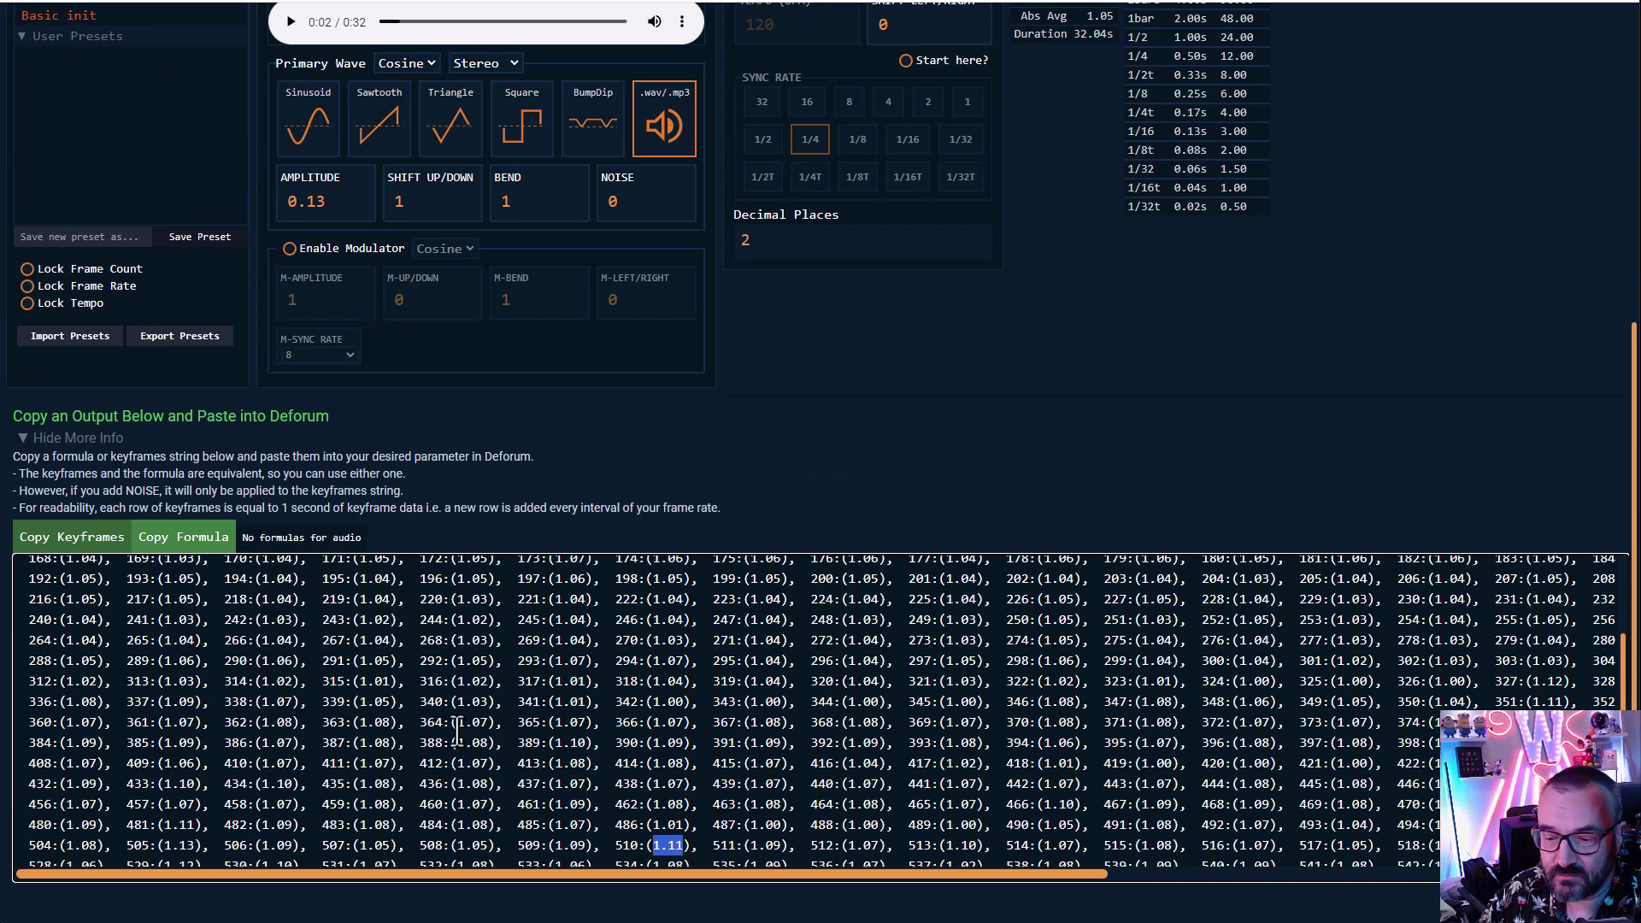
click(262, 710)
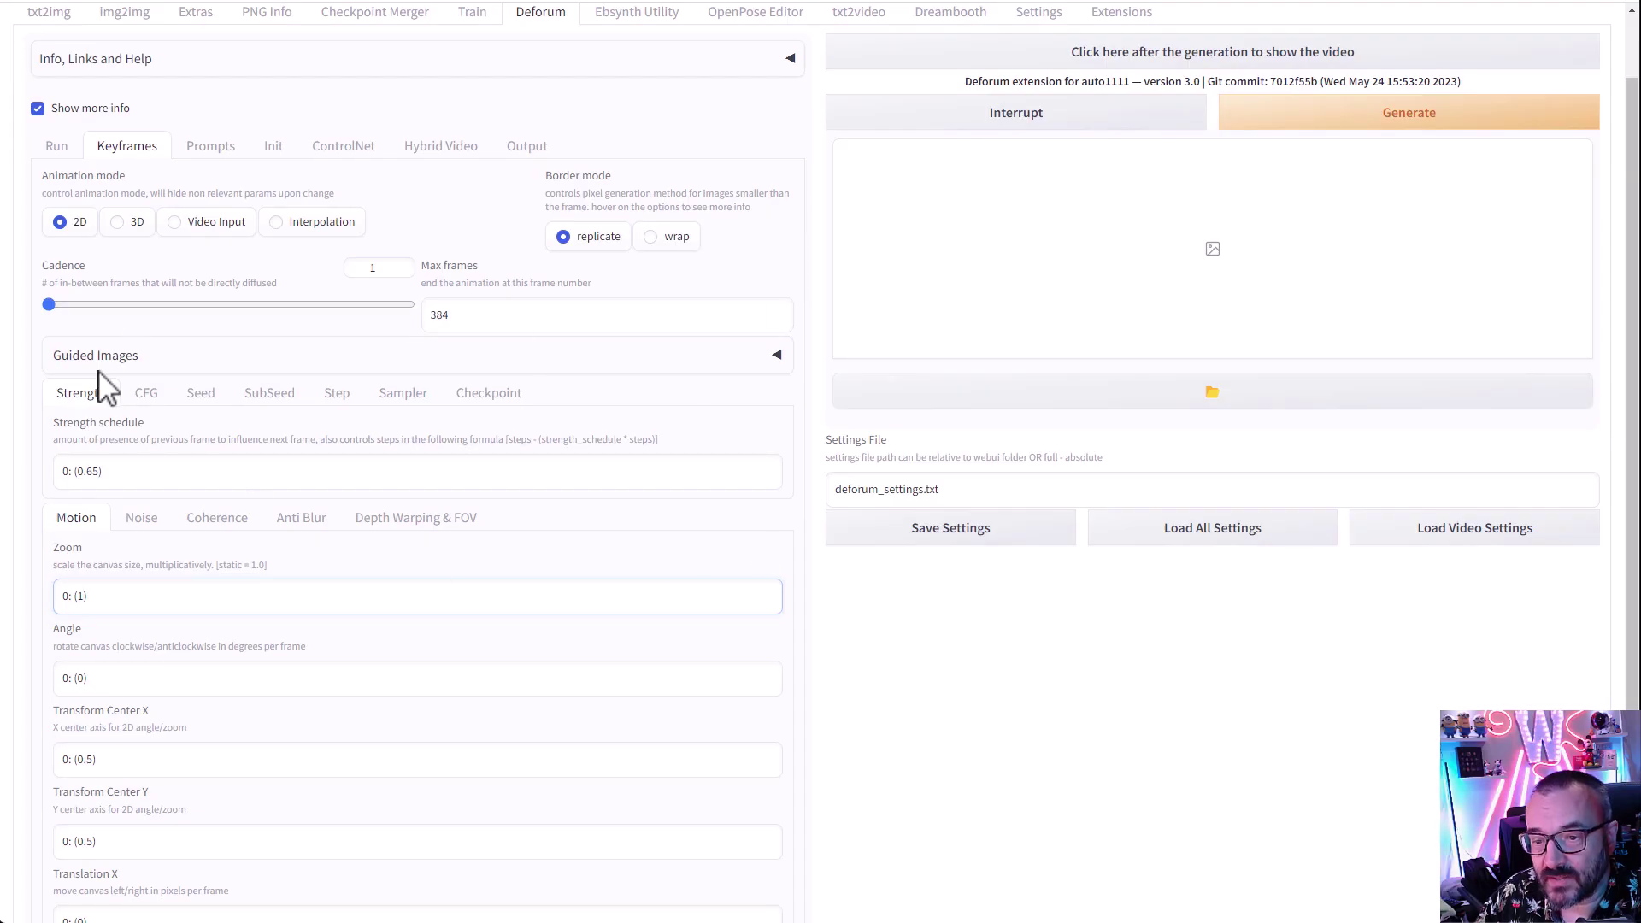
Step: Copy FrameSync's keyframes and paste them over Deforum's Zoom schedule, ending at 383:(1.00)
scroll(181, 488, down, 1)
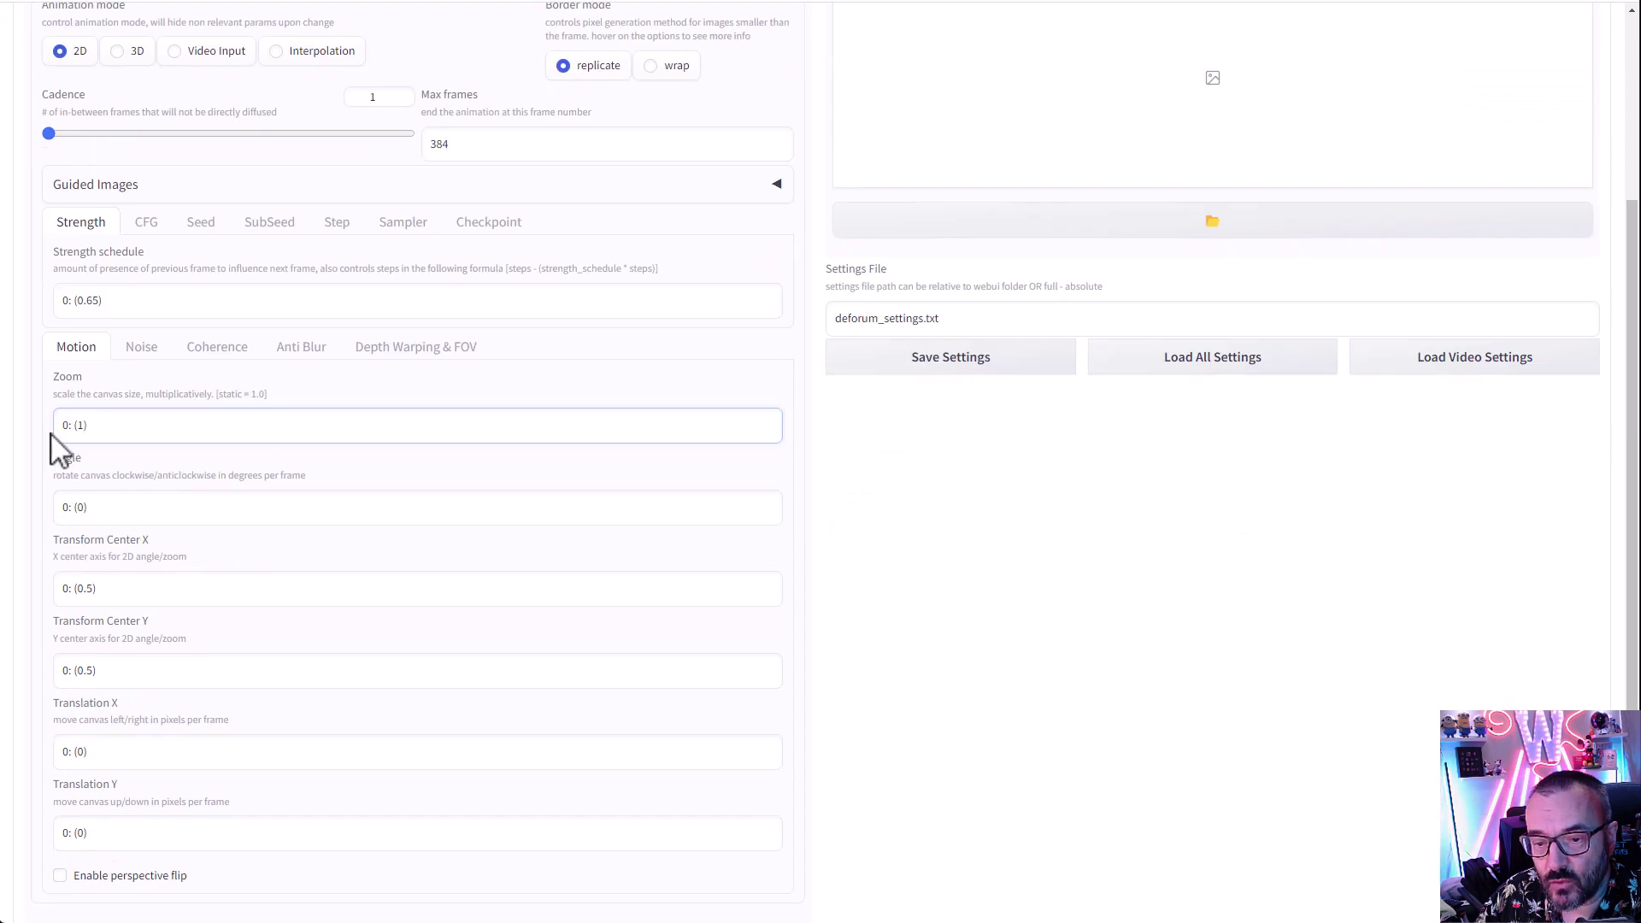
key(Left)
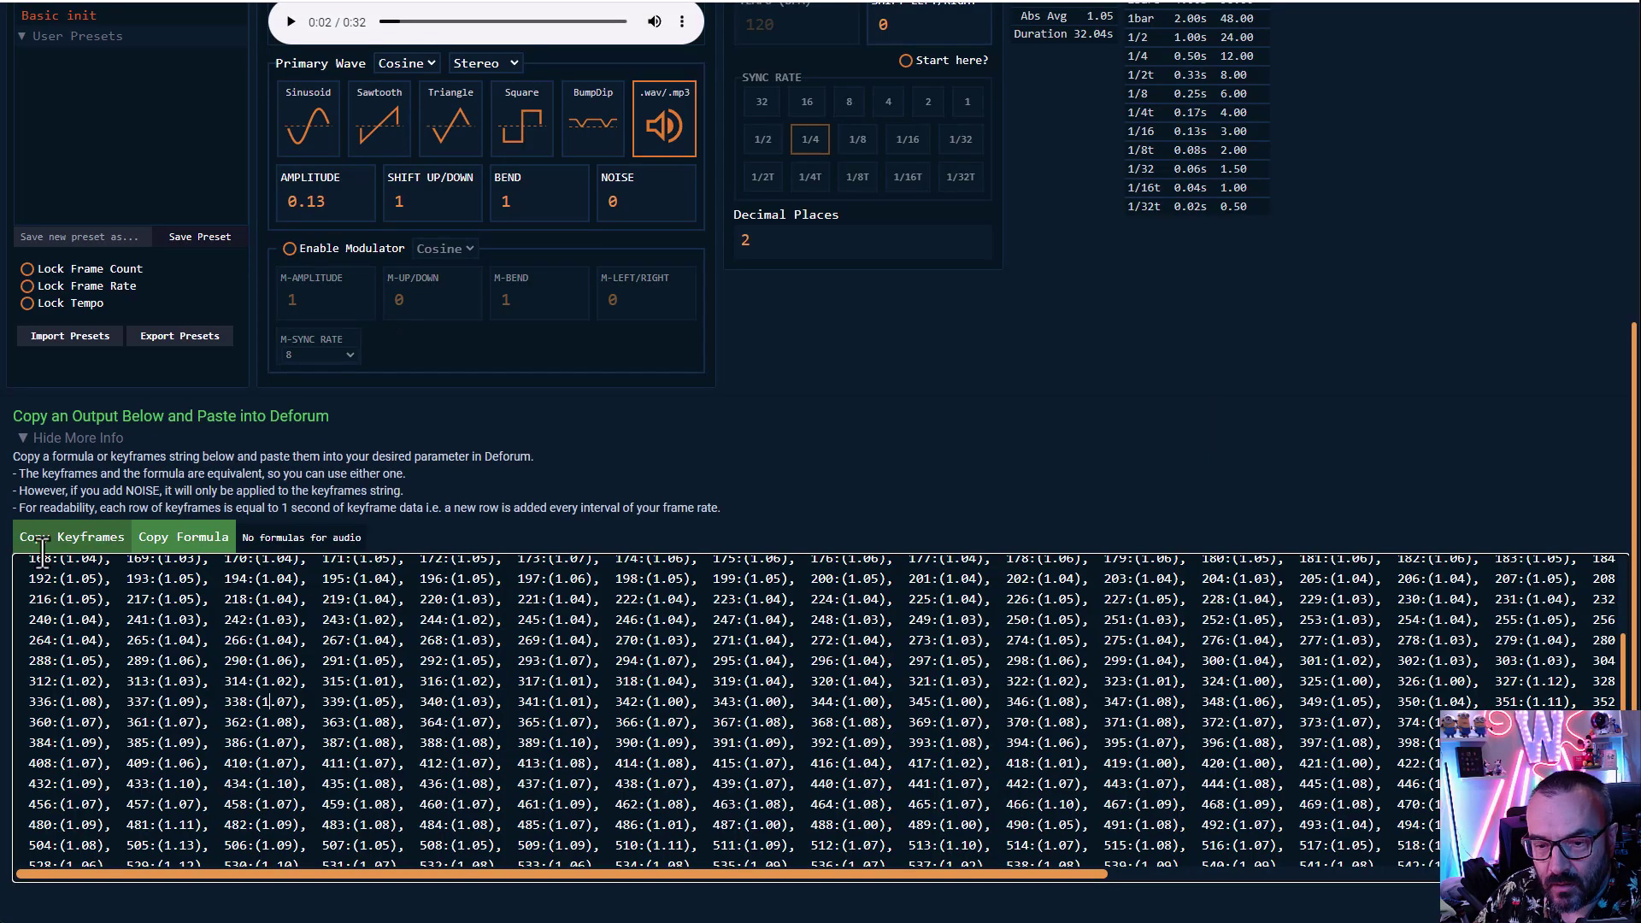
click(71, 537)
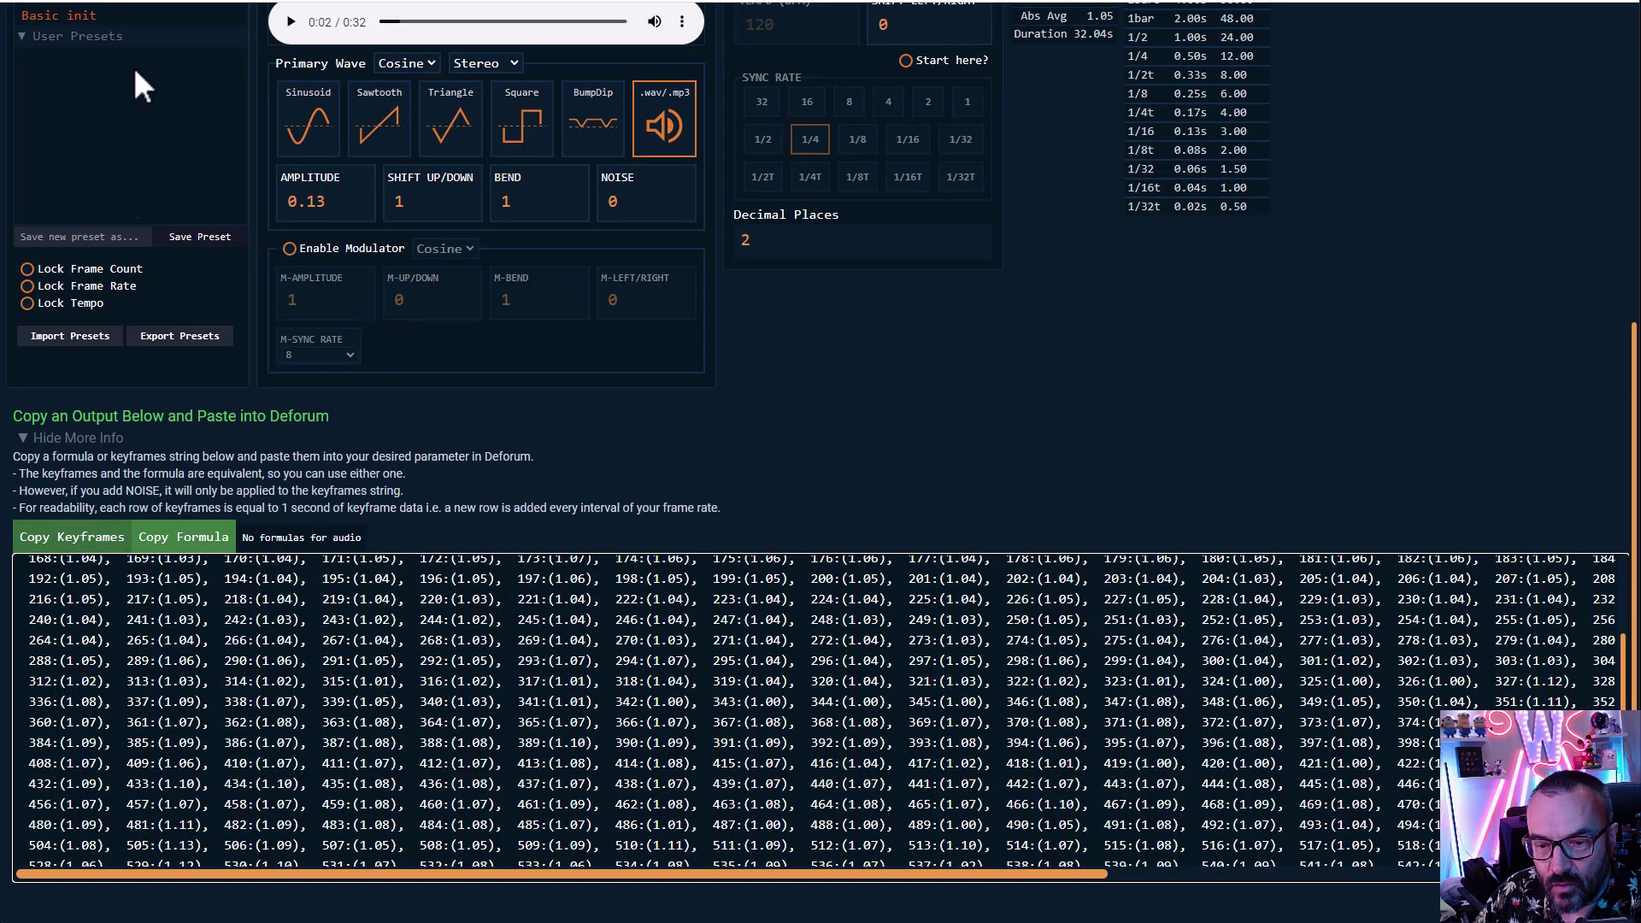
click(51, 2)
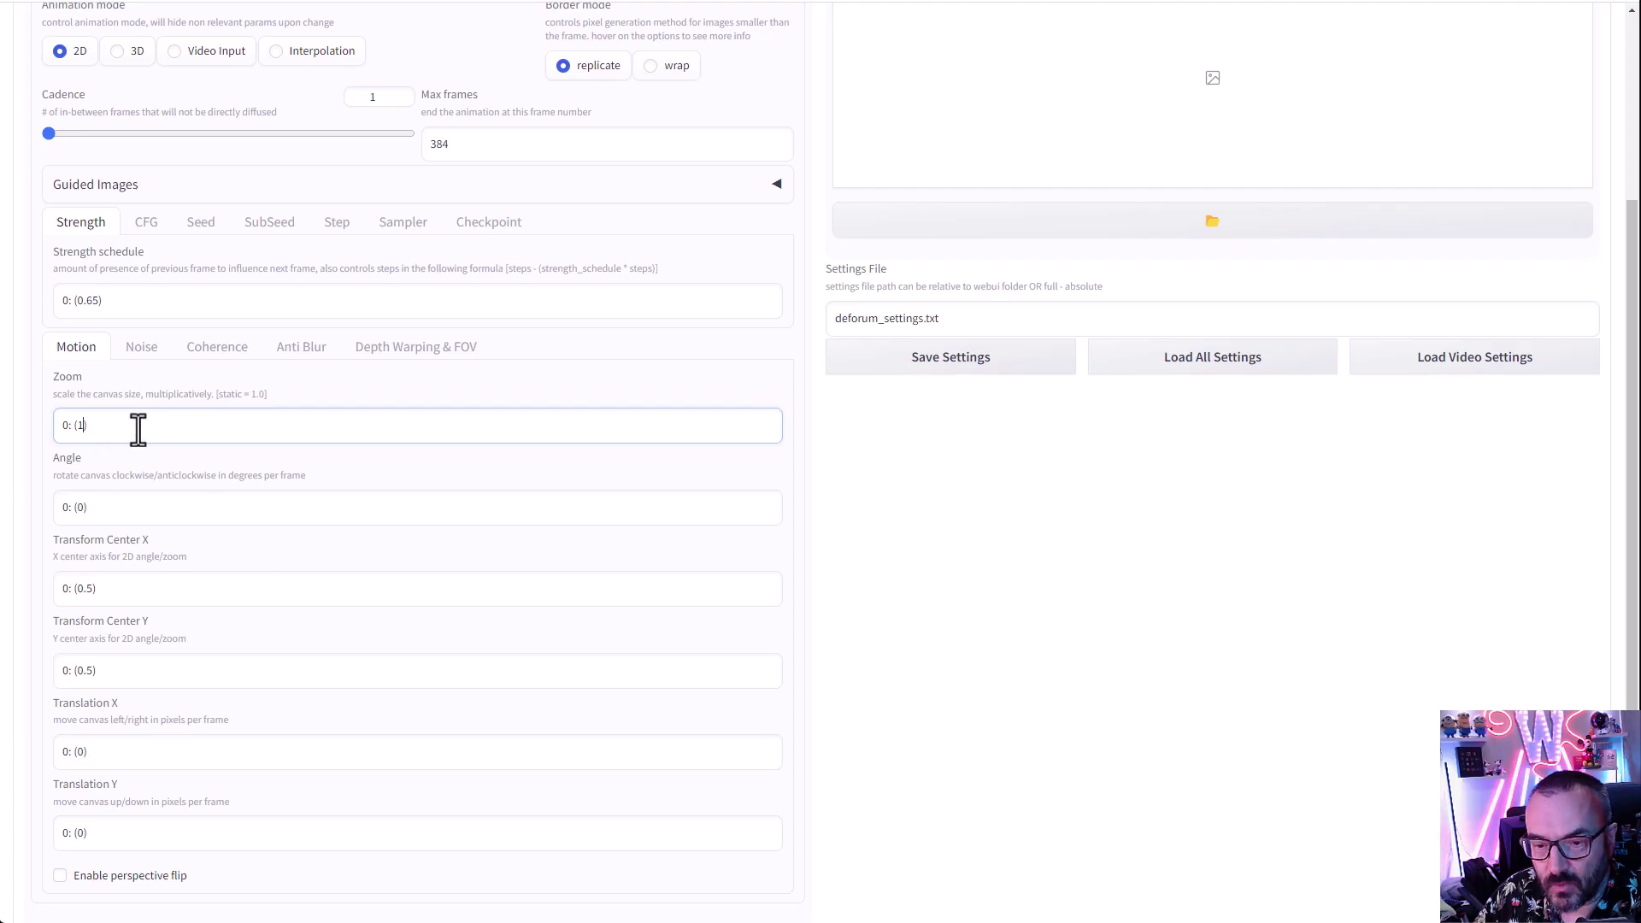
key(ctrl+a)
key(ctrl+v)
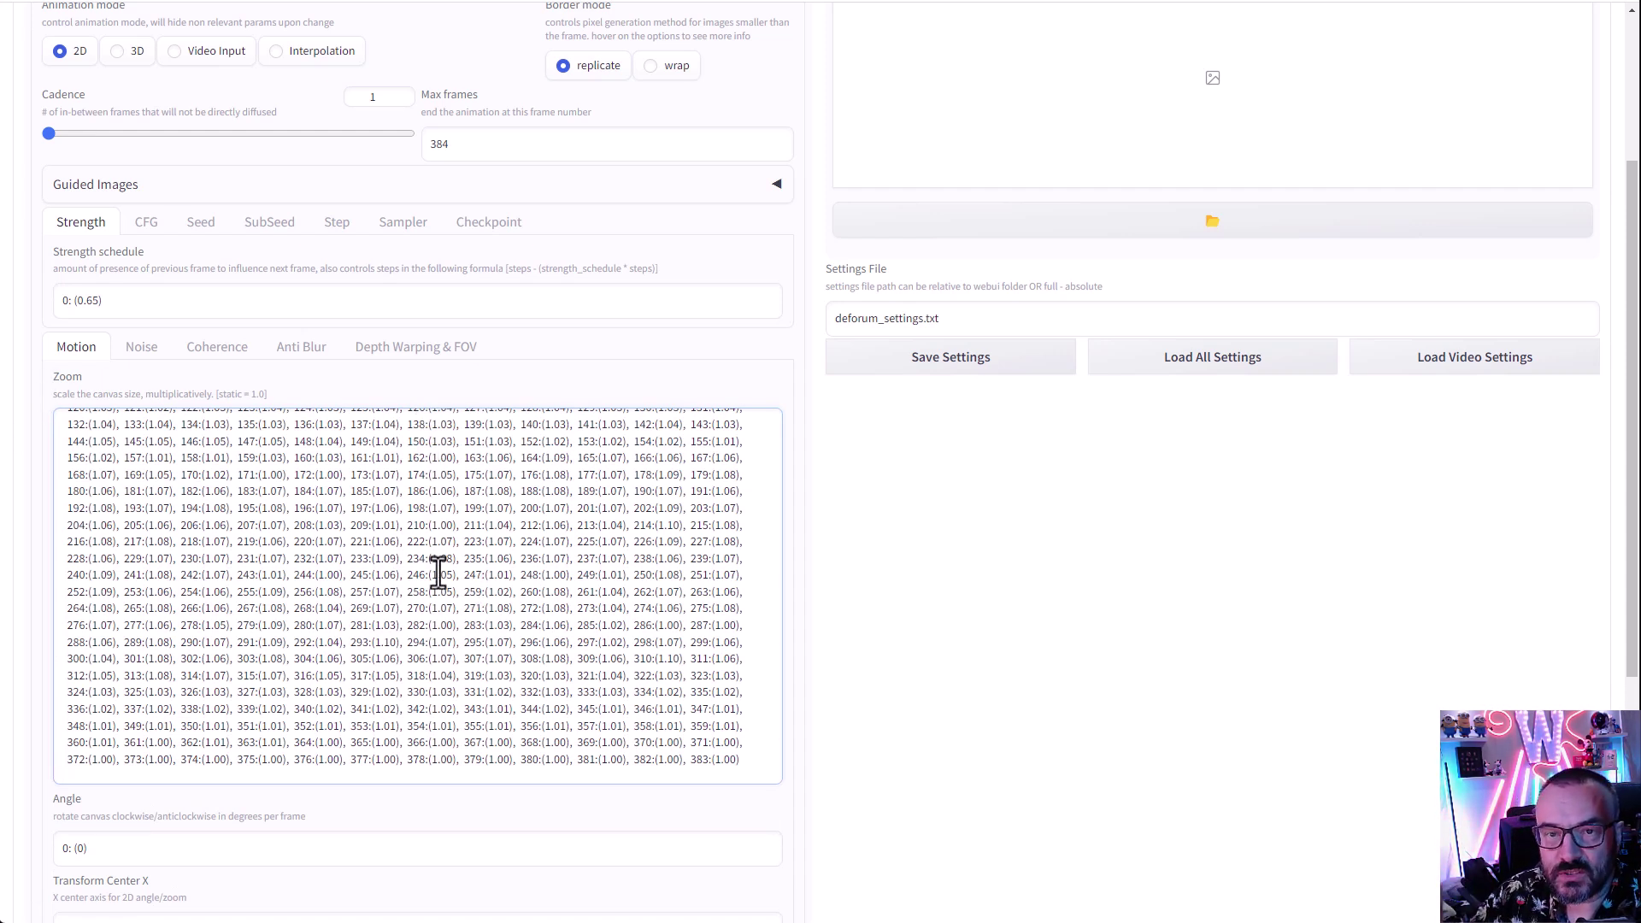
scroll(715, 393, down, 2)
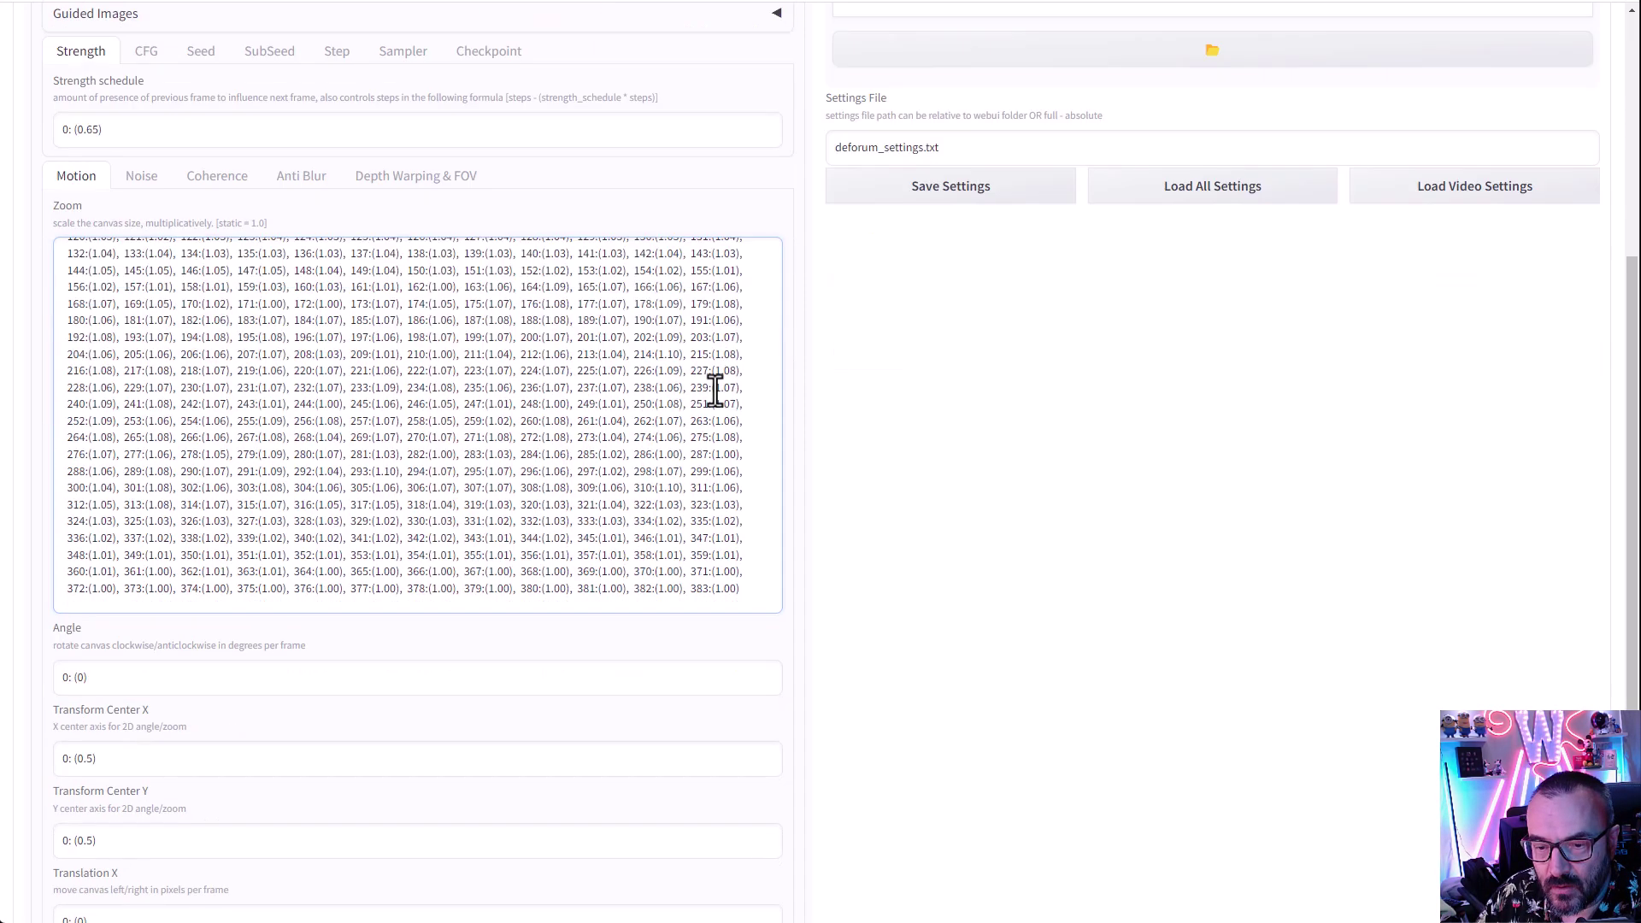
scroll(89, 432, down, 3)
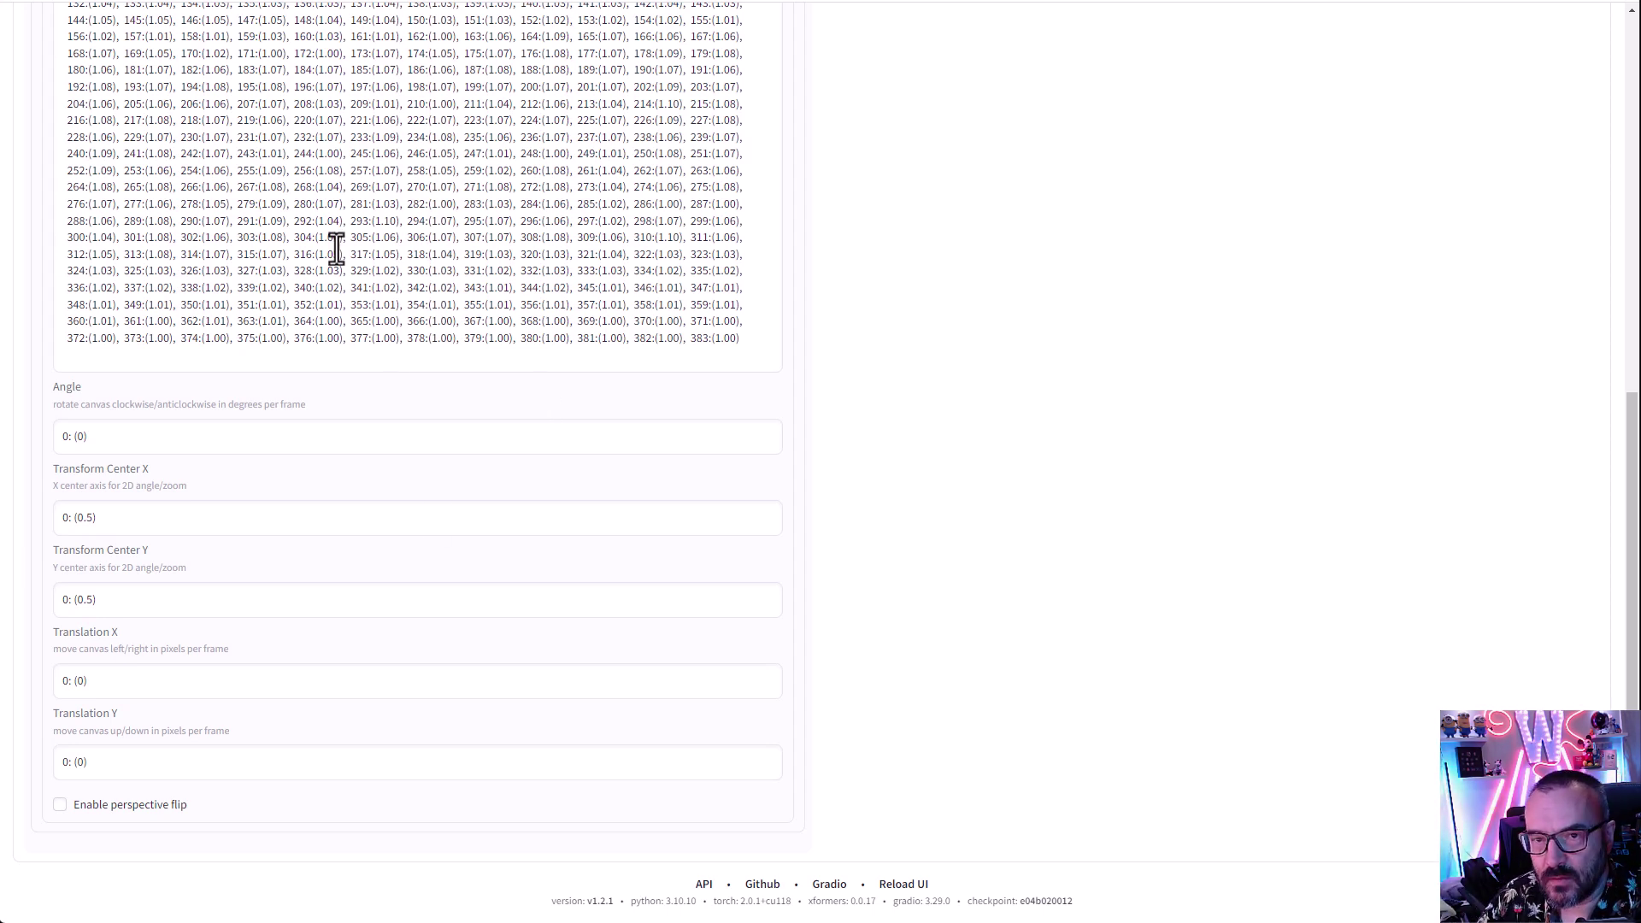
Step: Show Deforum's Noise settings: perlin noise with a 0: (0.065) schedule
scroll(228, 238, up, 2)
scroll(875, 483, up, 6)
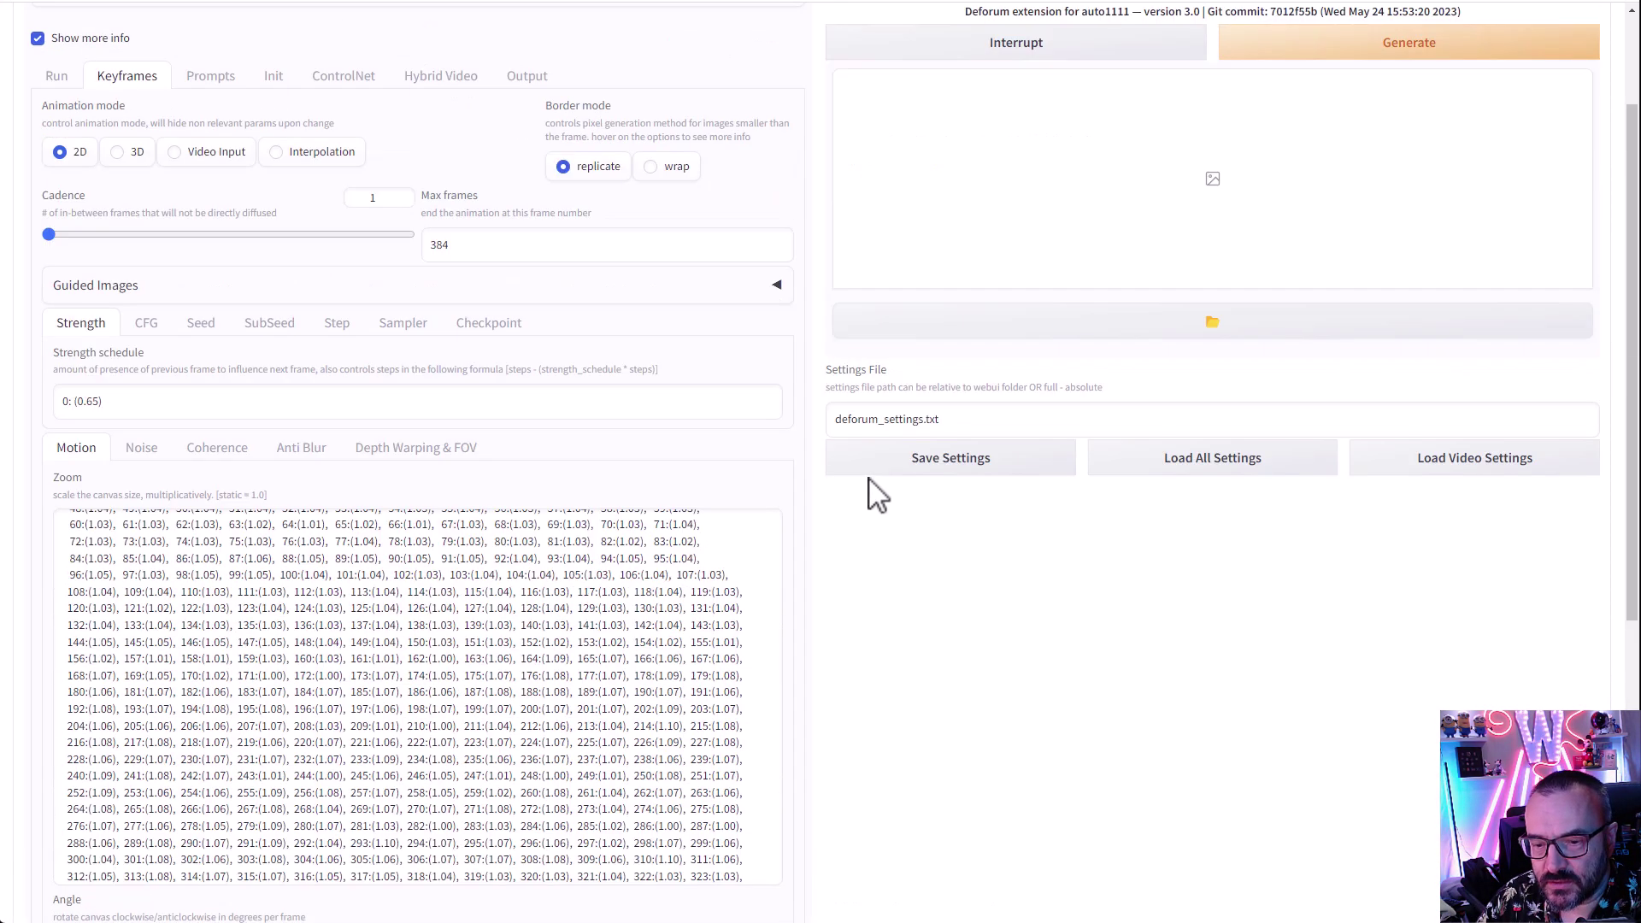
click(142, 448)
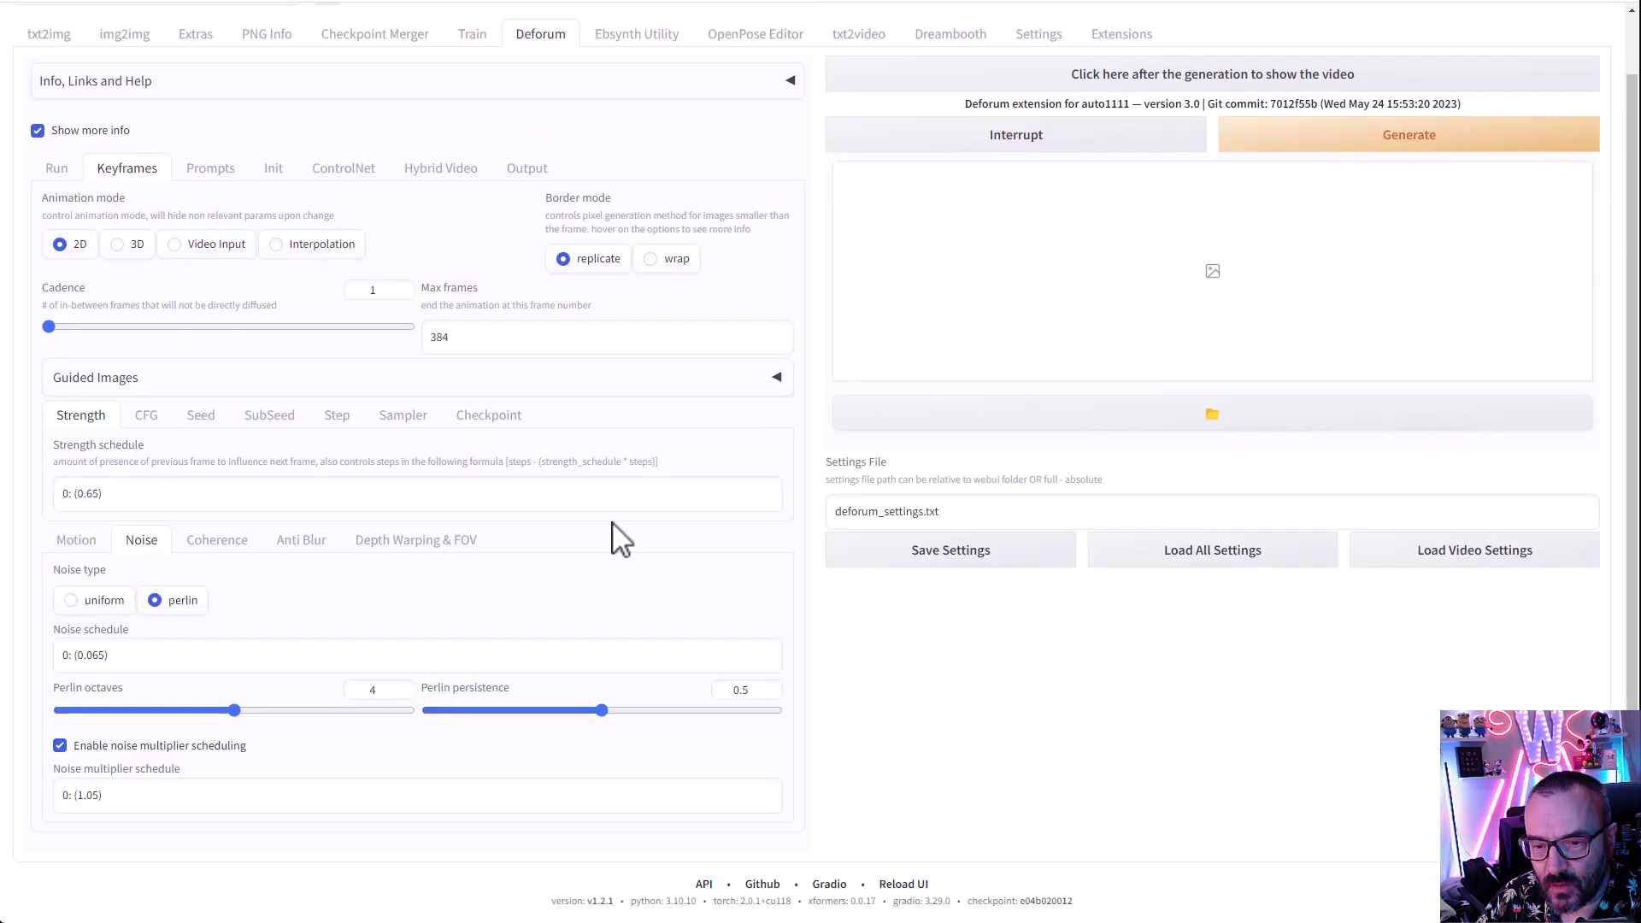
Step: Set Deforum's anti-blur Amount schedule to 0: (0.1), 5:(0.3), 10:(0.5)
click(218, 542)
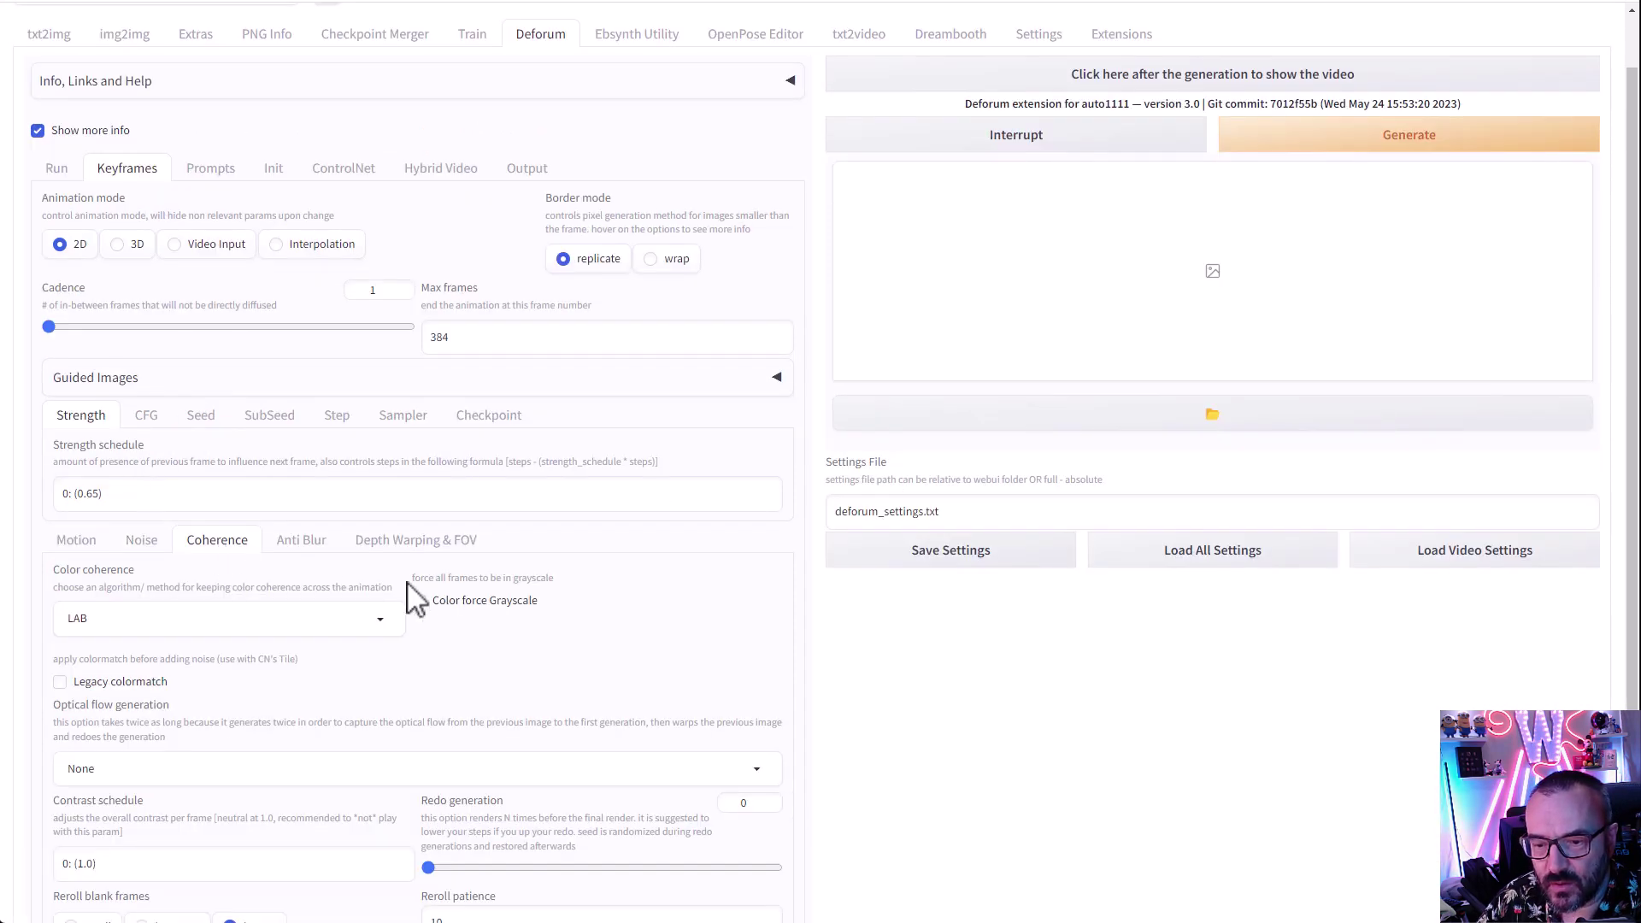
click(306, 541)
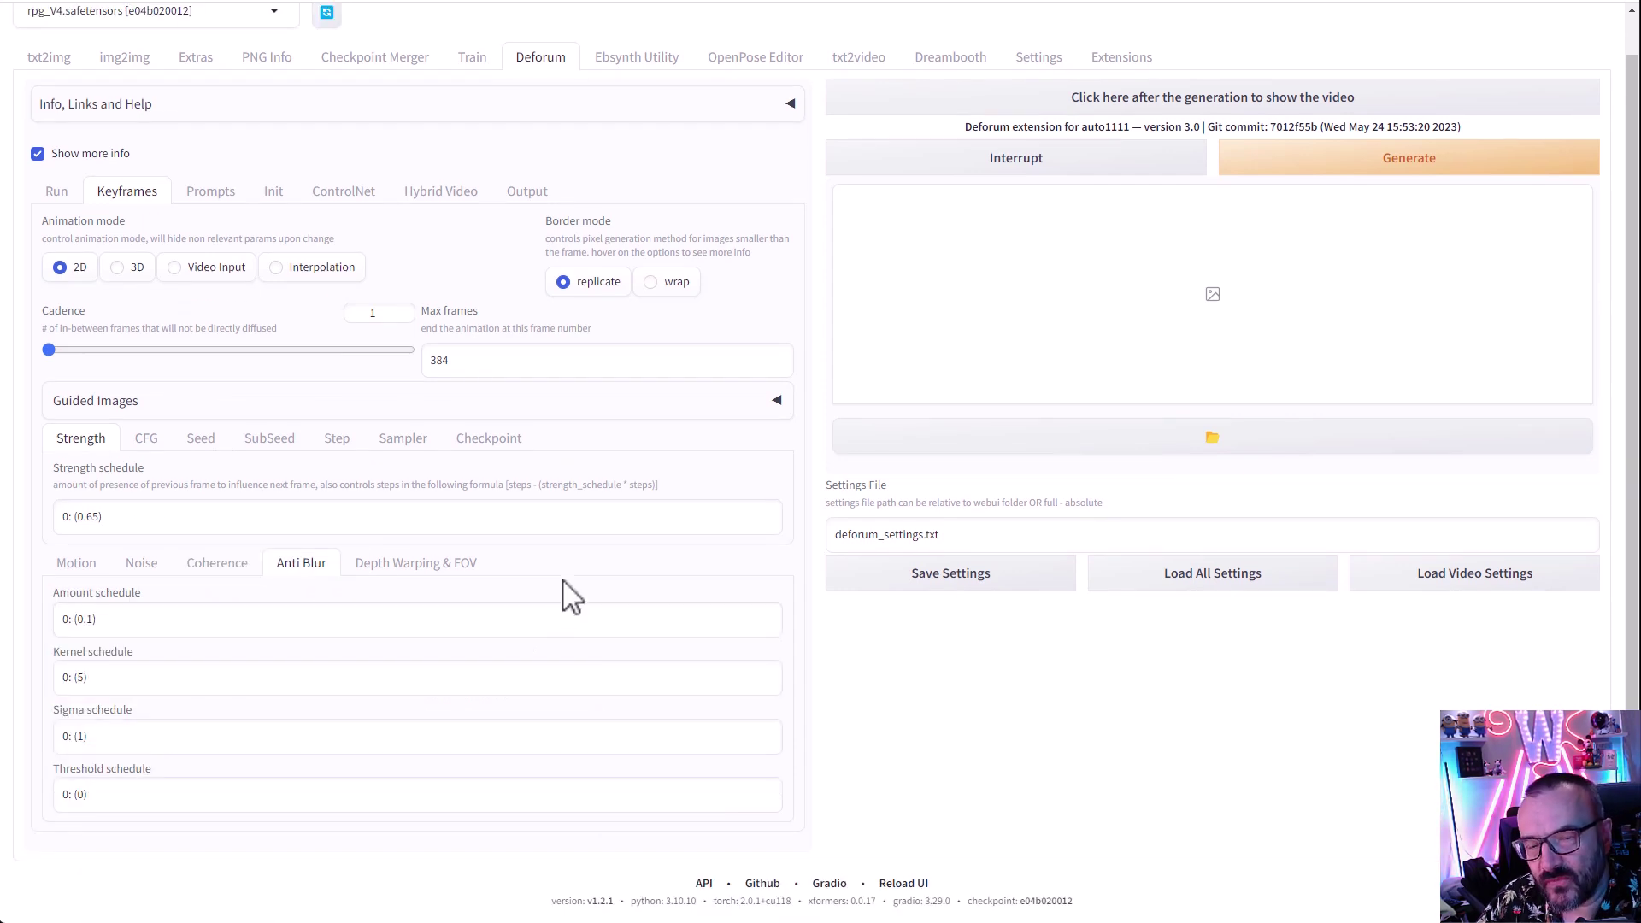
click(162, 629)
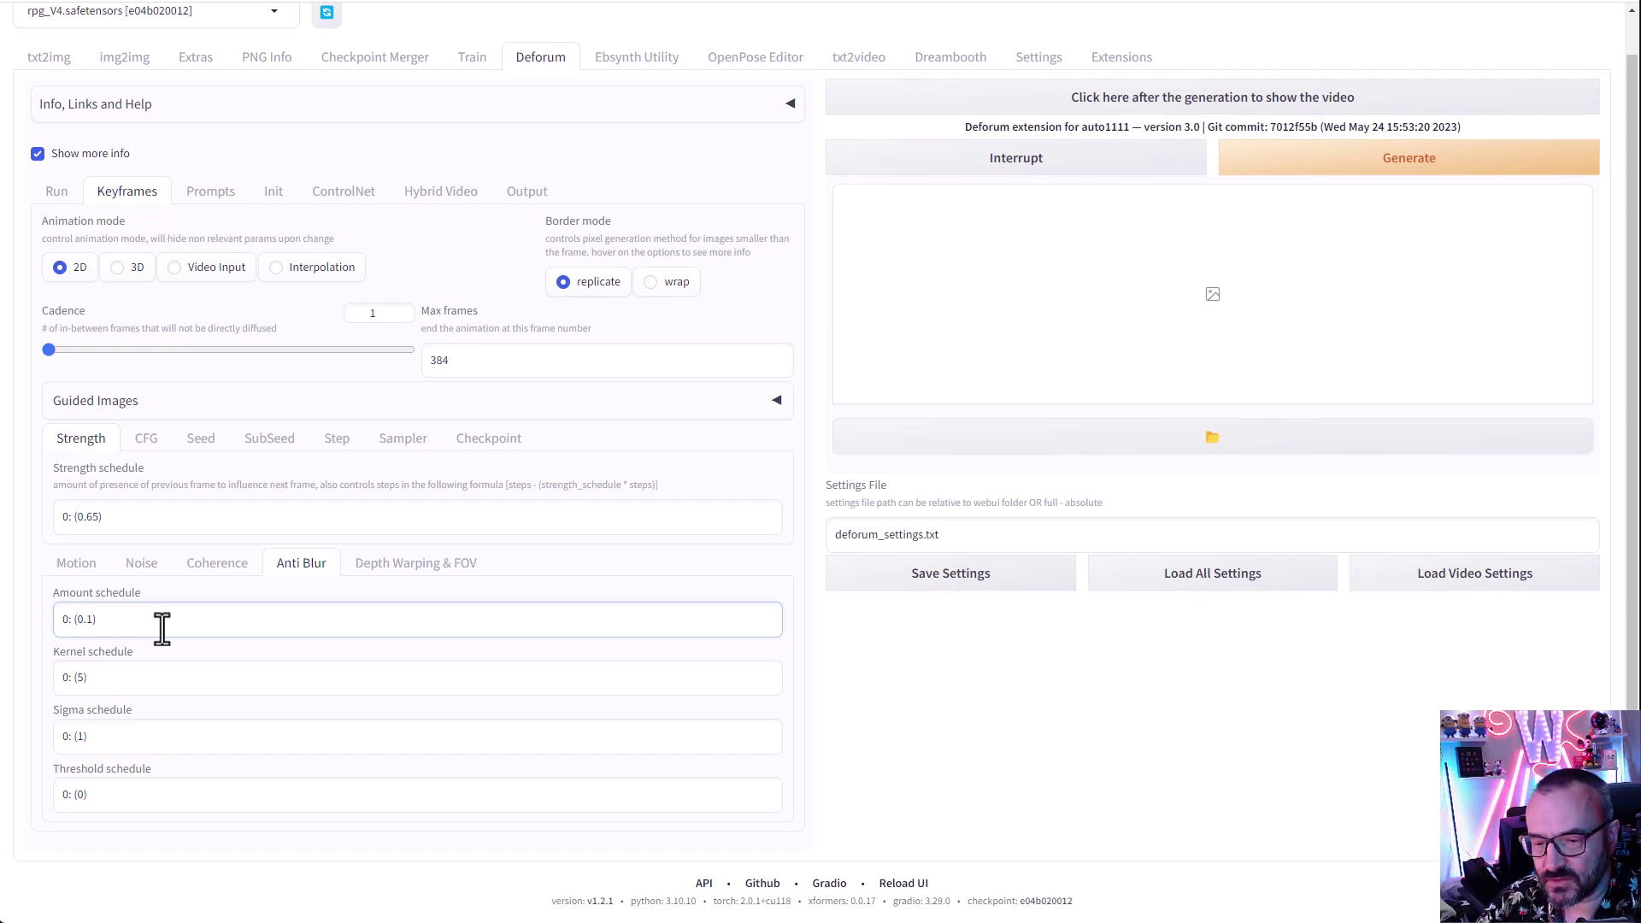
text(,)
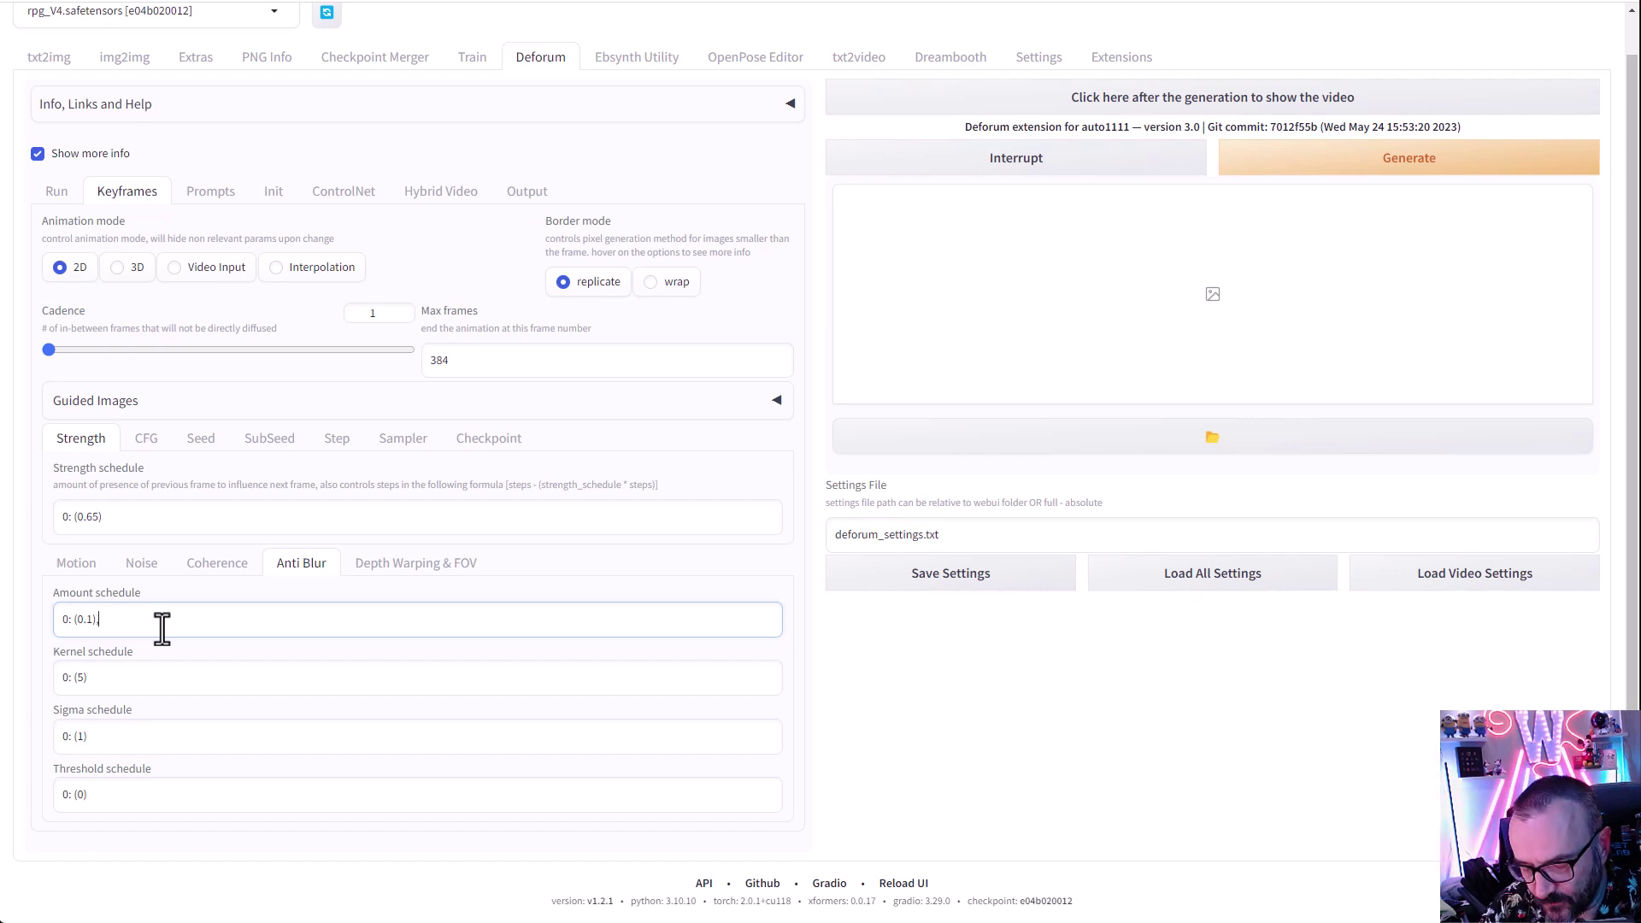
text( 5)
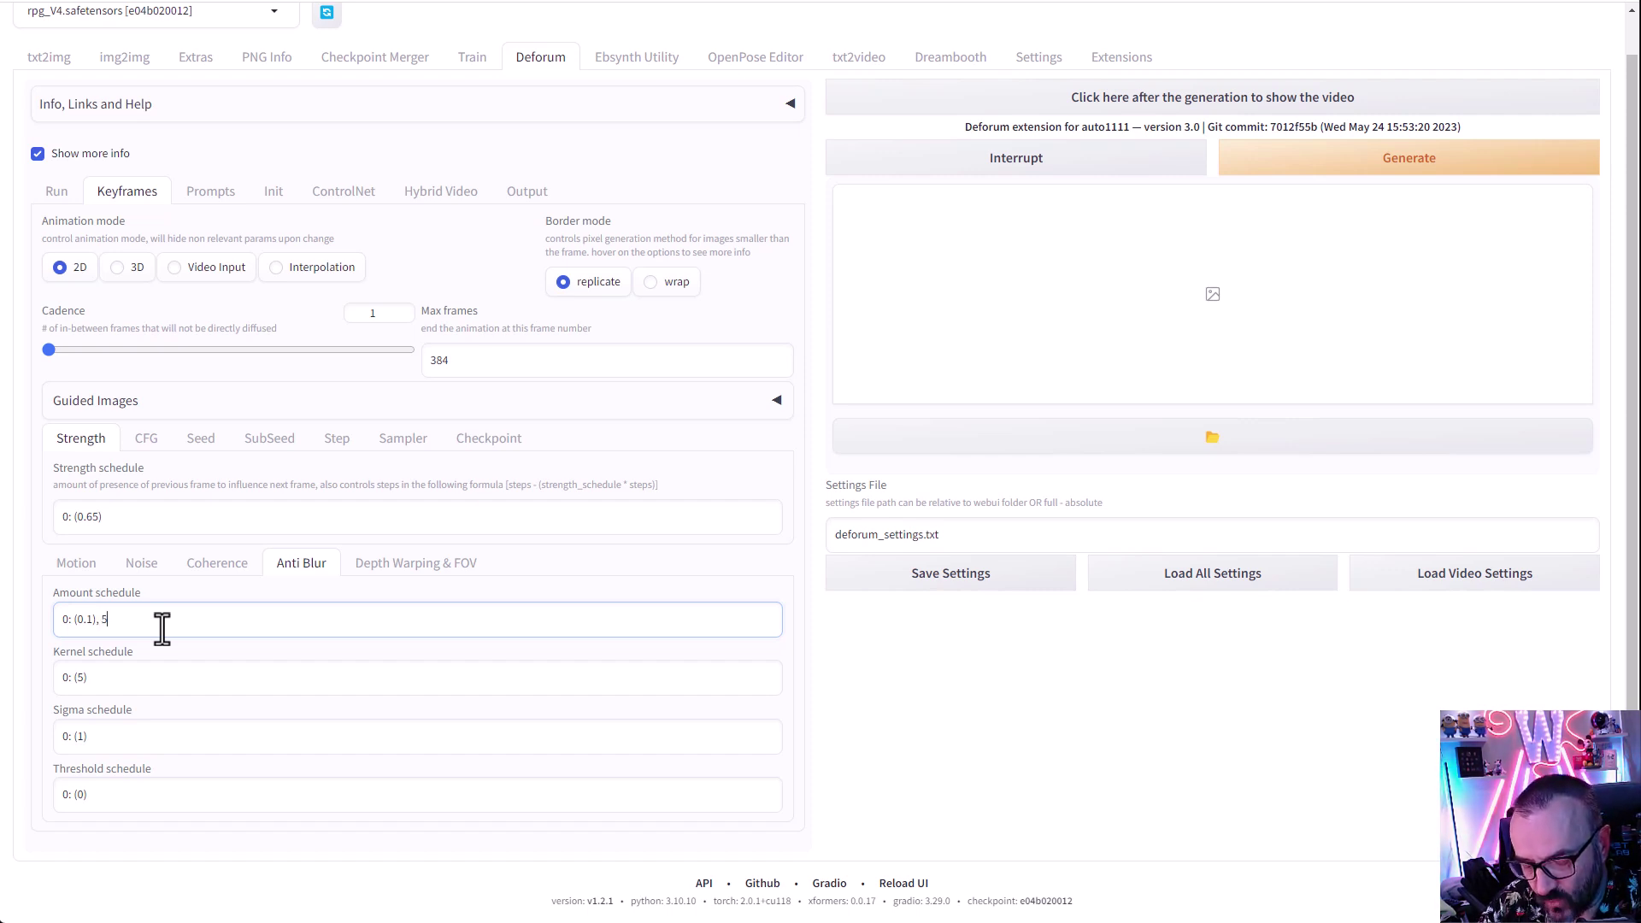
text(:()
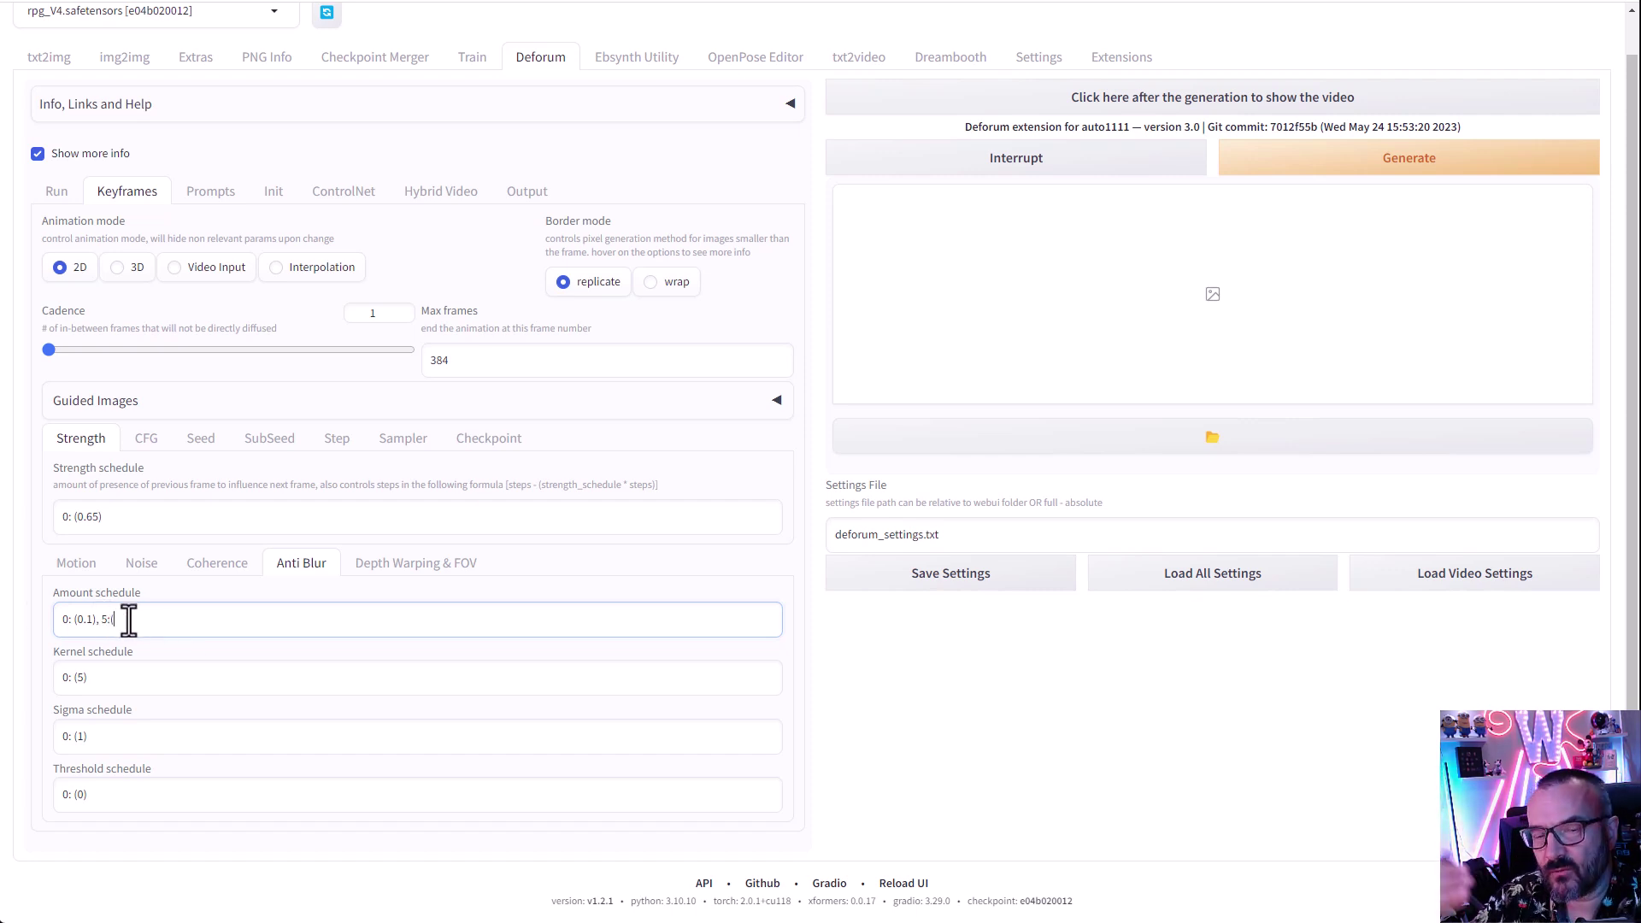
text(0.3)
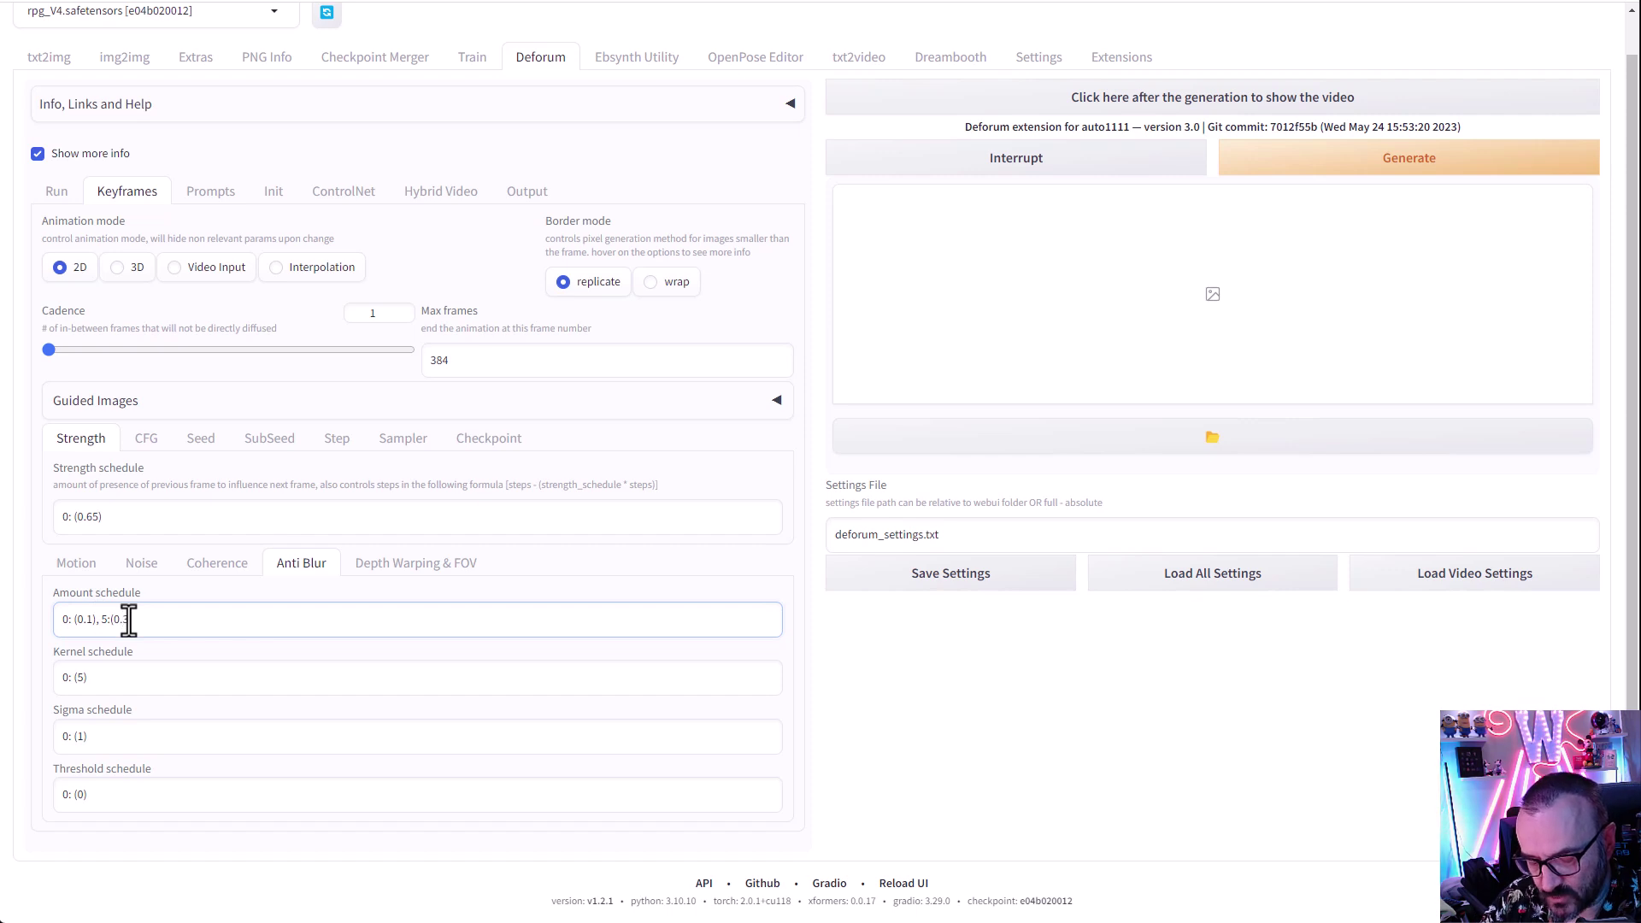
text())
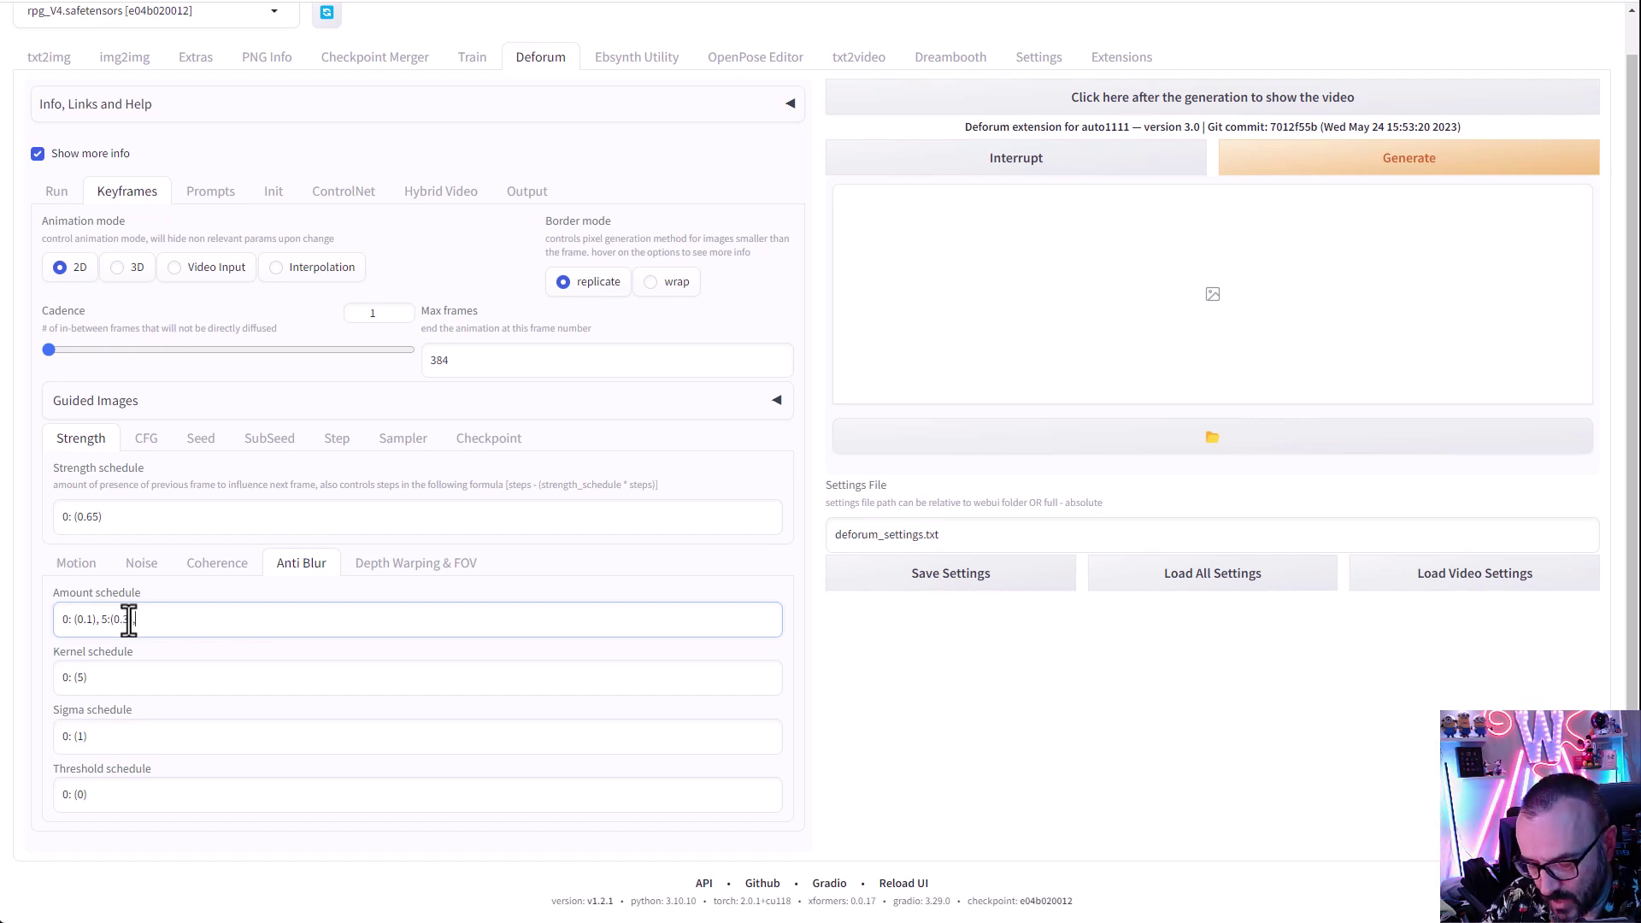
text(,10:()
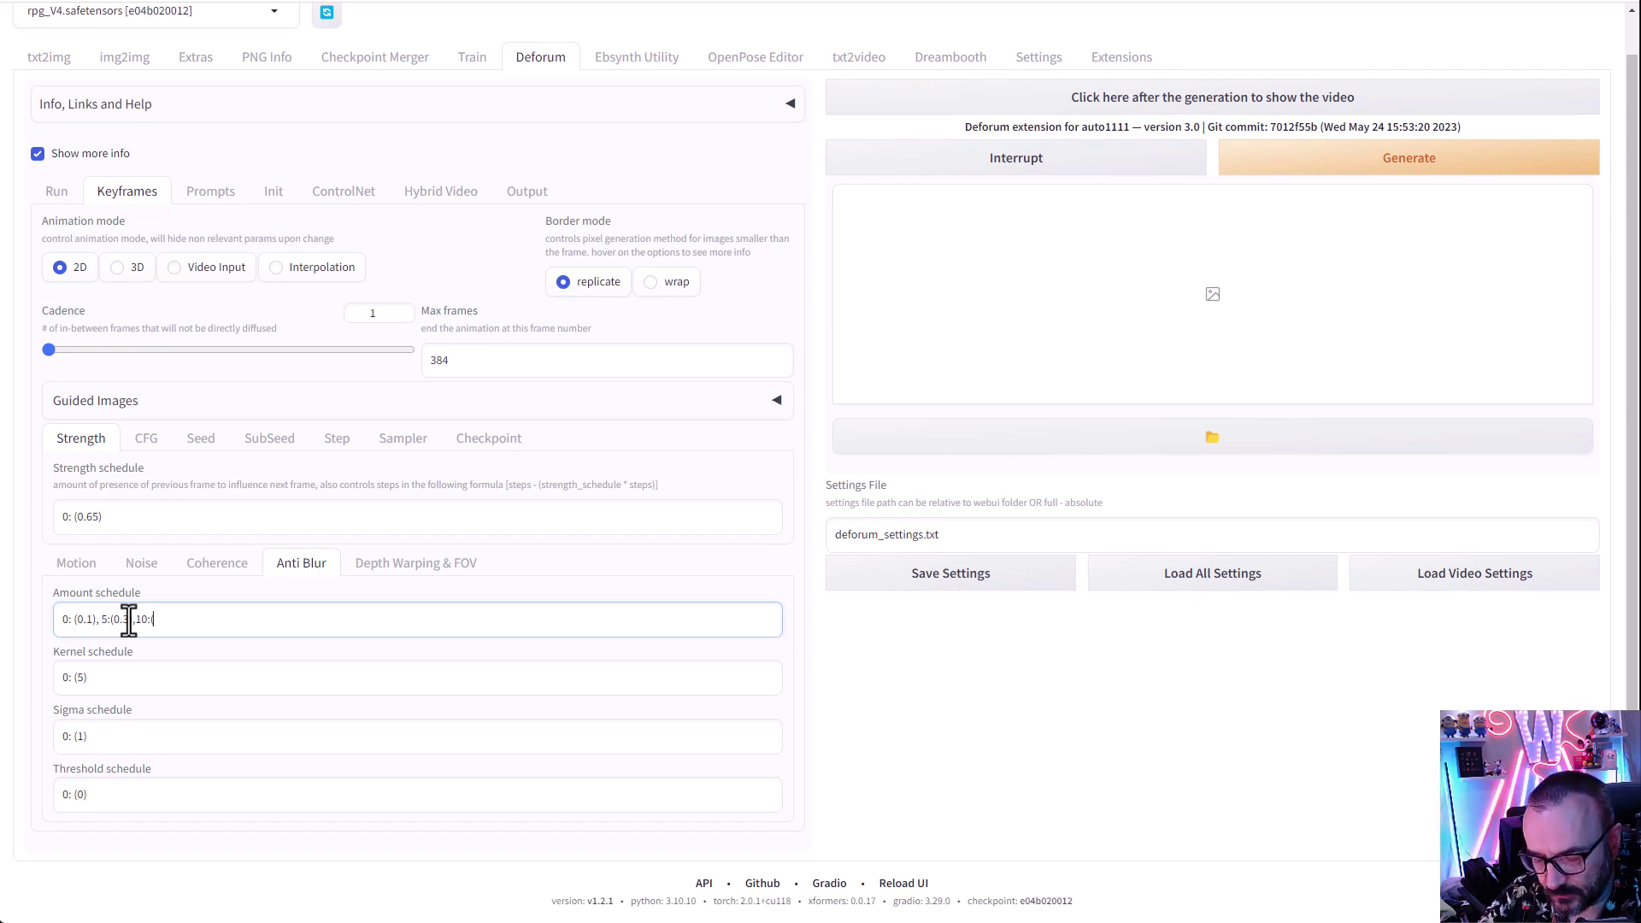
text(0.)
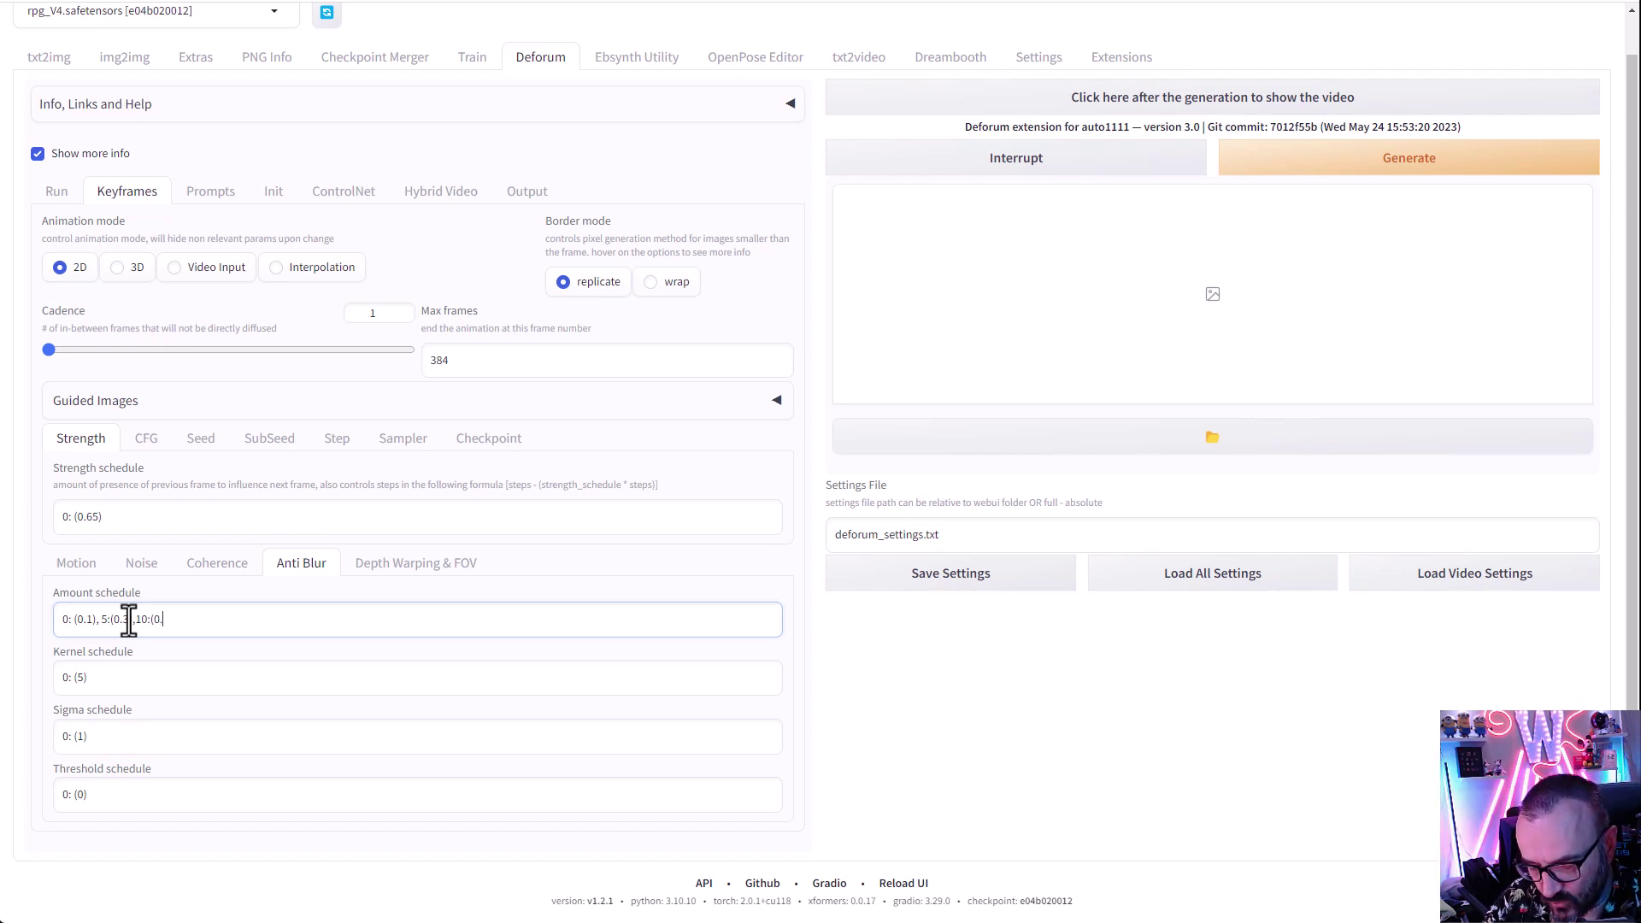
text(5)
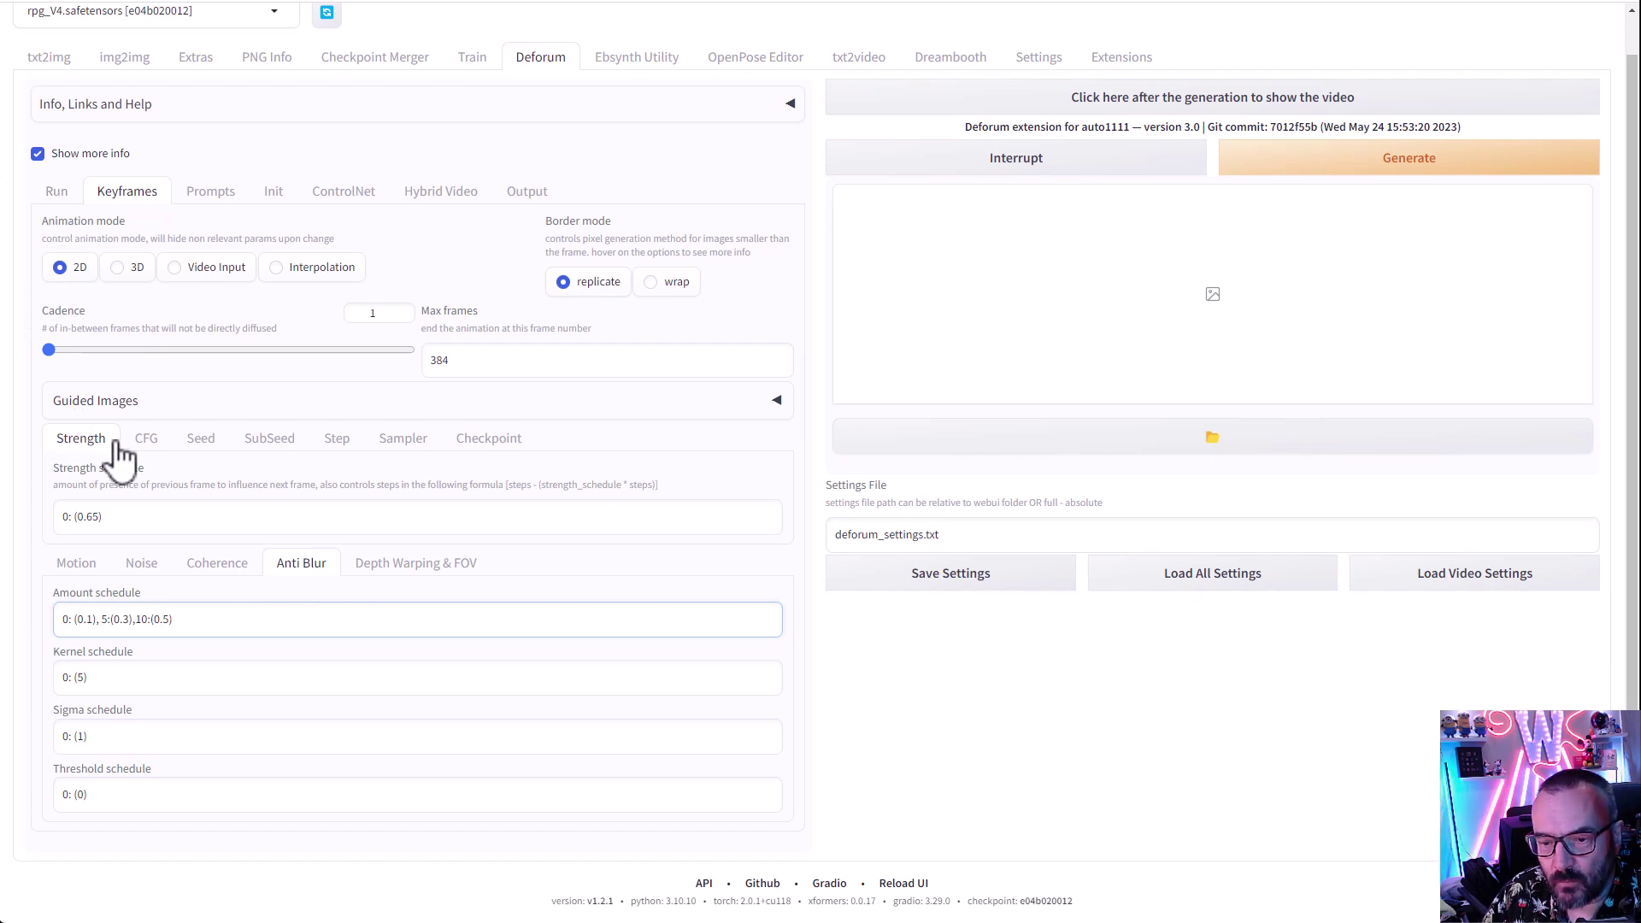
Step: After checking the Zoom schedule's last frame, append 363:(0.2) to the anti-blur Amount schedule
click(79, 566)
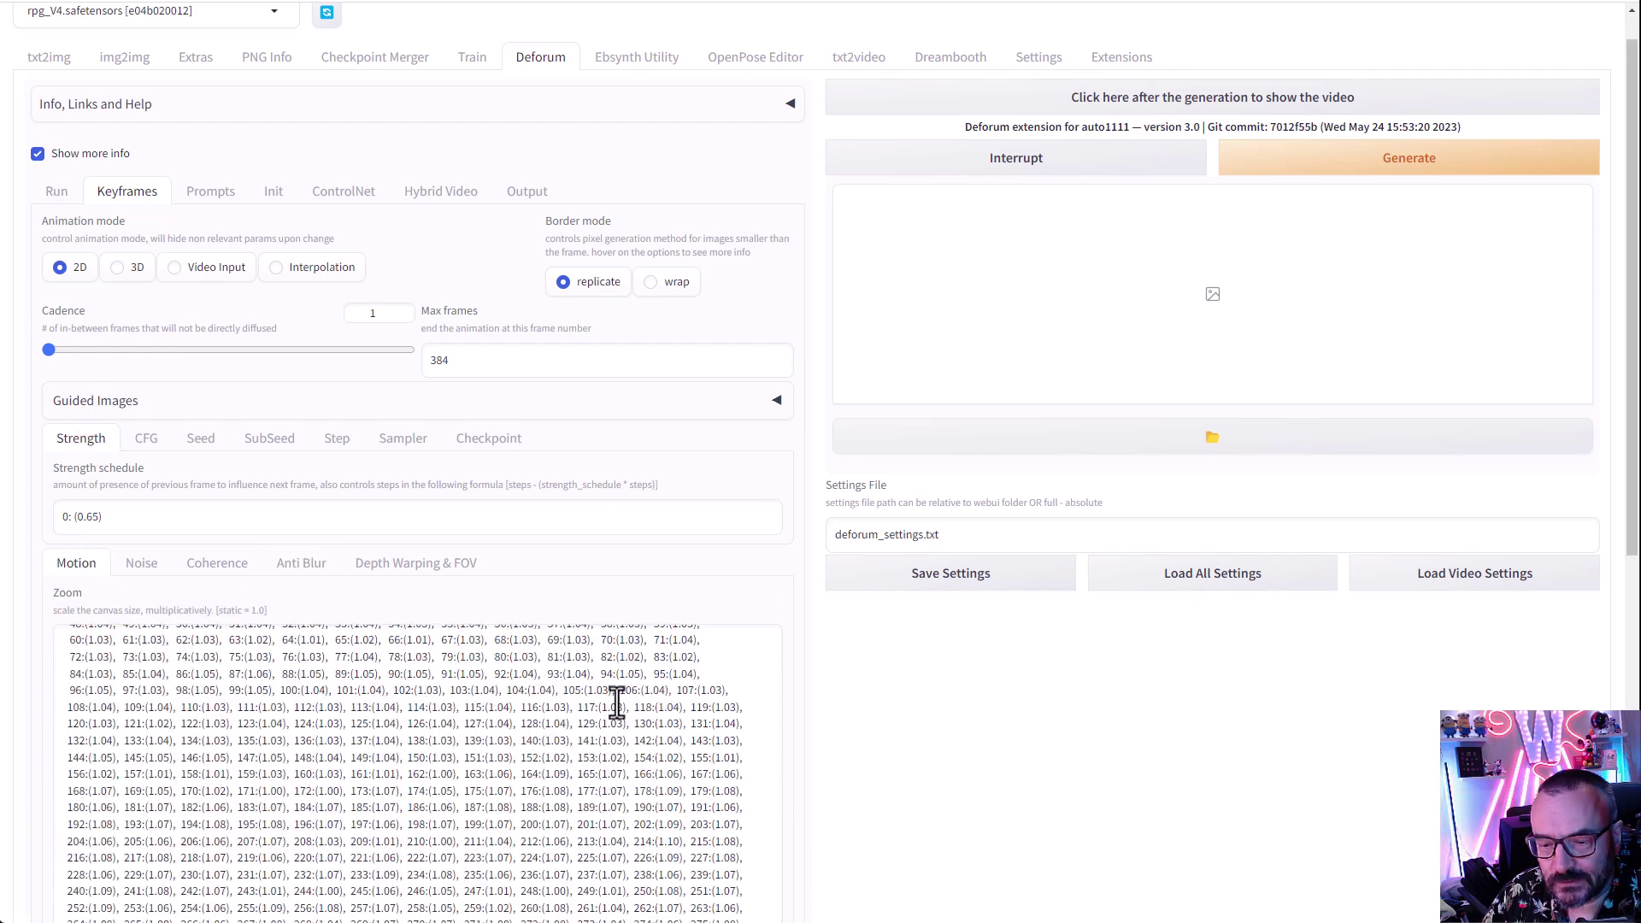
scroll(615, 706, down, 2)
scroll(893, 775, down, 3)
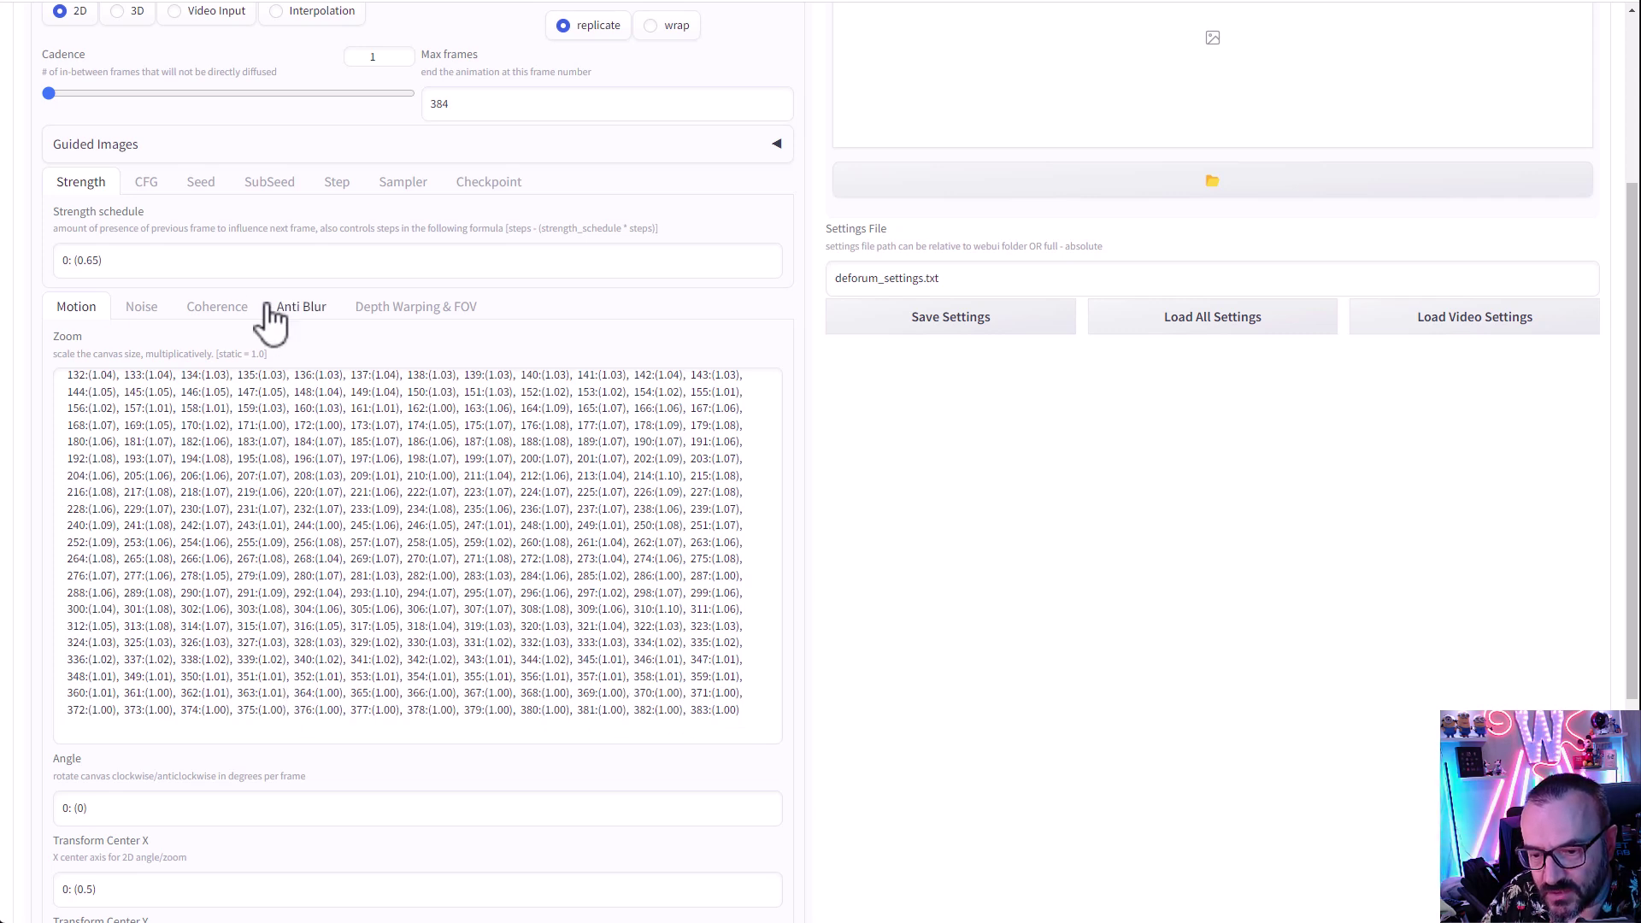
click(312, 309)
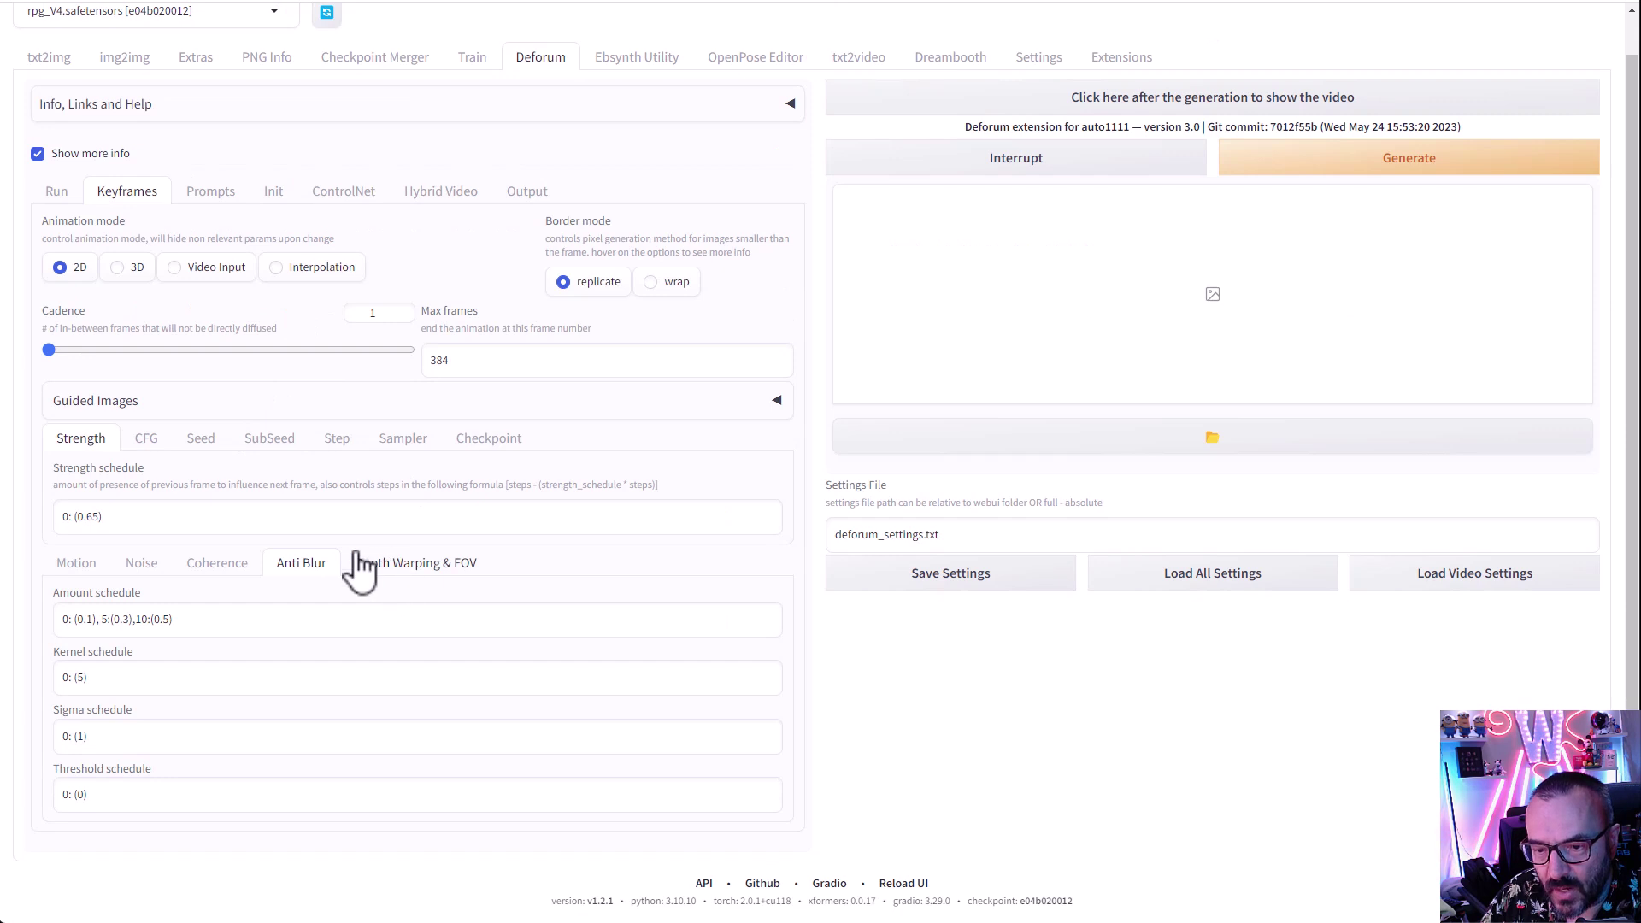
click(228, 618)
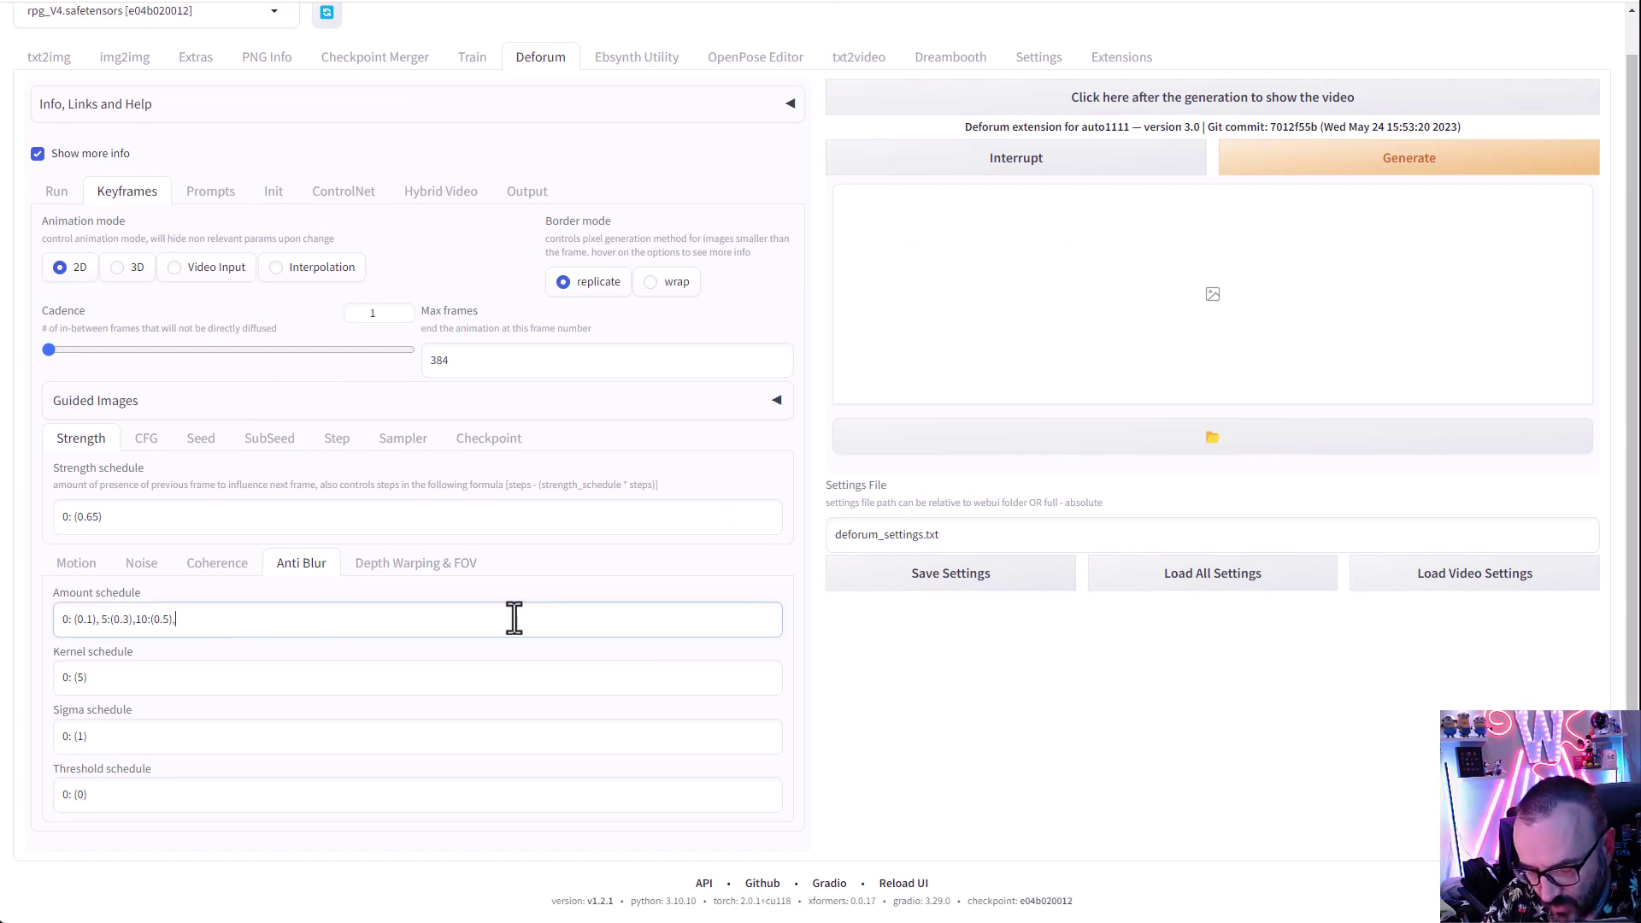
text(3)
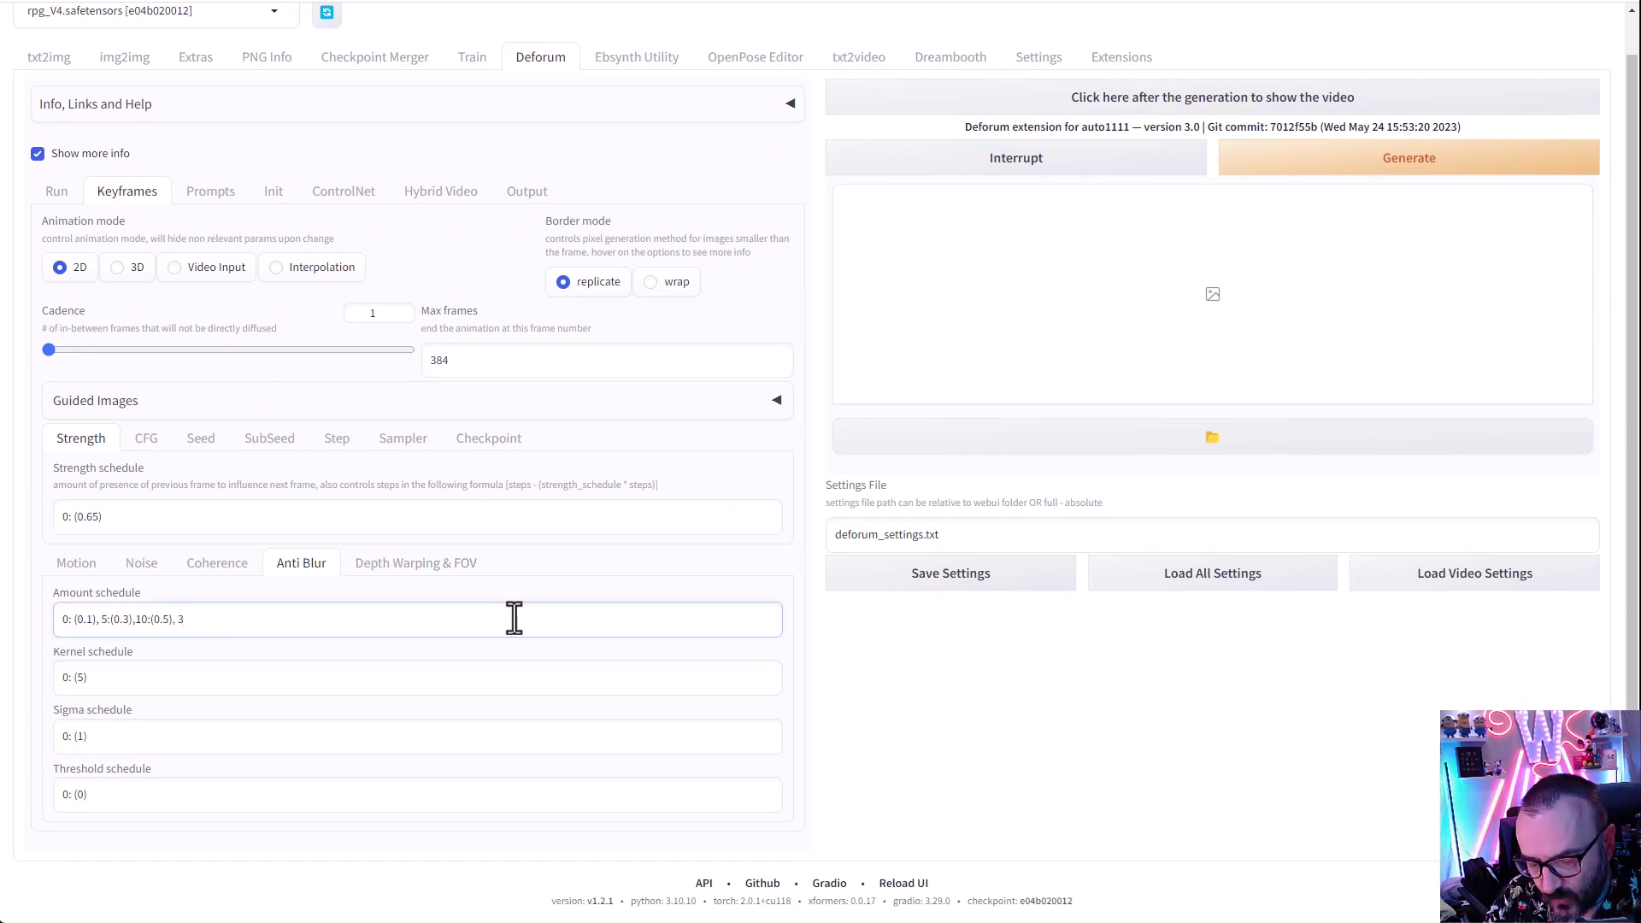
text(6)
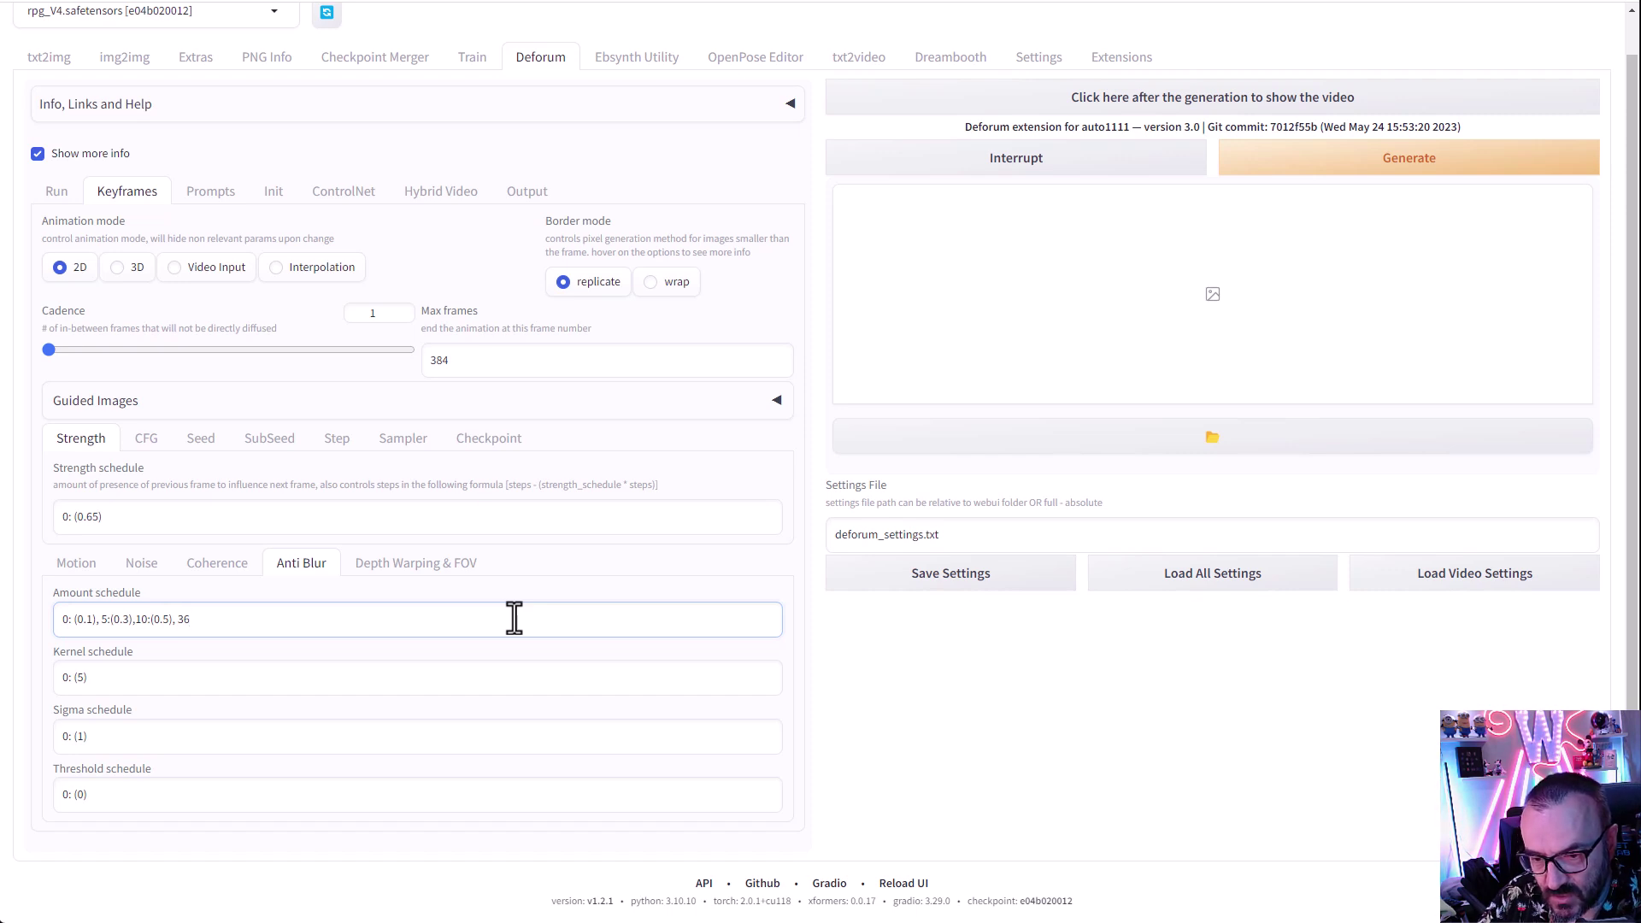
text(3)
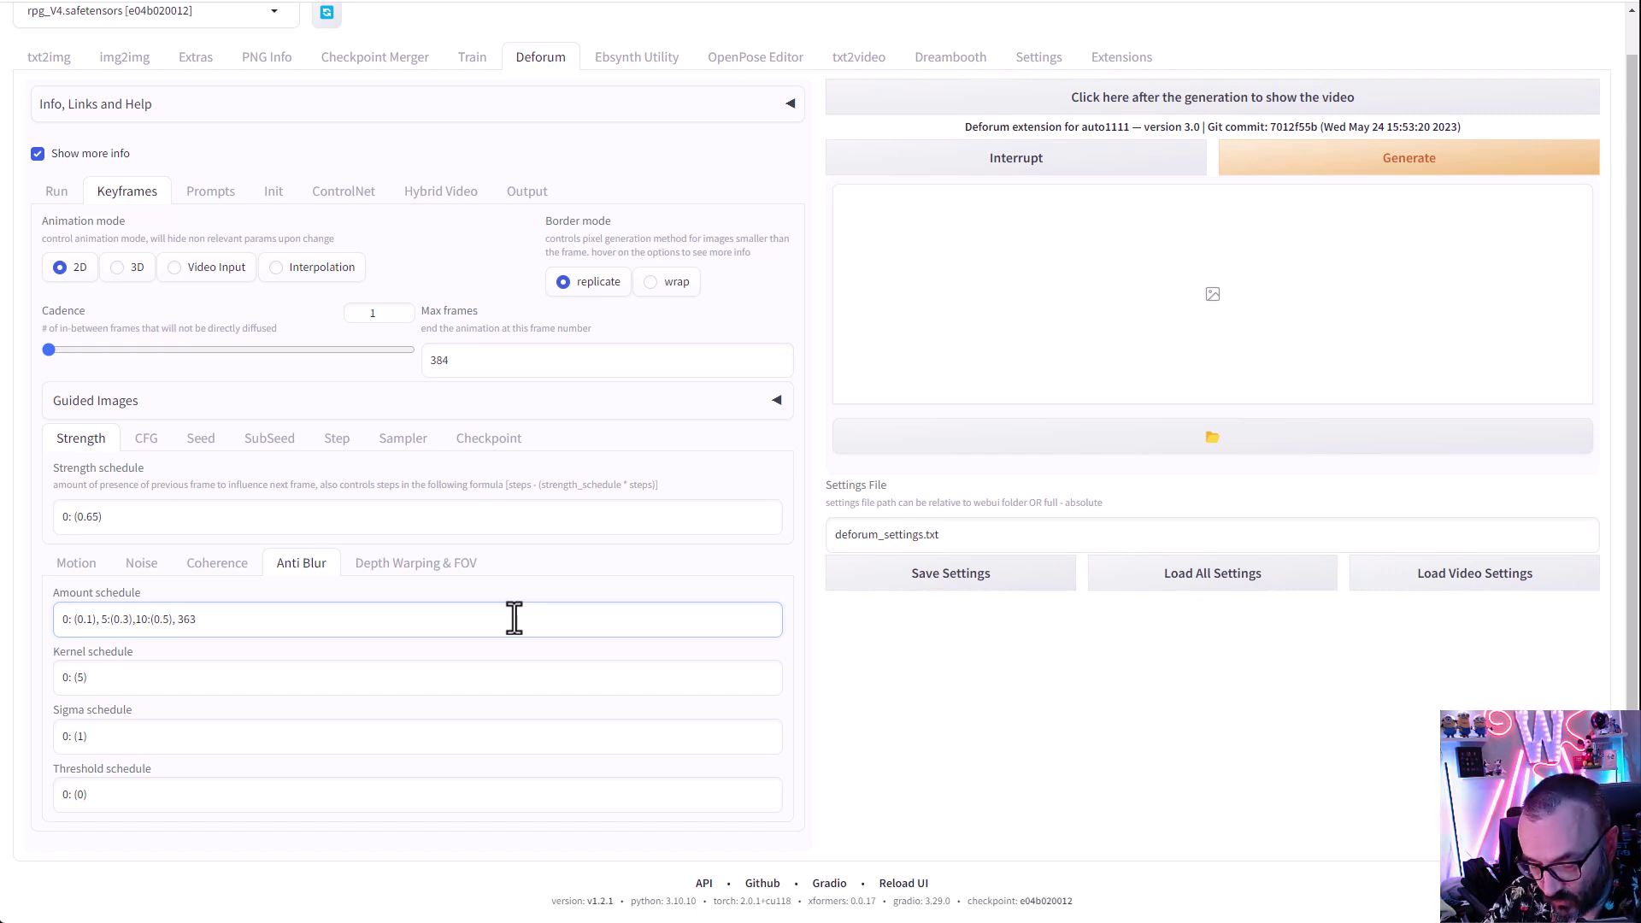
text(:()
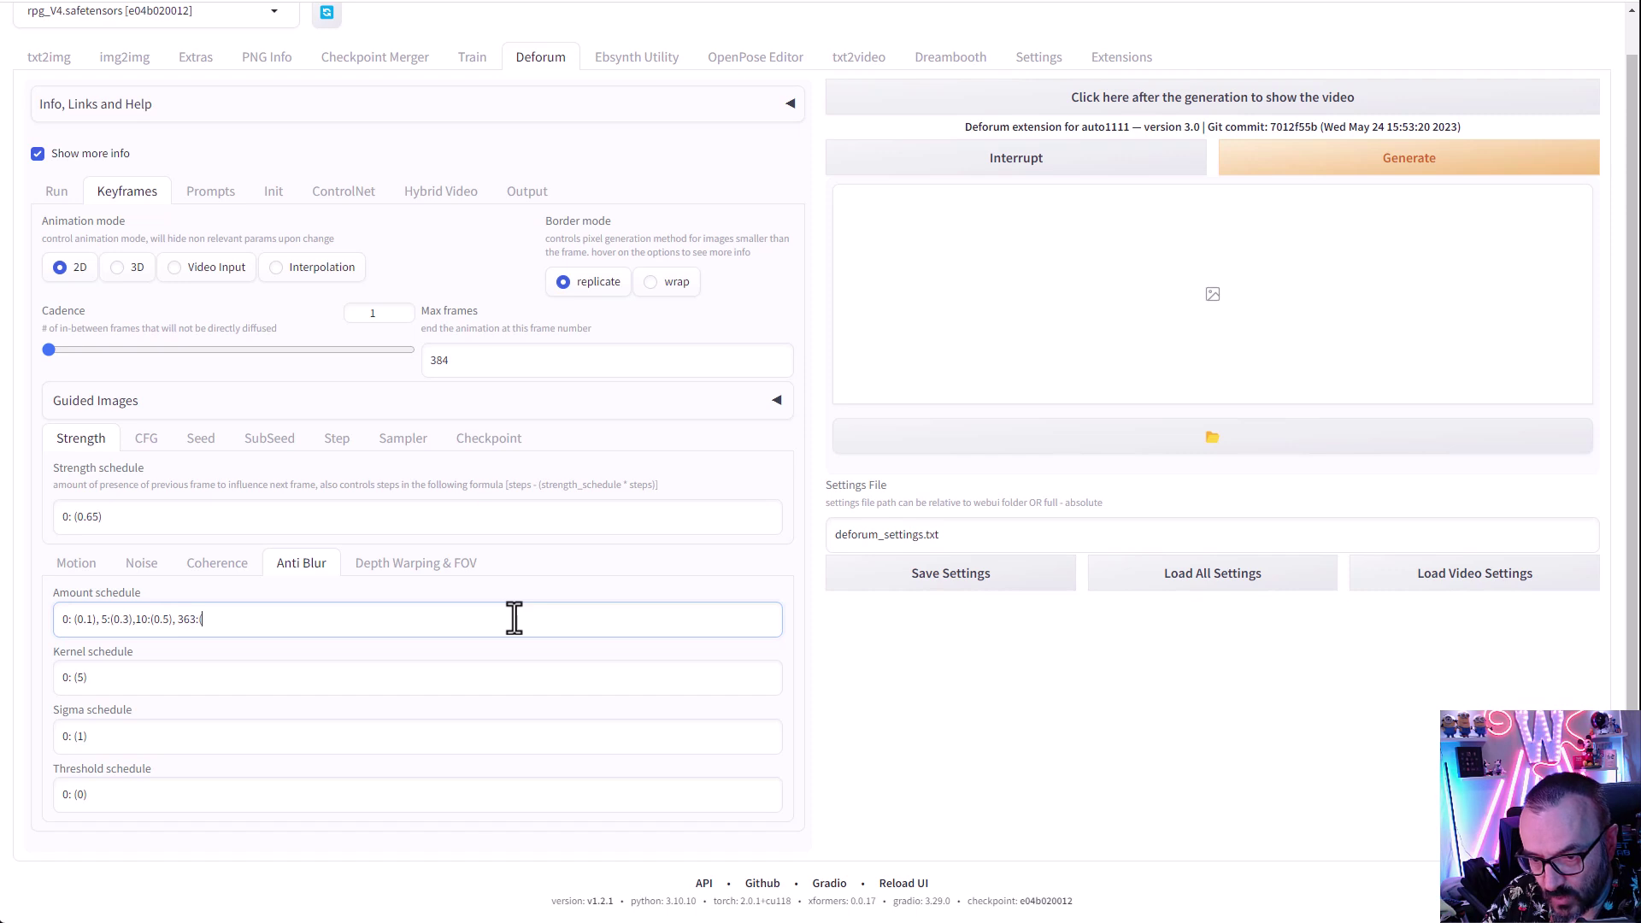
text(0.1)
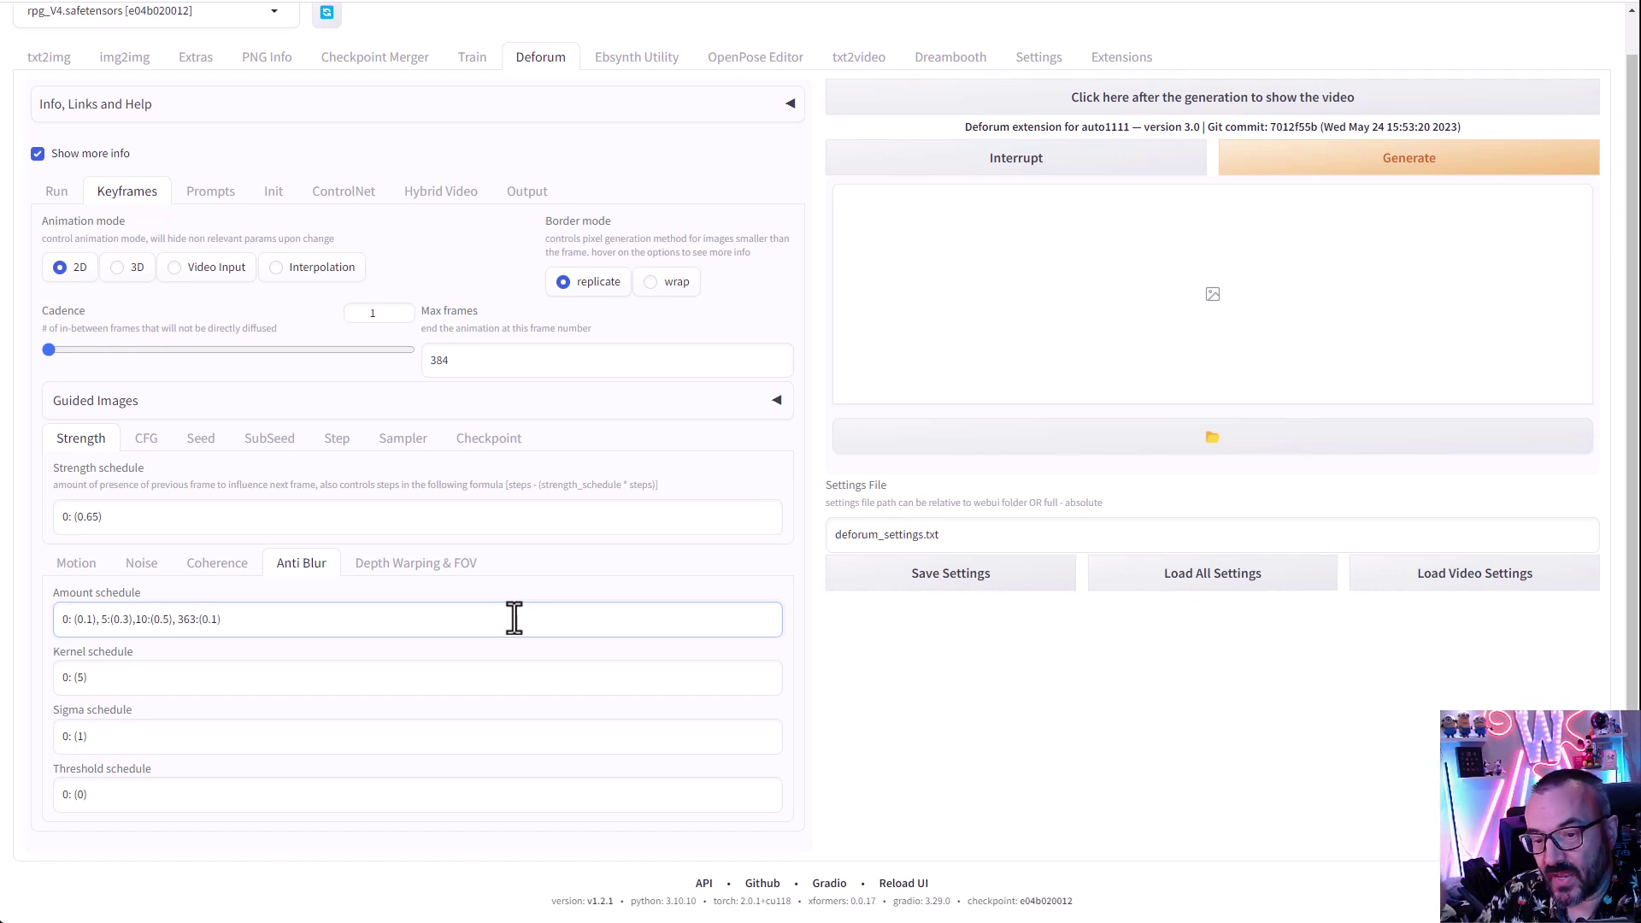
key(BackSpace)
text(2)
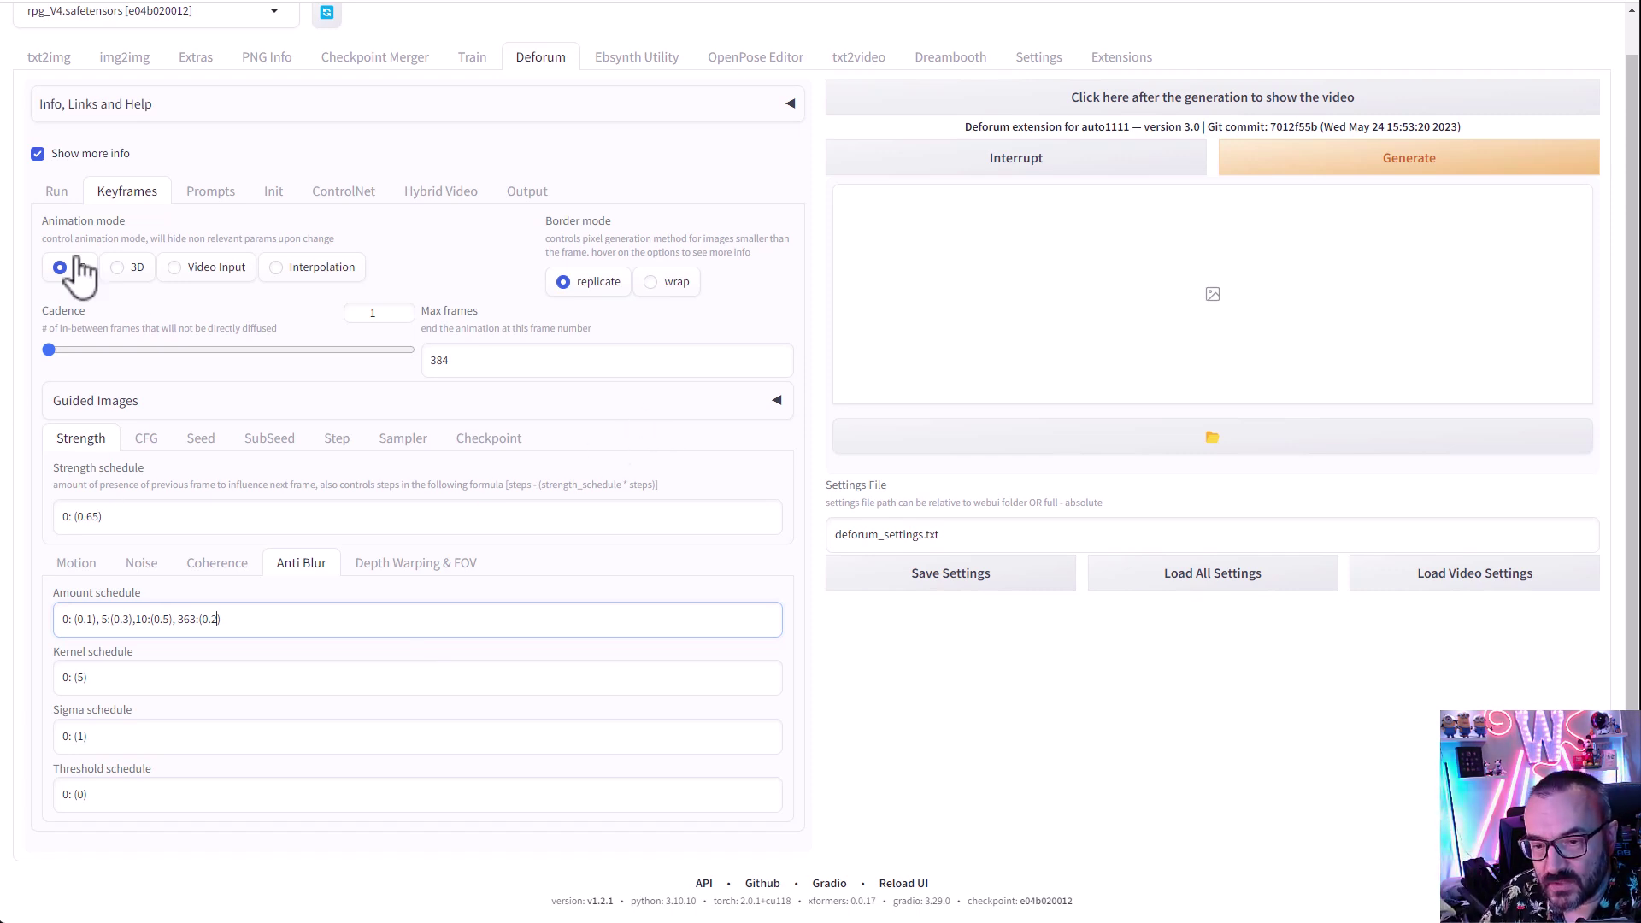
click(153, 442)
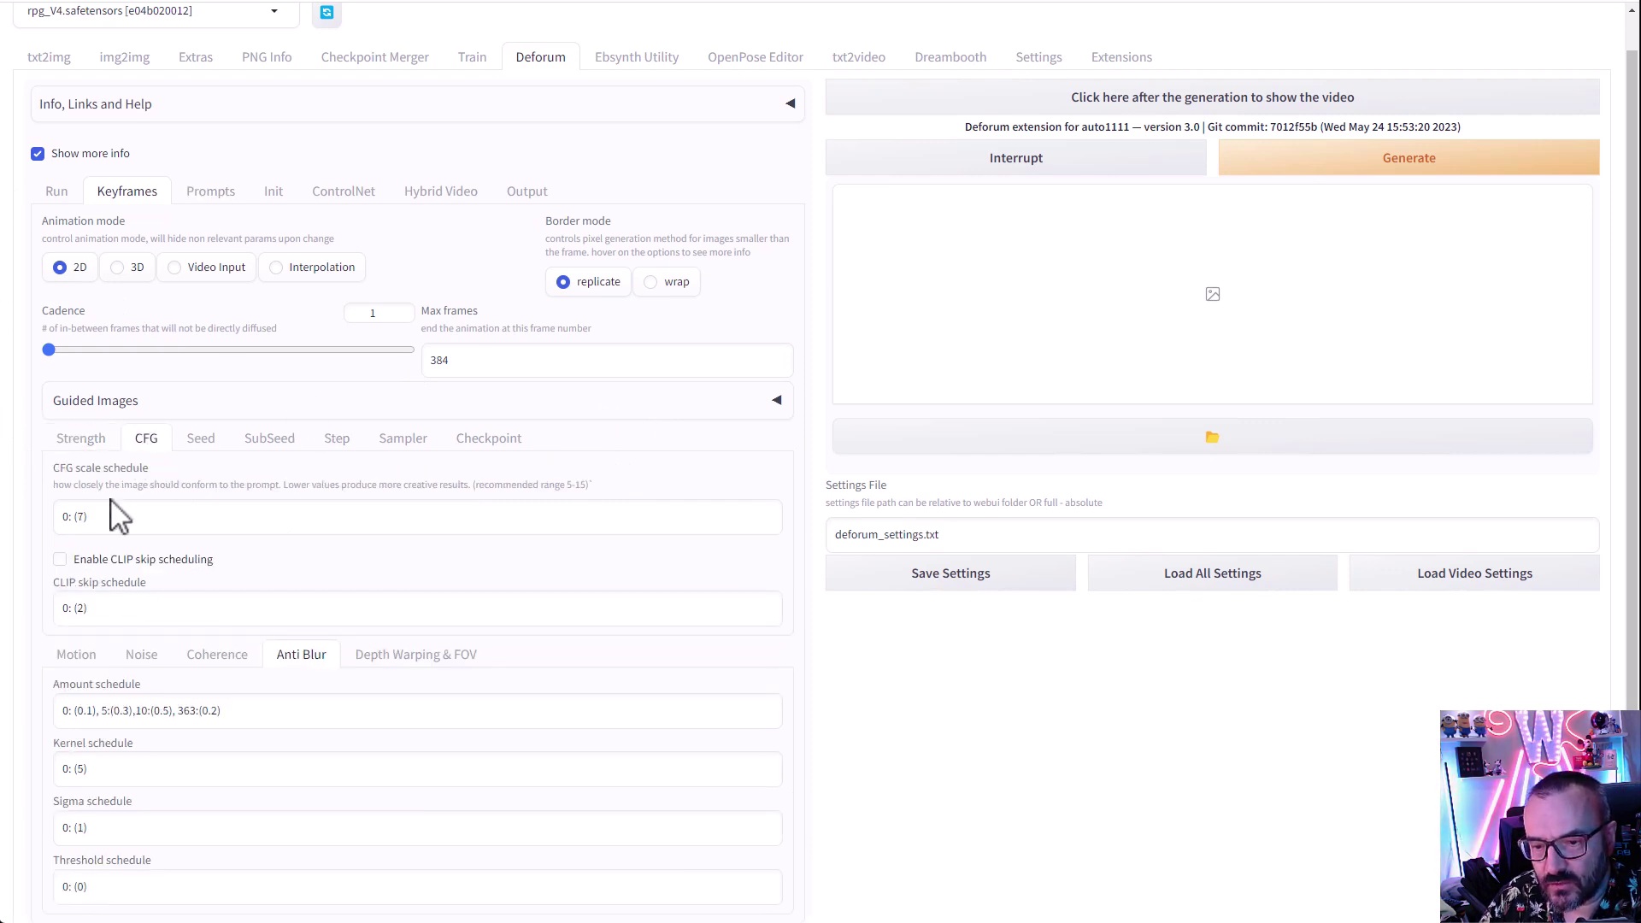
click(196, 441)
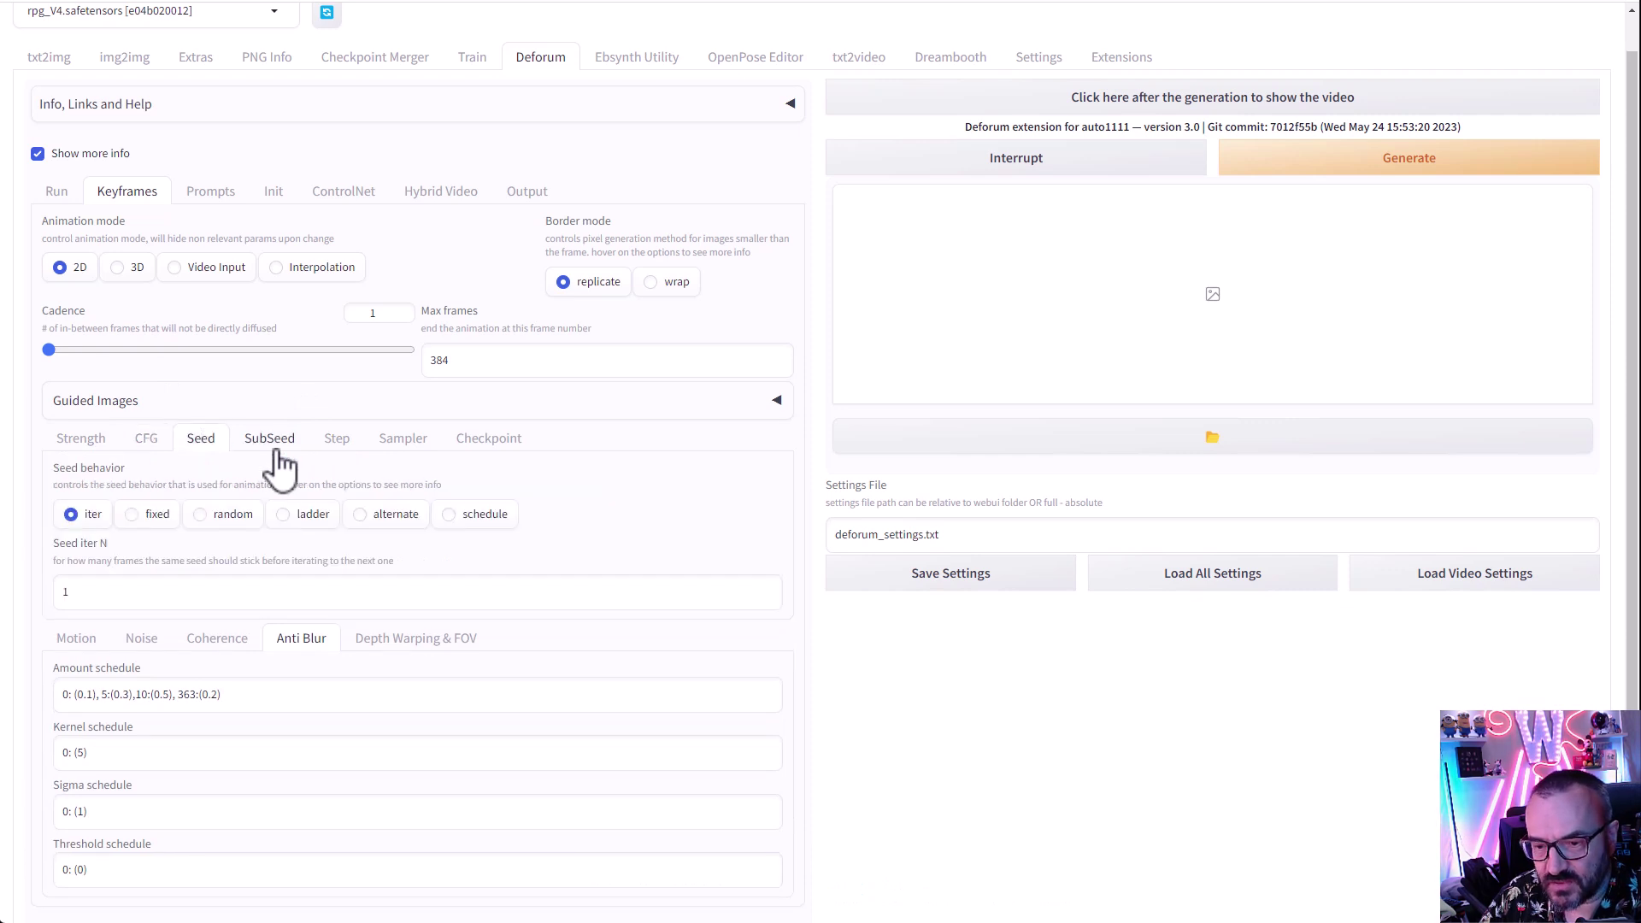
click(289, 451)
click(333, 446)
click(406, 445)
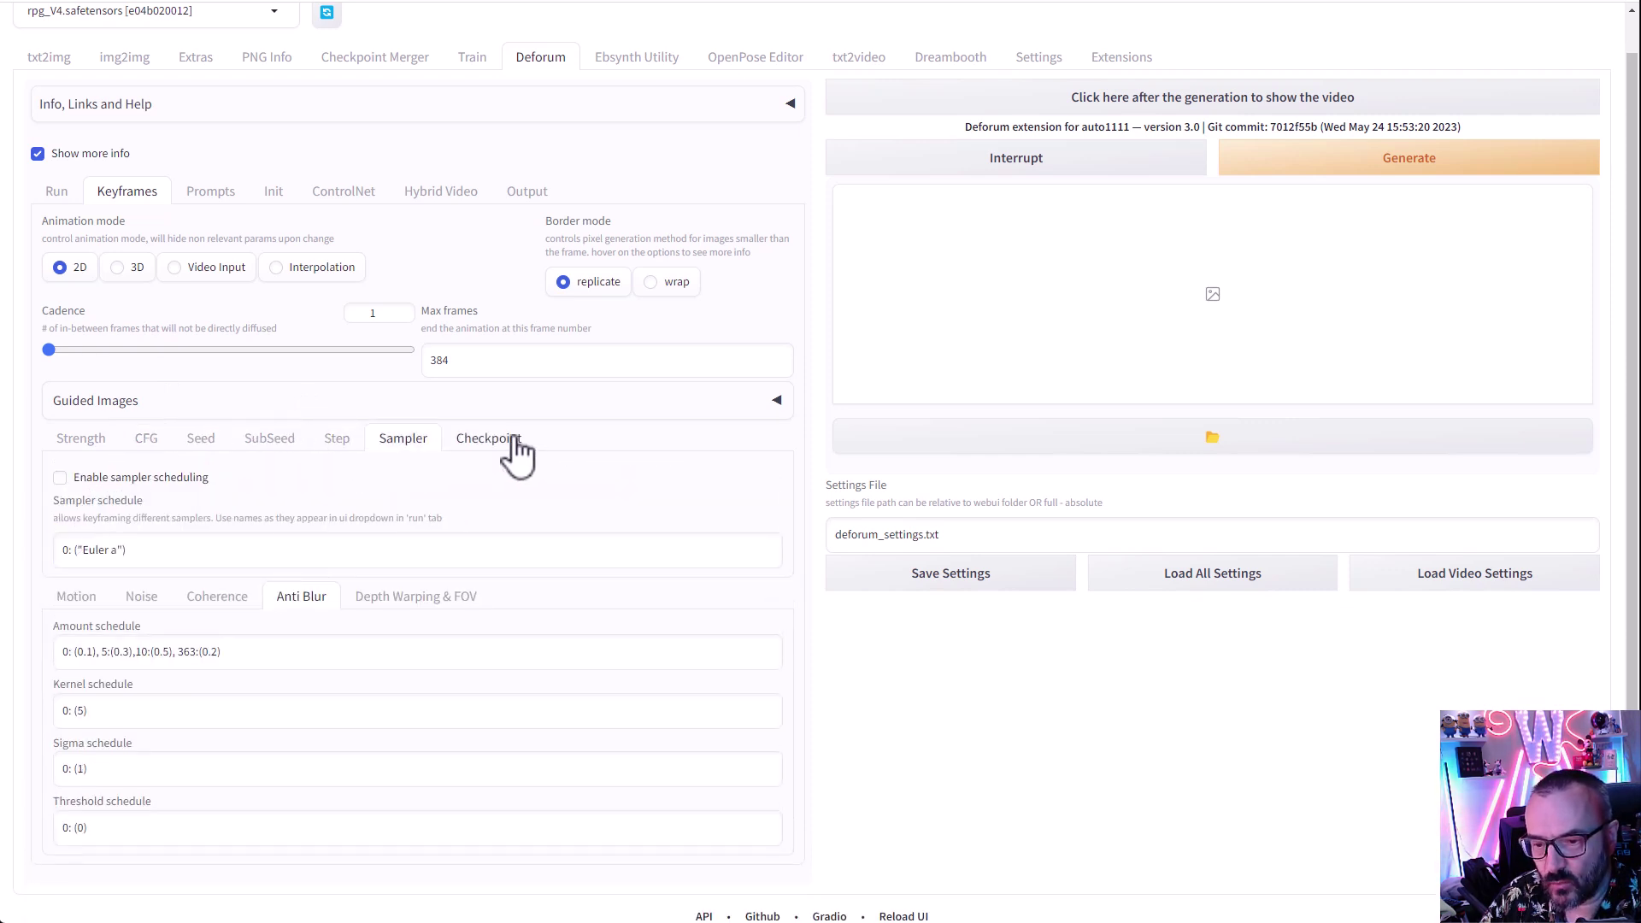
click(500, 442)
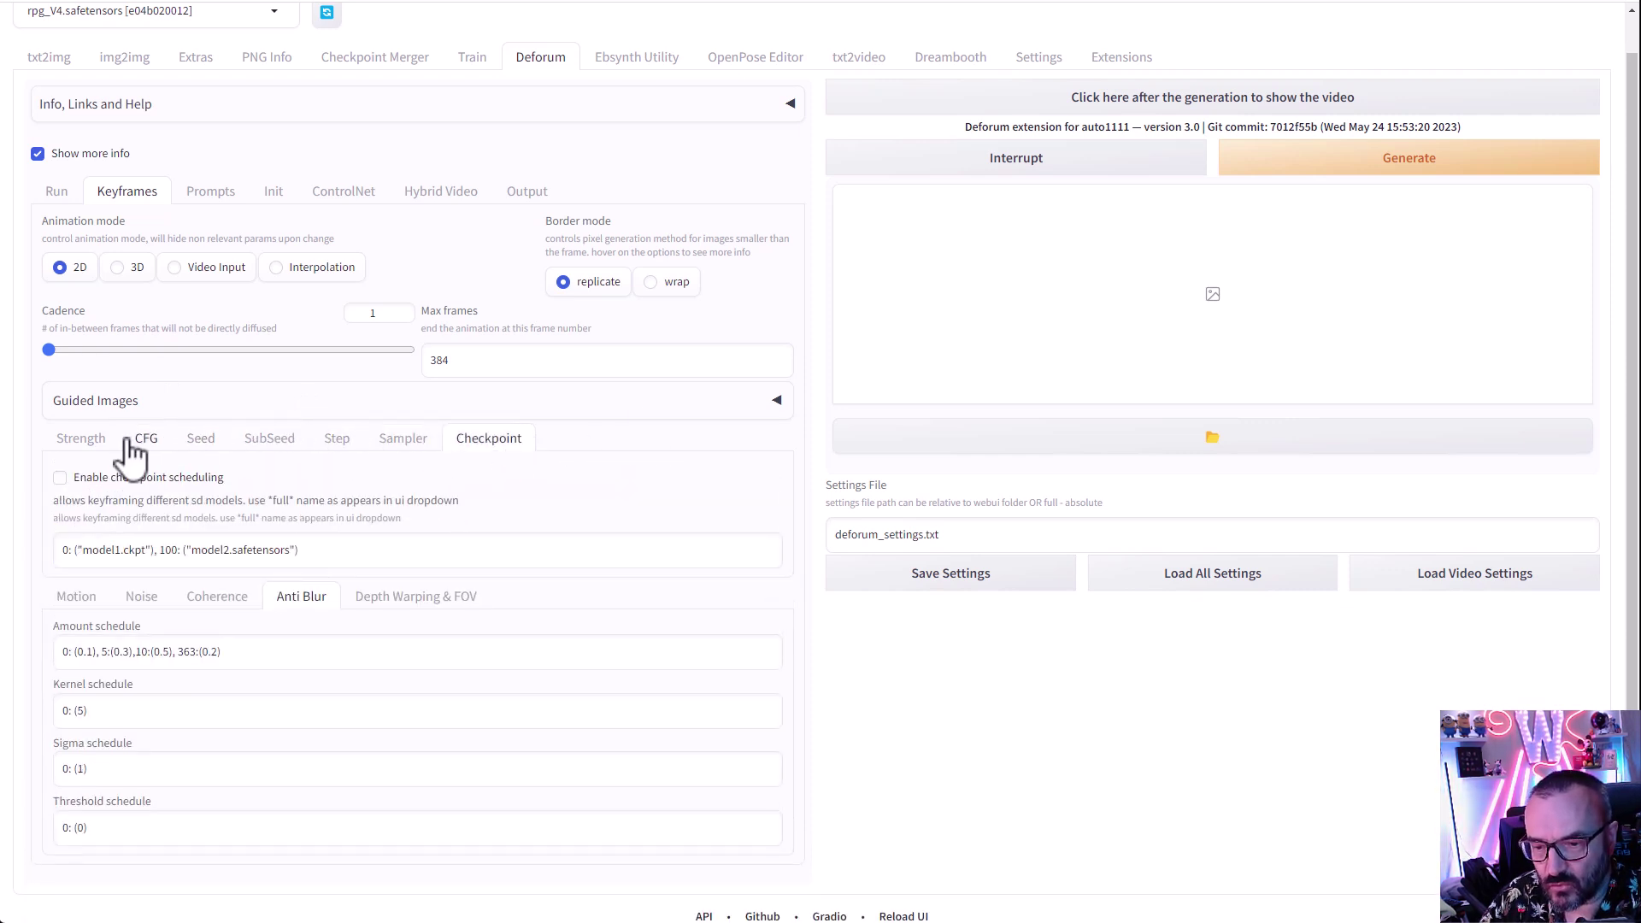
click(64, 448)
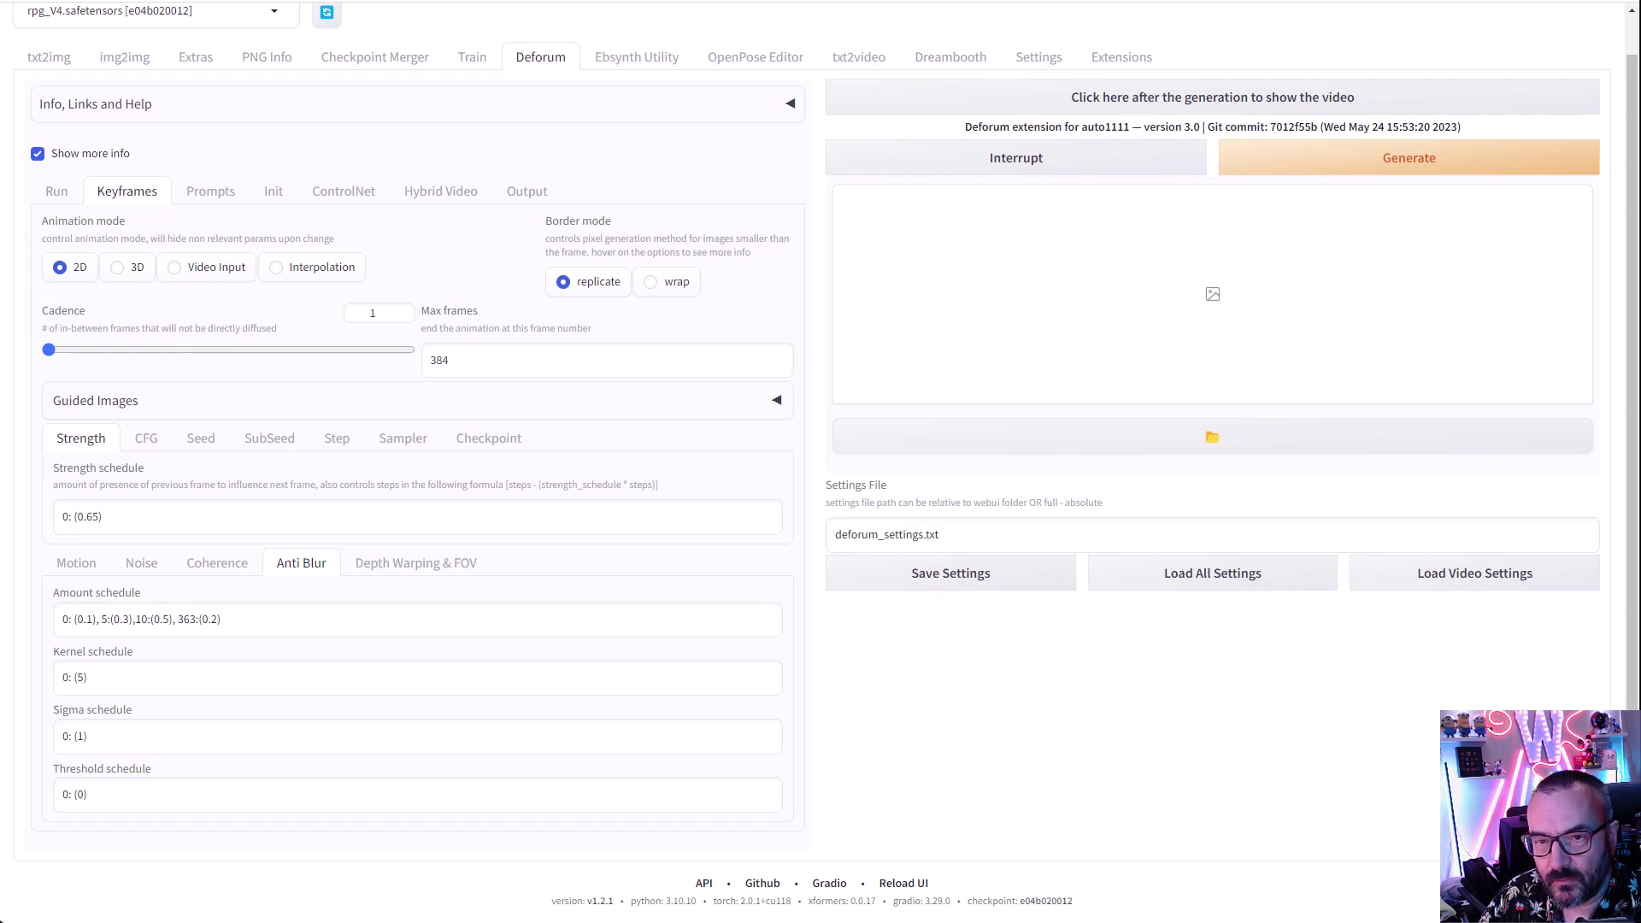
Step: Delete the frame 30, 60 and 90 prompts, keeping only the frame-0 swamp bunny prompt
click(205, 193)
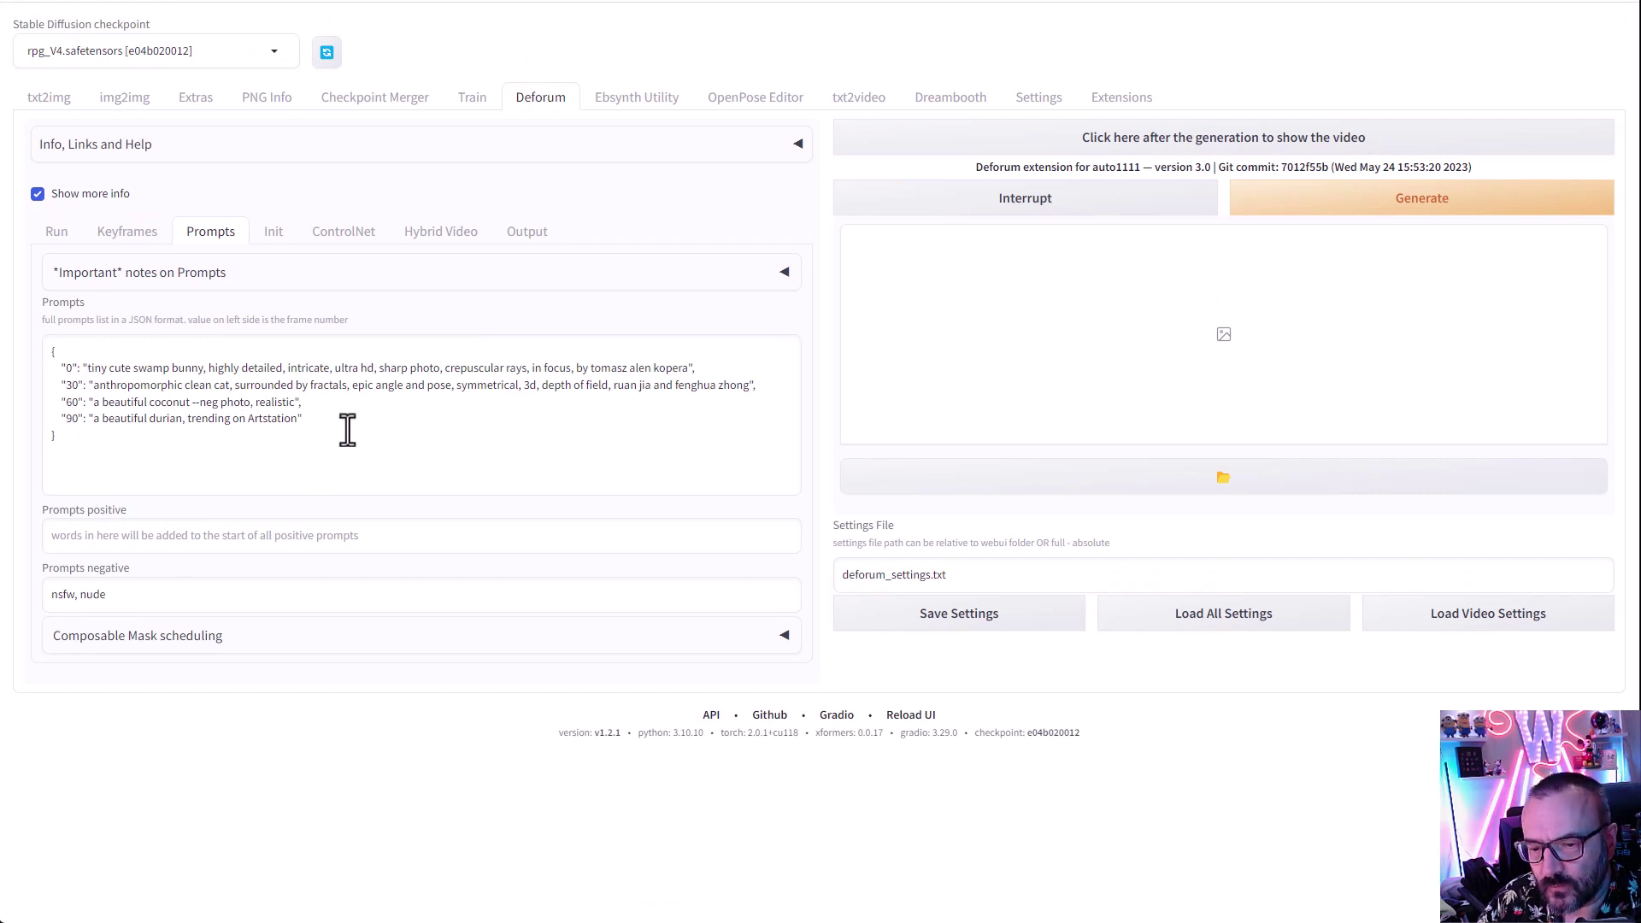
drag(348, 429, 52, 385)
click(188, 401)
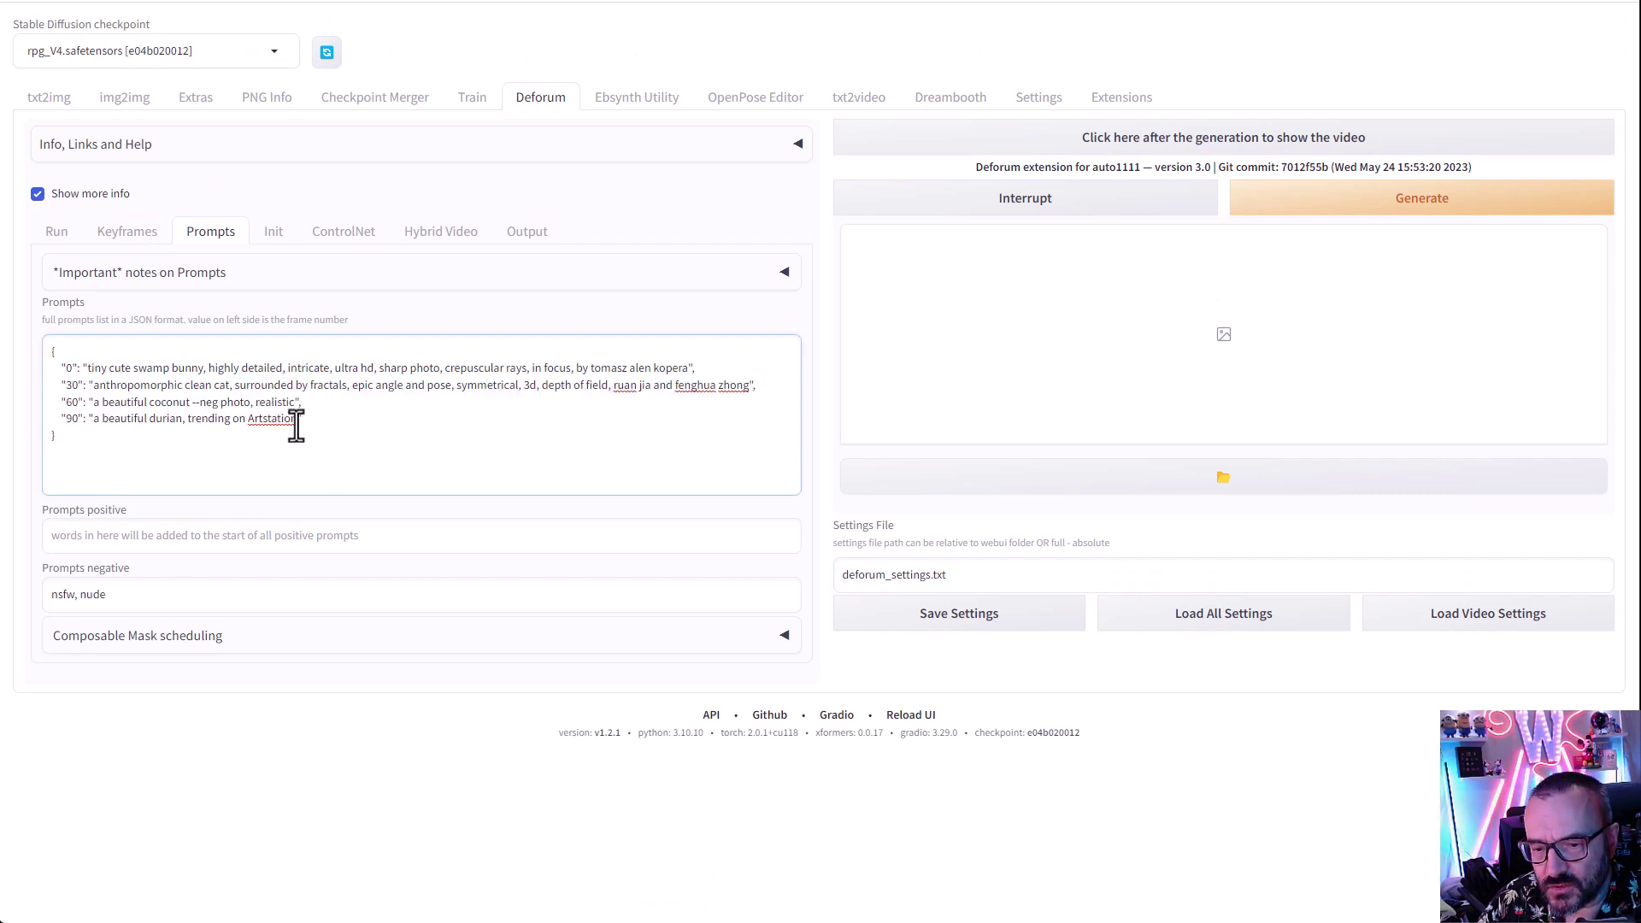
drag(296, 425, 209, 386)
drag(318, 418, 0, 406)
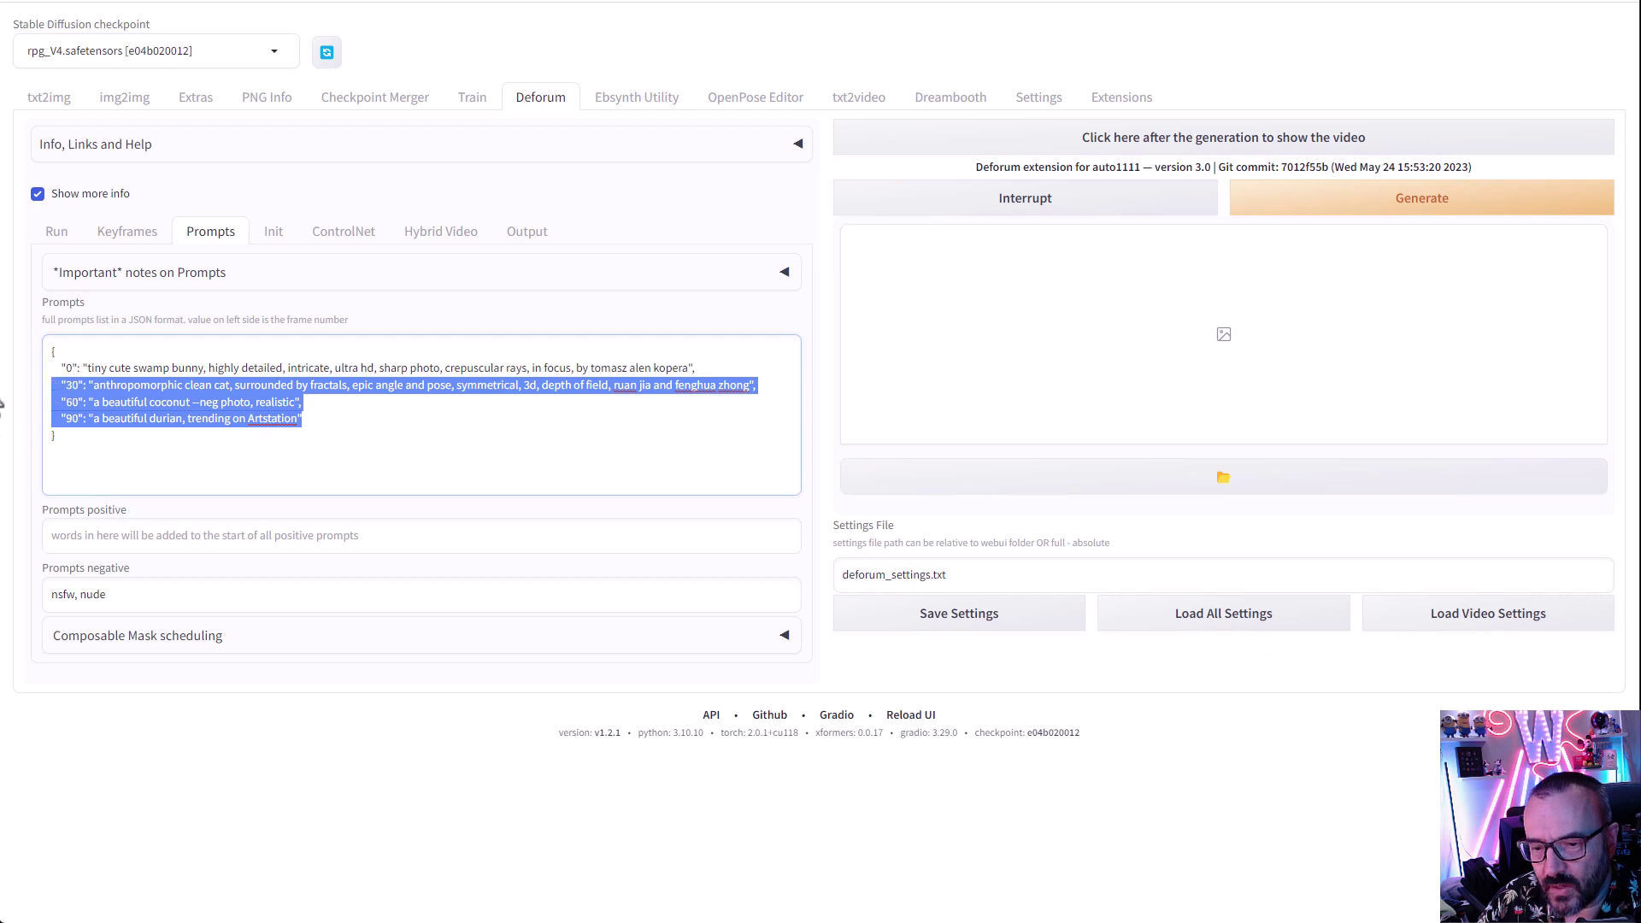
key(BackSpace)
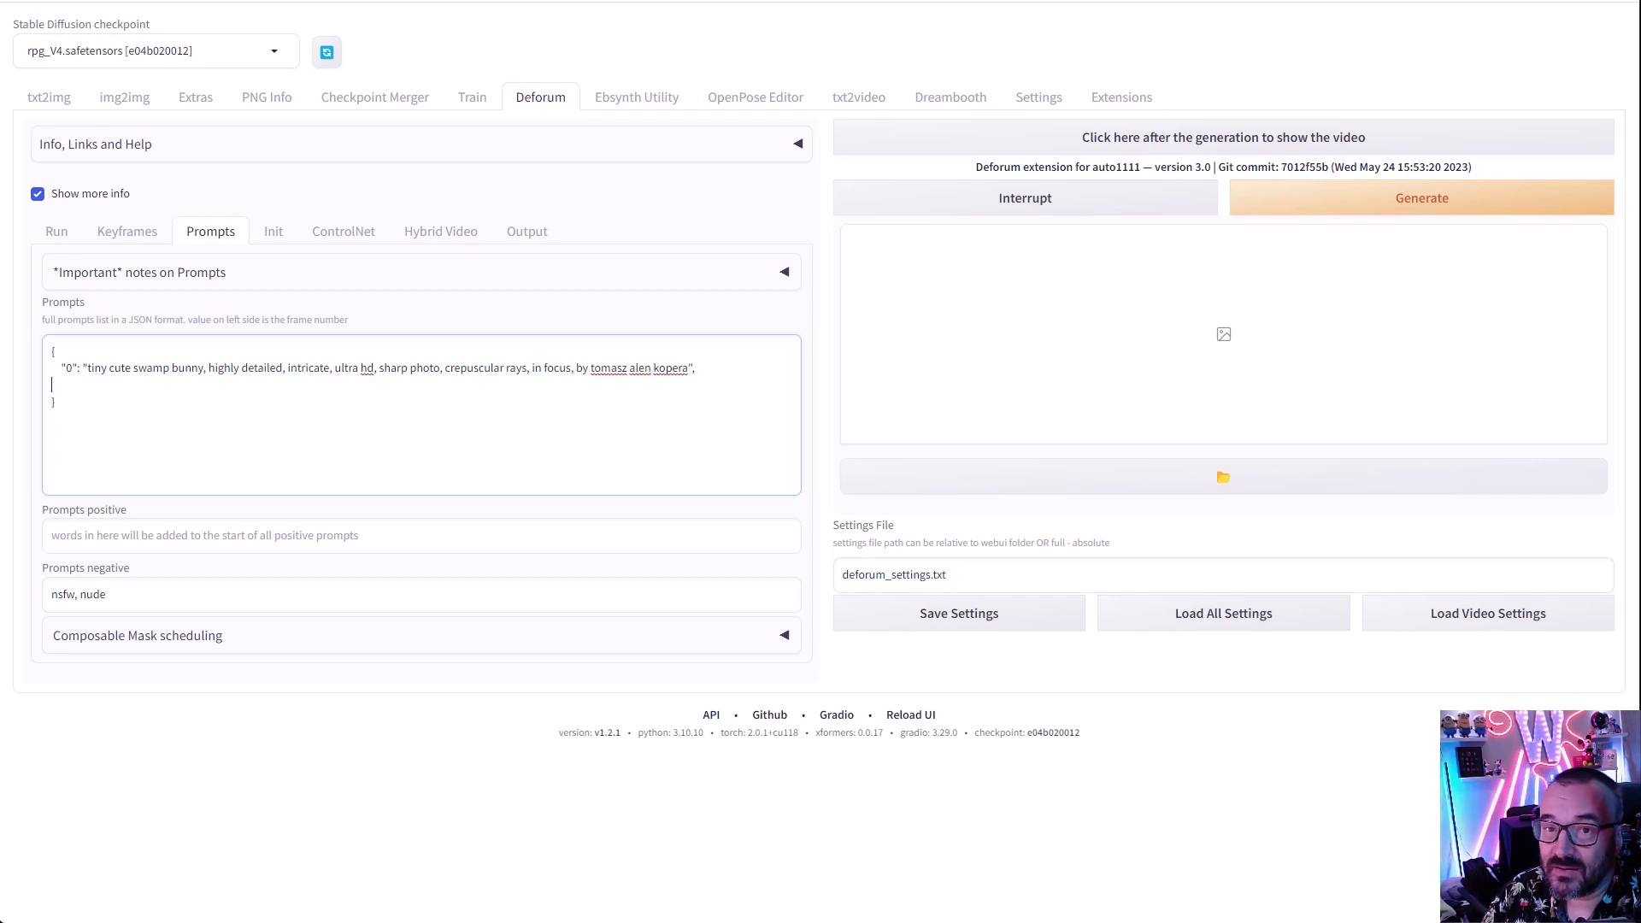
click(382, 158)
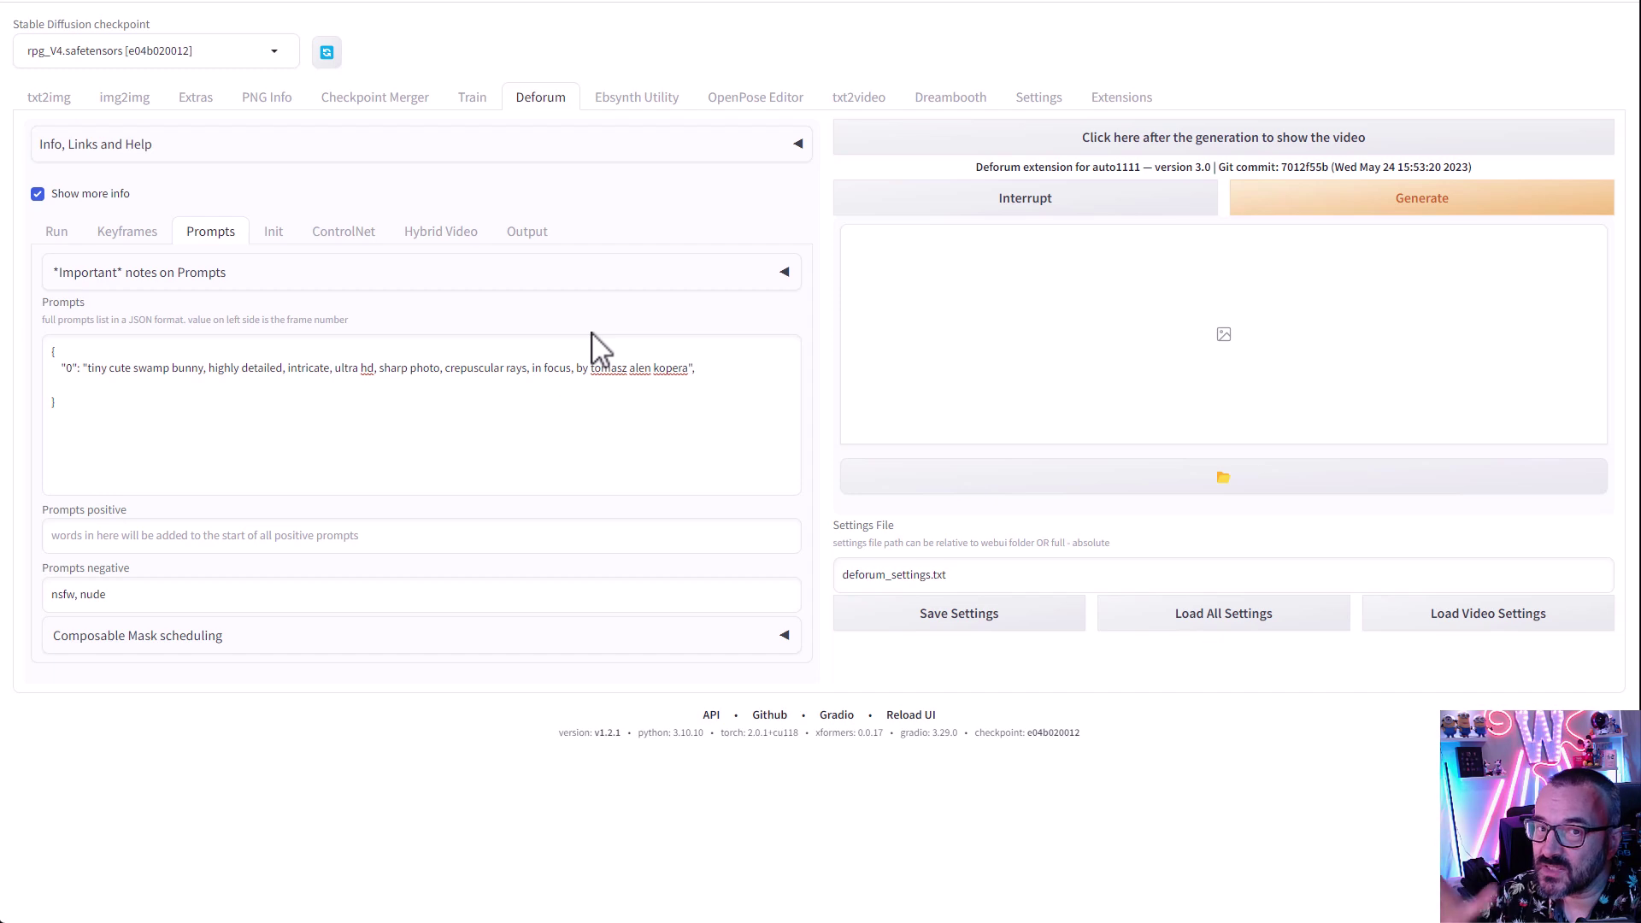
drag(145, 407, 3, 359)
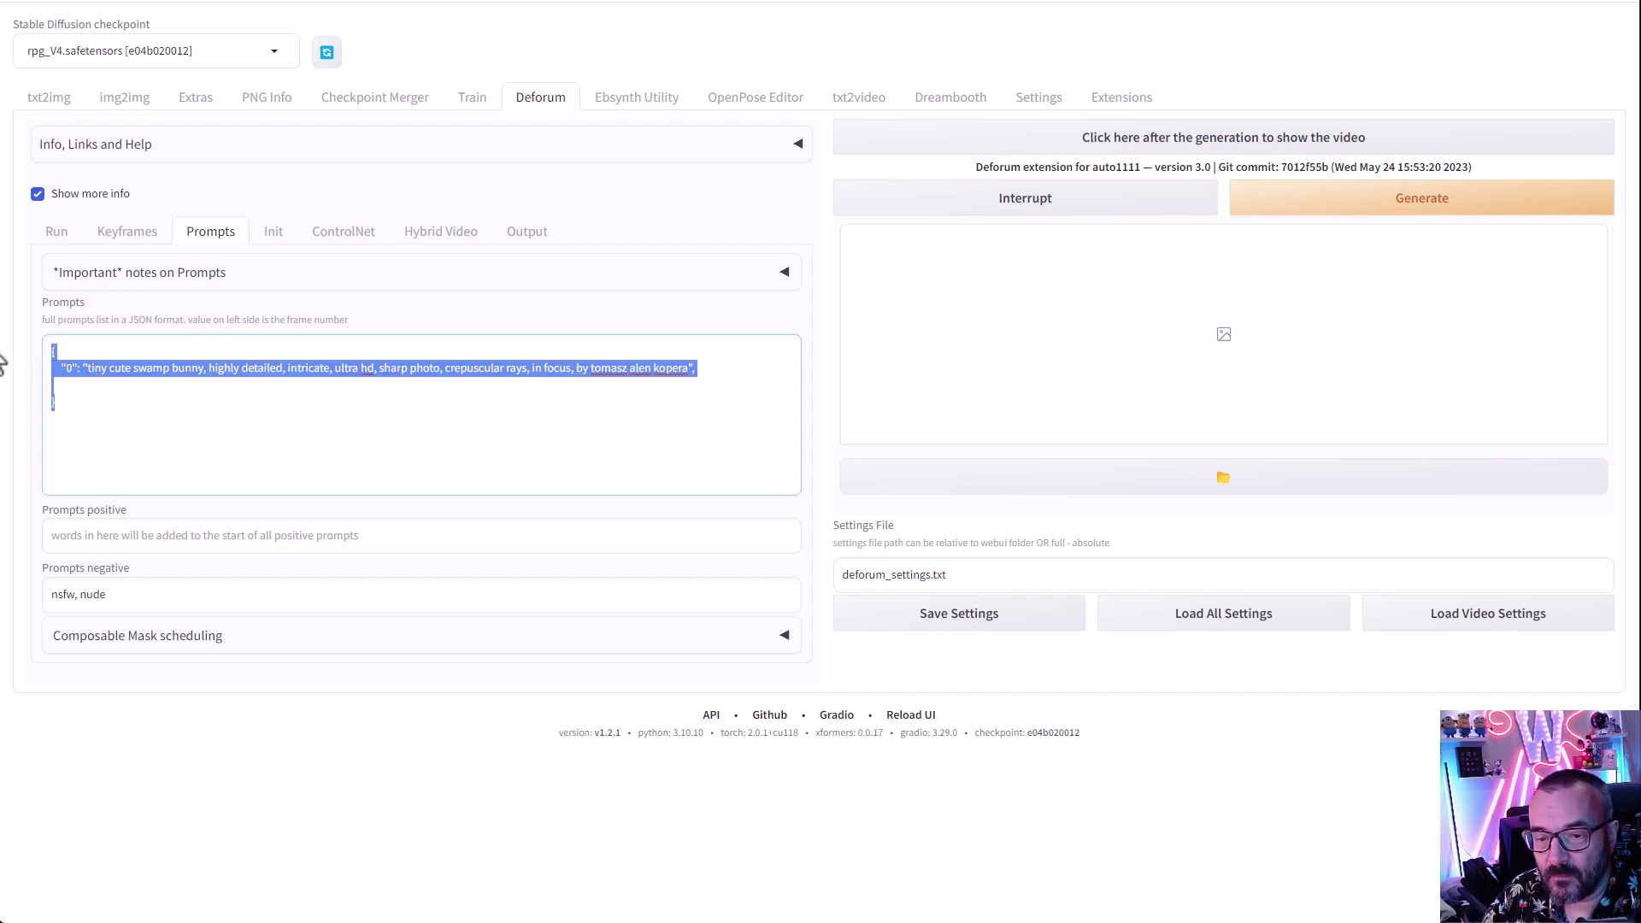
key(ctrl+v)
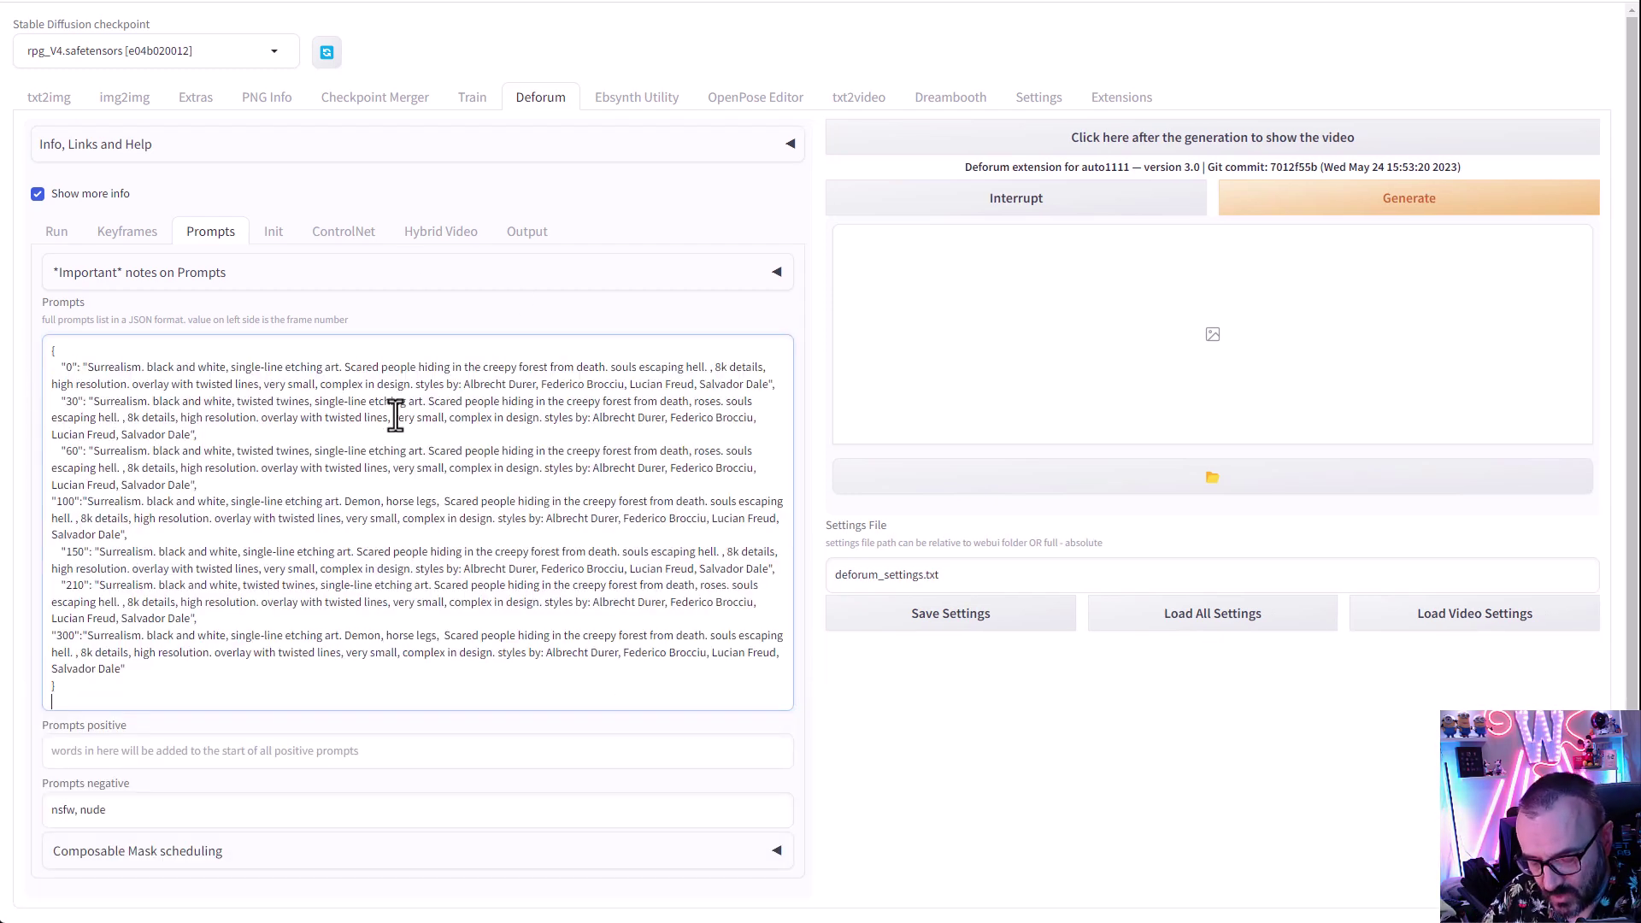
click(87, 367)
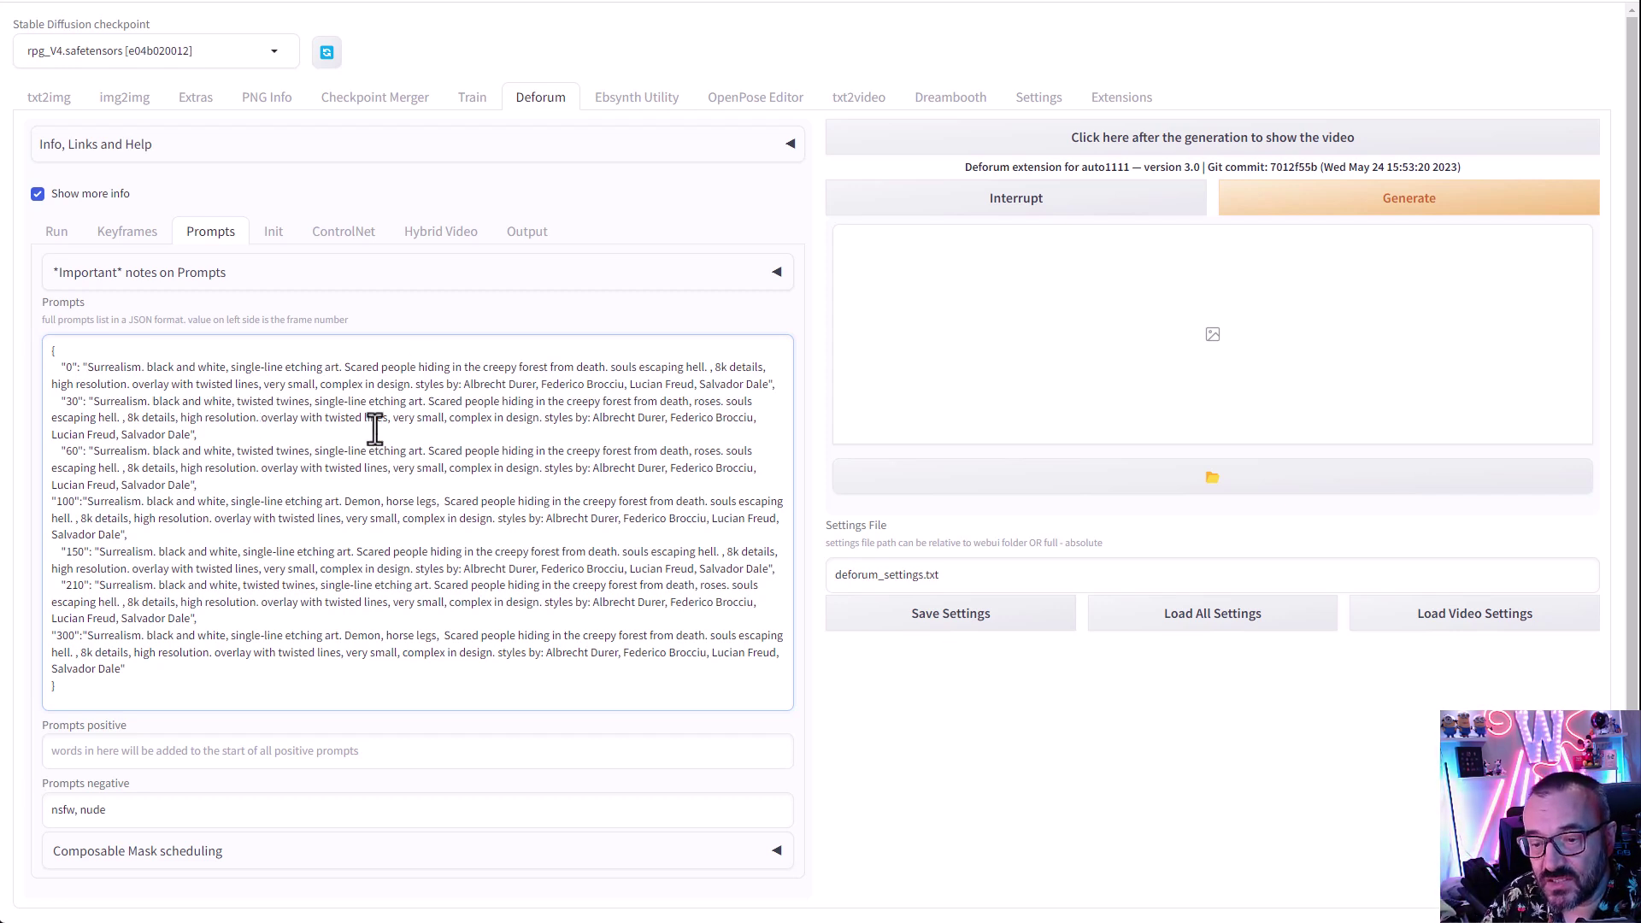
drag(241, 450, 306, 450)
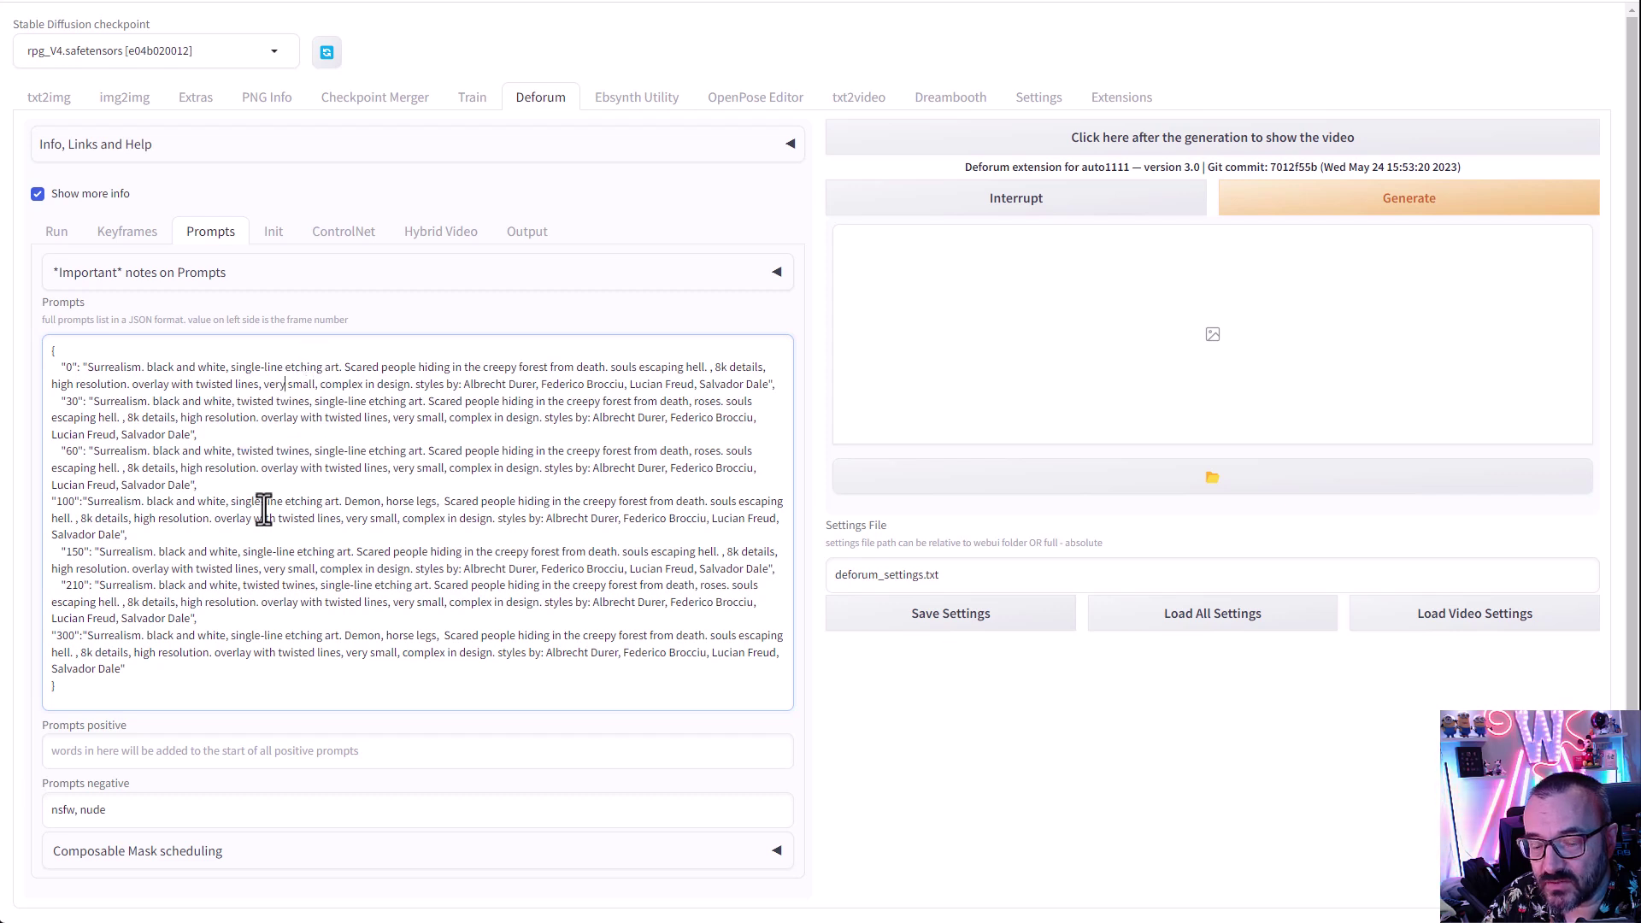
click(310, 501)
key(shift+Up)
drag(250, 552, 348, 552)
drag(264, 635, 343, 636)
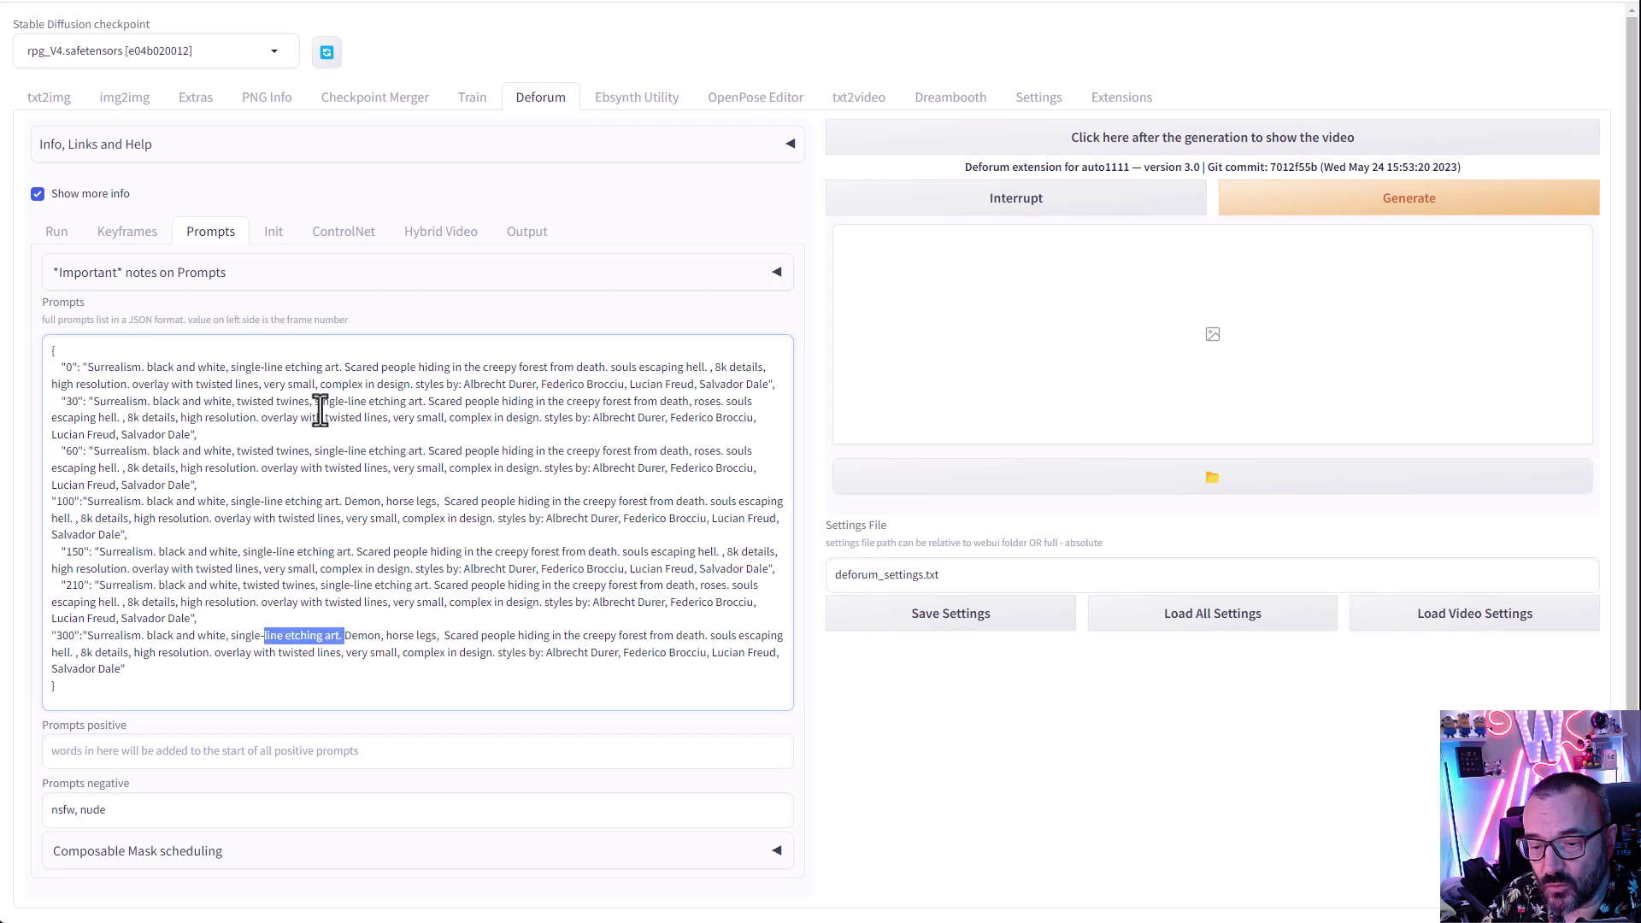
click(379, 536)
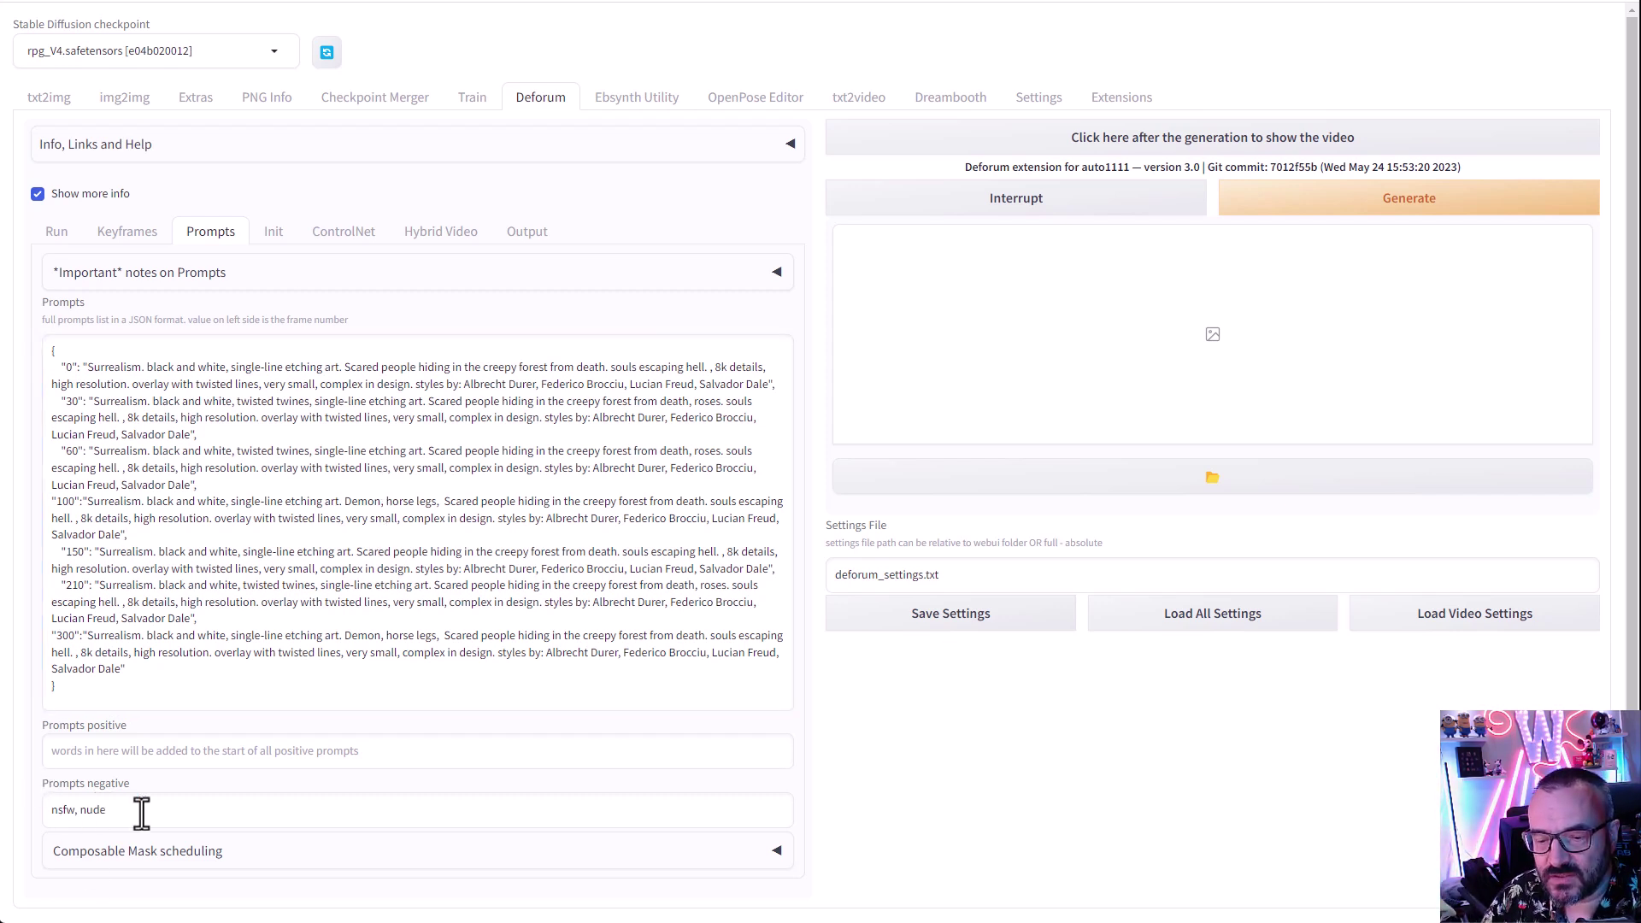
Step: Look over Deforum's Init and ControlNet options, ending on the Output settings
click(275, 235)
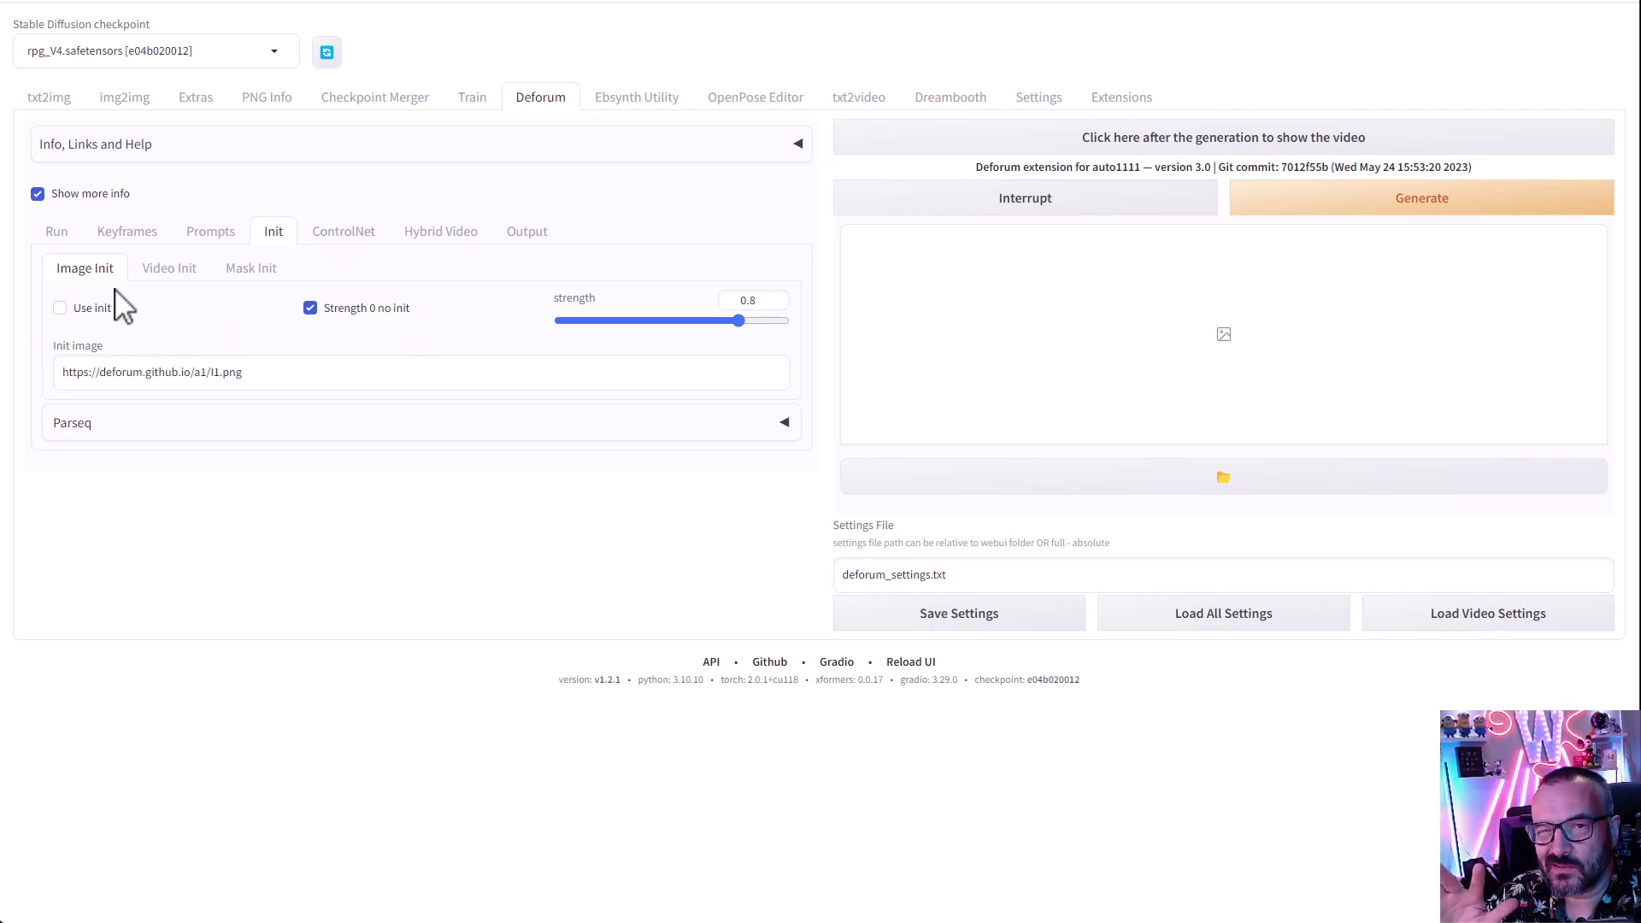
click(351, 232)
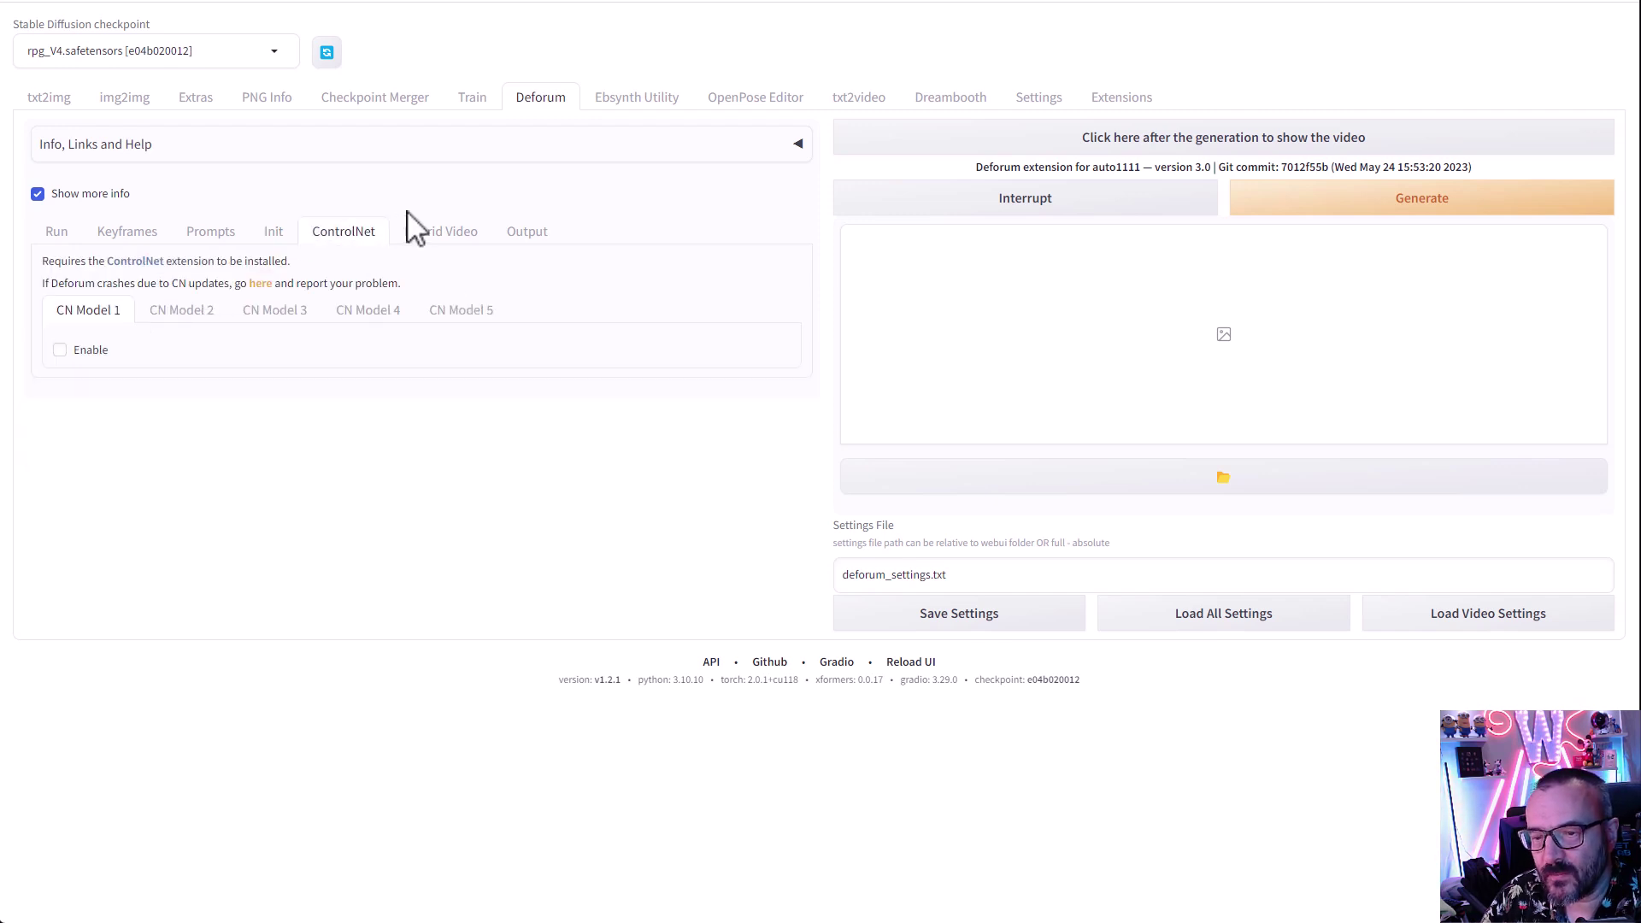
click(532, 236)
Step: Set Deforum output to 12 FPS with soundtrack File D:\shorts\01AggressiveSportDubstepTeaser.mp3
double_click(750, 300)
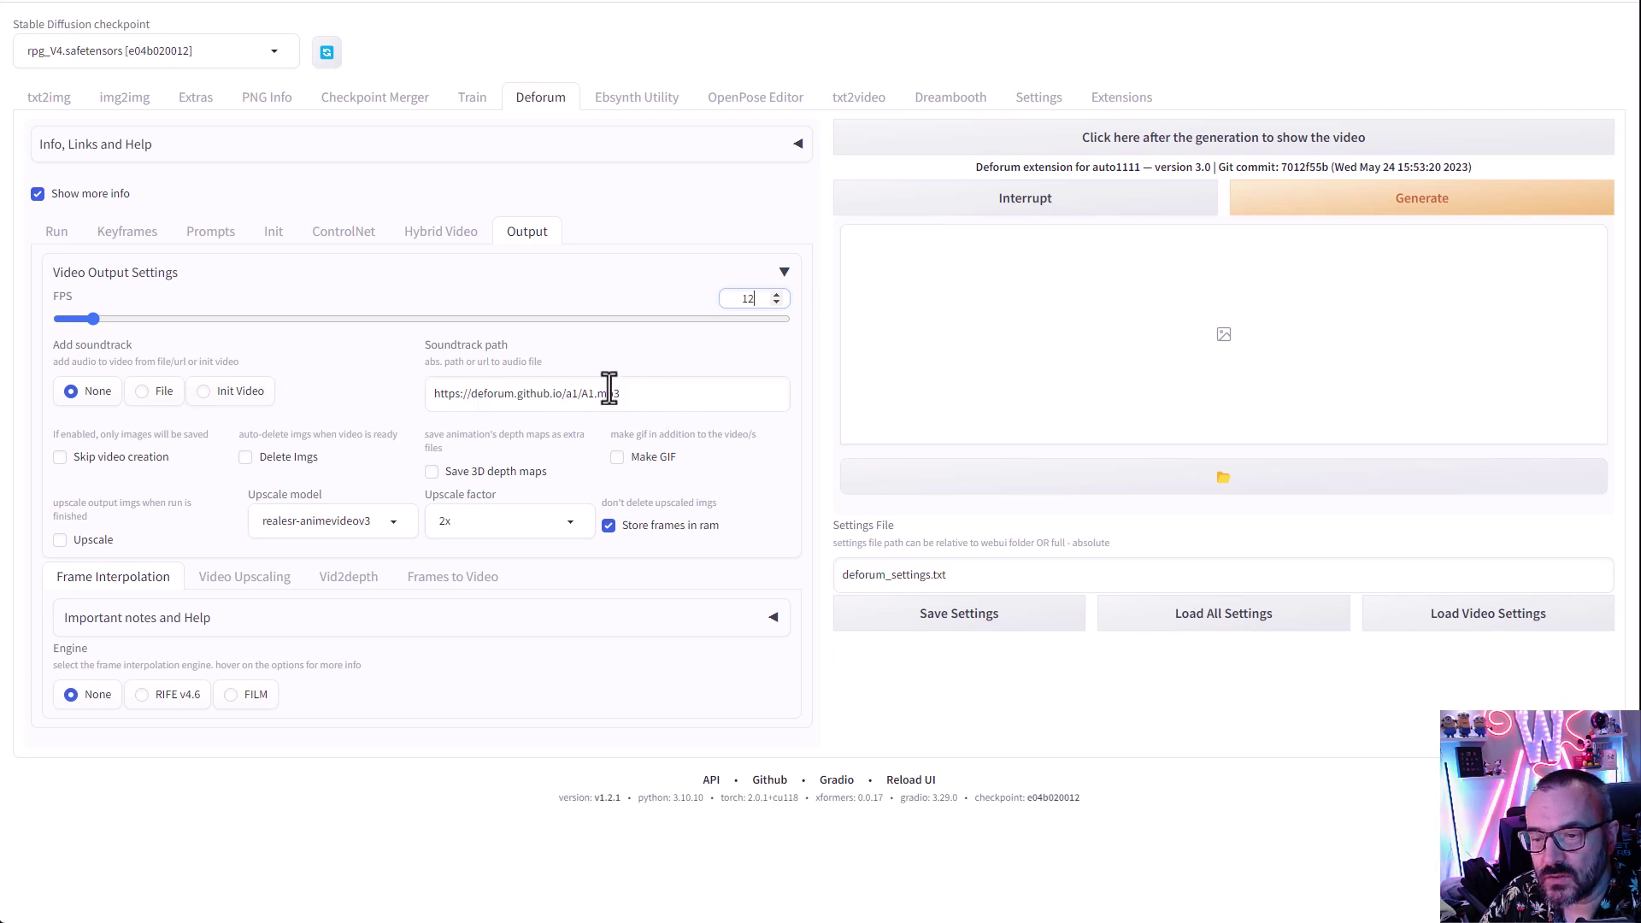
click(143, 393)
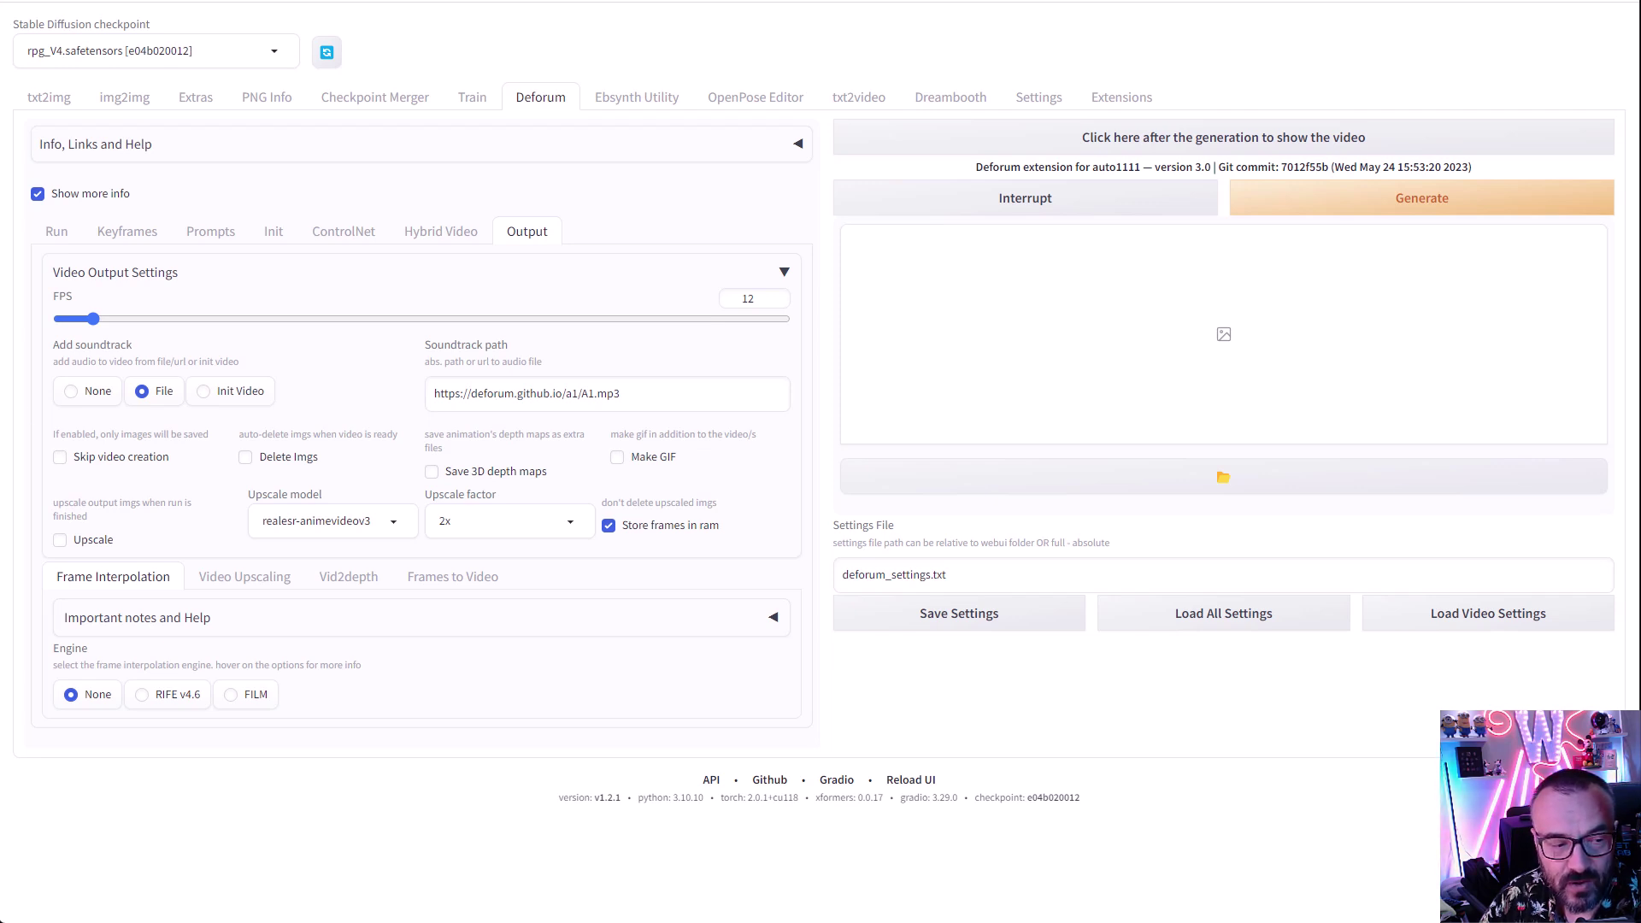
drag(670, 389, 308, 403)
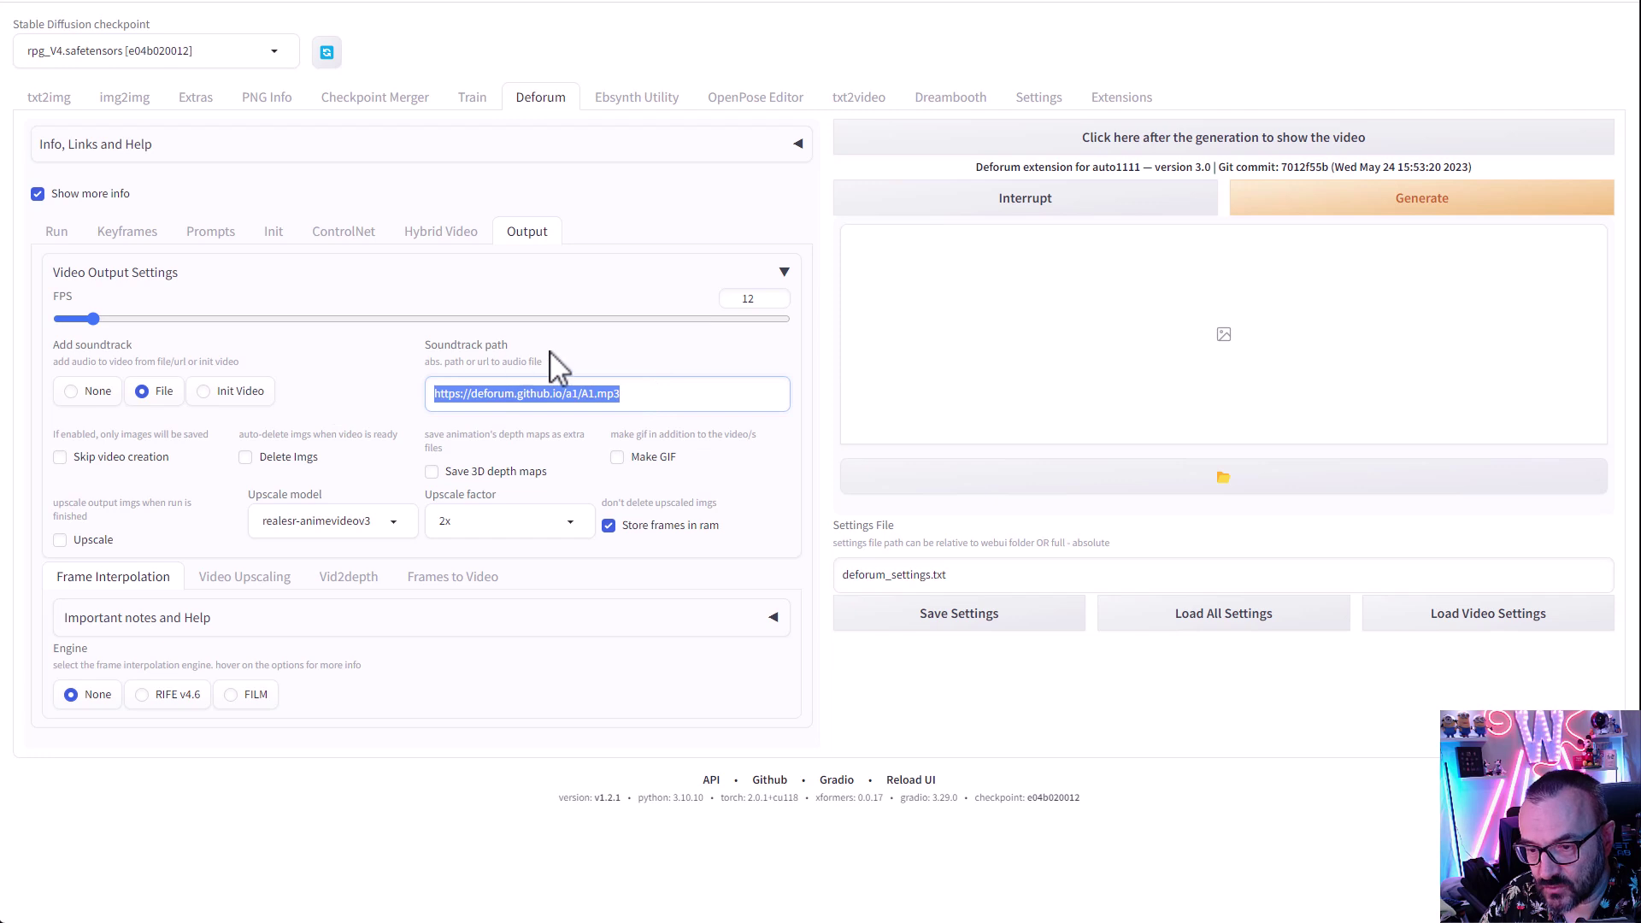
text(D:\shorts\01AggressiveSportDubstepTeaser.mp3)
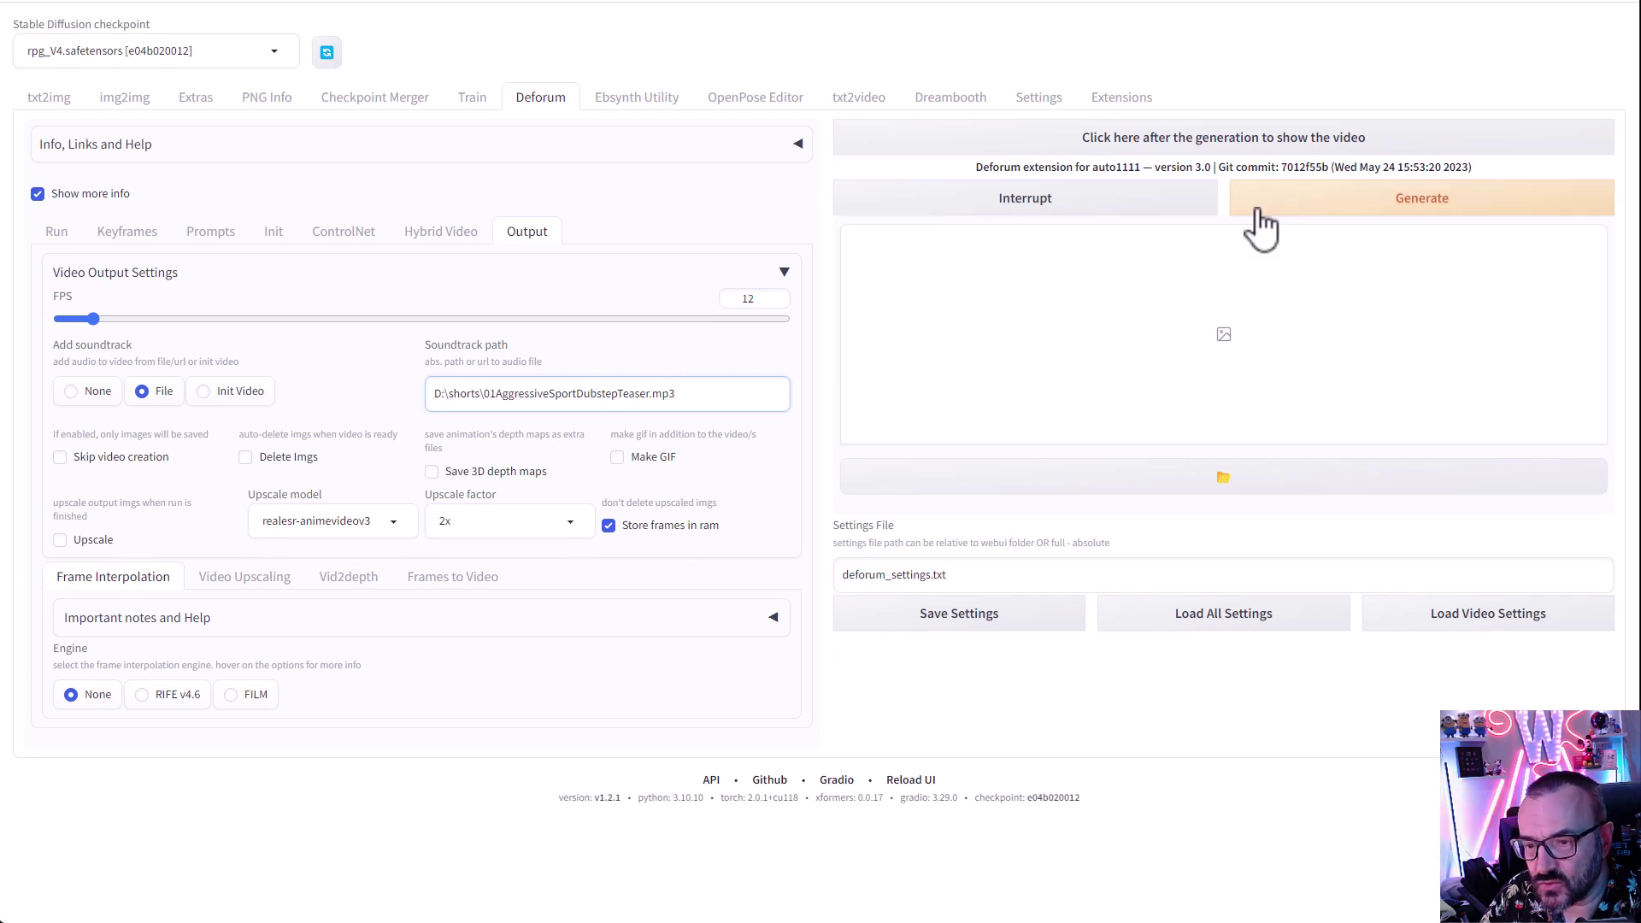
click(1326, 212)
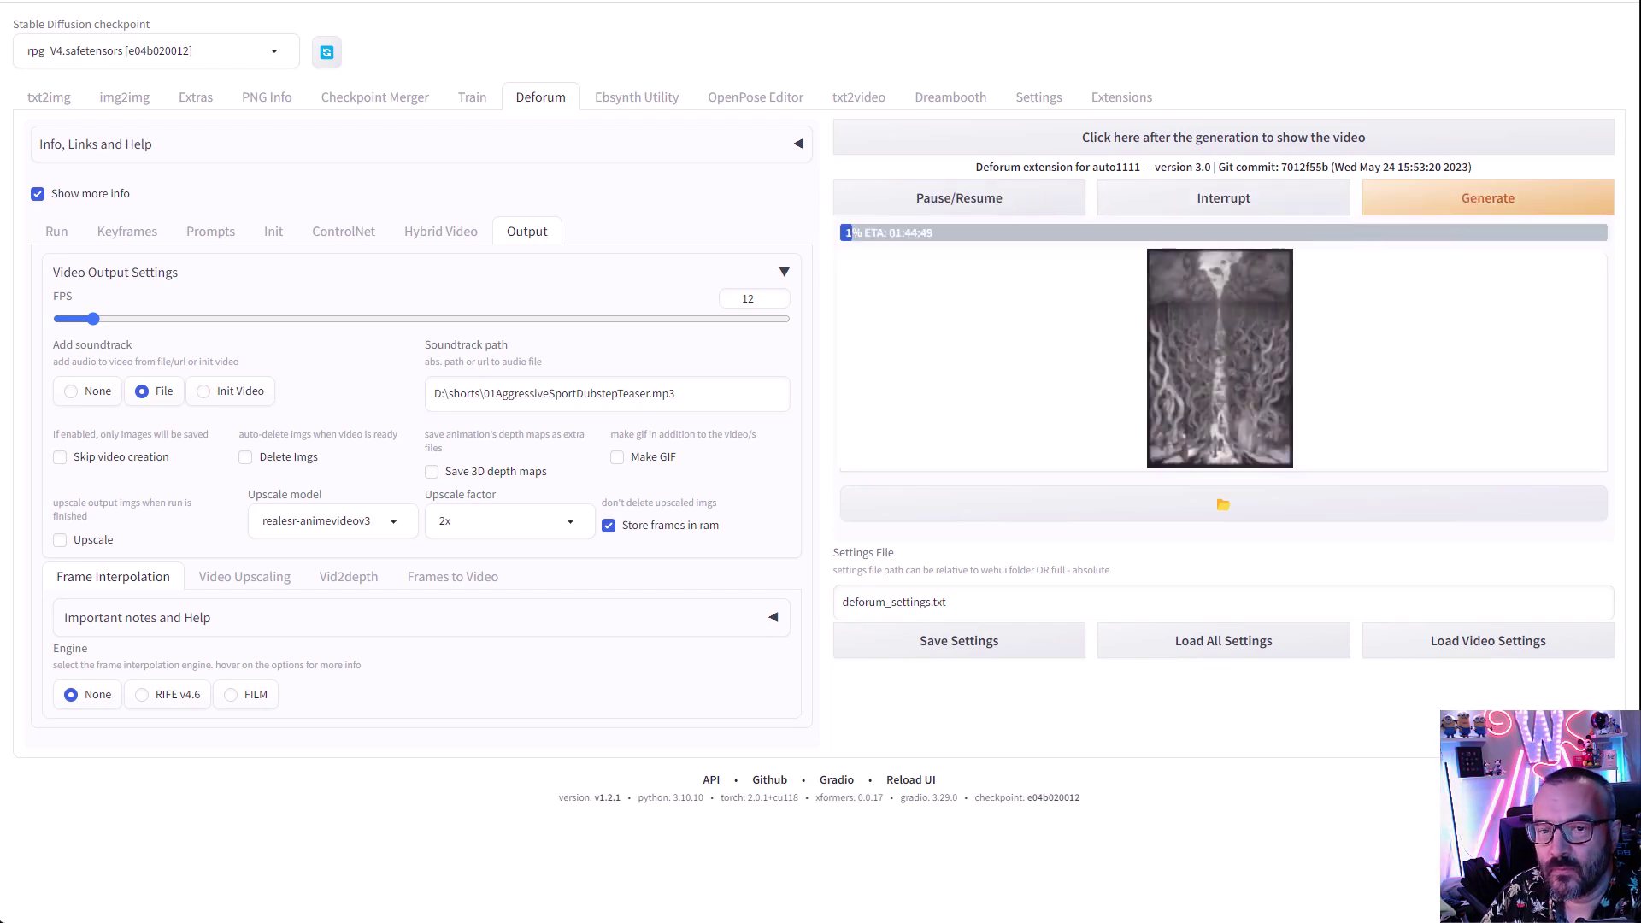
key(alt+Tab)
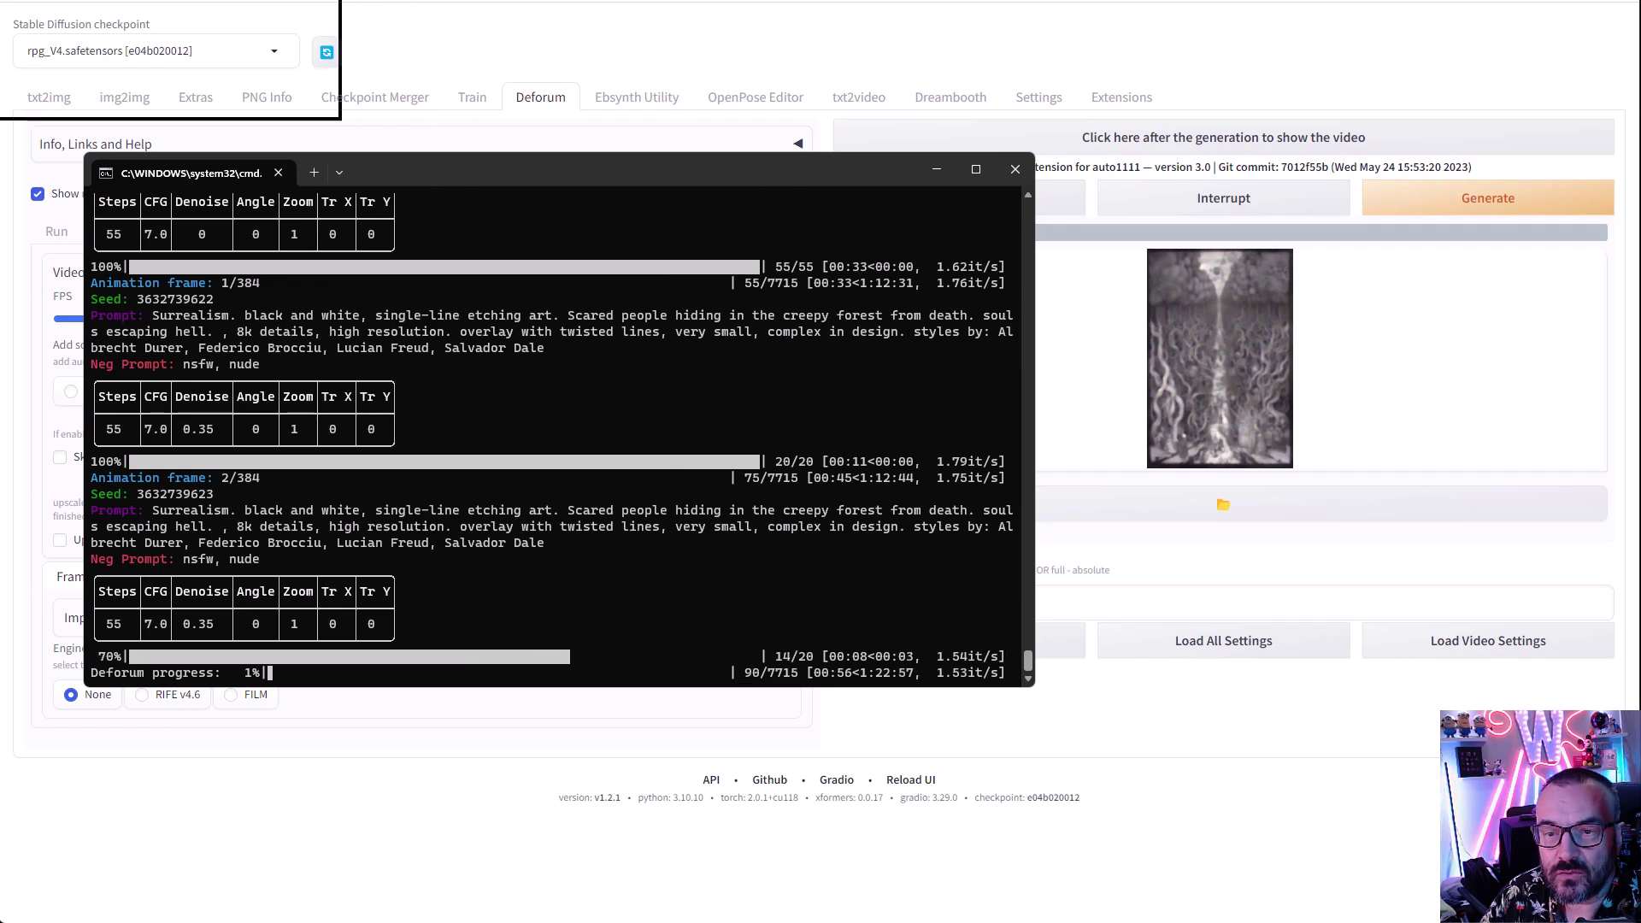
key(alt+Tab)
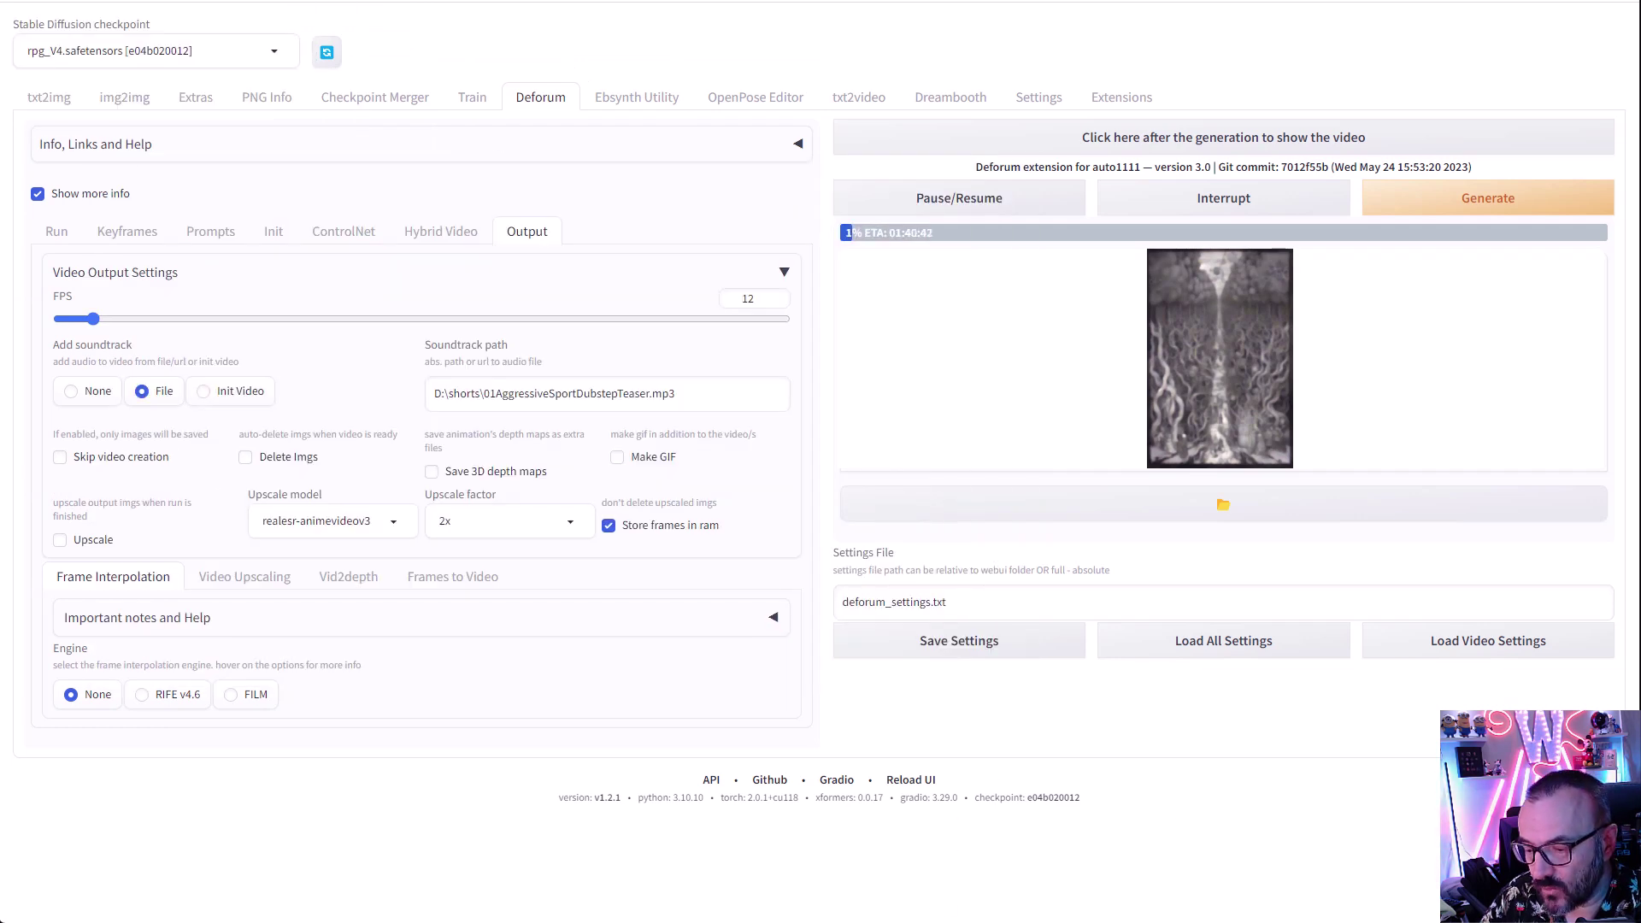
key(alt+Tab)
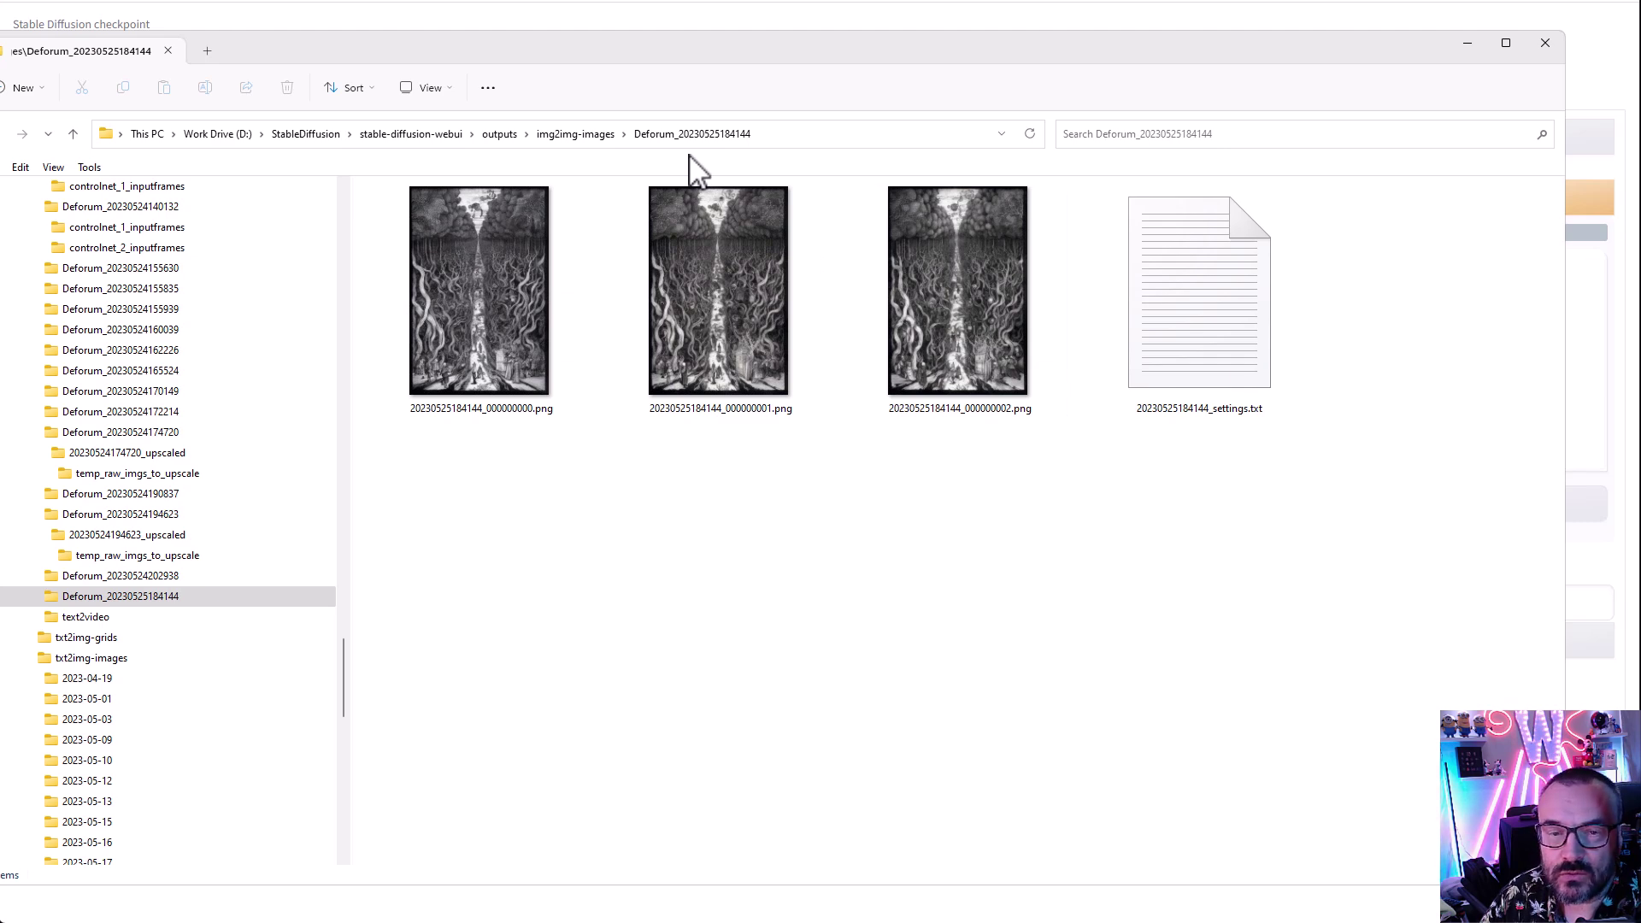
scroll(171, 478, up, 7)
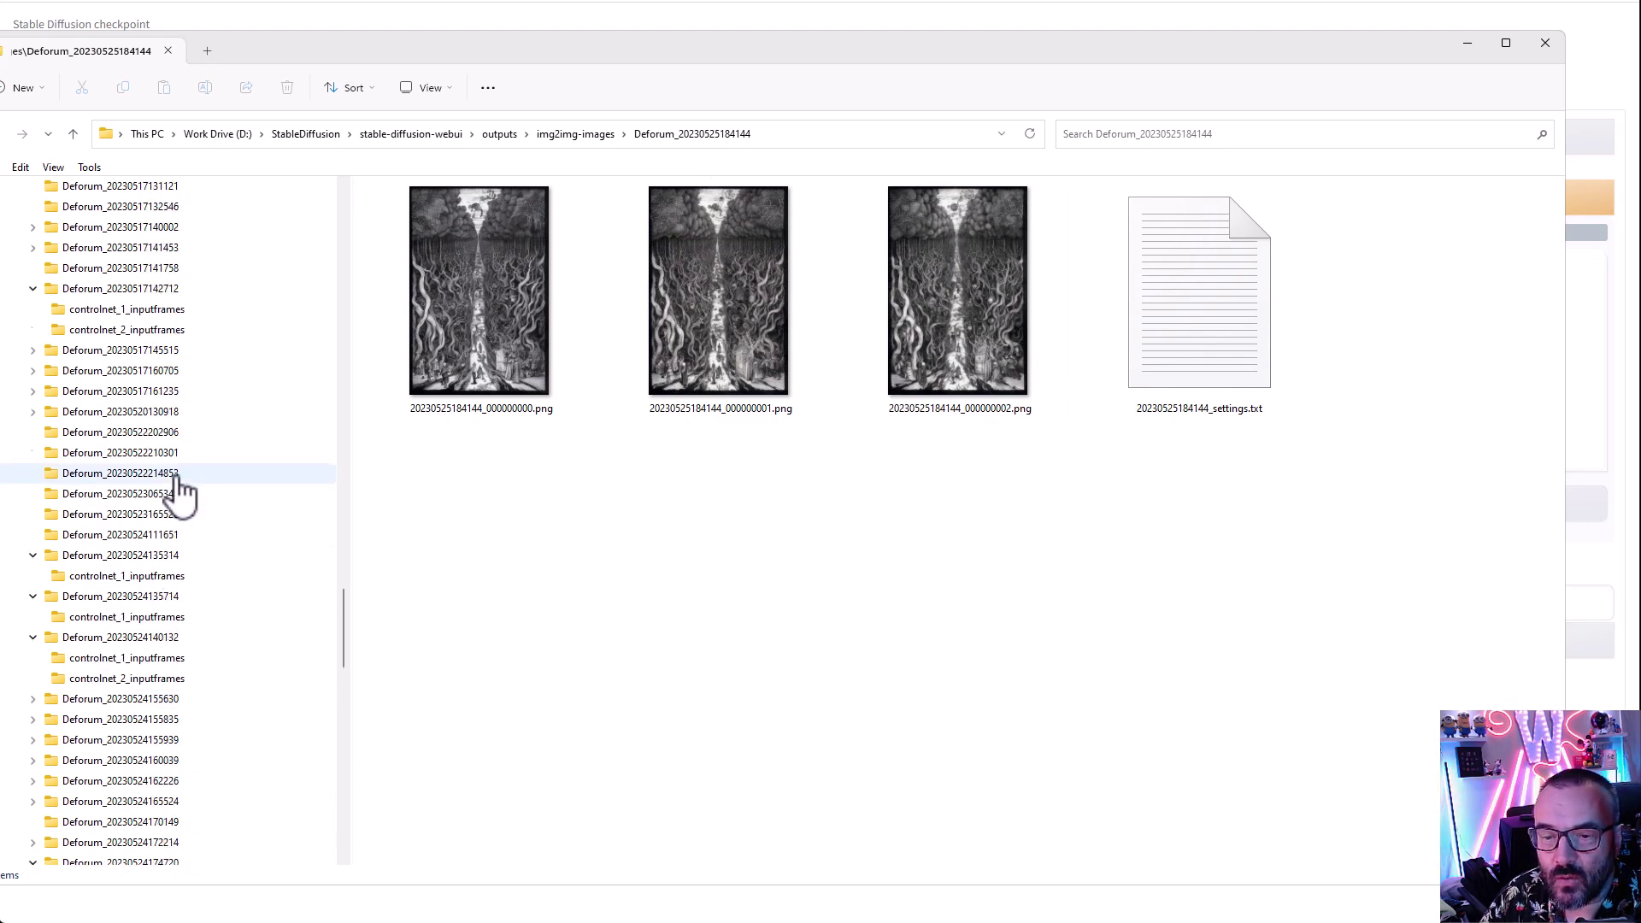
scroll(184, 492, up, 3)
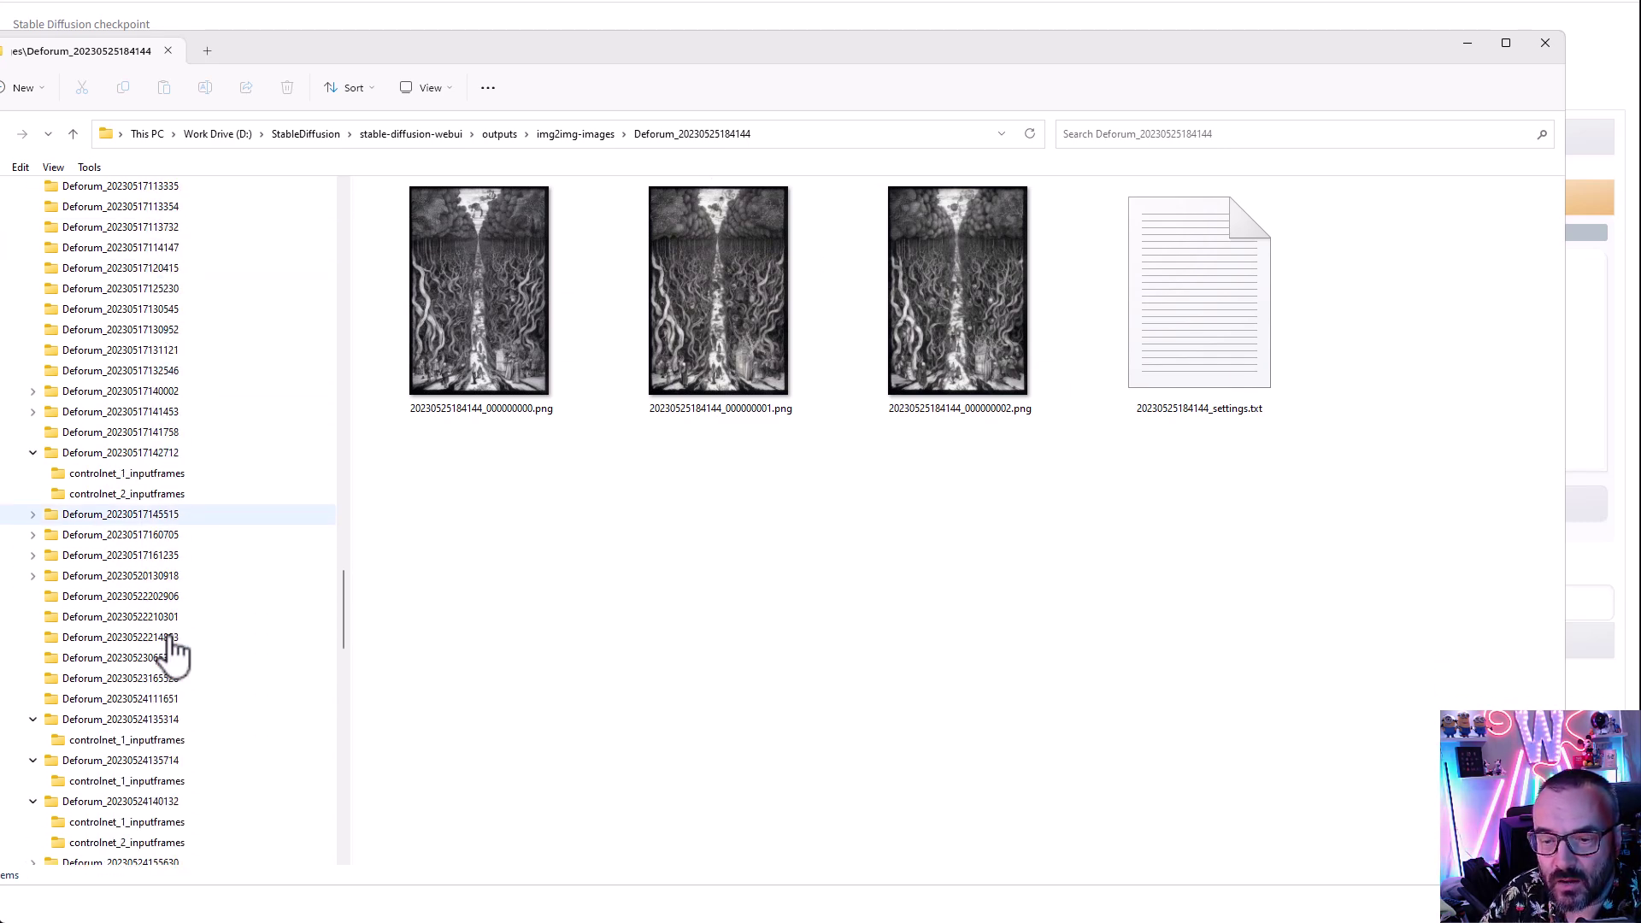
scroll(175, 650, down, 6)
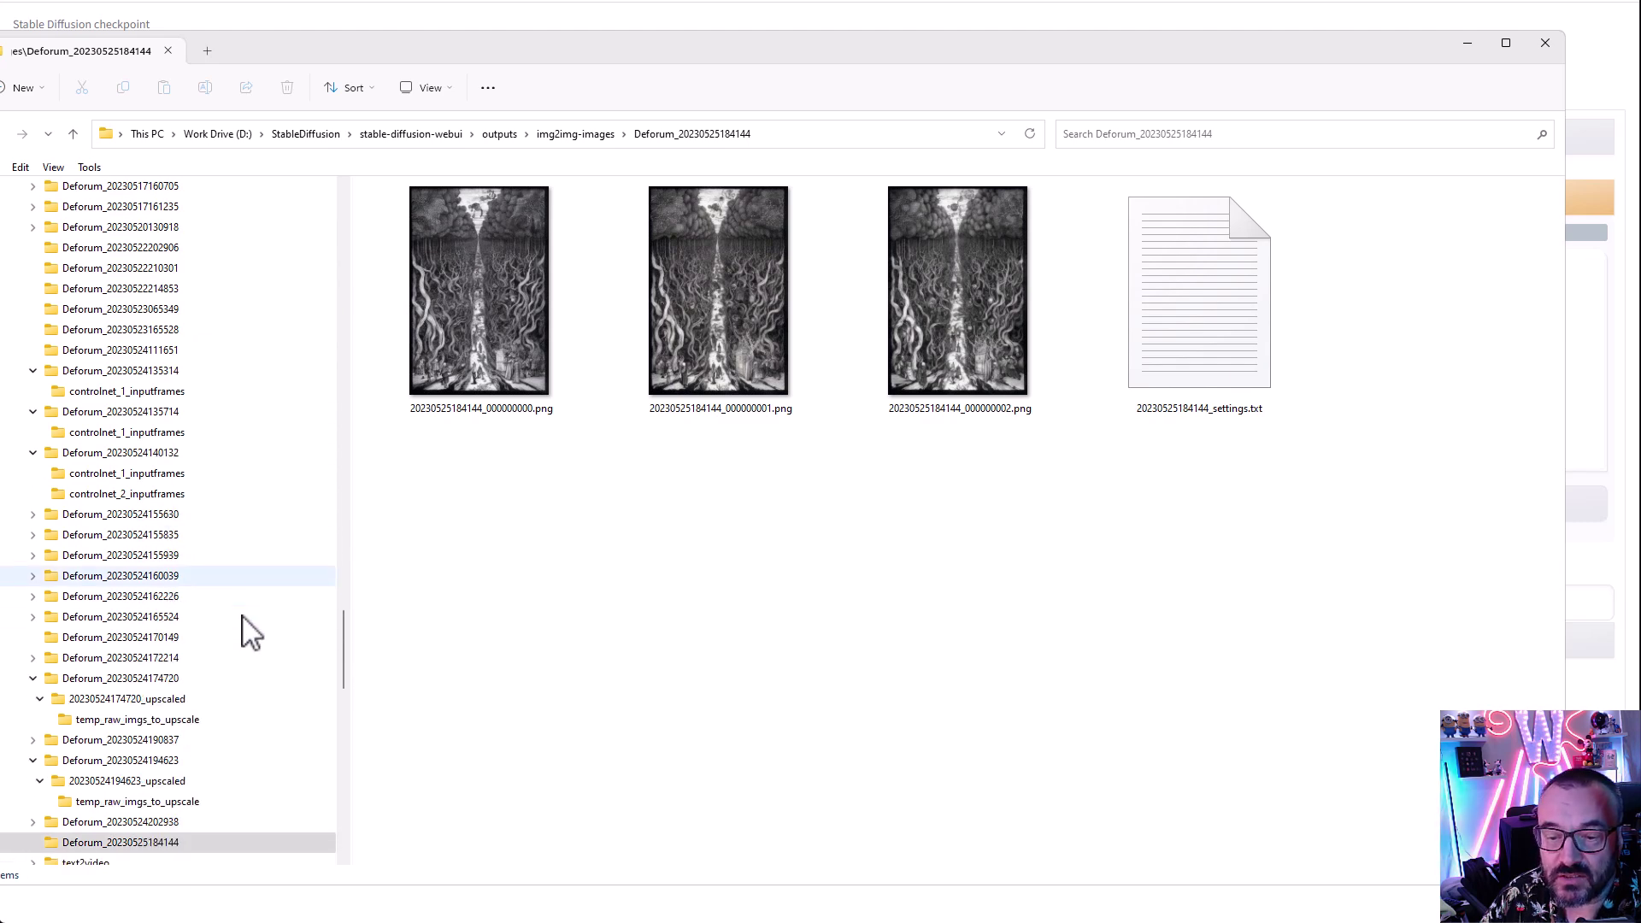
scroll(248, 630, down, 2)
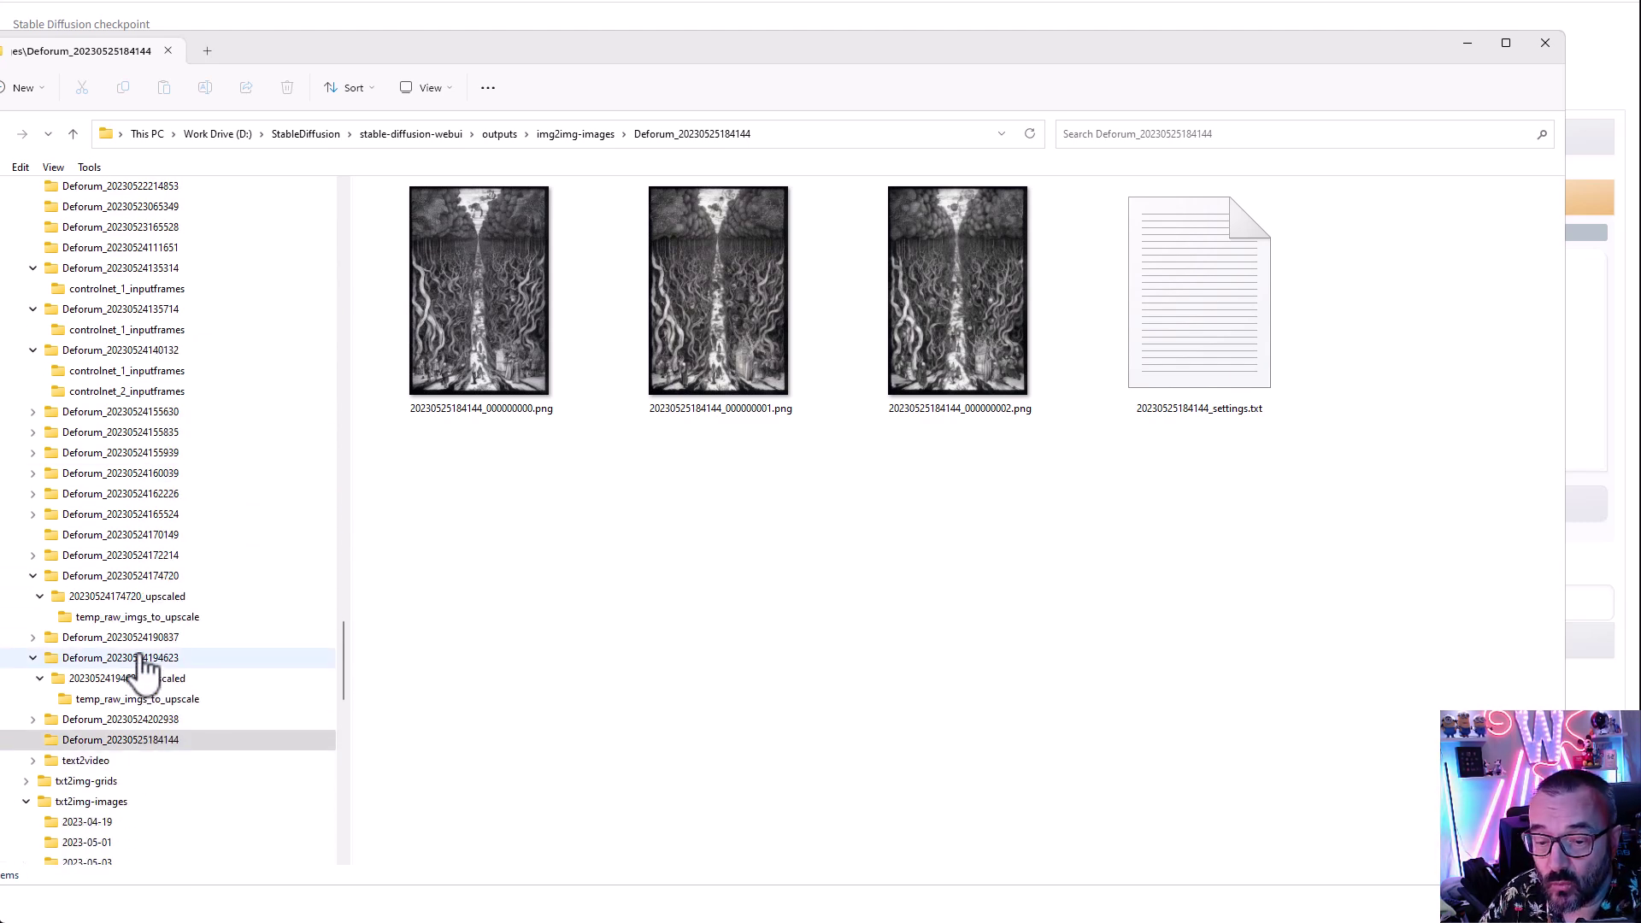
click(137, 720)
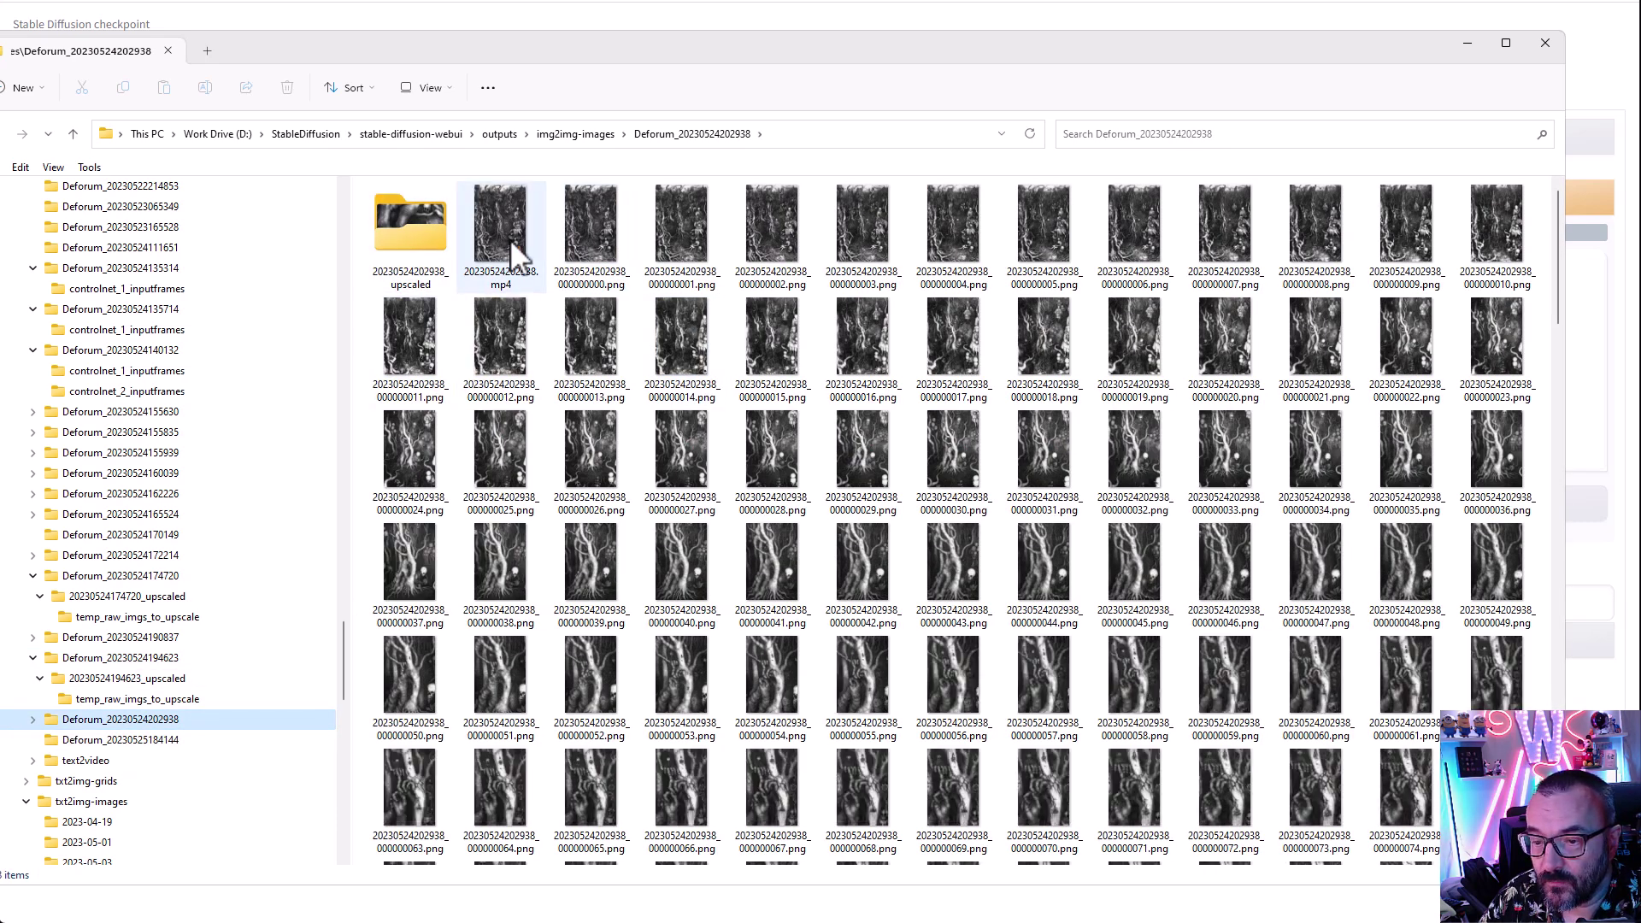
click(510, 238)
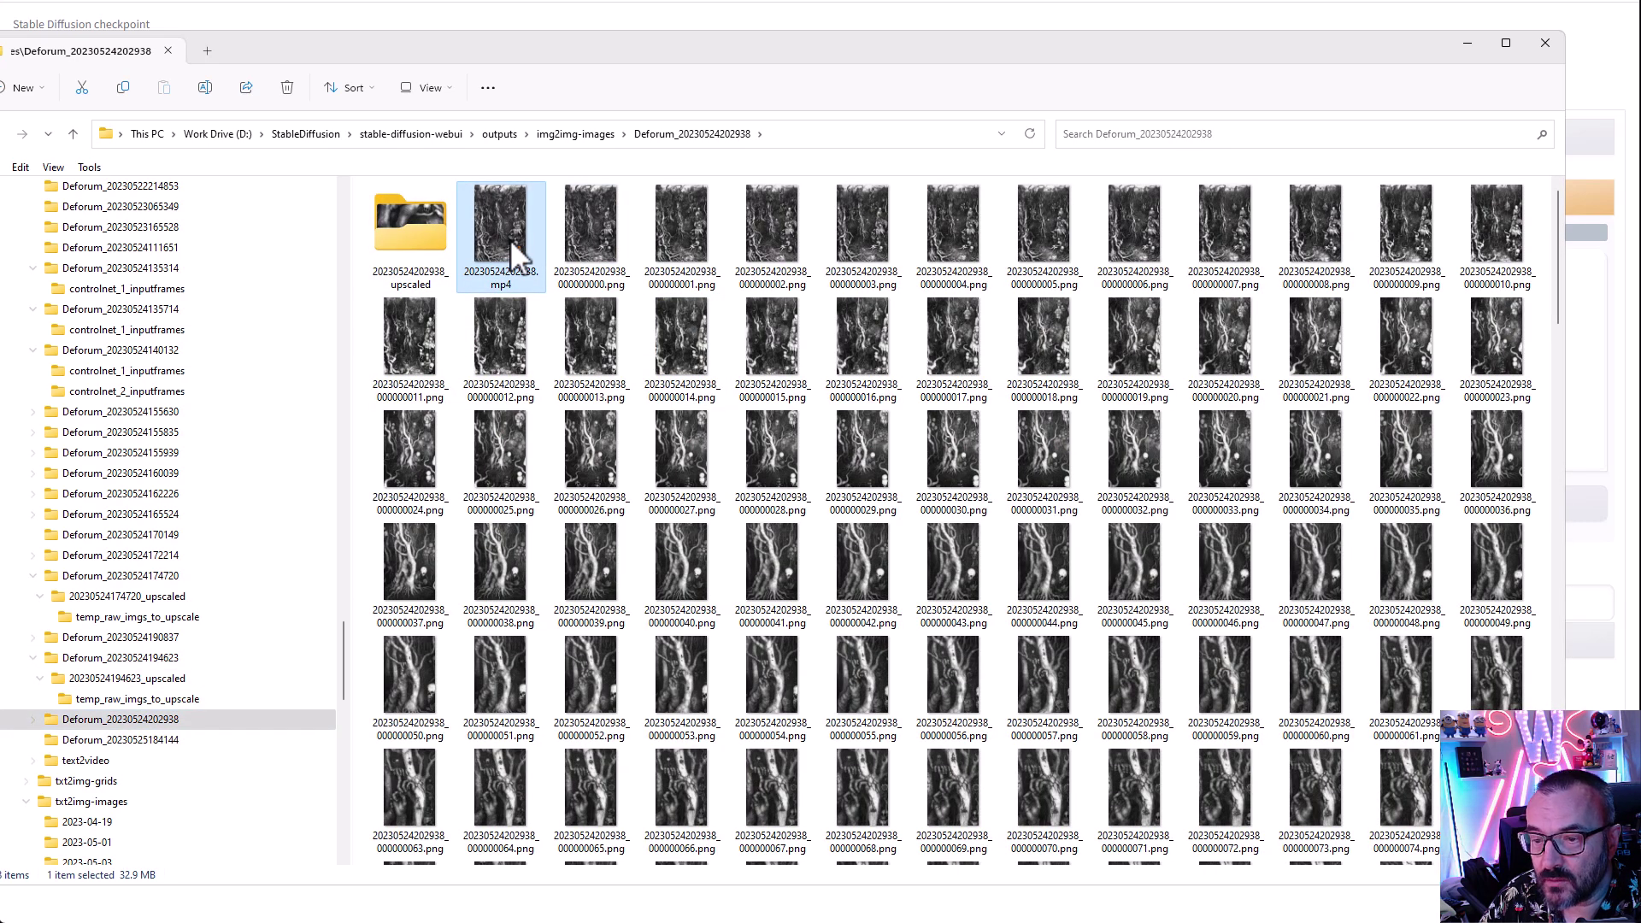
Step: Play 20230524202938.mp4 in VLC, pause it, and scrub forward to about 6 seconds
double_click(509, 238)
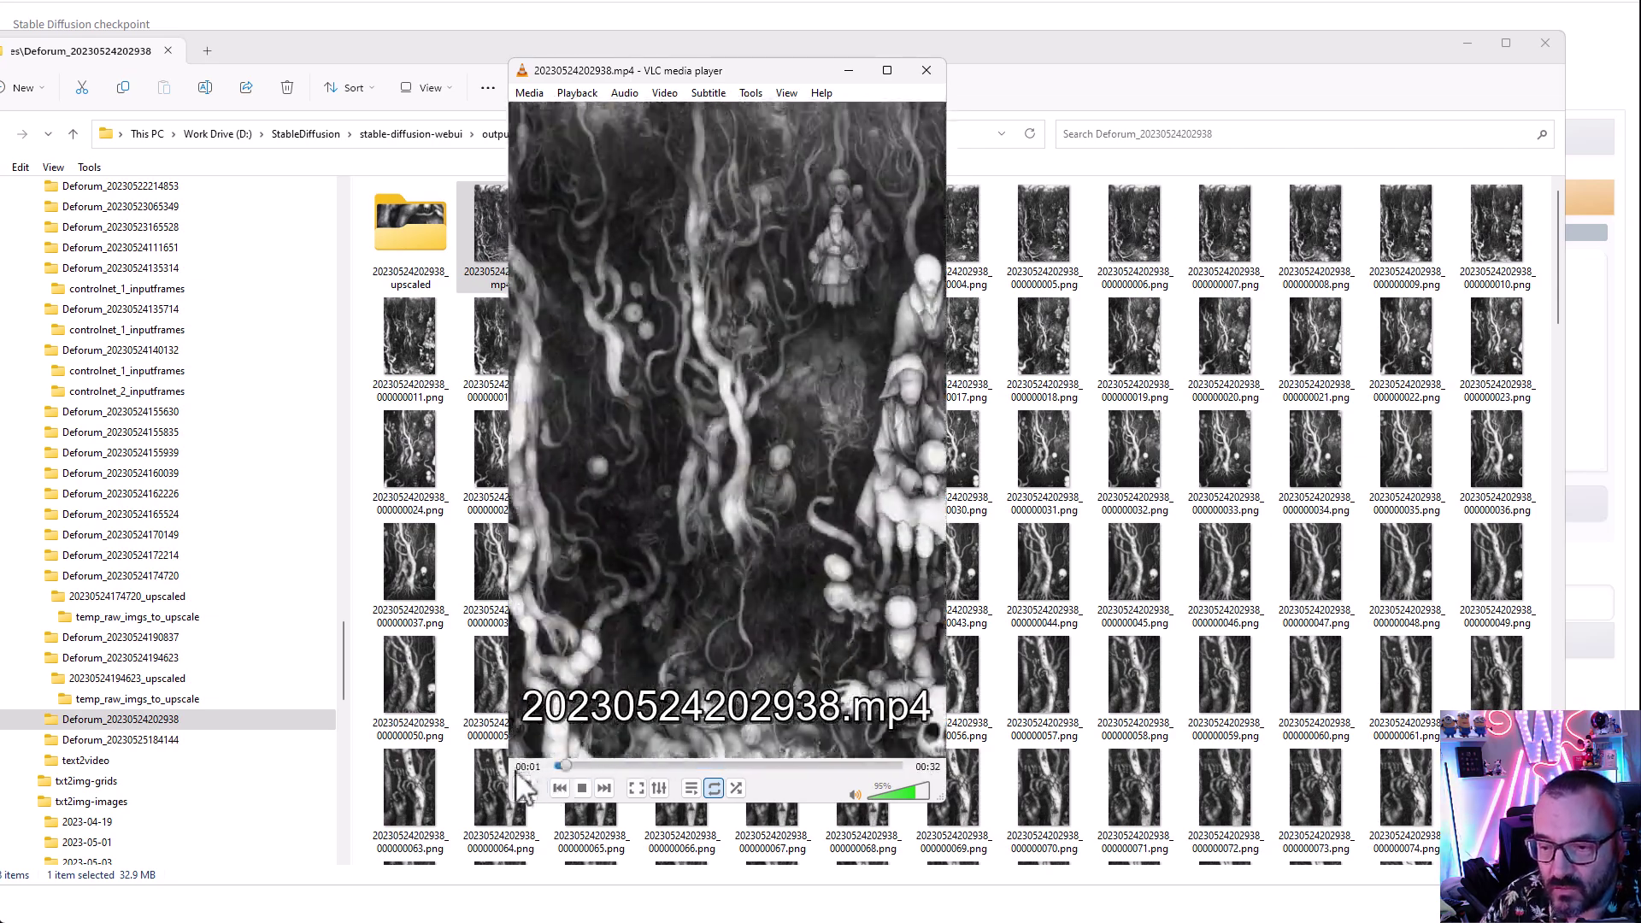
click(524, 788)
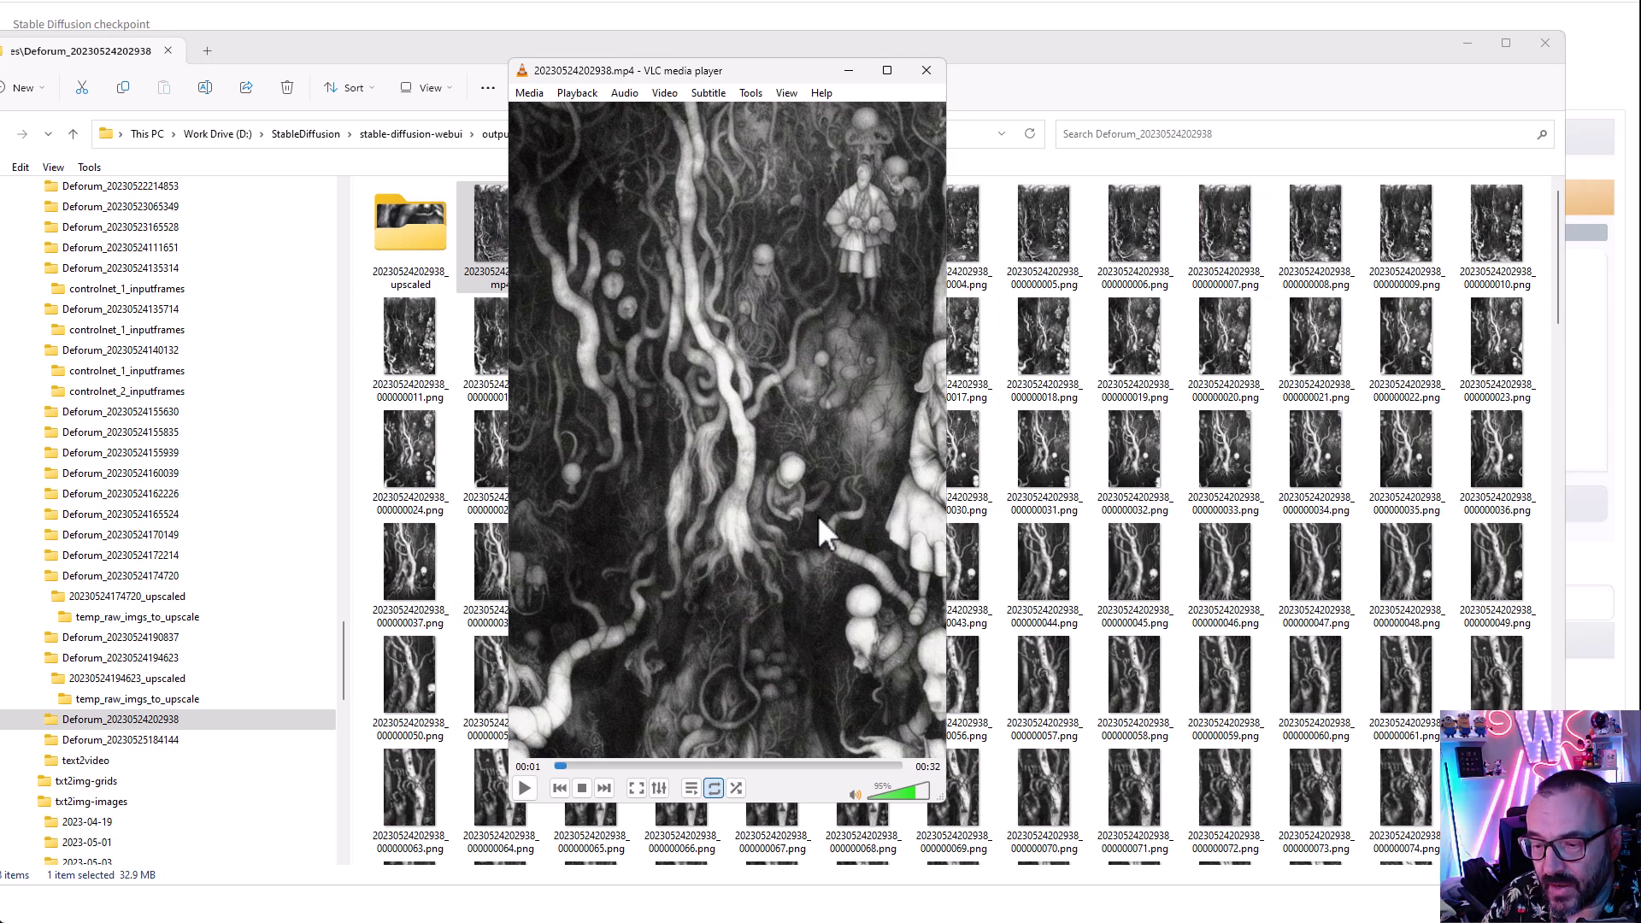
click(587, 766)
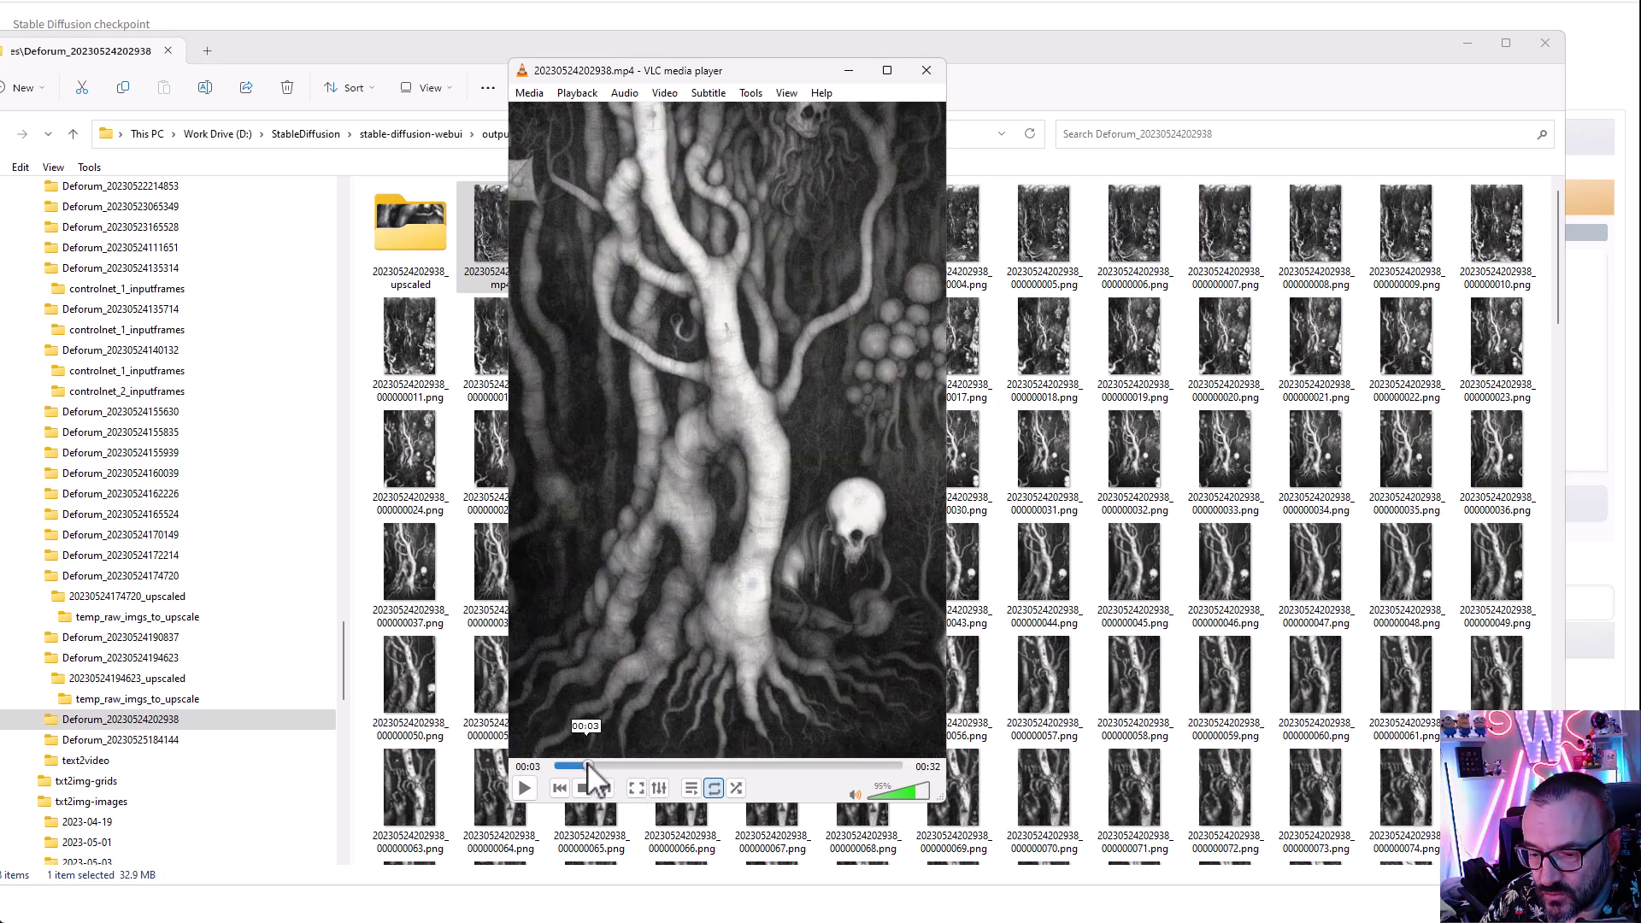
drag(587, 766, 846, 791)
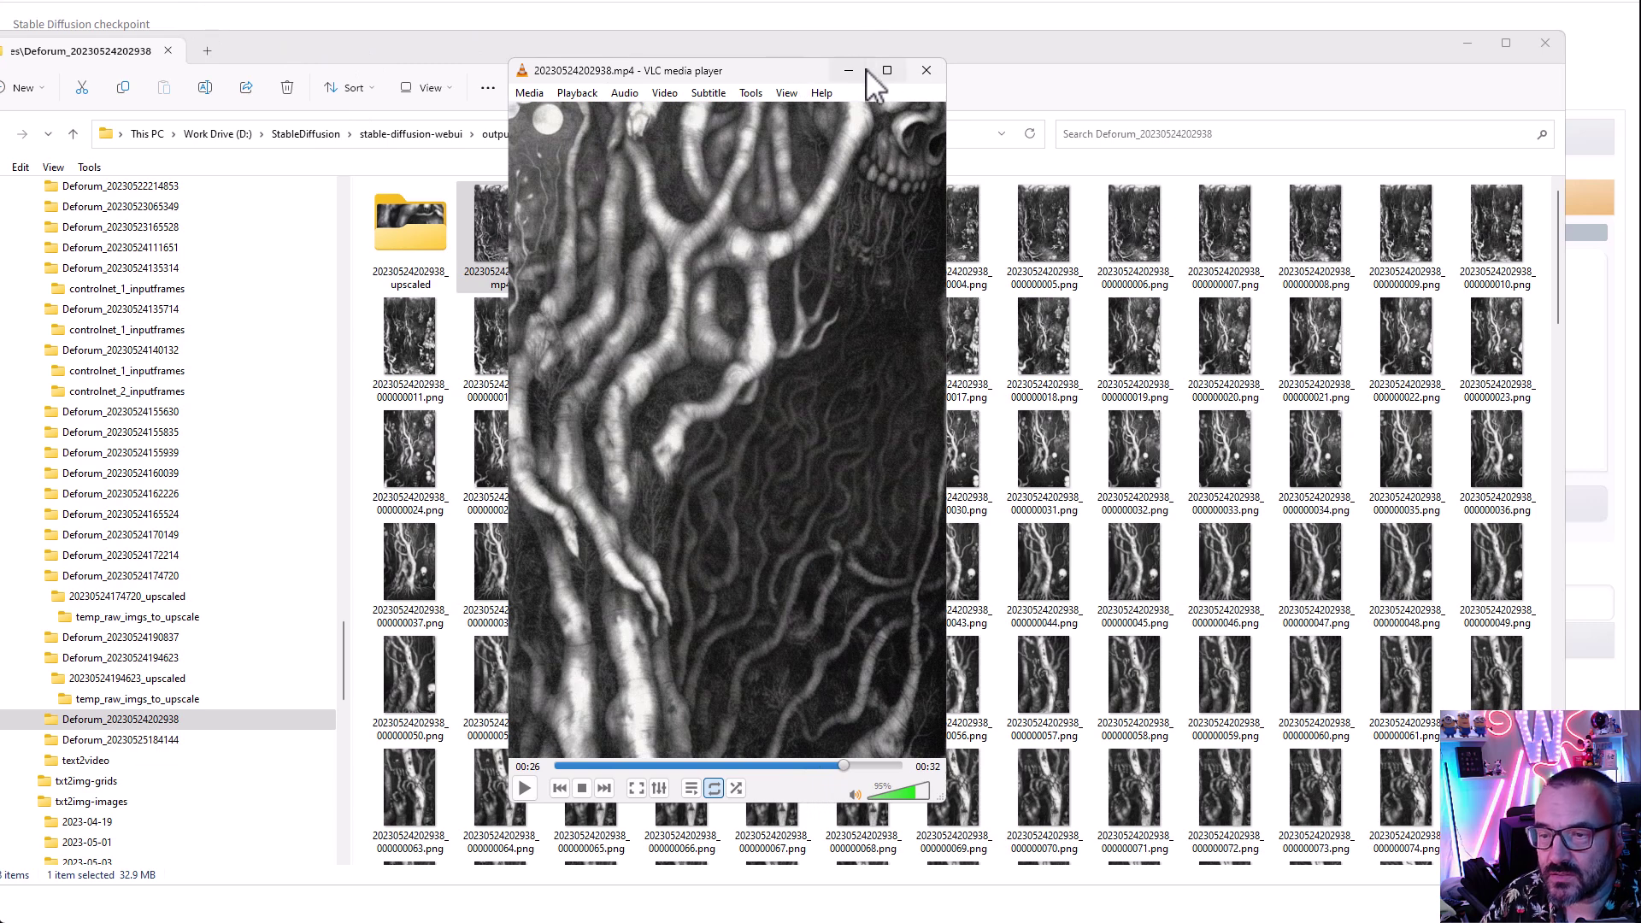
key(ctrl+q)
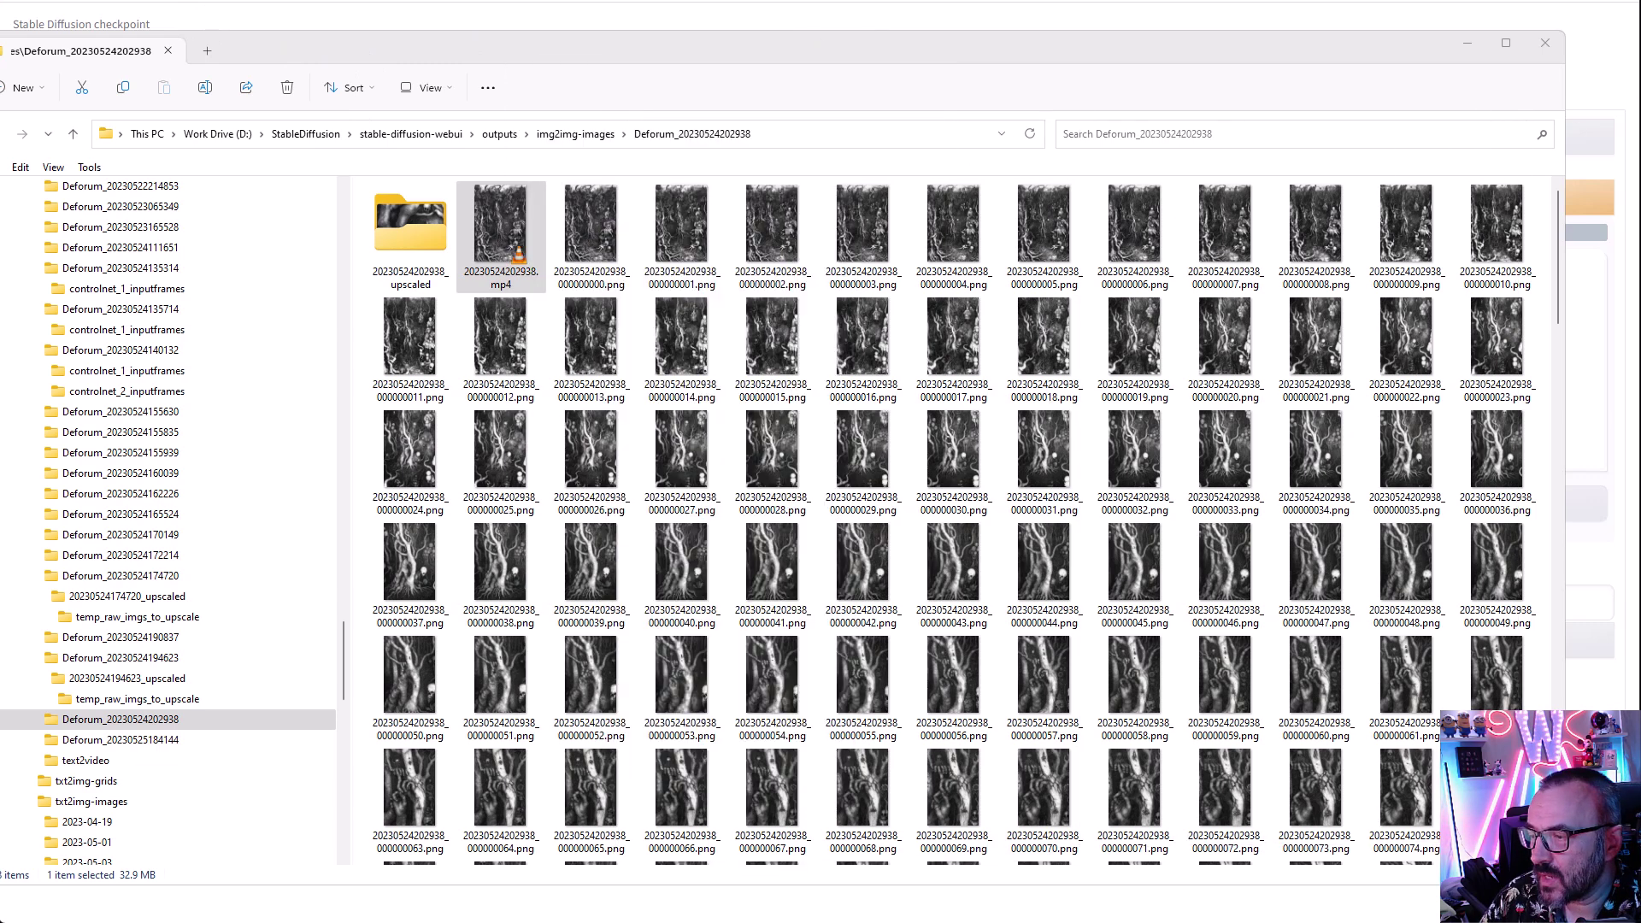
scroll(494, 664, down, 3)
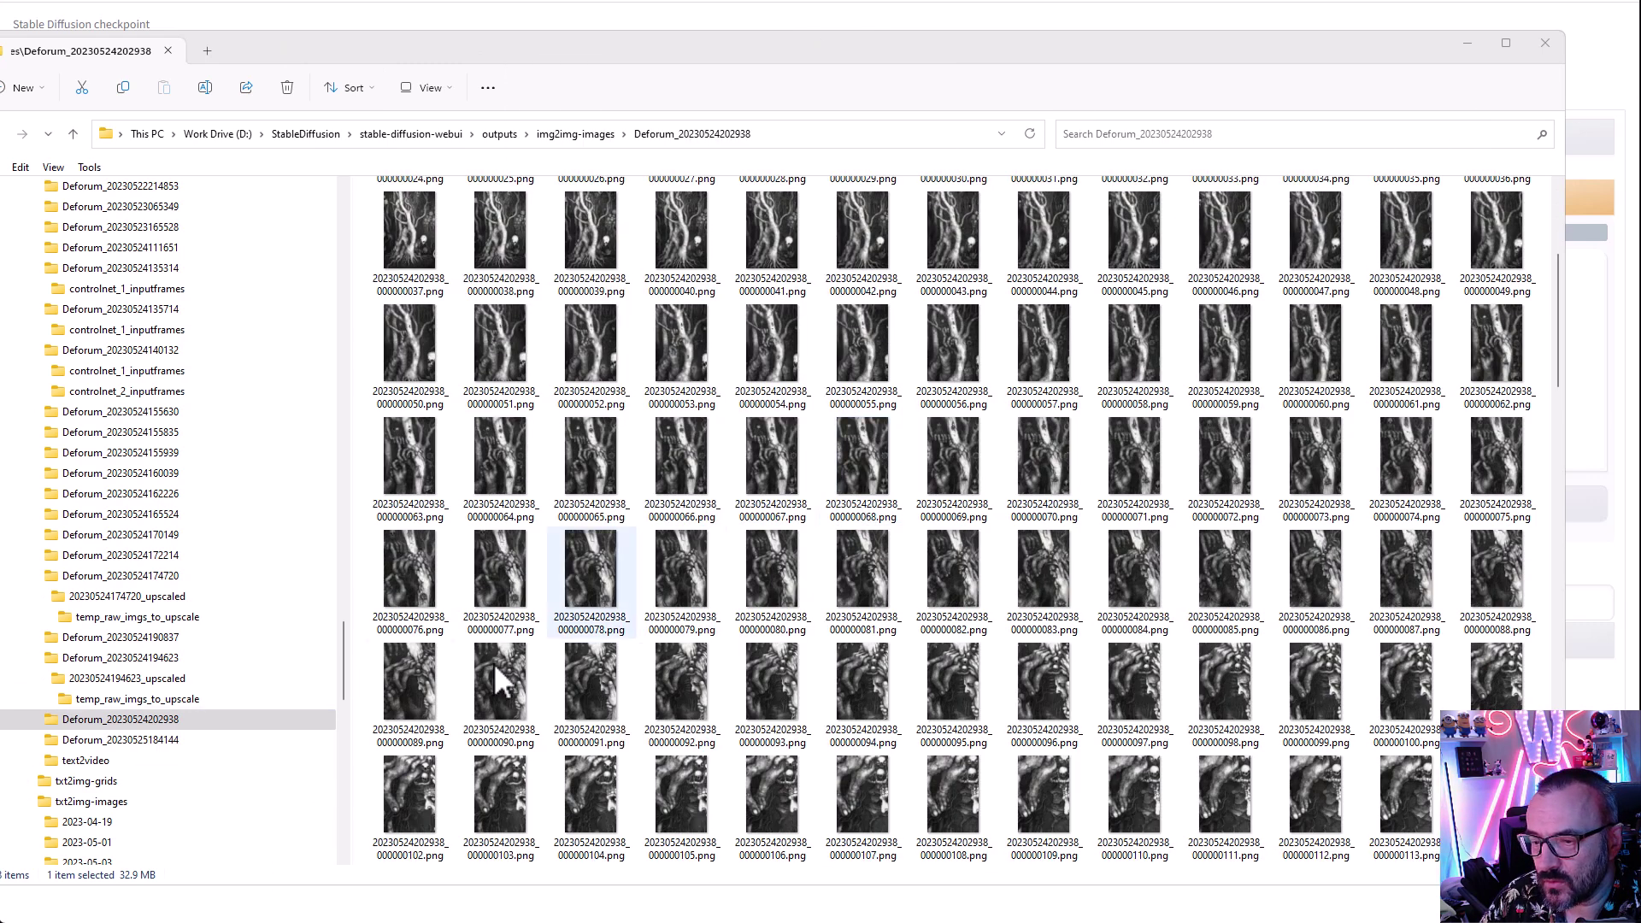
click(85, 740)
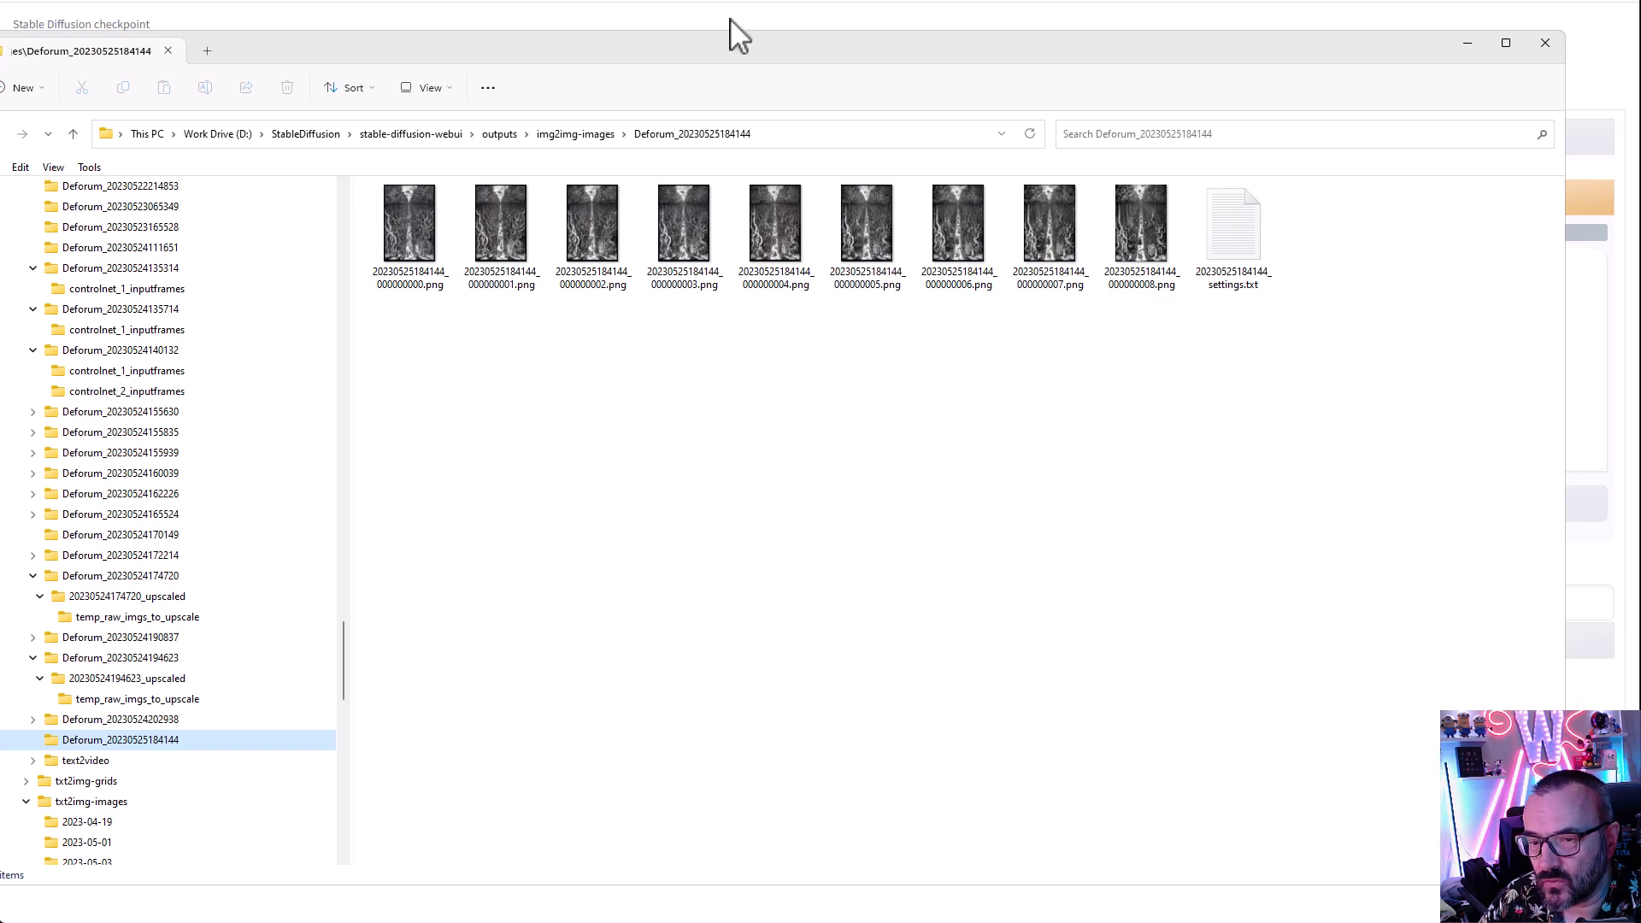
click(1234, 26)
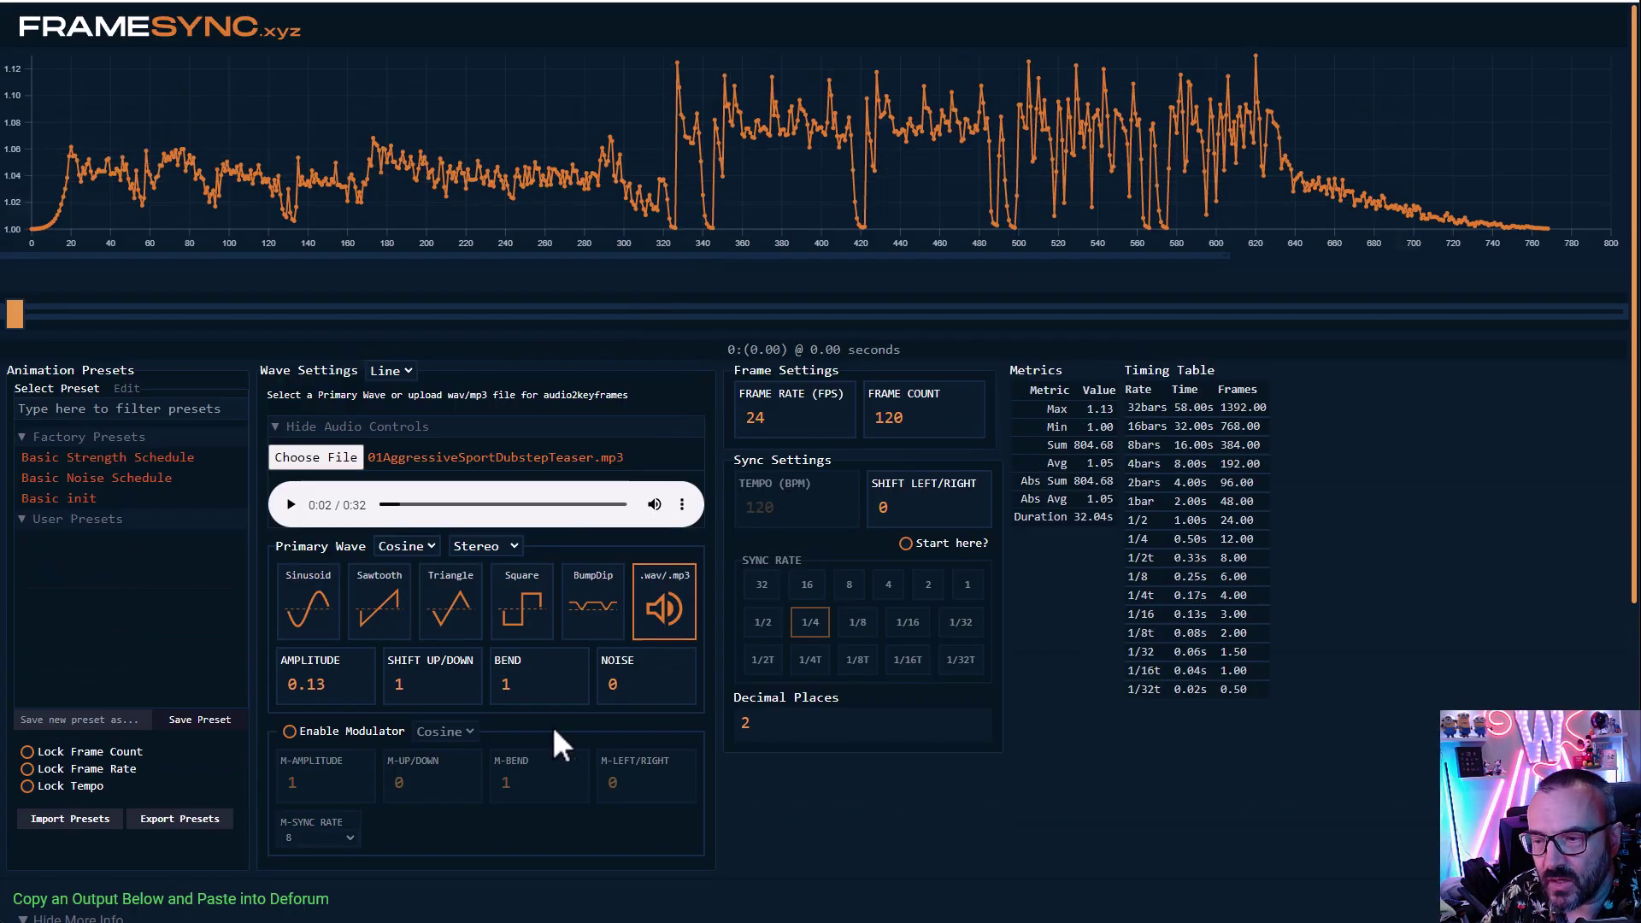
Step: Try BumpDip, then set FrameSync's primary wave to Triangle
click(589, 607)
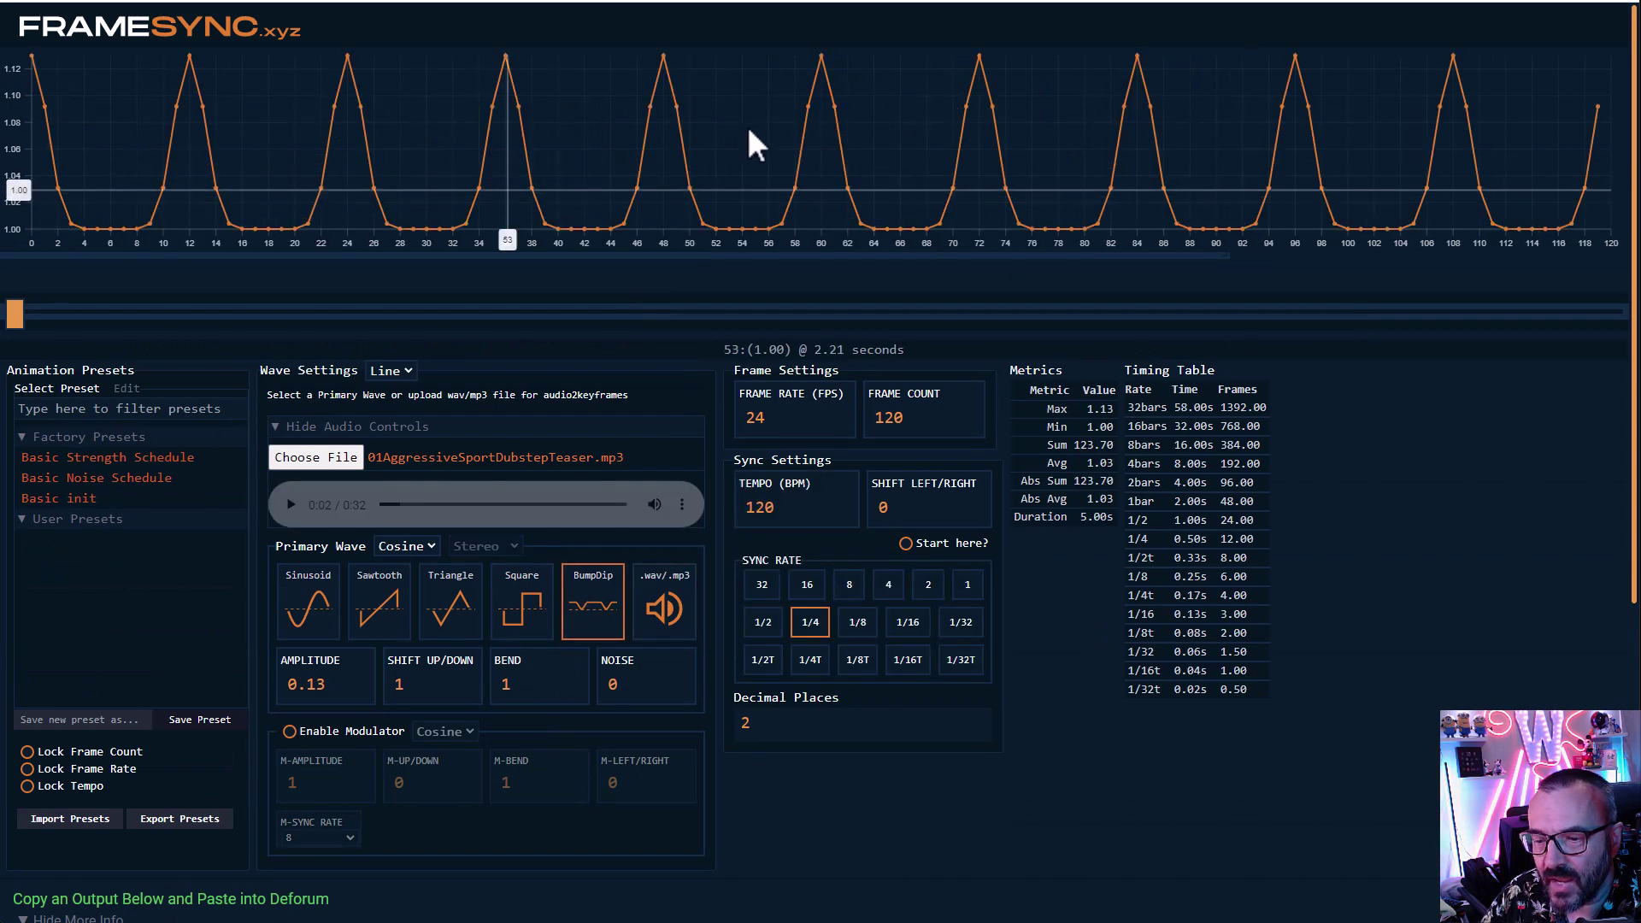
click(445, 608)
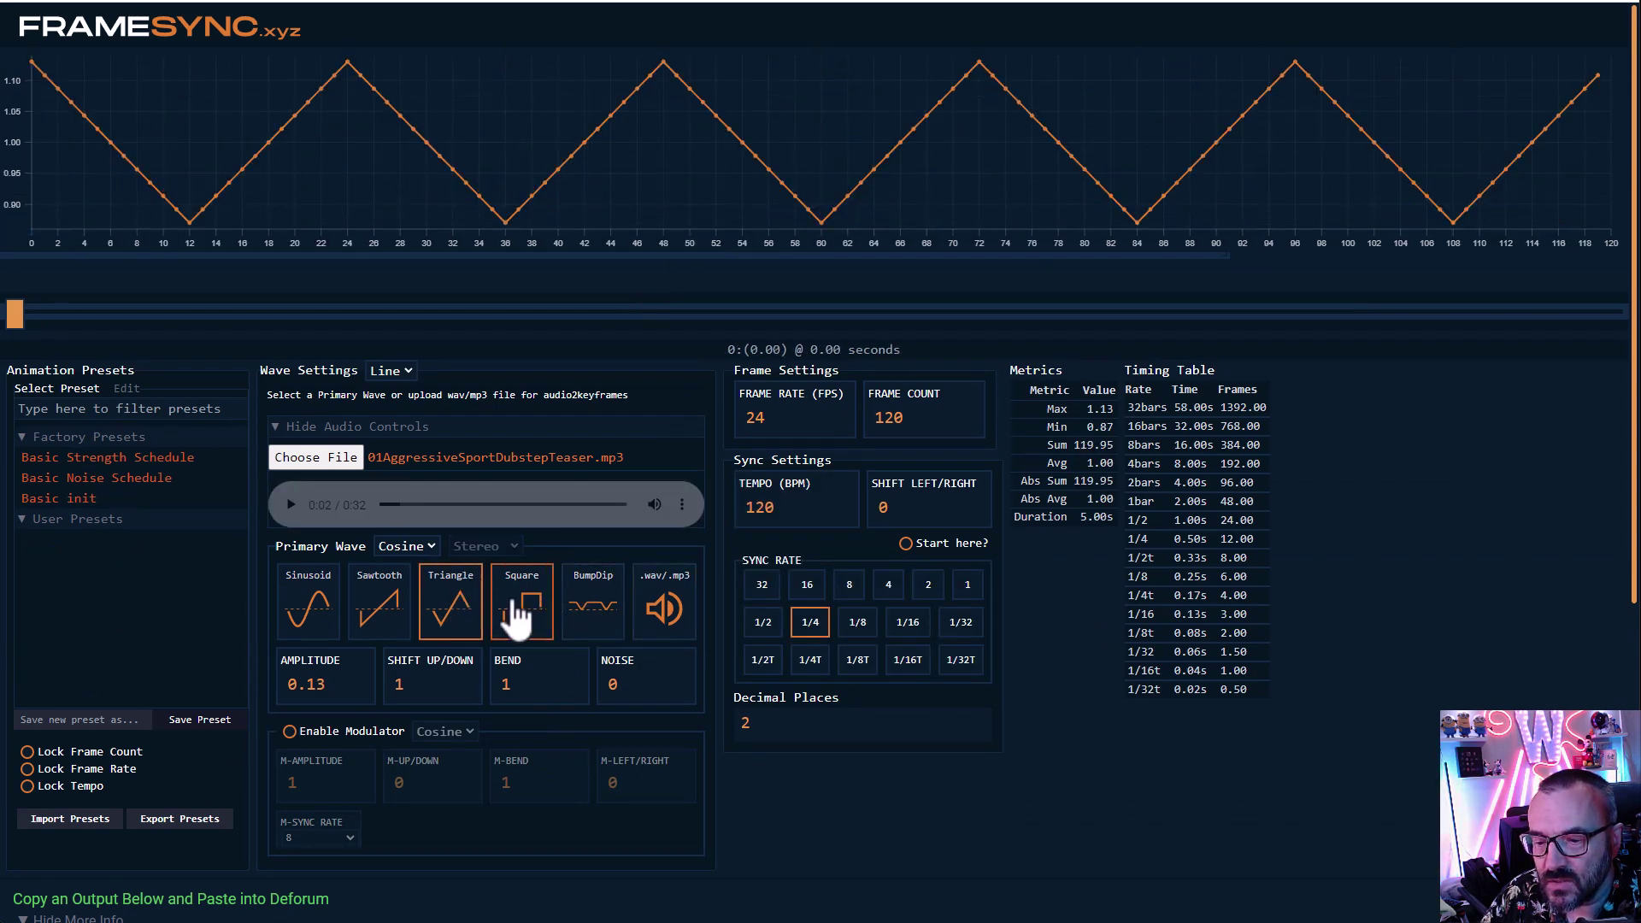